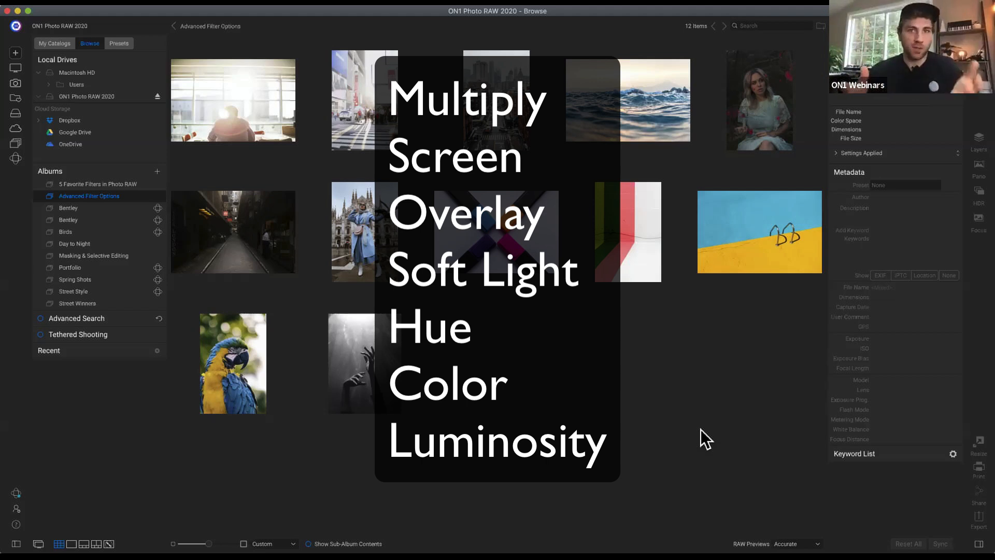
Step: Open the photo of the backlit man in front of the windows in the layered editor
{"action": "left_click", "coordinate": [255, 96]}
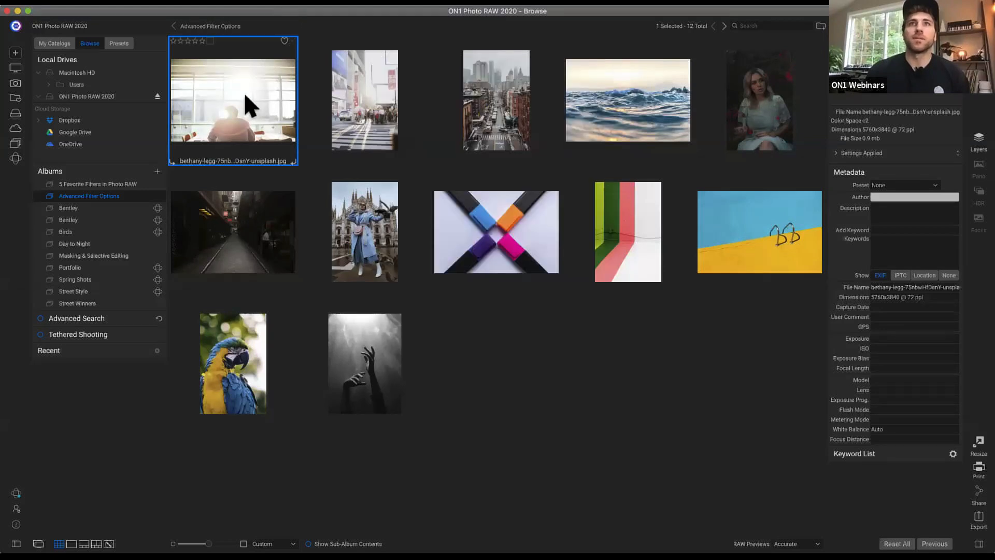
{"action": "key", "text": "e"}
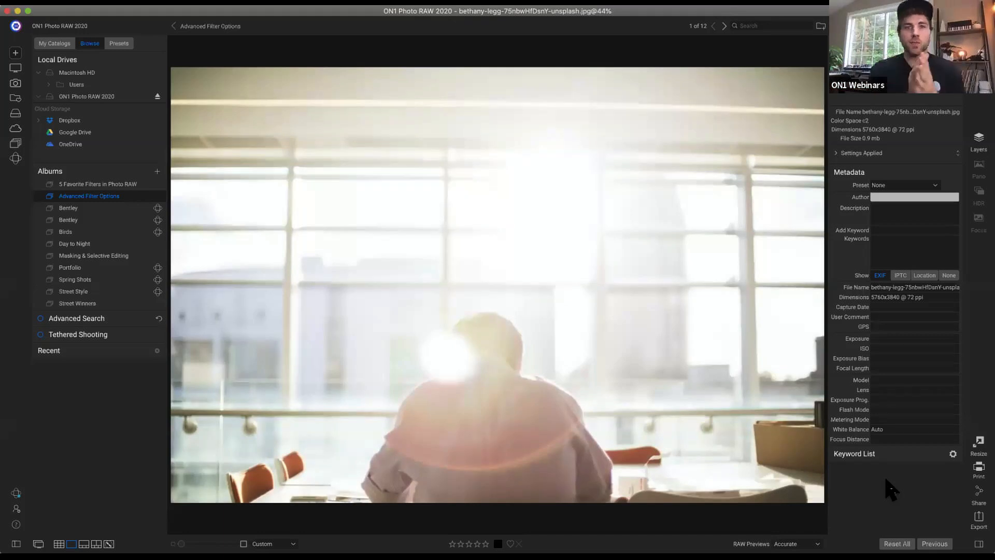
{"action": "left_click", "coordinate": [980, 97]}
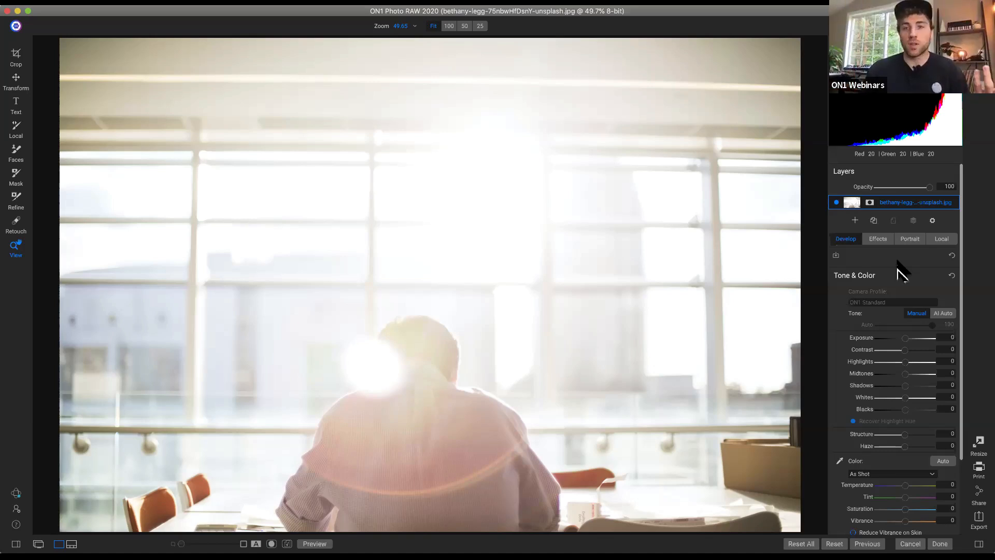
Step: Add a Curves filter to the photo as an effect
{"action": "left_click", "coordinate": [881, 240]}
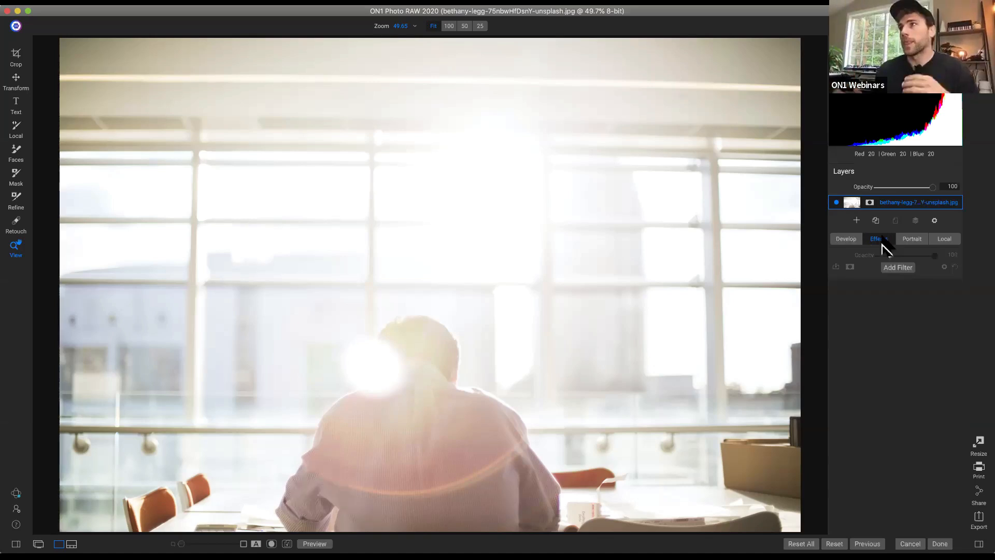
{"action": "left_click", "coordinate": [888, 267]}
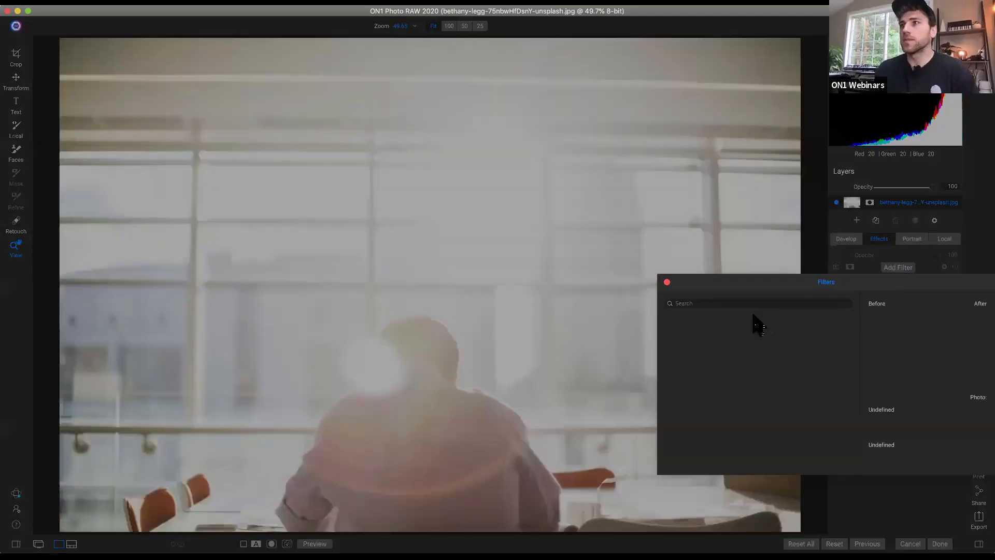
{"action": "left_click", "coordinate": [744, 317]}
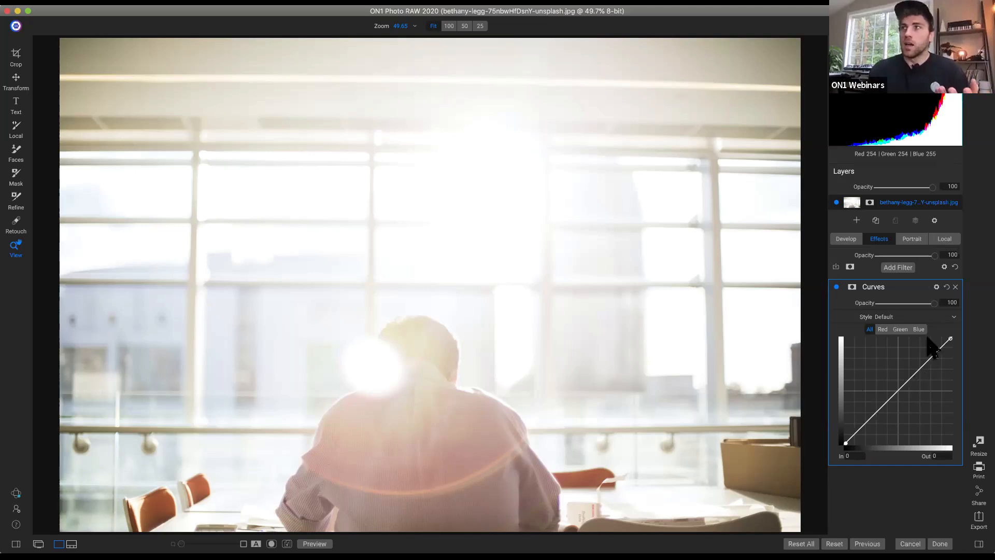
Step: Set the Curves filter's blending mode to Multiply in its blending options
{"action": "left_click", "coordinate": [936, 288]}
{"action": "left_click", "coordinate": [913, 327]}
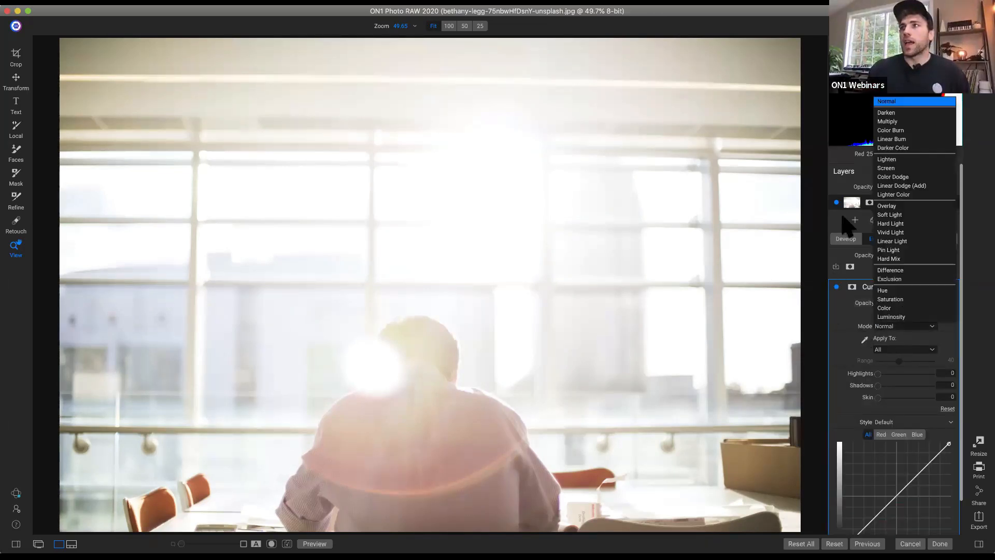
{"action": "left_click", "coordinate": [838, 331]}
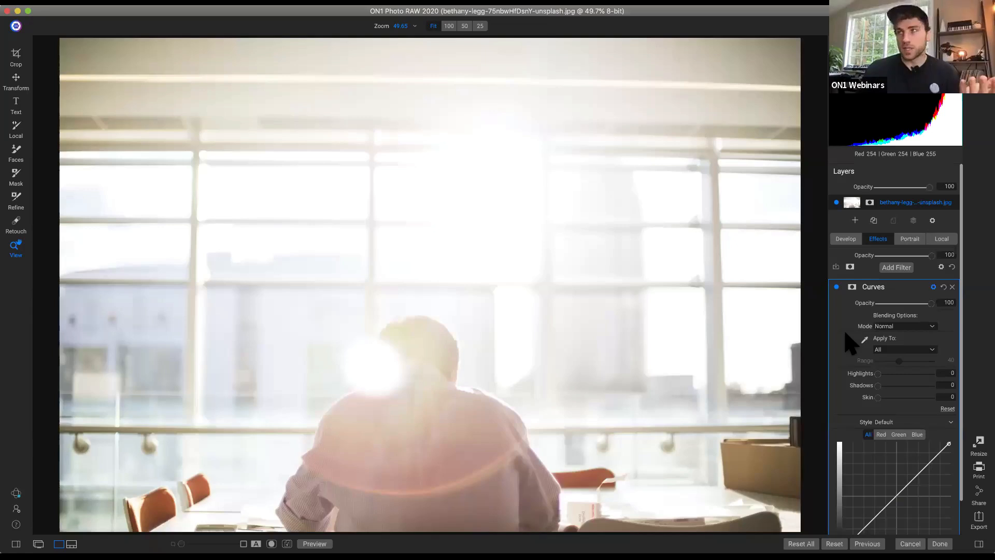
{"action": "left_click", "coordinate": [933, 288]}
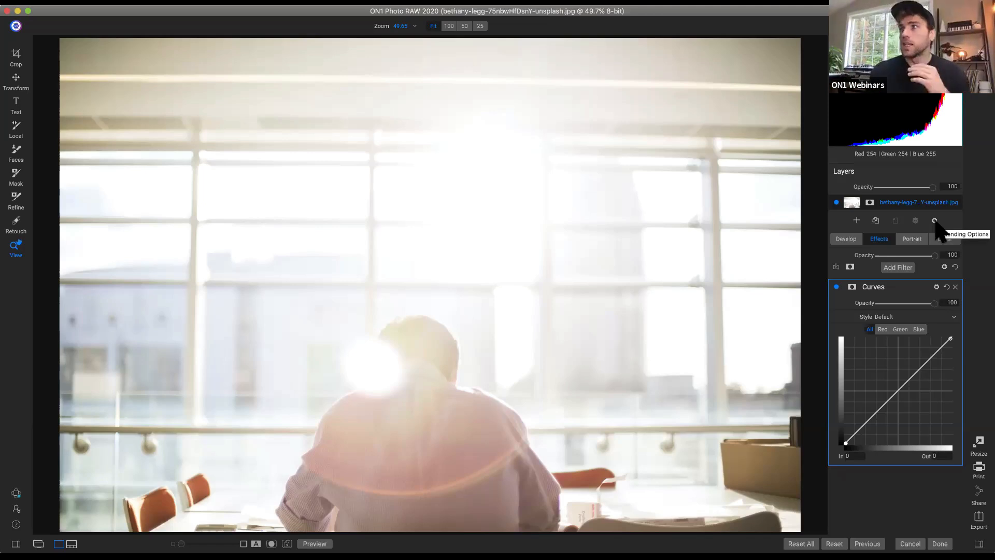
{"action": "left_click", "coordinate": [936, 288]}
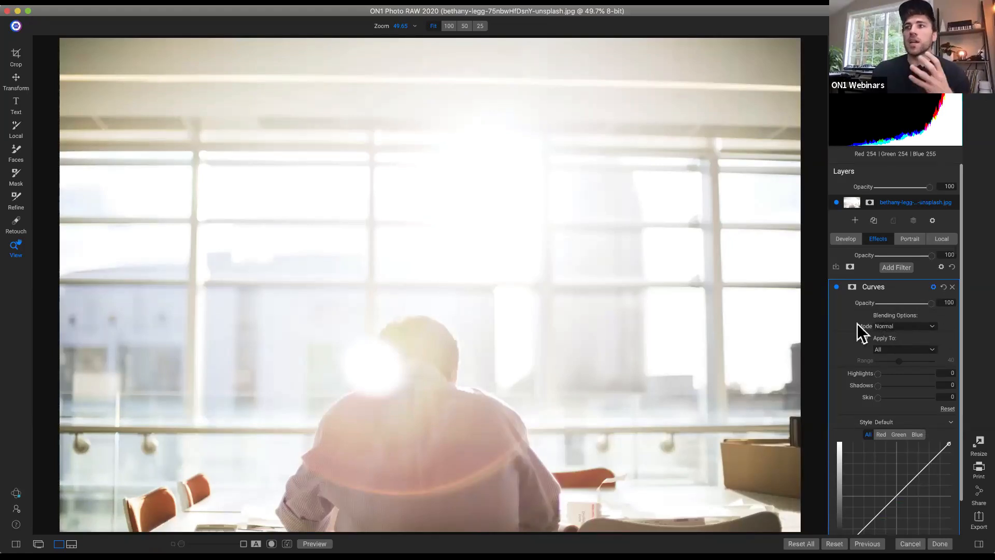
{"action": "left_click", "coordinate": [898, 334]}
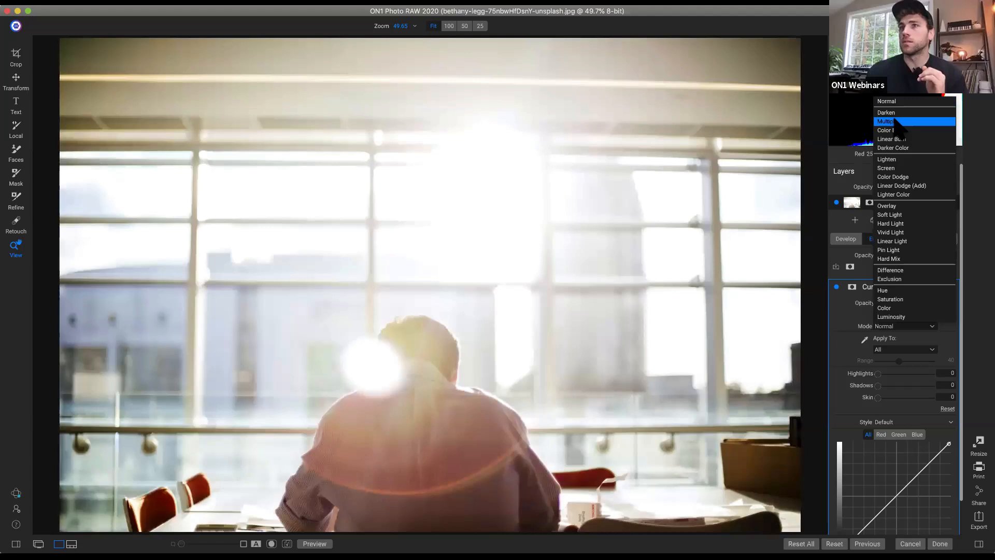
{"action": "left_click", "coordinate": [899, 121]}
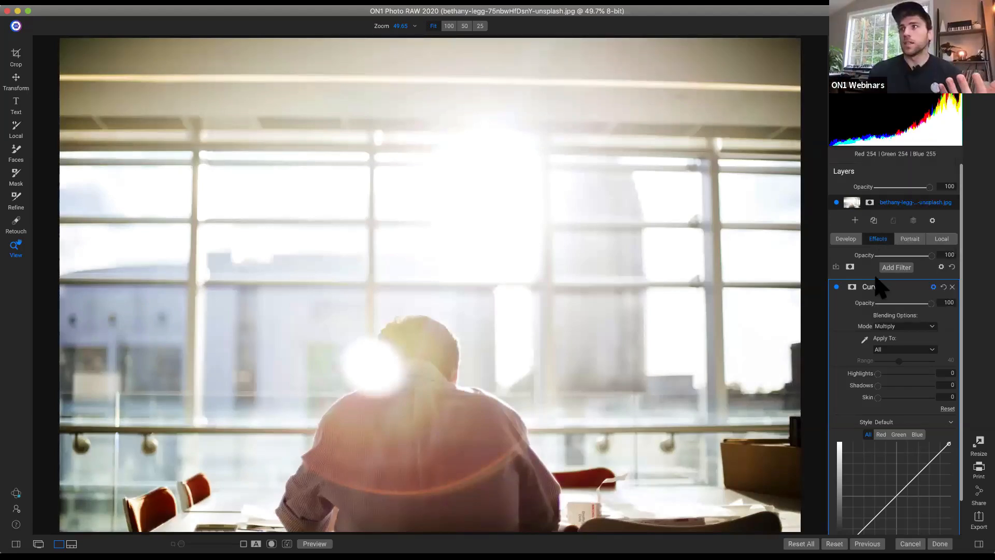
Step: Compare the photo with and without the Curves filter by switching the filter off and on
{"action": "scroll", "coordinate": [920, 367], "scroll_direction": "down", "scroll_amount": 2}
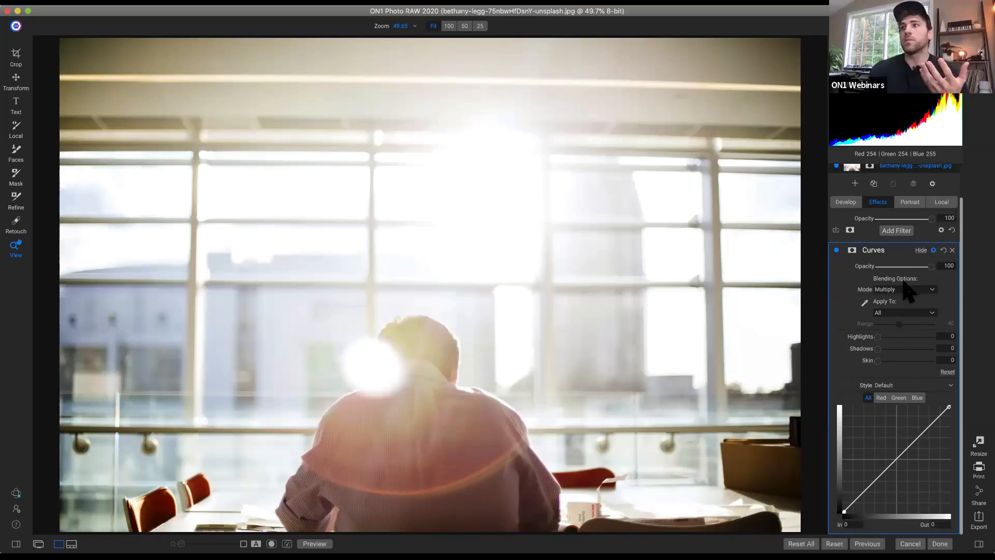
{"action": "left_click", "coordinate": [837, 250]}
{"action": "left_click", "coordinate": [836, 250]}
{"action": "left_click", "coordinate": [837, 250]}
{"action": "left_click", "coordinate": [837, 250]}
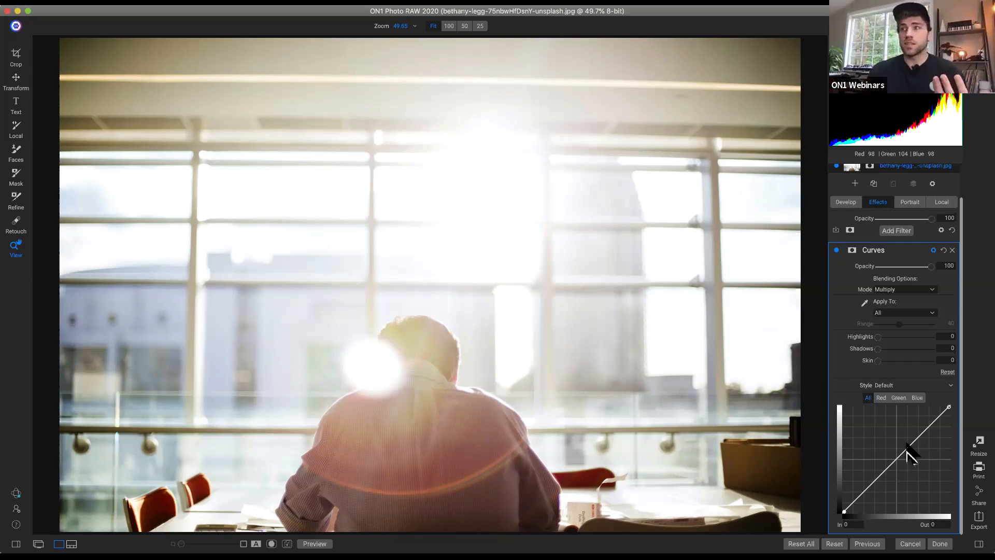
Step: Add shadow, midtone and highlight points to the curve, moving the outer two outward and lifting the midtones to about In 134, Out 144
{"action": "left_click", "coordinate": [874, 482]}
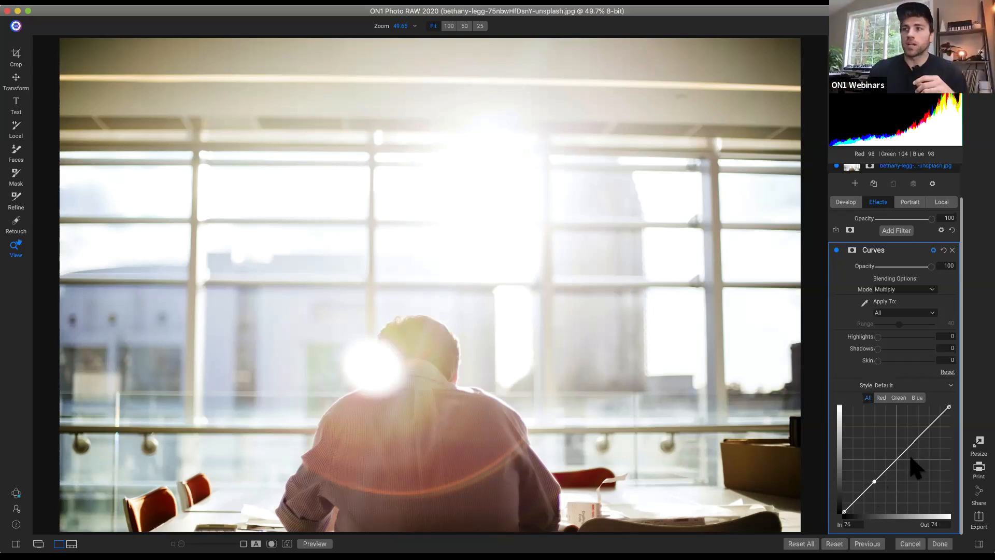
{"action": "left_click", "coordinate": [926, 430]}
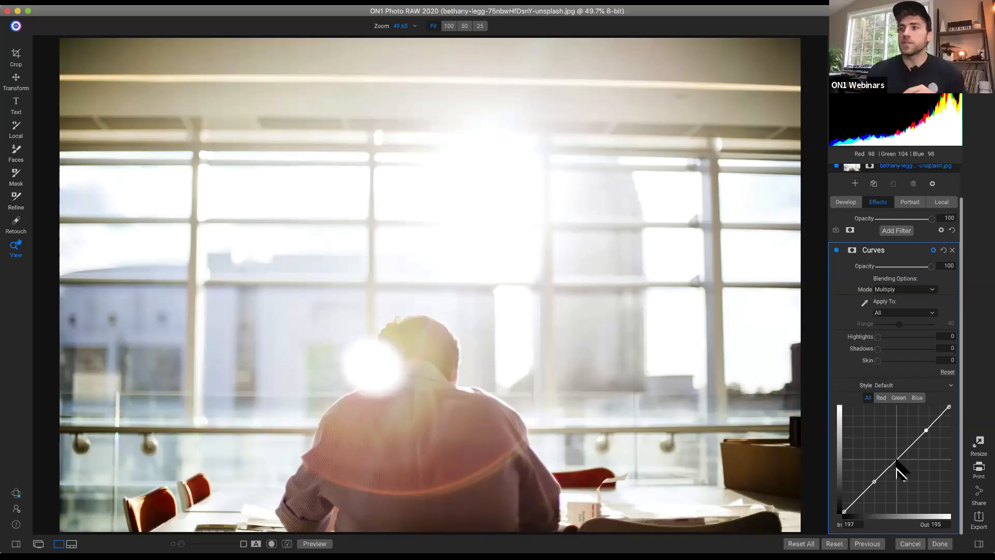
{"action": "mouse_move", "coordinate": [897, 460]}
{"action": "left_mouse_down"}
{"action": "mouse_move", "coordinate": [892, 426]}
{"action": "mouse_move", "coordinate": [907, 453]}
{"action": "mouse_move", "coordinate": [911, 446]}
{"action": "left_mouse_up"}
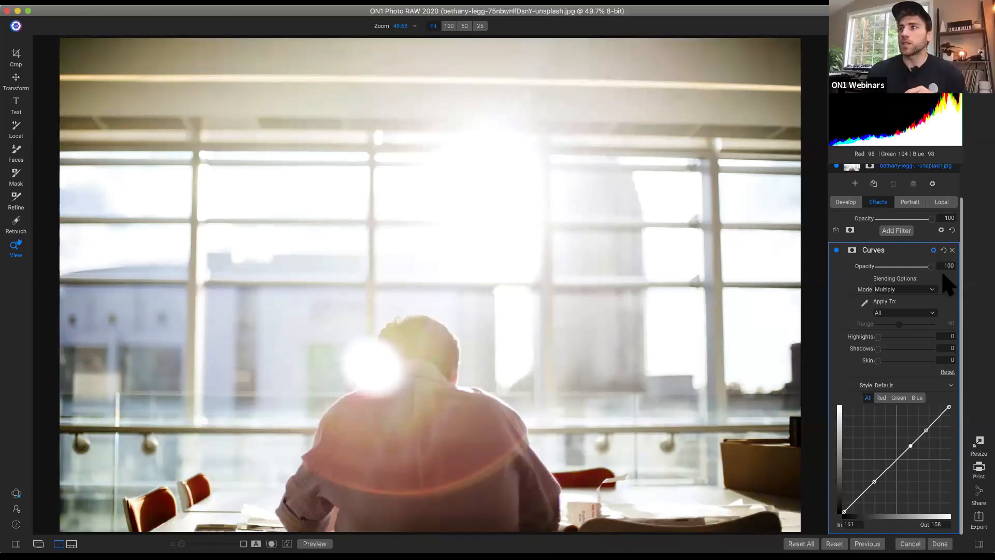
{"action": "left_click_drag", "start_coordinate": [927, 430], "coordinate": [936, 419]}
{"action": "left_click_drag", "start_coordinate": [874, 482], "coordinate": [862, 493]}
{"action": "mouse_move", "coordinate": [912, 445]}
{"action": "left_mouse_down"}
{"action": "mouse_move", "coordinate": [889, 456]}
{"action": "mouse_move", "coordinate": [902, 464]}
{"action": "mouse_move", "coordinate": [884, 441]}
{"action": "mouse_move", "coordinate": [902, 456]}
{"action": "left_mouse_up"}
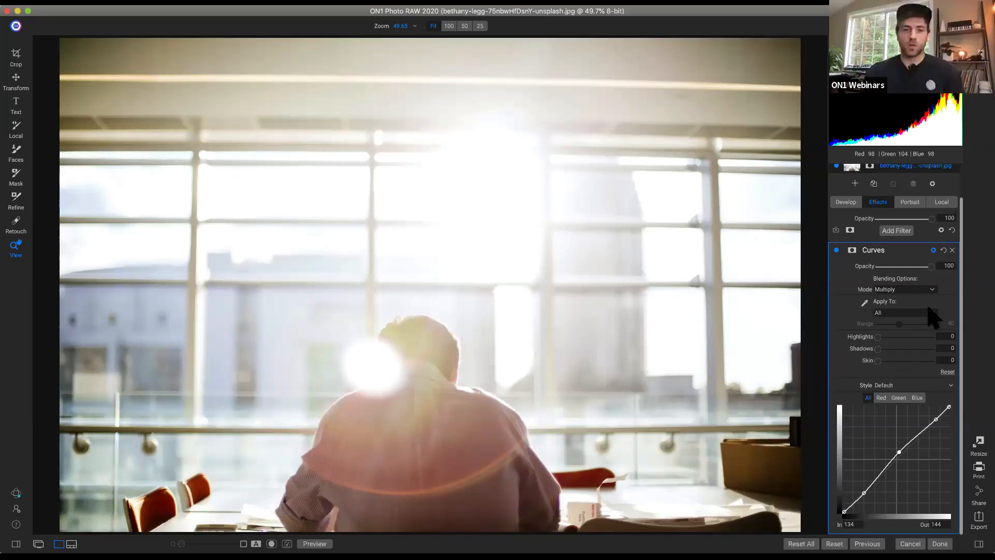
Step: Remove the Curves filter and switch to the photo of the sunlit city crosswalk
{"action": "left_click", "coordinate": [953, 251]}
{"action": "left_click", "coordinate": [71, 544]}
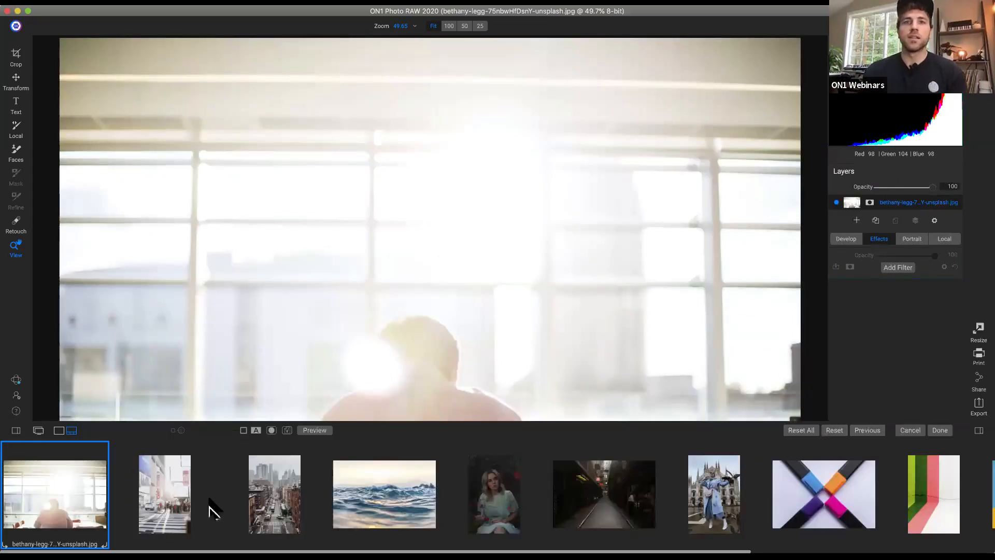
{"action": "left_click", "coordinate": [215, 503]}
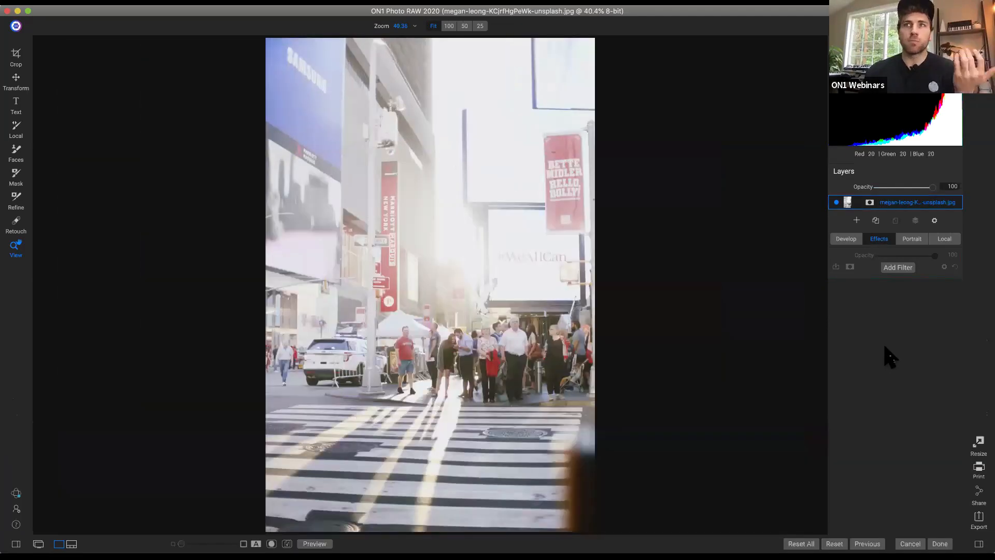
Step: Add a LUTs filter in Multiply blending mode to the crosswalk photo and compare the image with and without it
{"action": "left_click", "coordinate": [902, 270]}
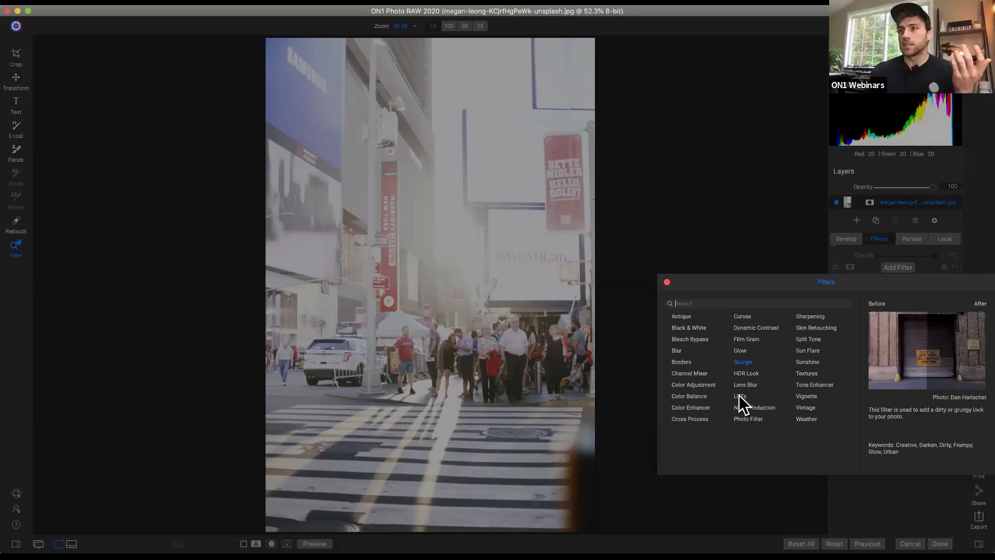
{"action": "left_click", "coordinate": [873, 419]}
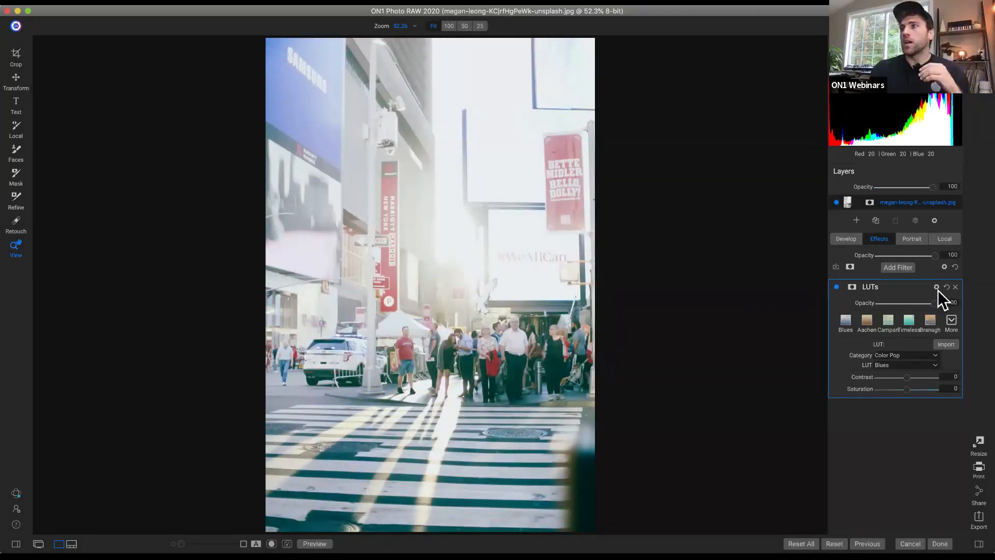
{"action": "left_click", "coordinate": [937, 287]}
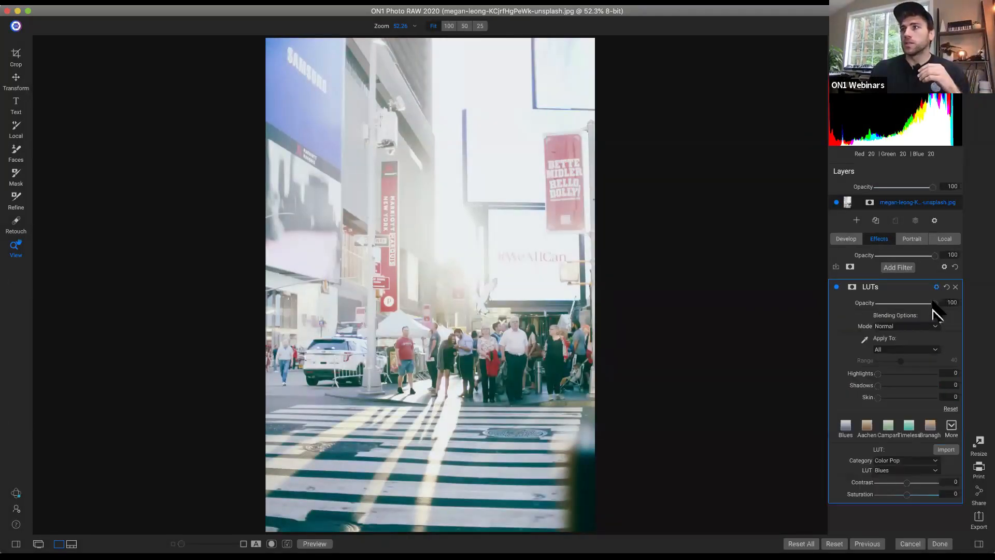
{"action": "left_click", "coordinate": [924, 327]}
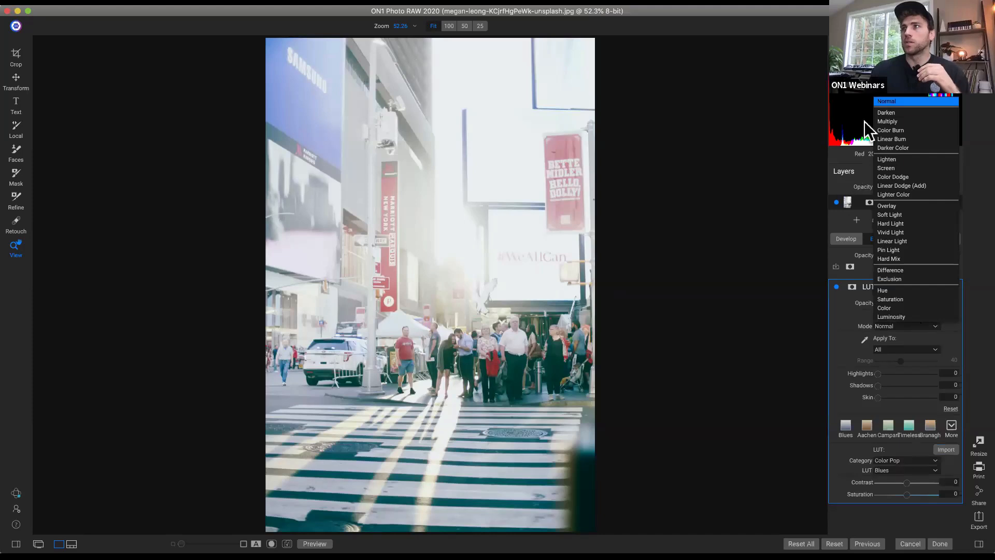
{"action": "left_click", "coordinate": [888, 122]}
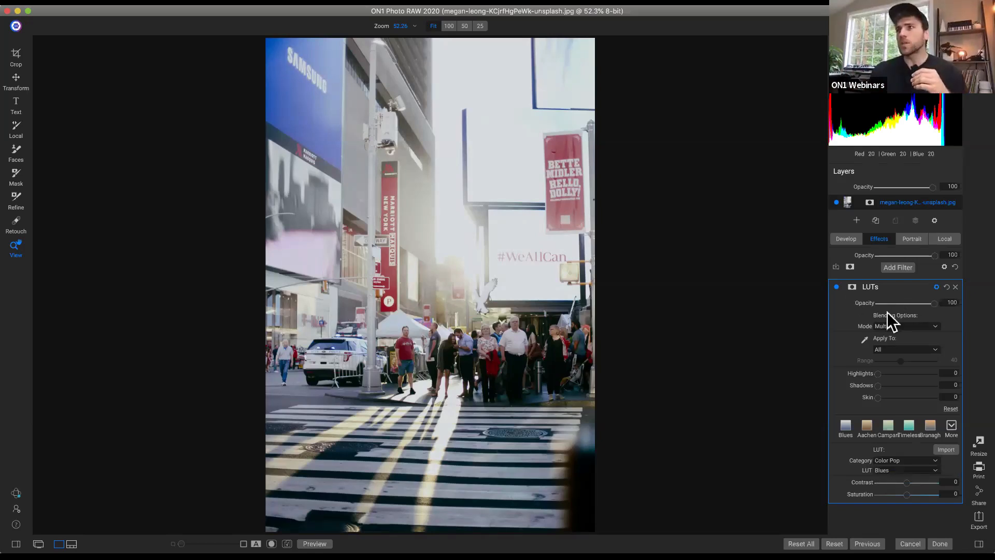
{"action": "left_click", "coordinate": [836, 286]}
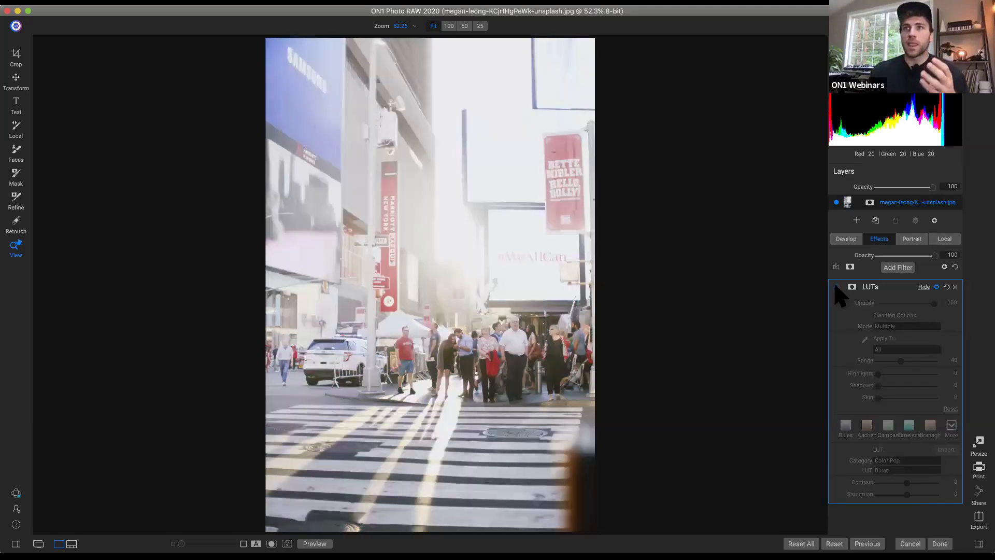
{"action": "left_click", "coordinate": [837, 286]}
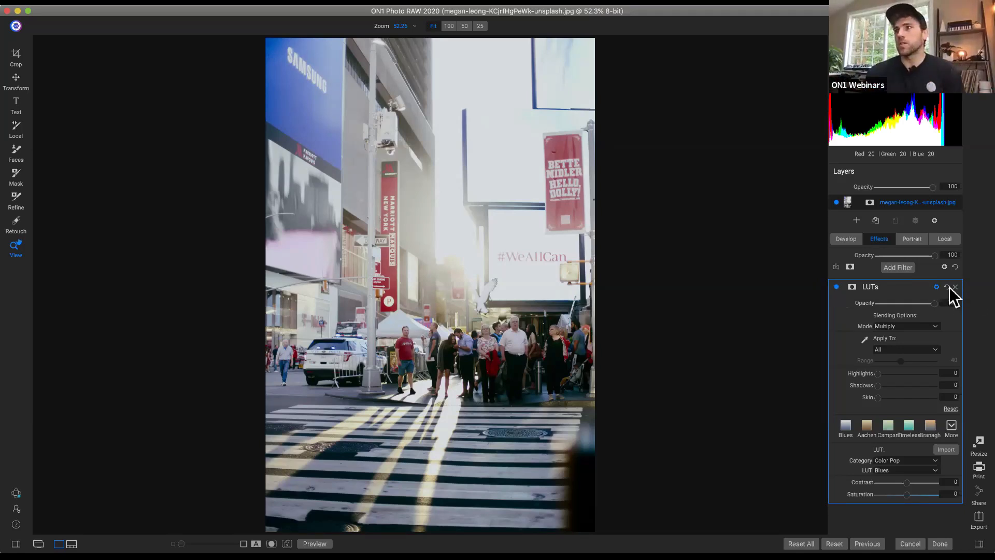
Step: Remove the LUTs filter and darken the upper half of the crosswalk photo with a Linear Top gradient local adjustment
{"action": "left_click", "coordinate": [944, 239]}
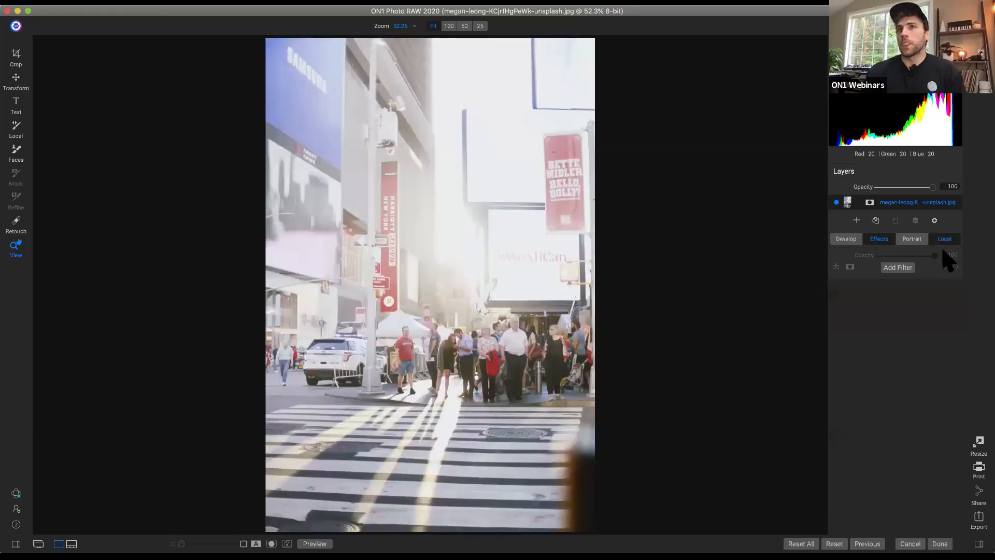
{"action": "scroll", "coordinate": [938, 289], "scroll_direction": "down", "scroll_amount": 1}
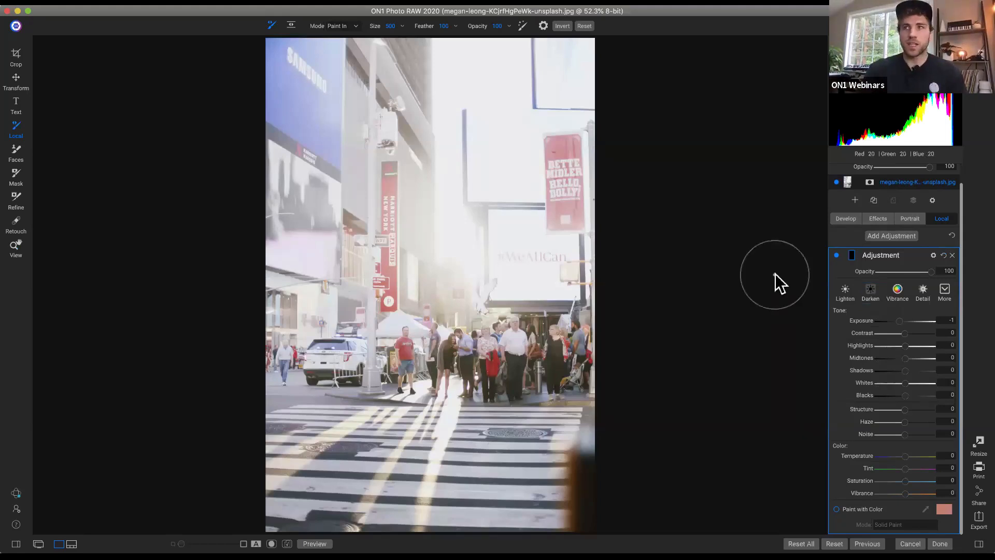
{"action": "key", "text": "shift+k"}
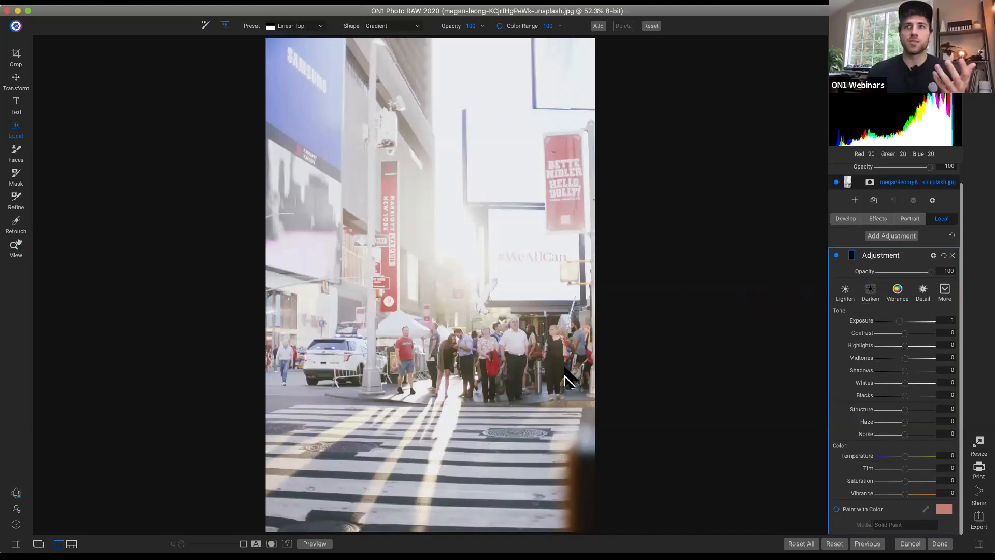
{"action": "left_click", "coordinate": [438, 276]}
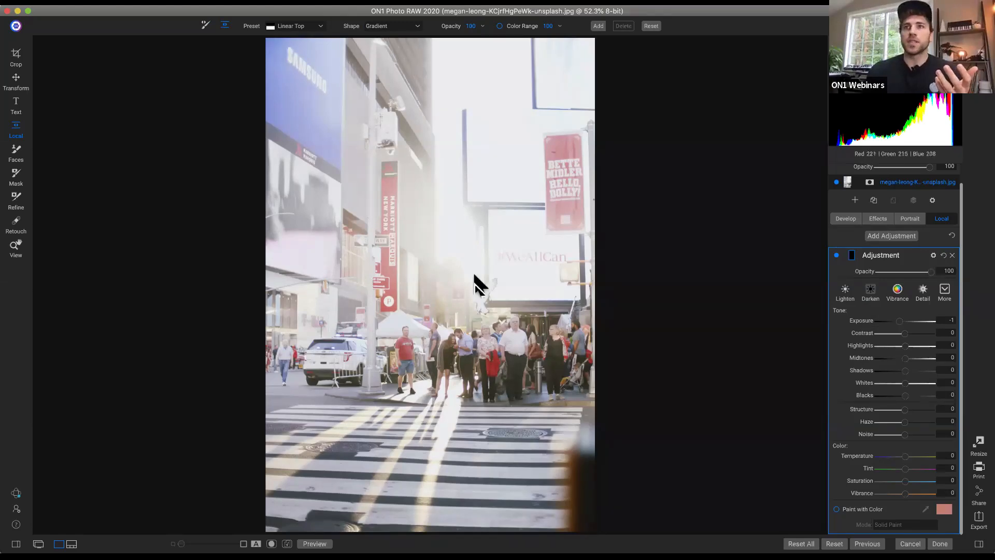
{"action": "left_click_drag", "start_coordinate": [474, 276], "coordinate": [442, 301]}
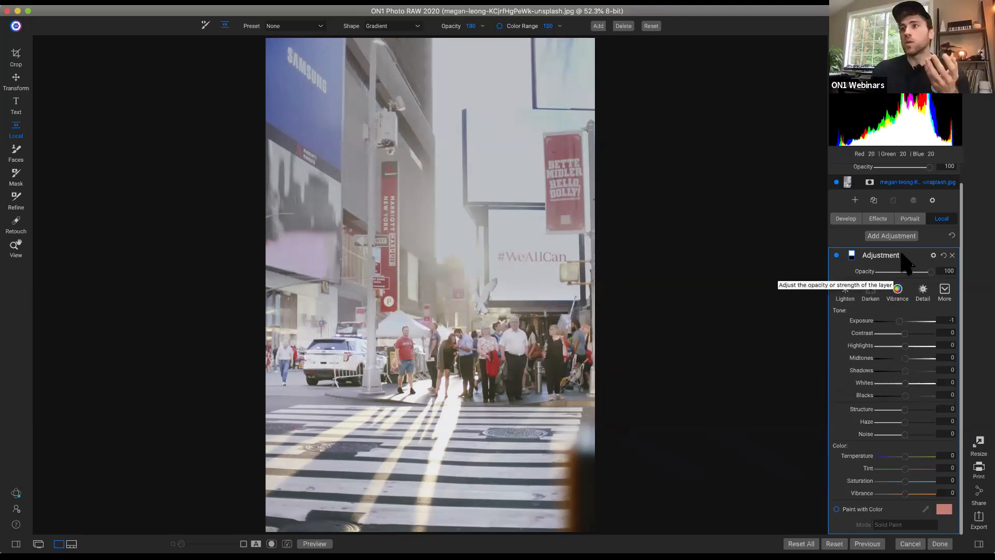
Step: Set the local gradient adjustment's blending mode to Multiply
{"action": "left_click", "coordinate": [934, 255]}
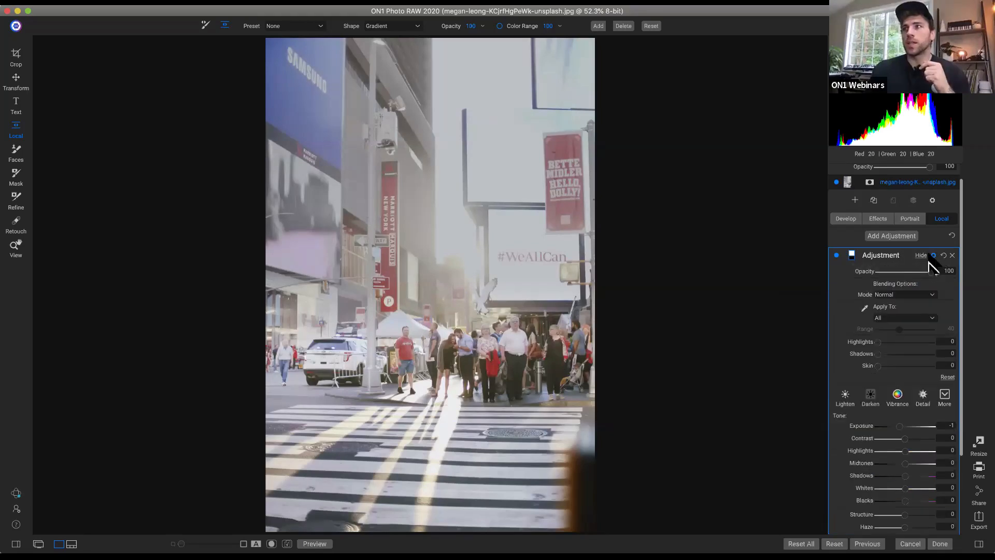
{"action": "left_click", "coordinate": [889, 295]}
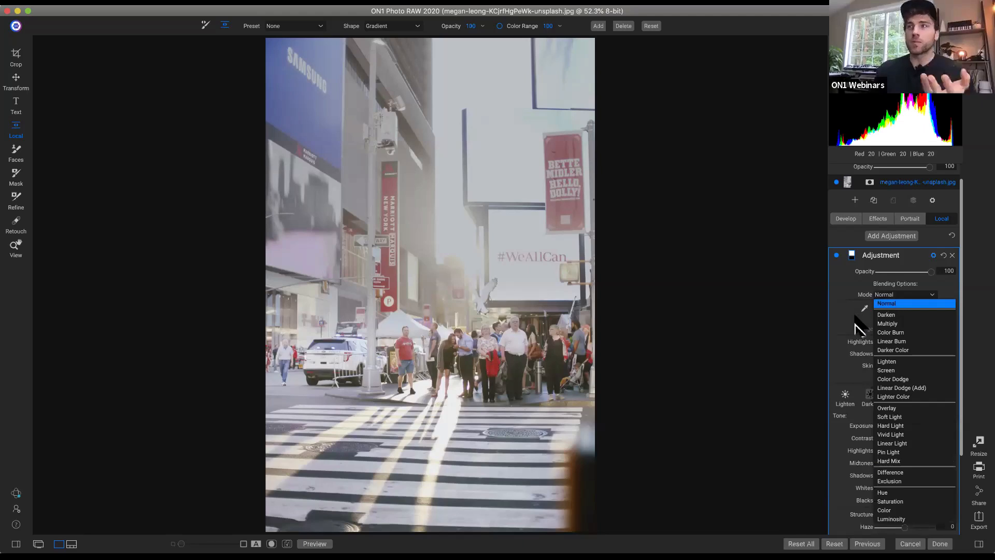
{"action": "left_click", "coordinate": [887, 325]}
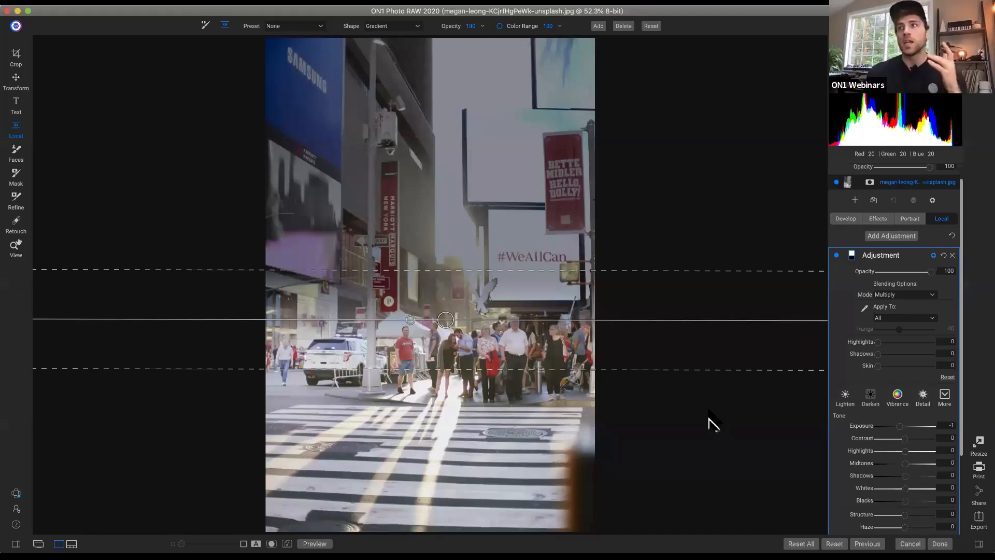
Step: Remove the gradient local adjustment from the crosswalk photo and rename its layer "base"
{"action": "left_click", "coordinate": [951, 254]}
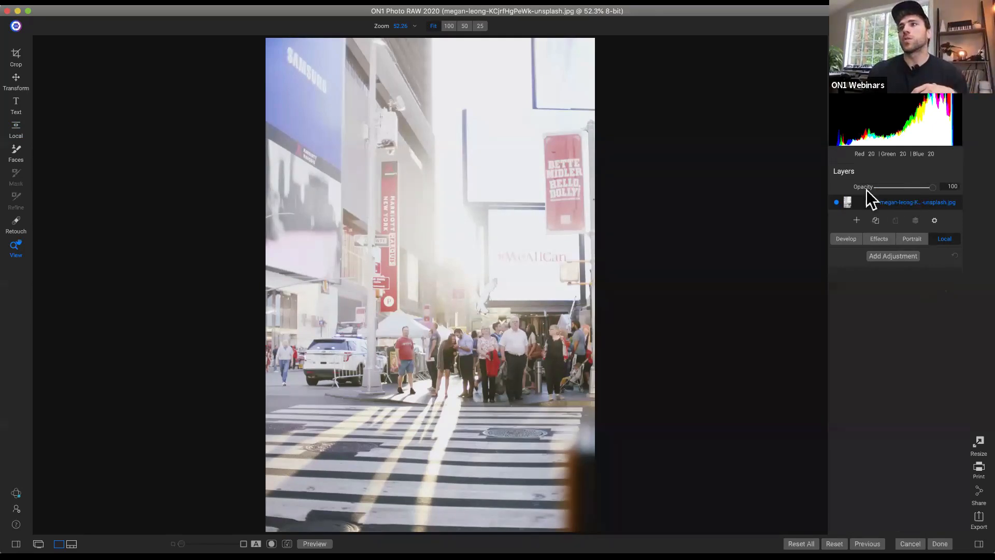
{"action": "double_click", "coordinate": [905, 203]}
{"action": "type", "text": "base"}
{"action": "key", "text": "Return"}
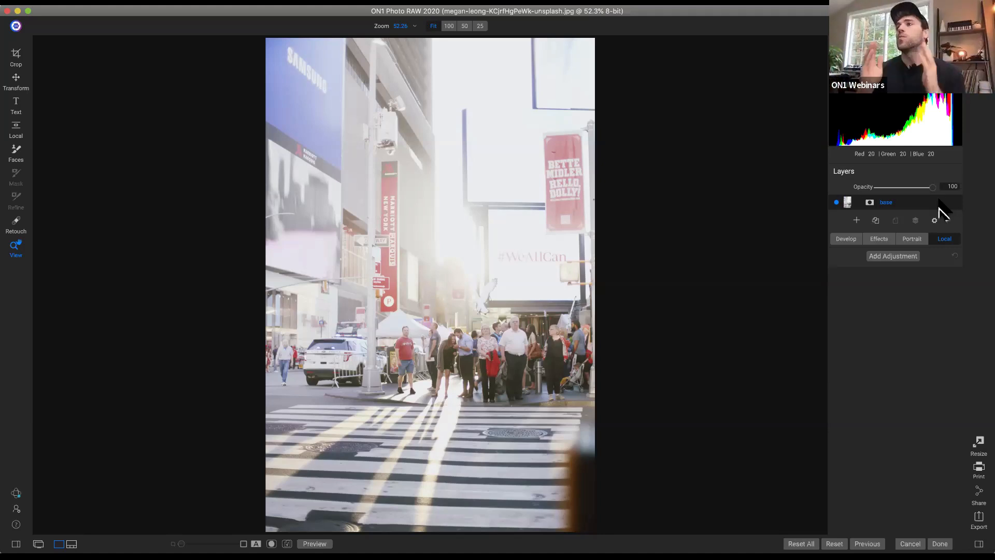
Step: Duplicate the base layer and choose not to be shown the layered-photo message again
{"action": "right_click", "coordinate": [908, 204]}
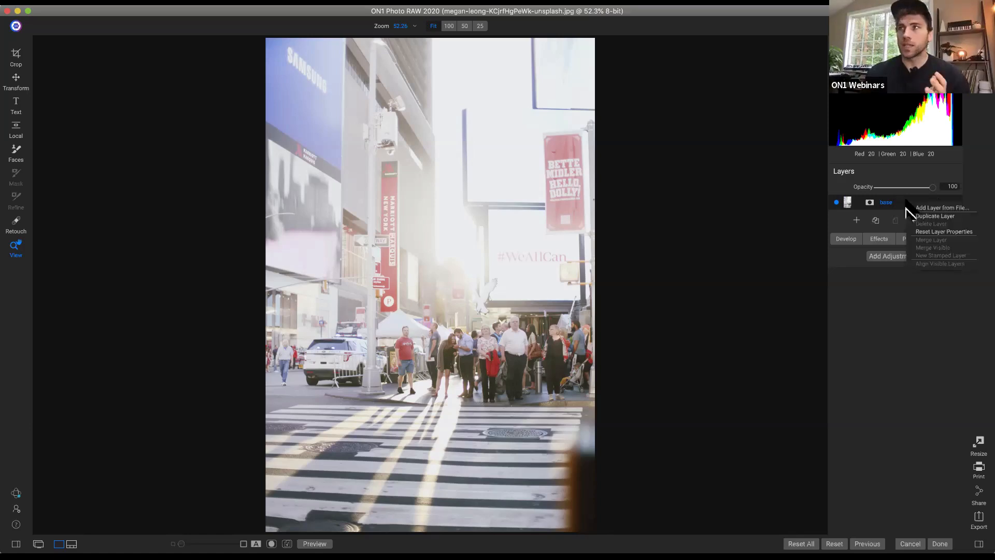
{"action": "left_click", "coordinate": [939, 217]}
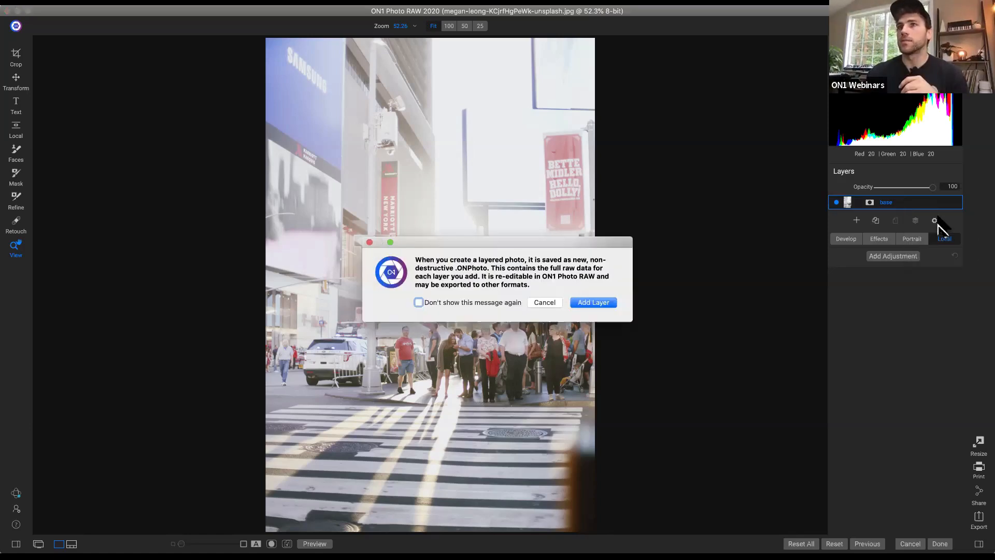
{"action": "left_click", "coordinate": [494, 302]}
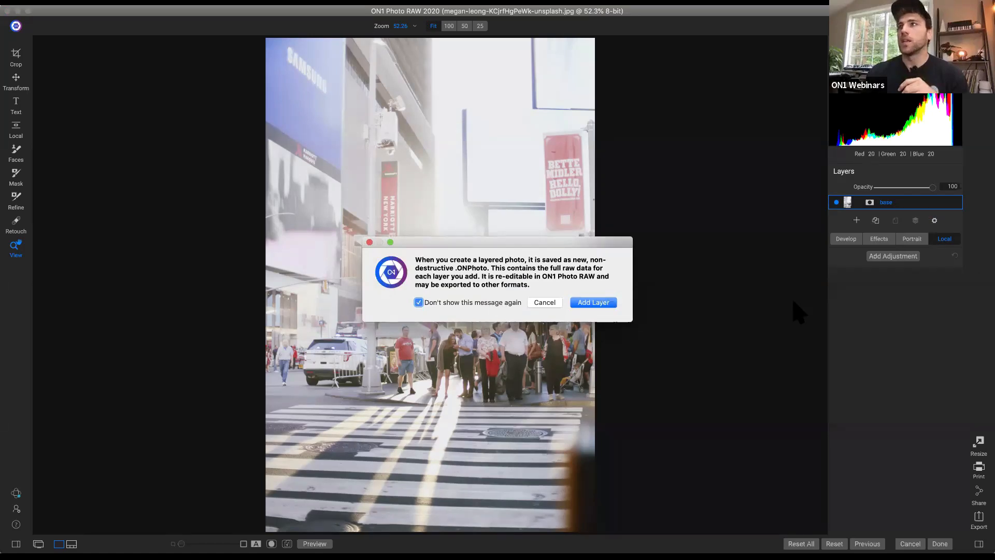
{"action": "left_click", "coordinate": [603, 301]}
Step: Rename the duplicated layer "control" and set its blending mode to Multiply
{"action": "double_click", "coordinate": [899, 204]}
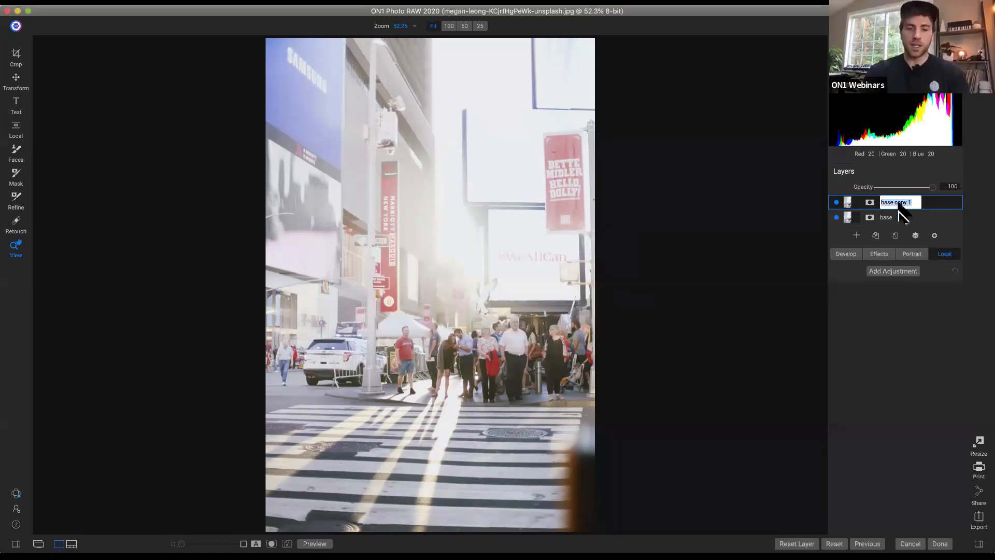
{"action": "type", "text": "control"}
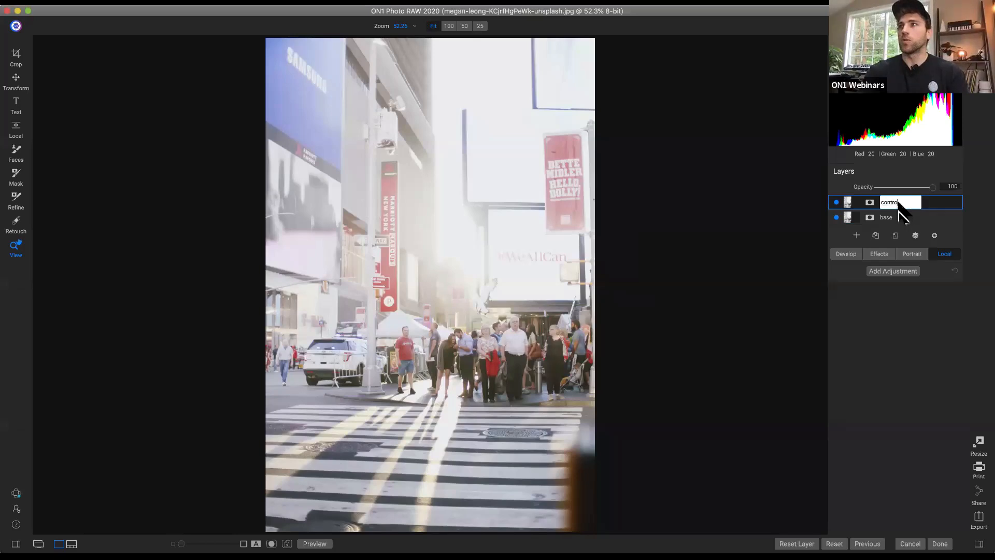
{"action": "key", "text": "Return"}
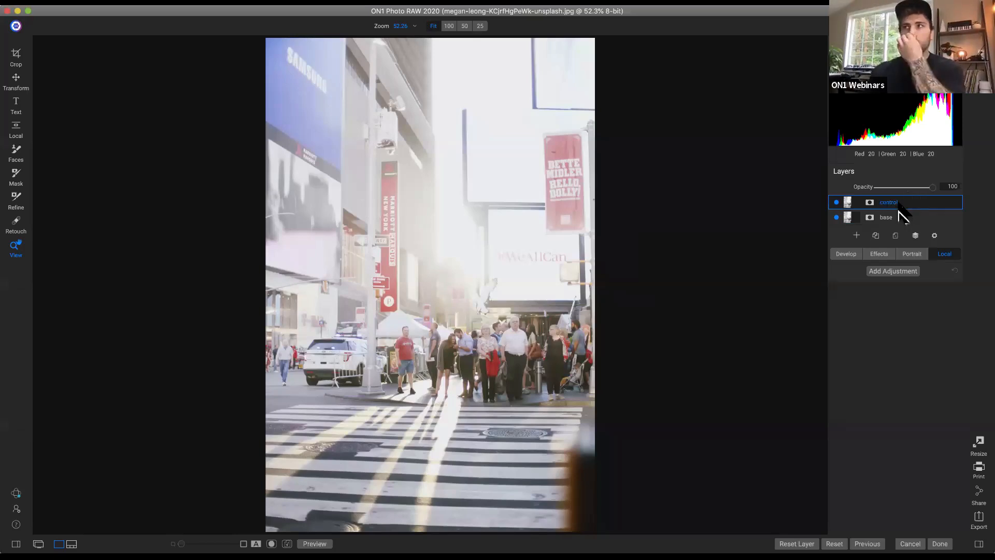
{"action": "left_click", "coordinate": [935, 236]}
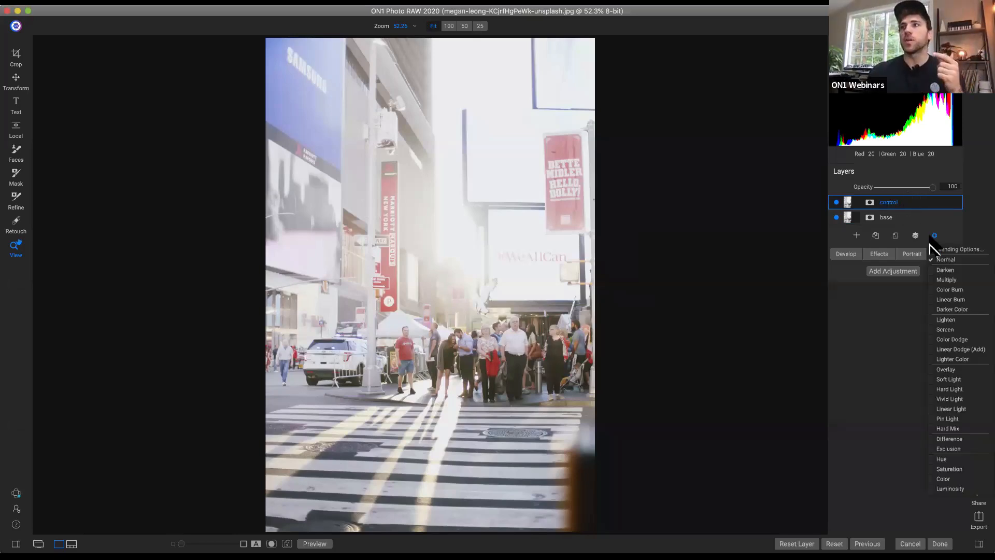
{"action": "left_click", "coordinate": [947, 280]}
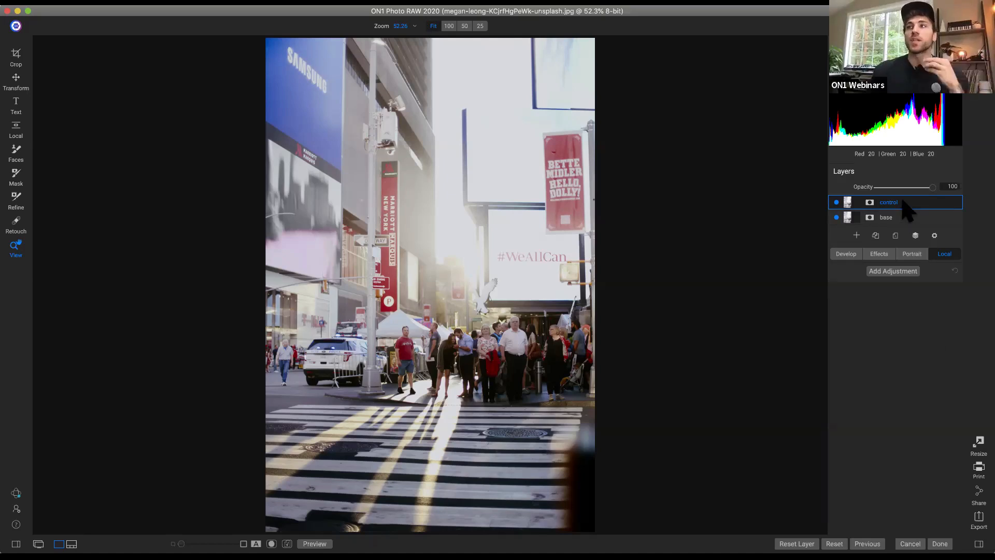
Step: Set the control layer's Exposure to 1.2 and Contrast to 42, and compare the photo with and without that layer
{"action": "left_click", "coordinate": [848, 255]}
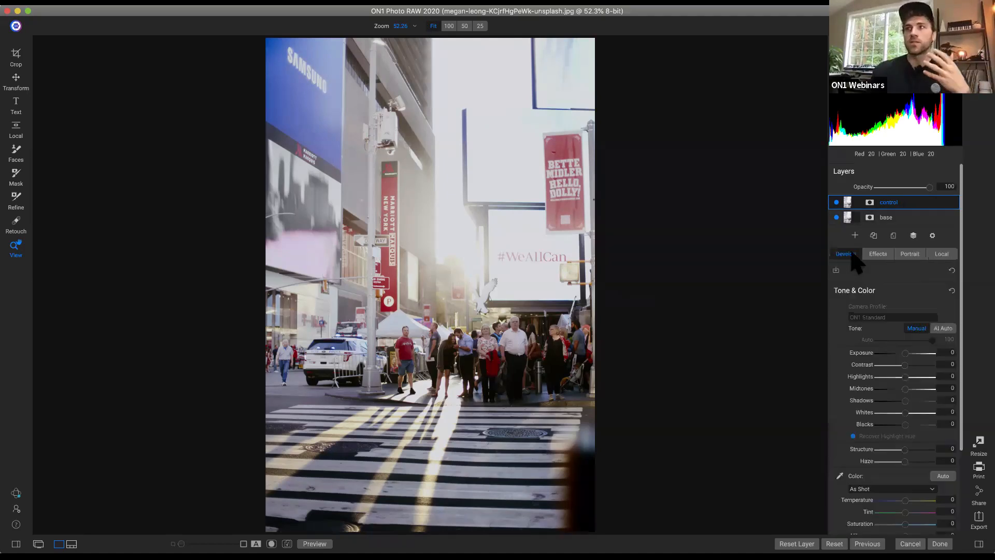
{"action": "mouse_move", "coordinate": [906, 353]}
{"action": "left_mouse_down"}
{"action": "mouse_move", "coordinate": [937, 366]}
{"action": "mouse_move", "coordinate": [917, 365]}
{"action": "left_mouse_up"}
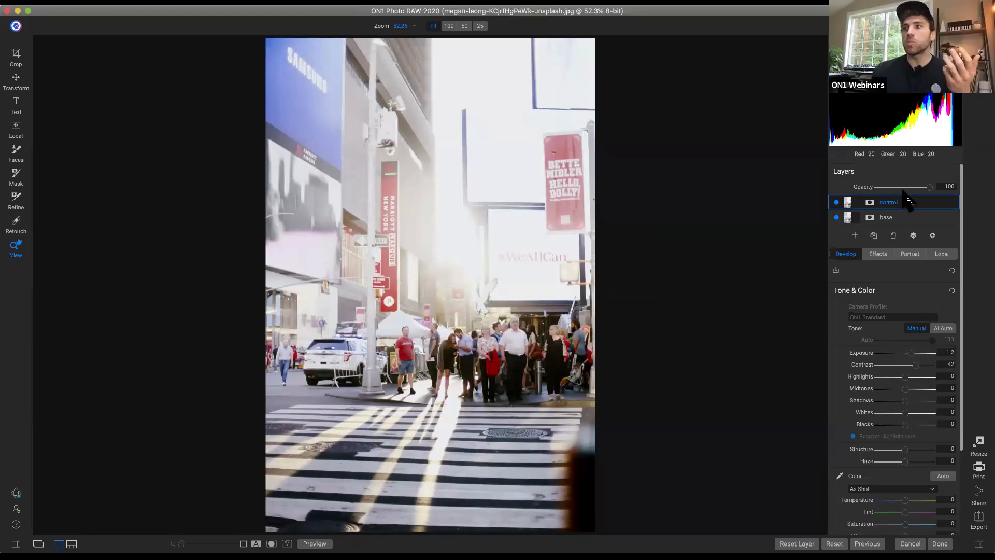
{"action": "left_click", "coordinate": [836, 203]}
{"action": "left_click", "coordinate": [837, 202]}
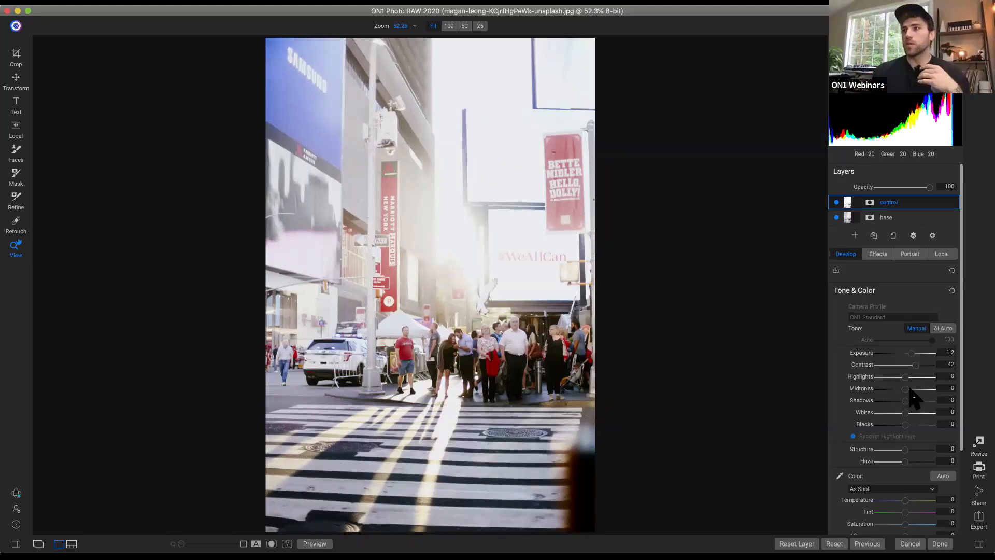
Step: Set the control layer's Midtones to 39, Blacks to -33, Structure to 67 and Temperature to -100, keeping layer opacity at 100
{"action": "left_click_drag", "start_coordinate": [906, 389], "coordinate": [914, 389]}
{"action": "left_click_drag", "start_coordinate": [904, 424], "coordinate": [918, 471]}
{"action": "left_click_drag", "start_coordinate": [905, 506], "coordinate": [888, 505]}
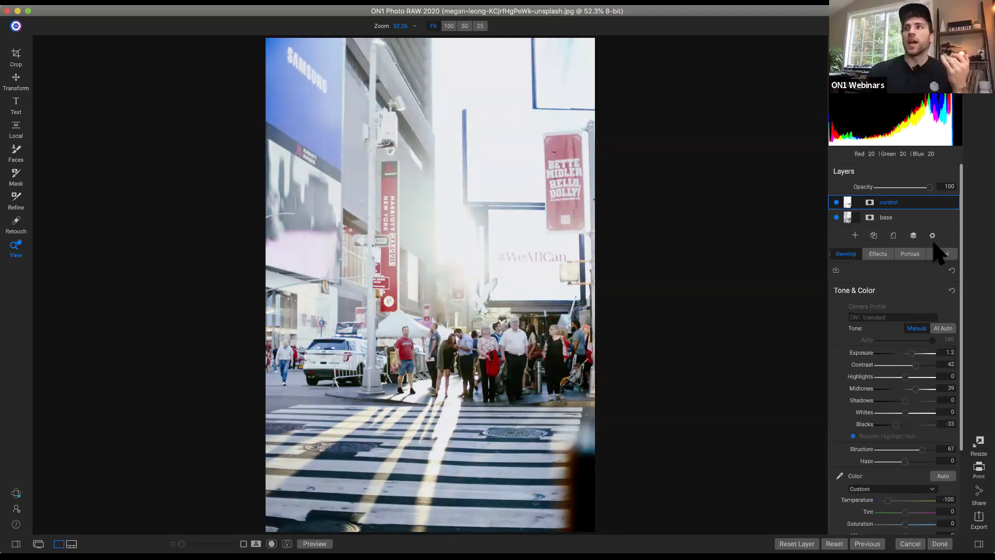
{"action": "mouse_move", "coordinate": [928, 187]}
{"action": "left_mouse_down"}
{"action": "mouse_move", "coordinate": [840, 191]}
{"action": "mouse_move", "coordinate": [955, 189]}
{"action": "mouse_move", "coordinate": [928, 191]}
{"action": "left_mouse_up"}
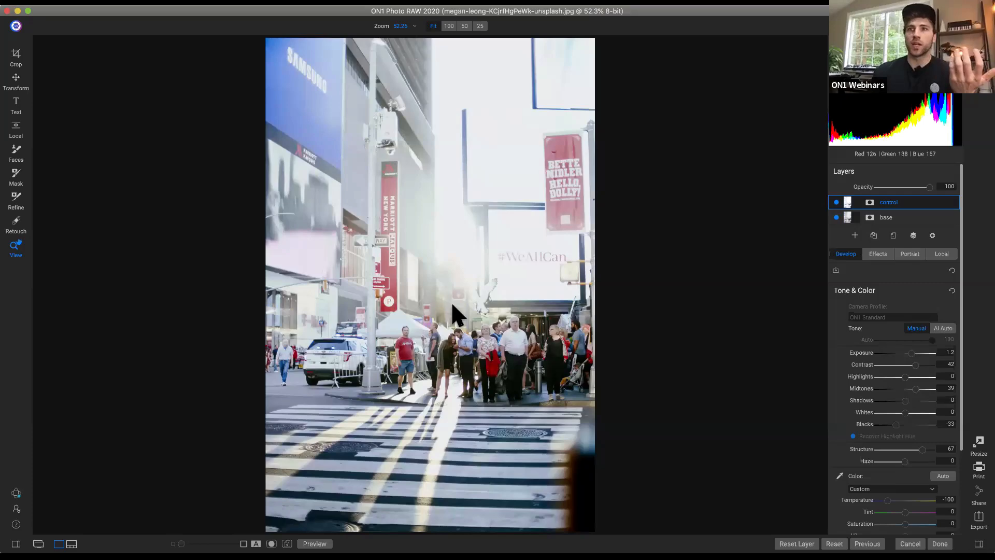
Step: Try a Vintage filter with the Warm preset on the control layer and remove it
{"action": "left_click", "coordinate": [877, 254]}
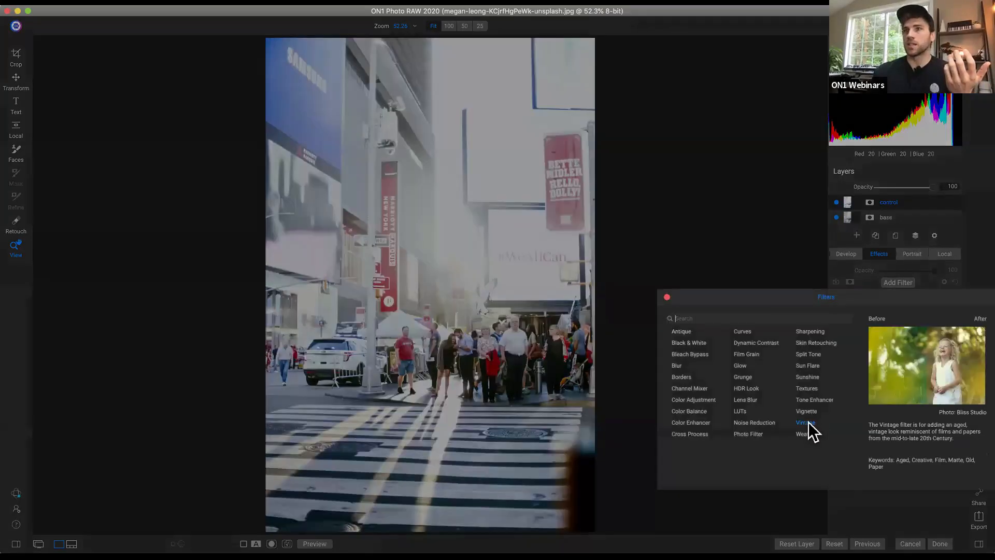
{"action": "left_click", "coordinate": [920, 349]}
{"action": "left_click", "coordinate": [956, 302]}
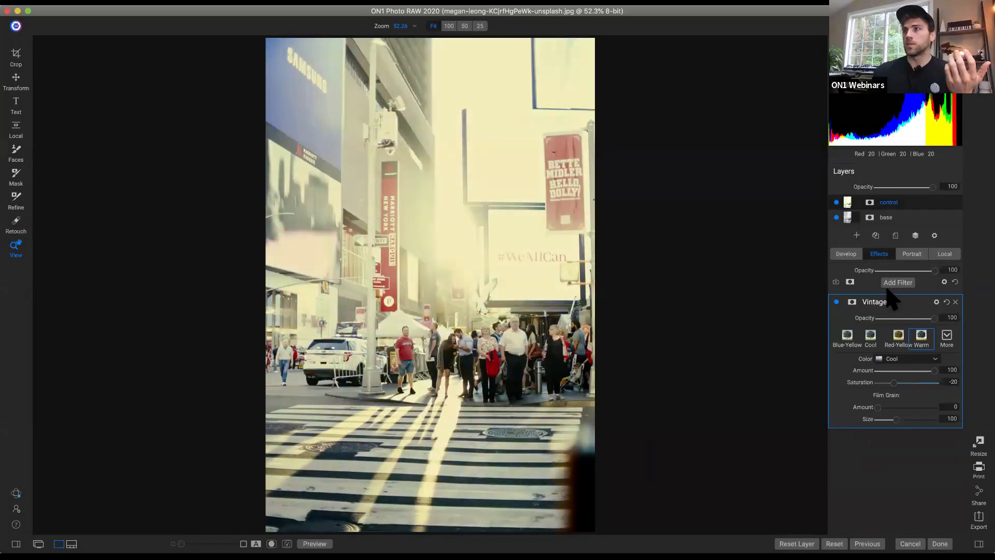
Step: Add a Vignette filter to the control layer
{"action": "left_click", "coordinate": [886, 282]}
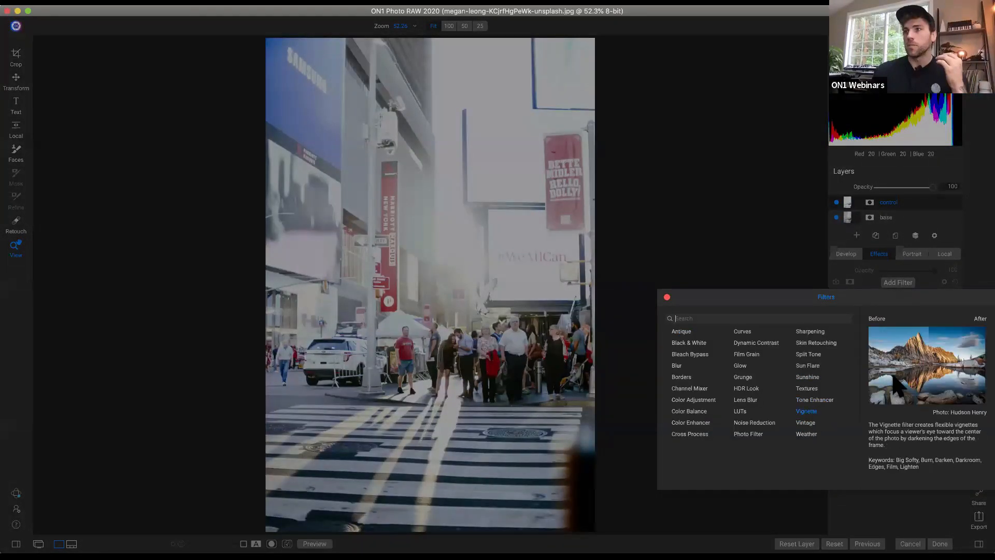
{"action": "left_click", "coordinate": [903, 345]}
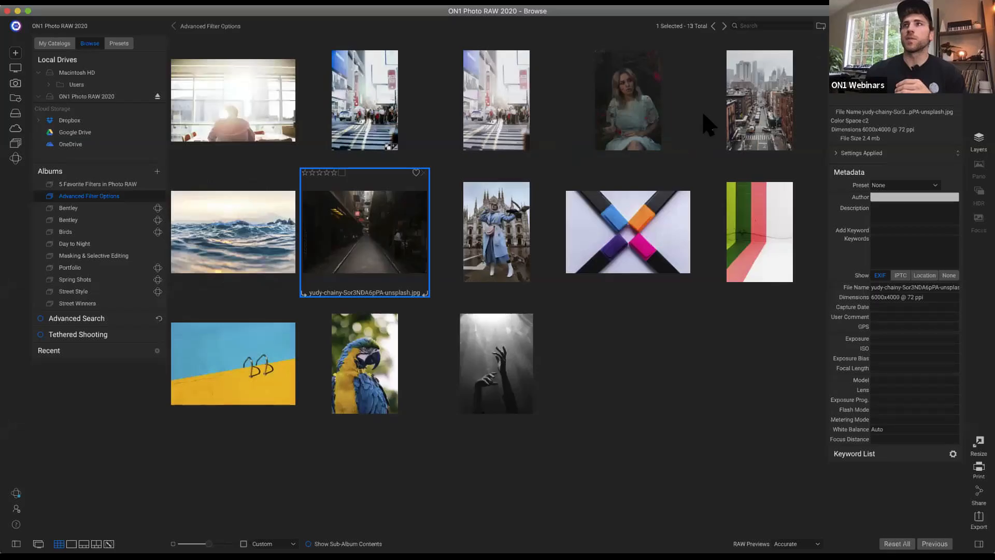
Step: Open the dark portrait of the woman in the pale lace dress and add a Curves filter
{"action": "left_click_drag", "start_coordinate": [706, 127], "coordinate": [741, 185]}
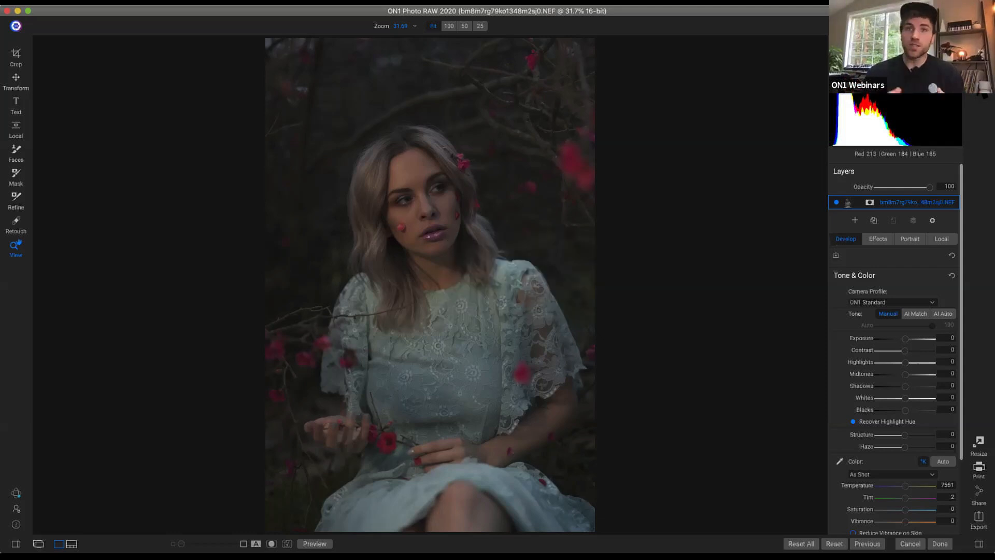
{"action": "left_click", "coordinate": [872, 241]}
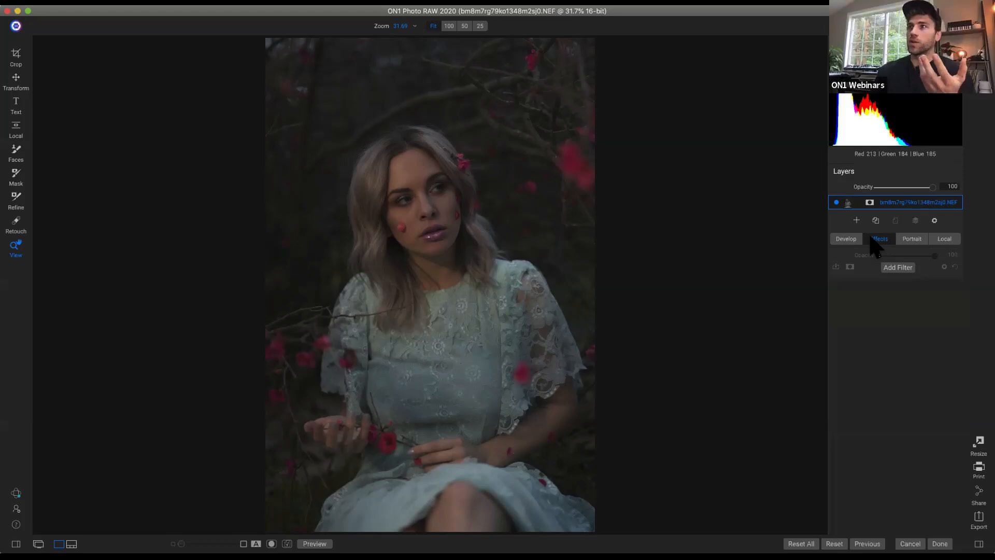
{"action": "left_click", "coordinate": [898, 268]}
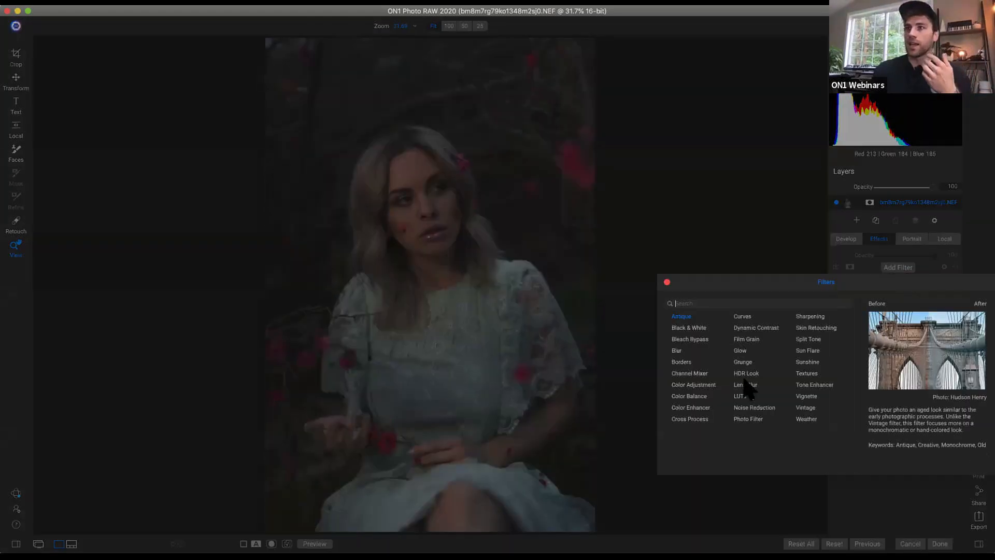
{"action": "left_click", "coordinate": [743, 315]}
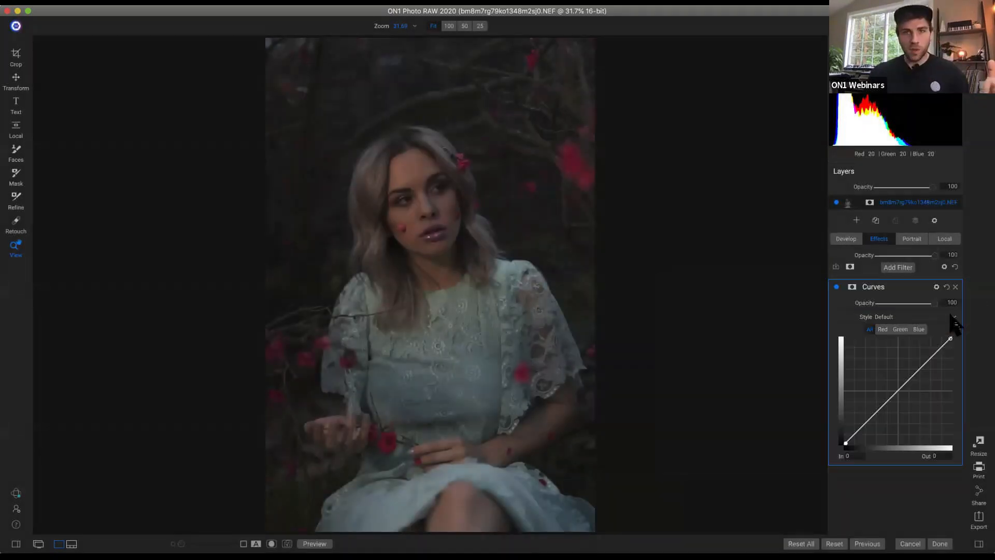
Step: Compare the portrait with its original and set the Curves filter's blending mode to Screen
{"action": "key", "text": "backslash"}
{"action": "key", "text": "backslash"}
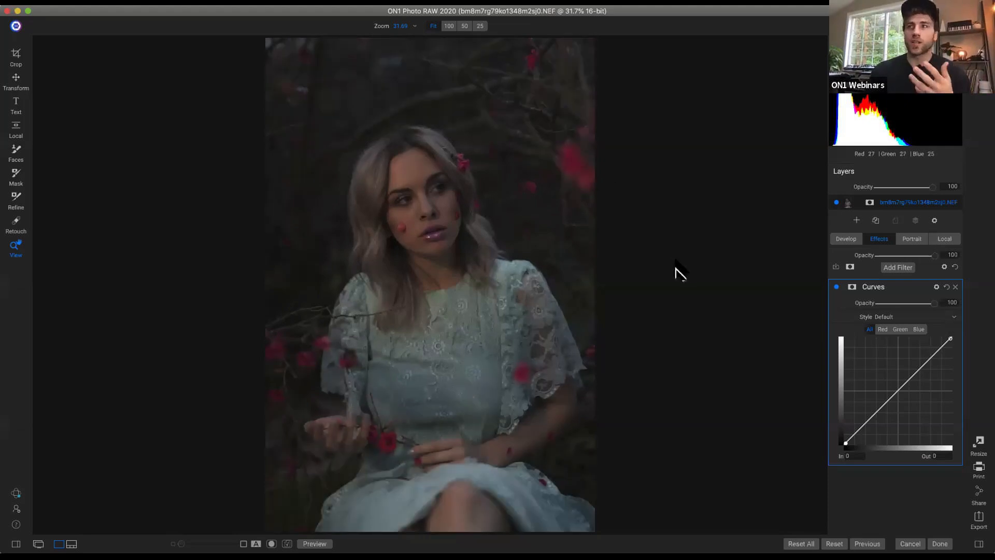
{"action": "left_click", "coordinate": [937, 288]}
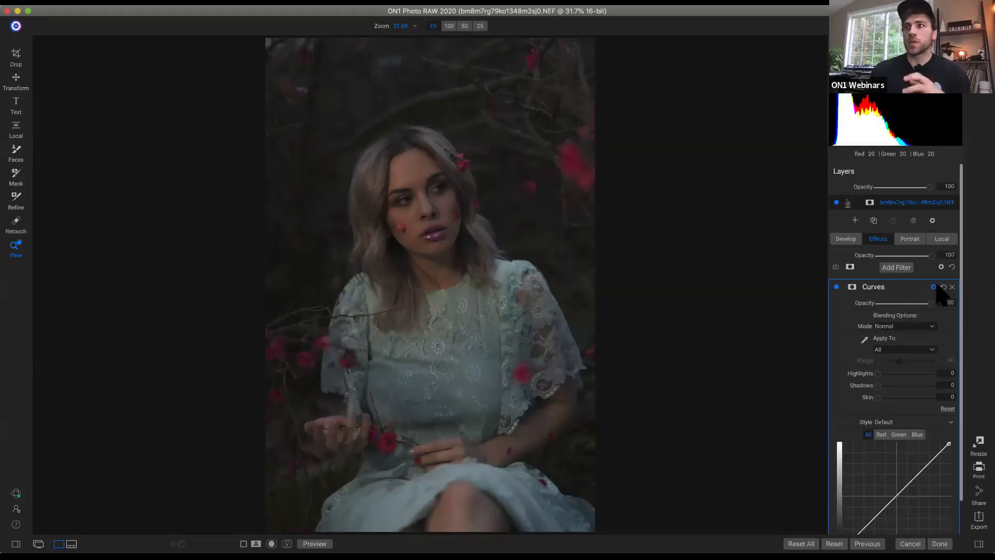
{"action": "left_click", "coordinate": [892, 327]}
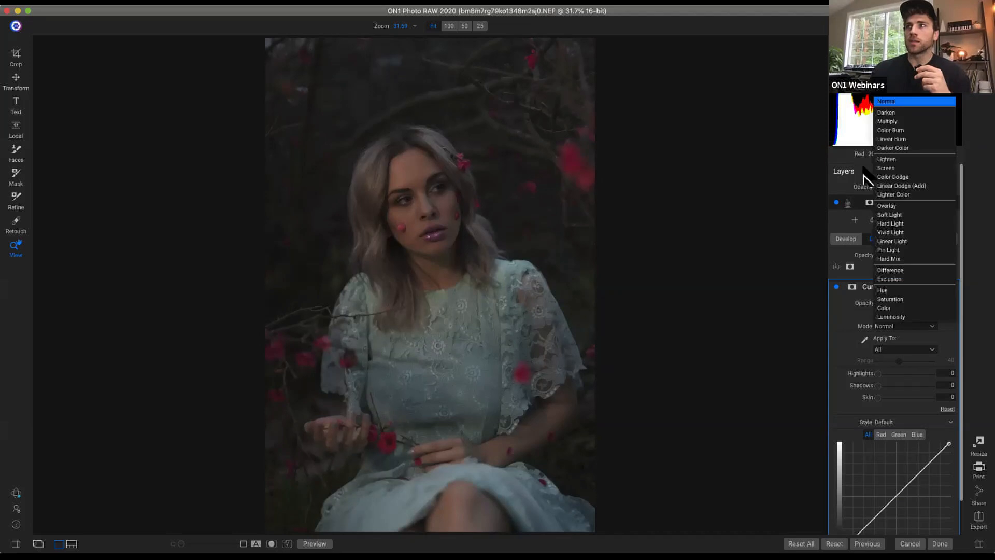
{"action": "left_click", "coordinate": [886, 168]}
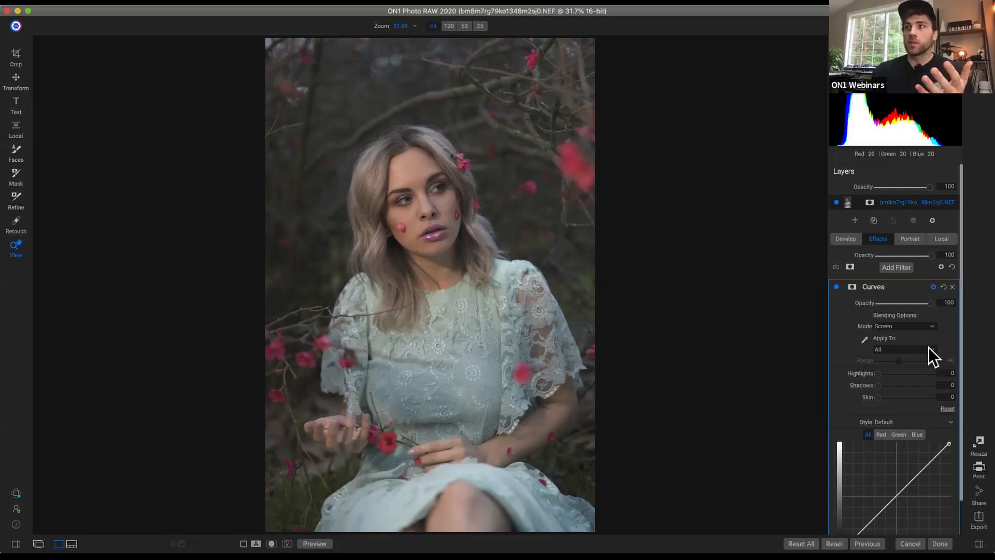
Step: Shape the curve into a gentle S with the highlight point at In 188, Out 216, and compare the portrait with and without the filter
{"action": "scroll", "coordinate": [940, 363], "scroll_direction": "down", "scroll_amount": 2}
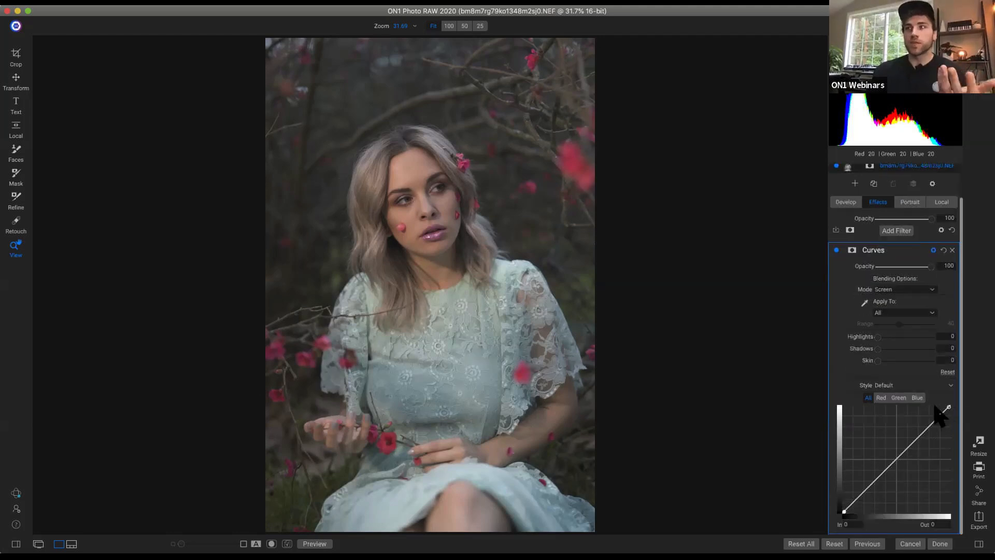
{"action": "left_click", "coordinate": [864, 492]}
{"action": "mouse_move", "coordinate": [864, 496]}
{"action": "left_mouse_down"}
{"action": "mouse_move", "coordinate": [862, 506]}
{"action": "mouse_move", "coordinate": [866, 496]}
{"action": "left_mouse_up"}
{"action": "mouse_move", "coordinate": [921, 437]}
{"action": "left_mouse_down"}
{"action": "mouse_move", "coordinate": [923, 423]}
{"action": "mouse_move", "coordinate": [910, 422]}
{"action": "mouse_move", "coordinate": [924, 421]}
{"action": "left_mouse_up"}
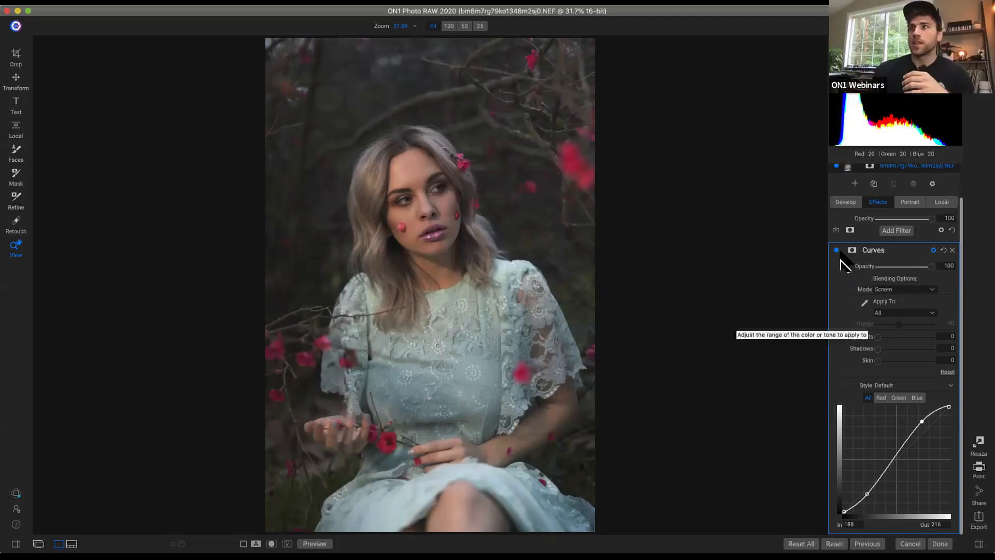
{"action": "left_click", "coordinate": [836, 250]}
{"action": "left_click", "coordinate": [836, 249]}
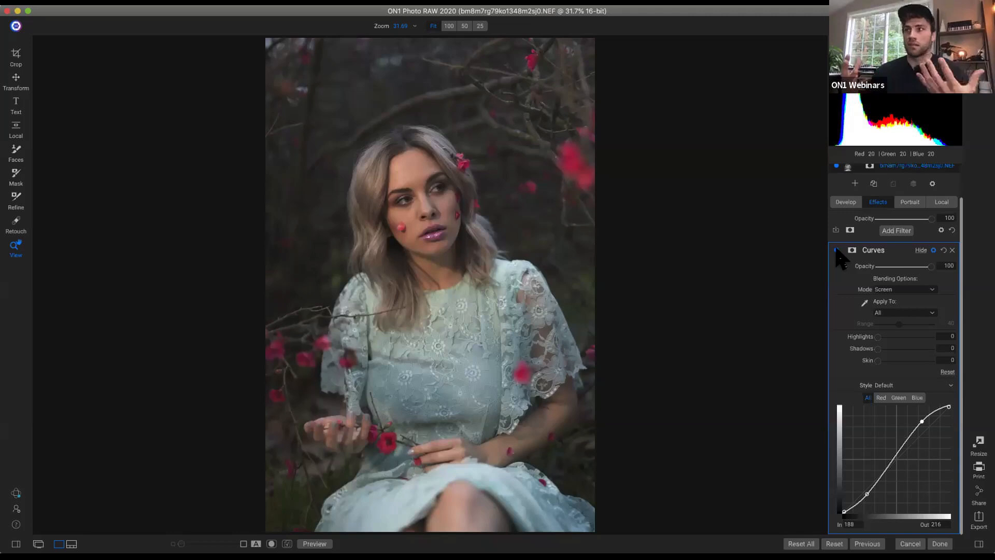
Step: Remove the Curves filter from the portrait and start a local adjustment with Exposure set to 0
{"action": "left_click", "coordinate": [952, 250]}
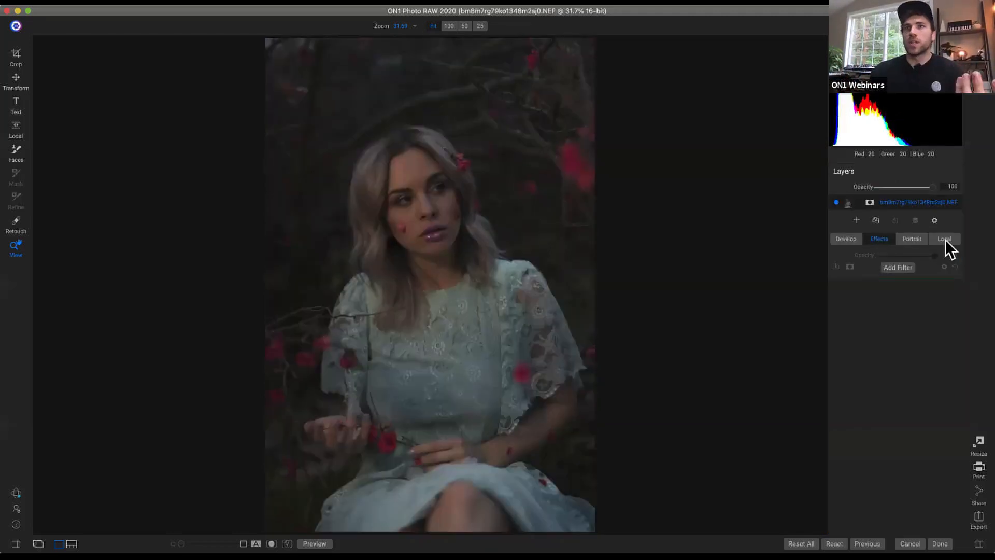
{"action": "left_click", "coordinate": [945, 239]}
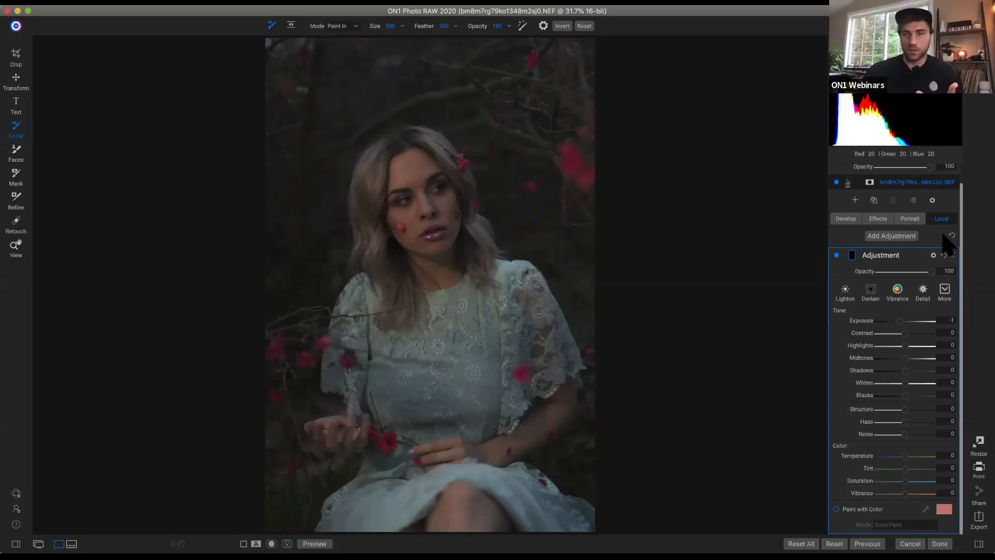
{"action": "left_click", "coordinate": [924, 290]}
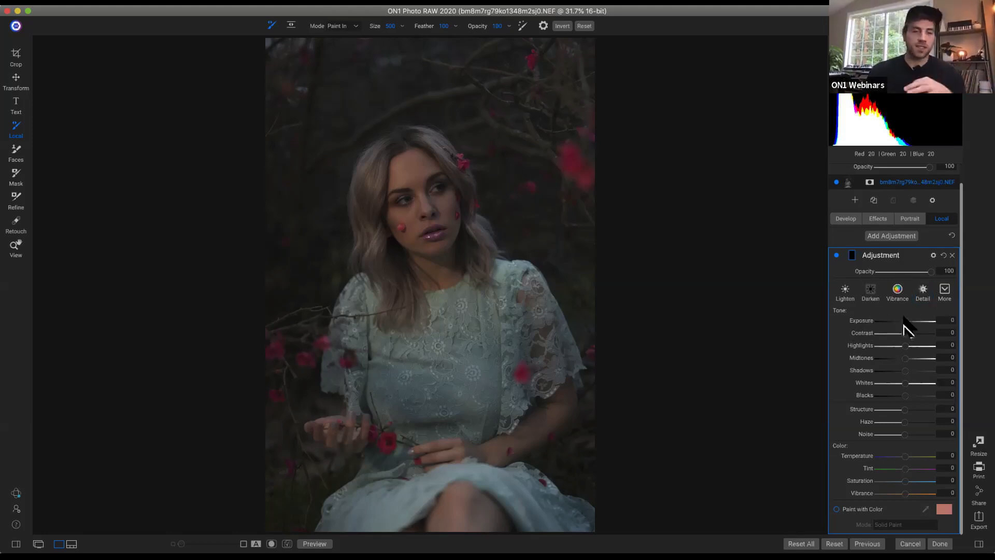
Step: Set the local adjustment's blending mode to Screen and invert its mask so it covers the whole portrait
{"action": "left_click", "coordinate": [933, 255]}
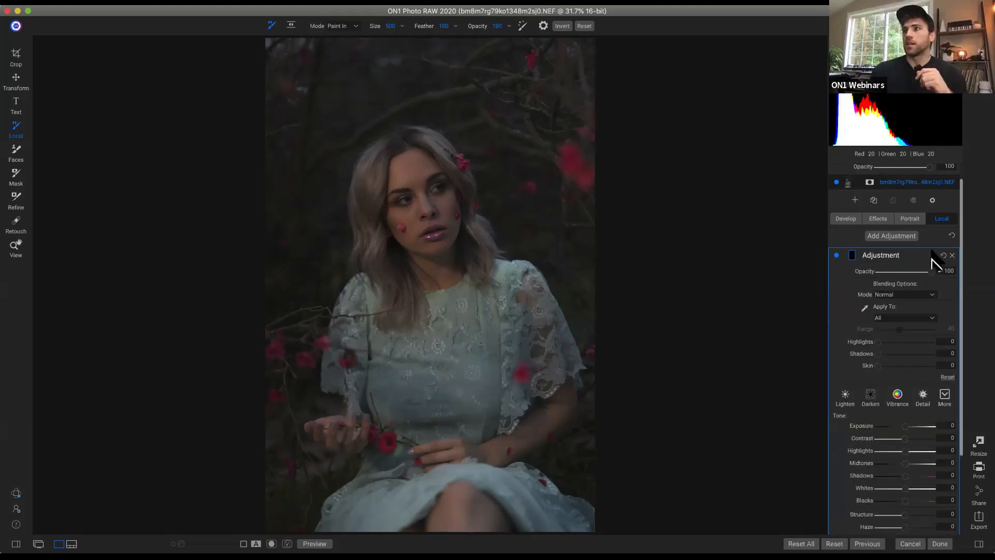
{"action": "left_click", "coordinate": [902, 296]}
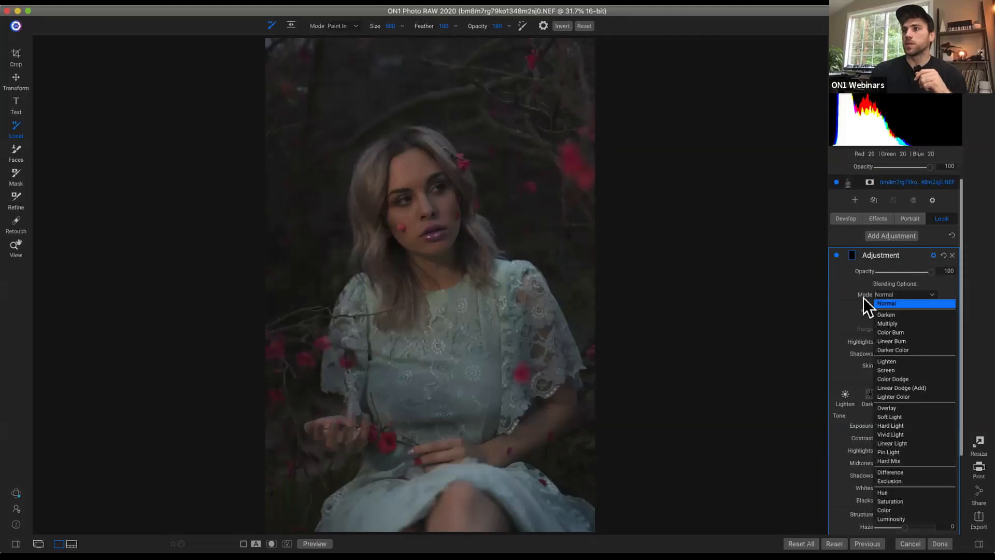
{"action": "left_click", "coordinate": [888, 371]}
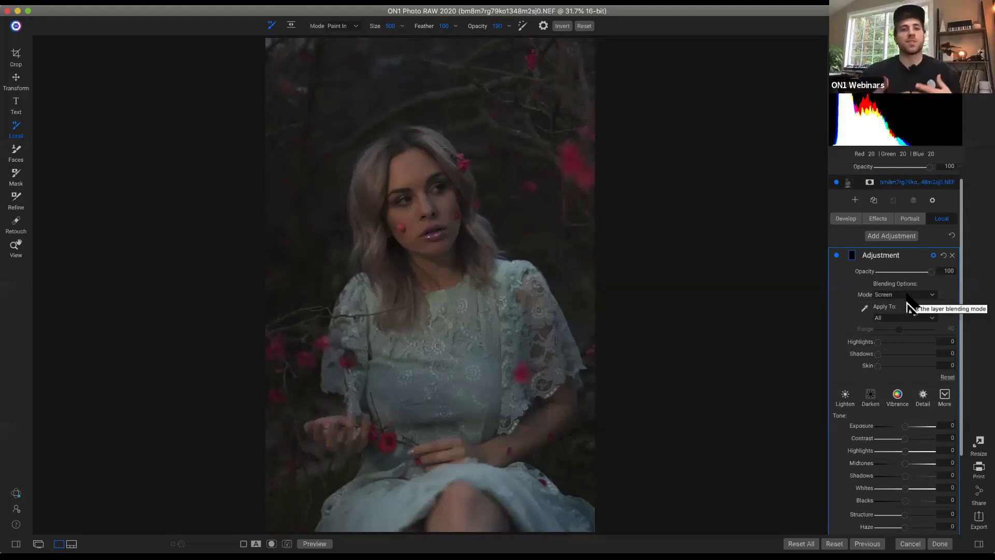
{"action": "left_click", "coordinate": [852, 256]}
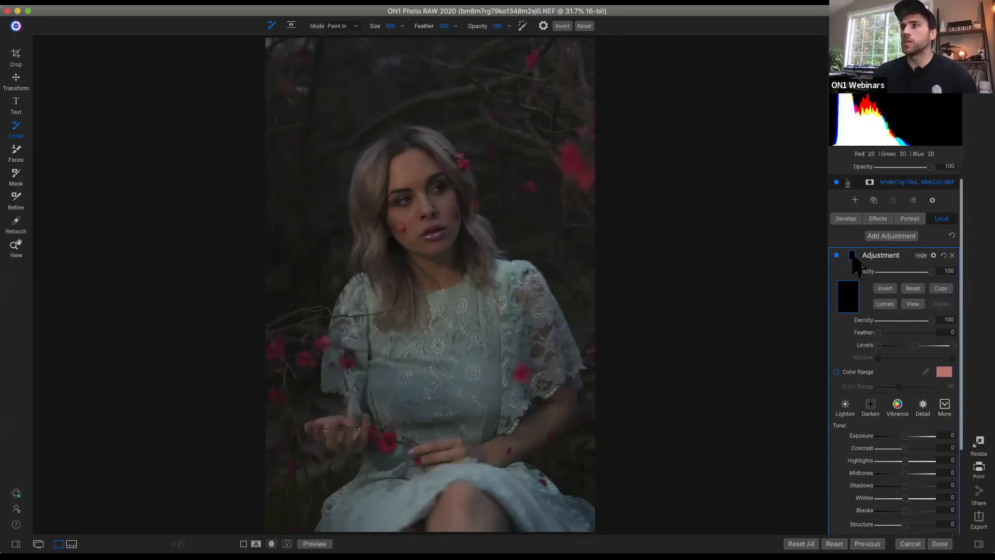
{"action": "left_click", "coordinate": [887, 288]}
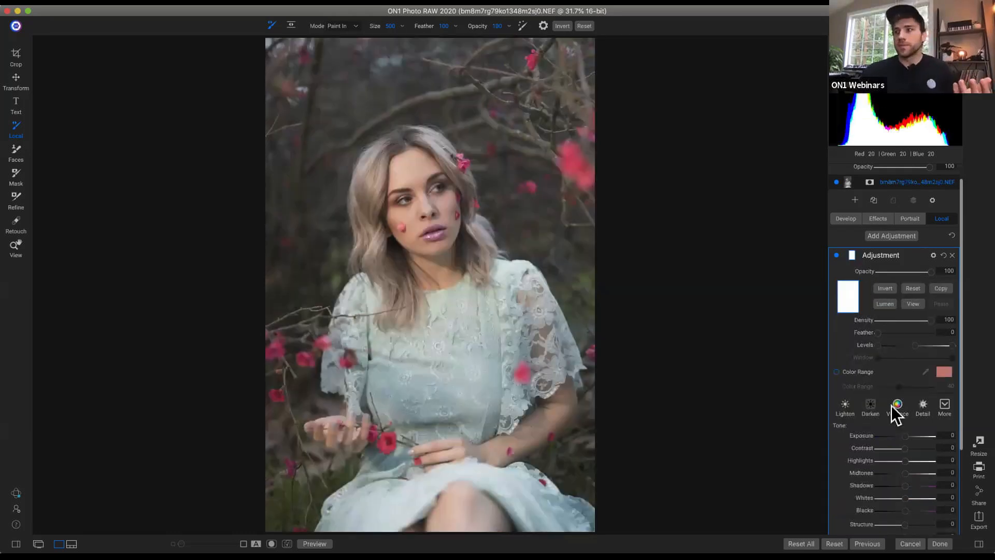
{"action": "scroll", "coordinate": [892, 406], "scroll_direction": "down", "scroll_amount": 3}
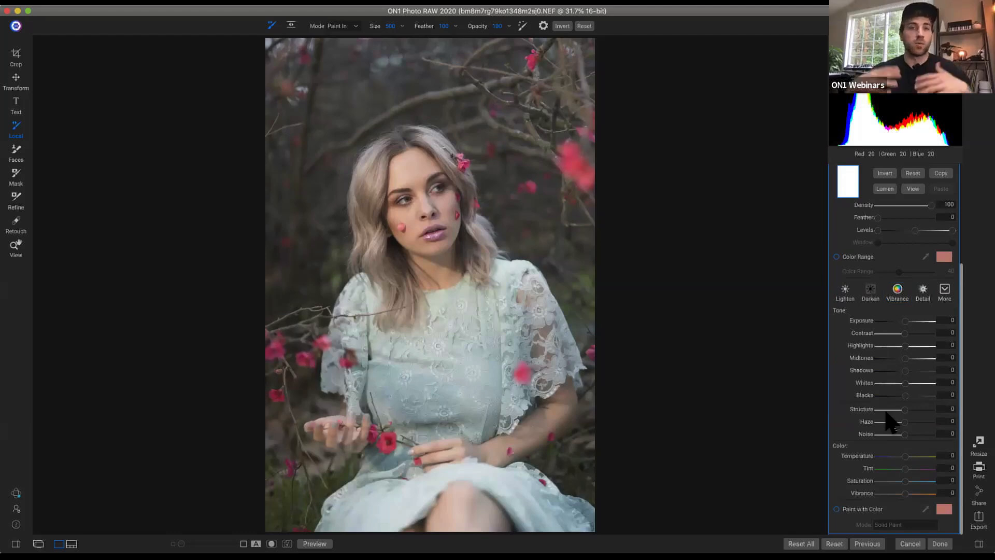
{"action": "scroll", "coordinate": [887, 413], "scroll_direction": "up", "scroll_amount": 1}
{"action": "scroll", "coordinate": [888, 421], "scroll_direction": "up", "scroll_amount": 3}
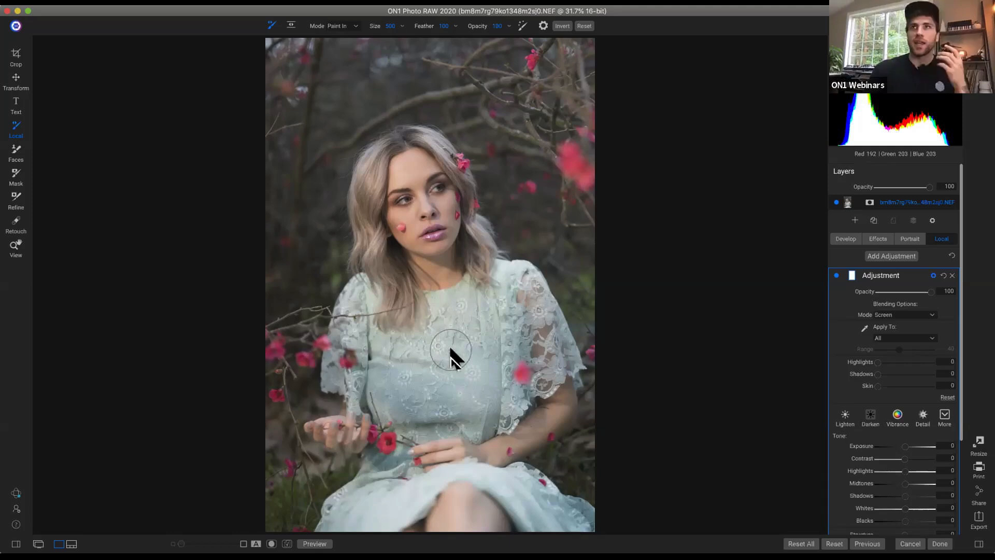
Step: Place a Center-shaped adjustable gradient mask on the woman's face and change its shape to Edges
{"action": "key", "text": "shift+k"}
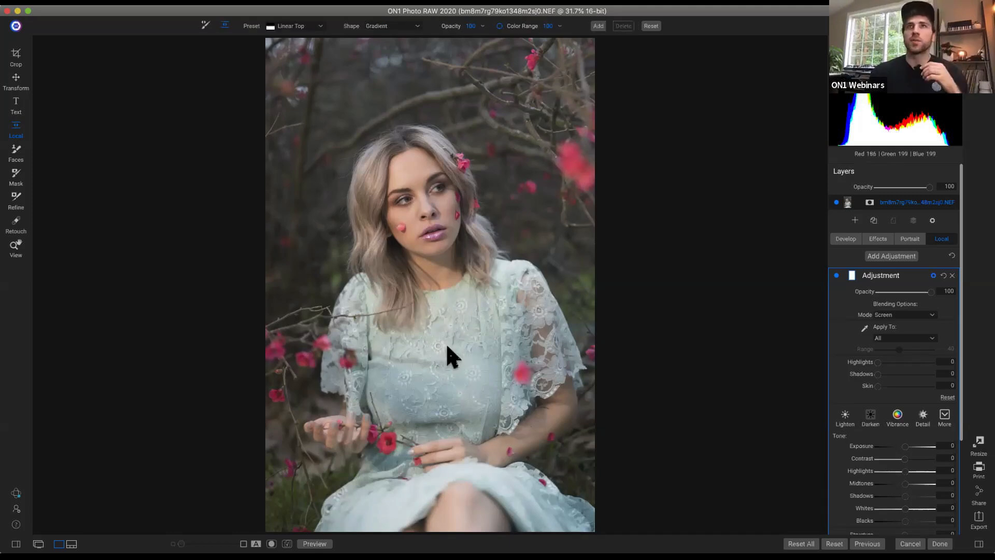
{"action": "left_click", "coordinate": [400, 26]}
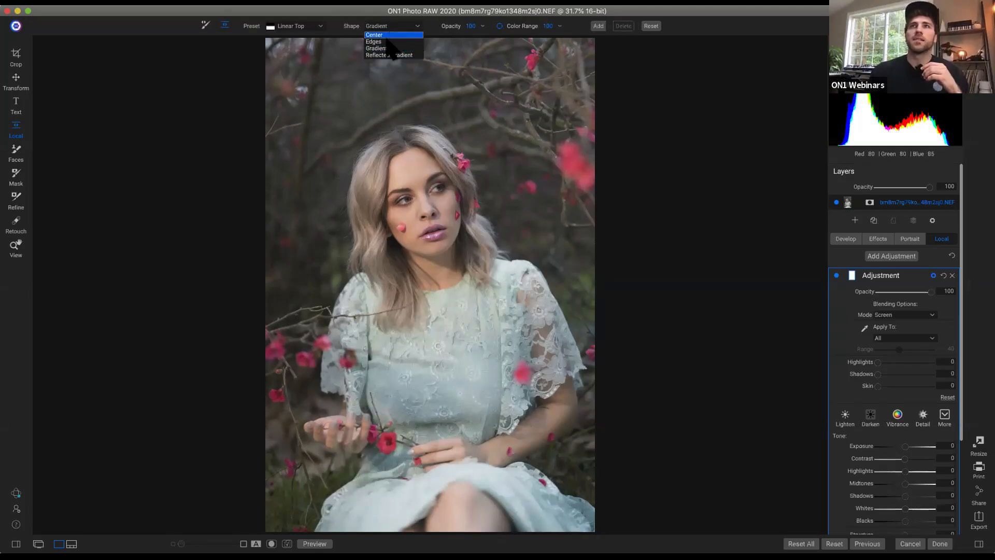
{"action": "left_click", "coordinate": [393, 36]}
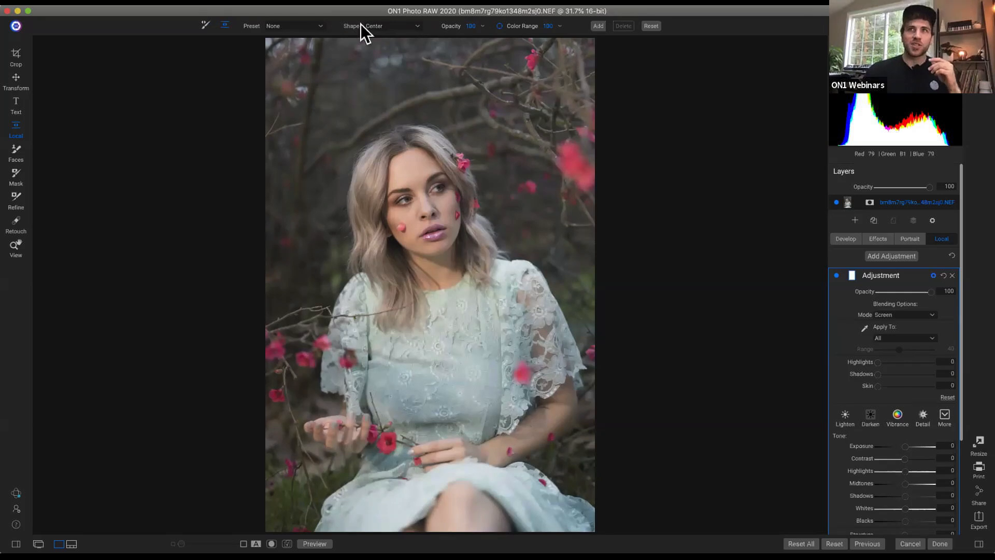
{"action": "left_click", "coordinate": [424, 197]}
{"action": "left_click", "coordinate": [414, 26]}
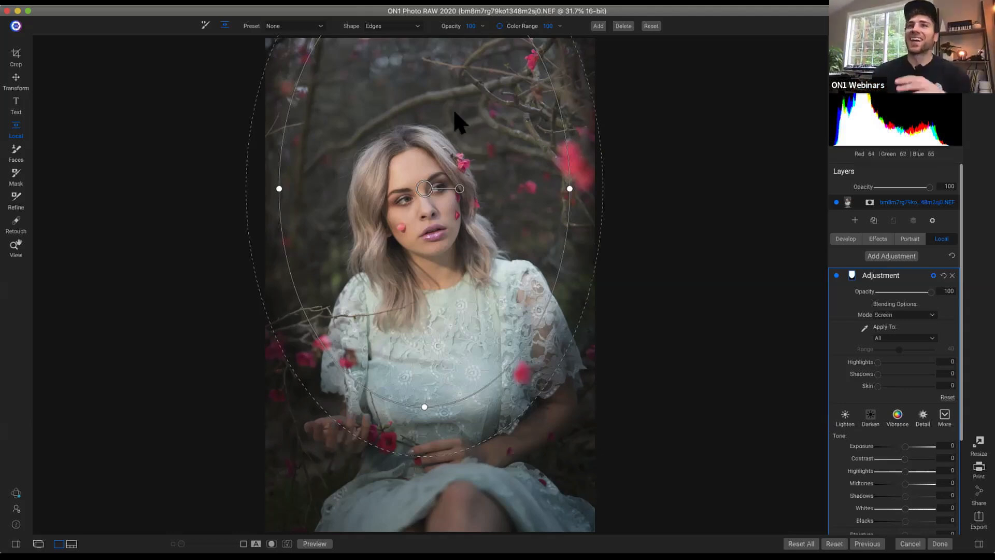
Step: Move and reshape the oval mask to cover the woman from her hair to her lap, with a wide soft feather
{"action": "left_click_drag", "start_coordinate": [425, 189], "coordinate": [437, 235]}
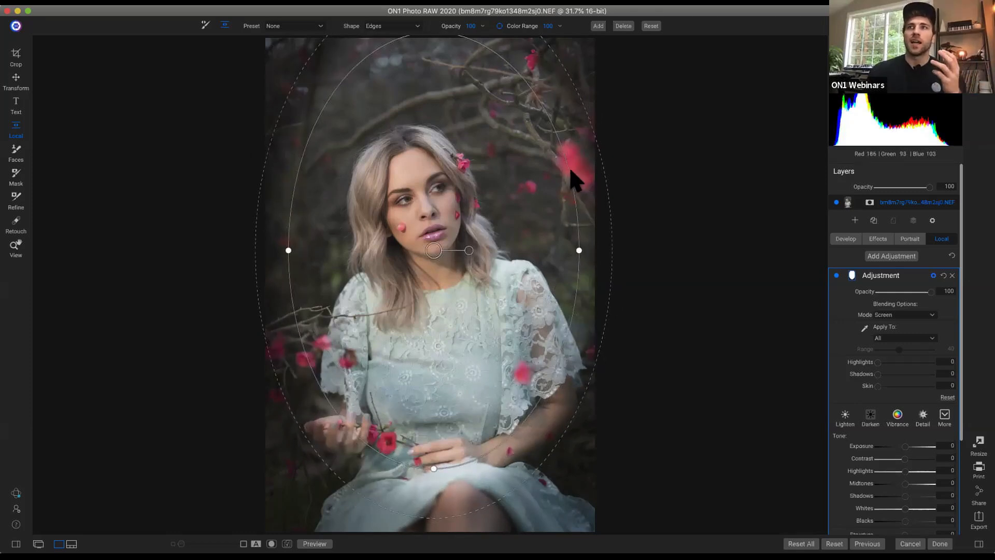
{"action": "left_click_drag", "start_coordinate": [568, 239], "coordinate": [465, 280]}
{"action": "left_click_drag", "start_coordinate": [431, 243], "coordinate": [416, 205]}
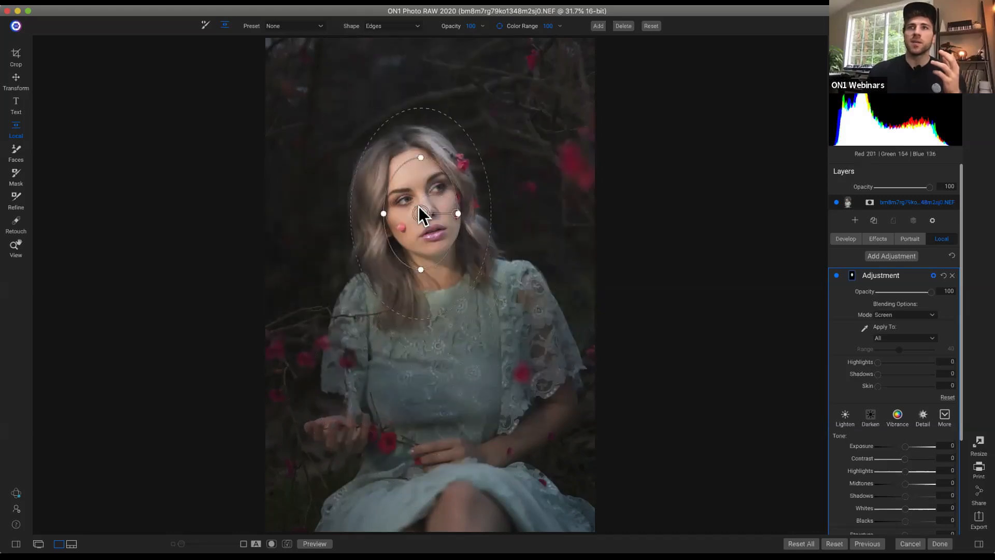
{"action": "left_click_drag", "start_coordinate": [421, 269], "coordinate": [426, 382]}
{"action": "left_click_drag", "start_coordinate": [427, 305], "coordinate": [461, 305]}
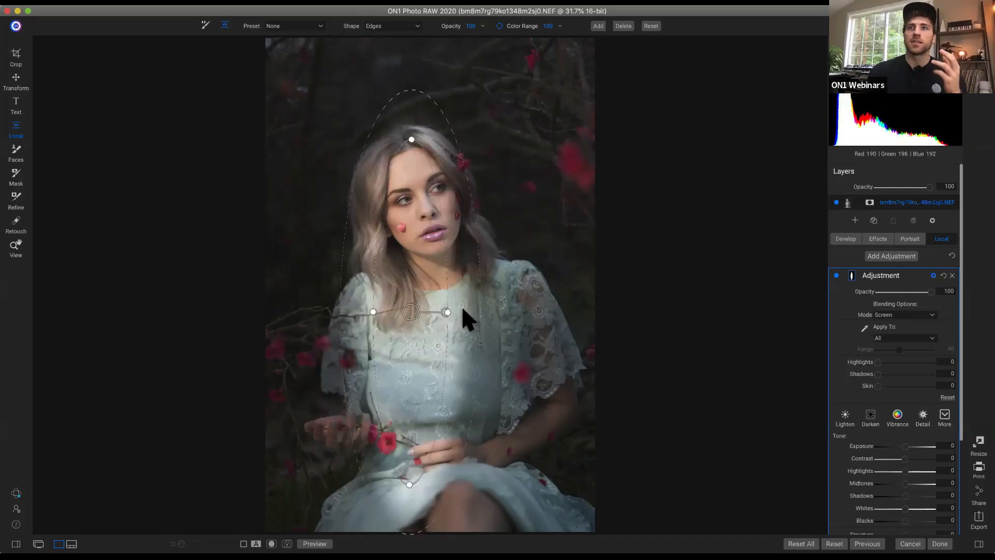
{"action": "left_click_drag", "start_coordinate": [377, 306], "coordinate": [343, 307]}
{"action": "left_click_drag", "start_coordinate": [419, 309], "coordinate": [426, 311]}
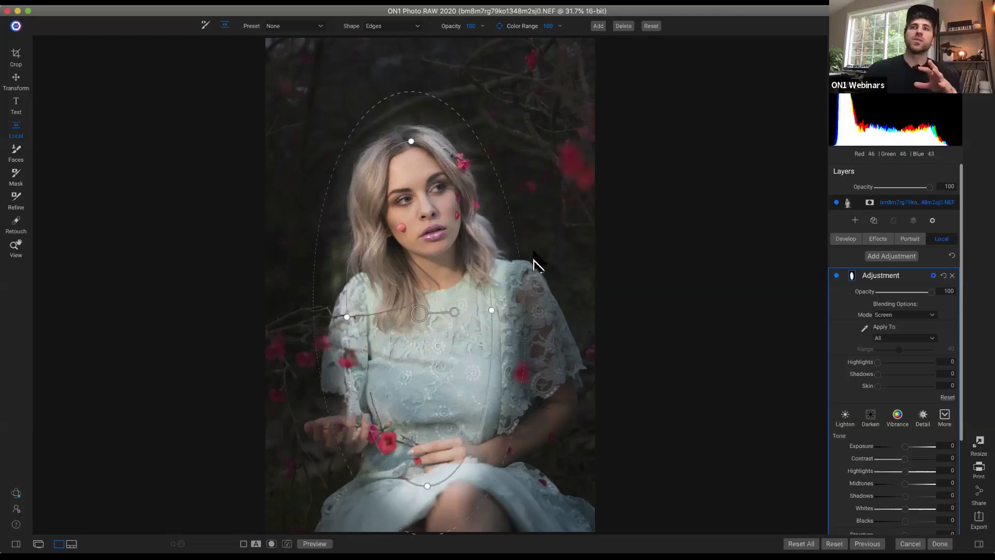
{"action": "left_click_drag", "start_coordinate": [542, 256], "coordinate": [664, 228]}
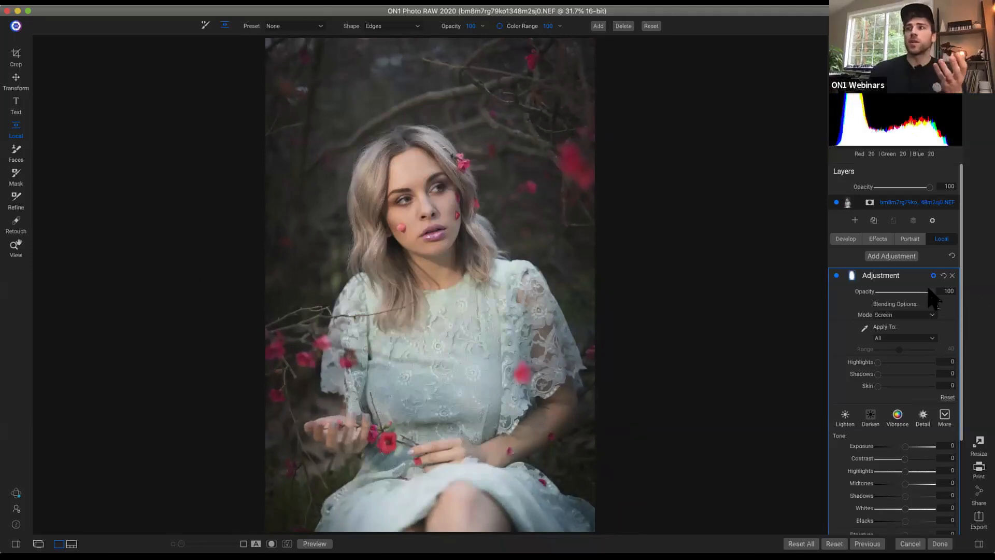
Step: Set the local adjustment's Opacity to 48, Contrast to -10, Midtones to 41, Whites to 100 and Blacks to -30
{"action": "left_click_drag", "start_coordinate": [932, 293], "coordinate": [905, 295]}
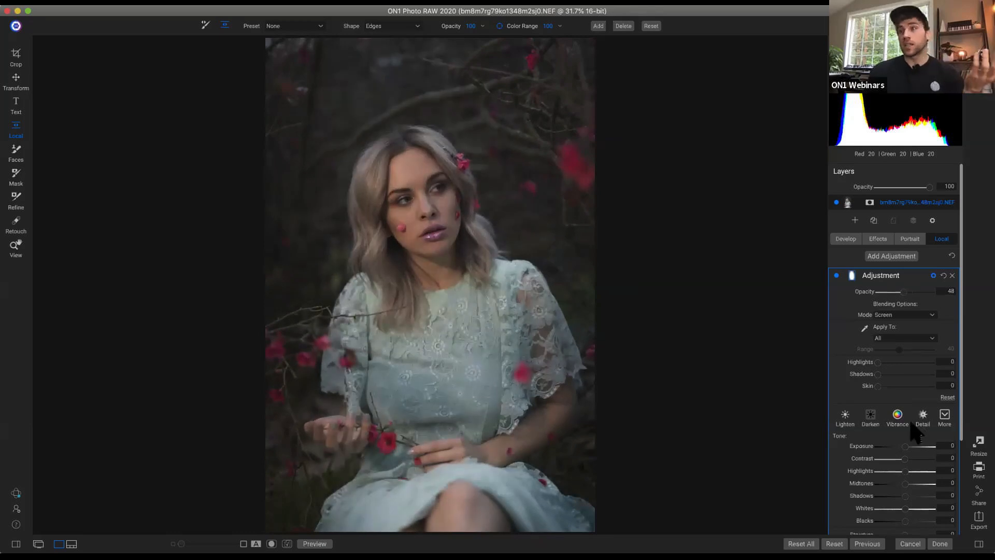
{"action": "scroll", "coordinate": [912, 431], "scroll_direction": "down", "scroll_amount": 2}
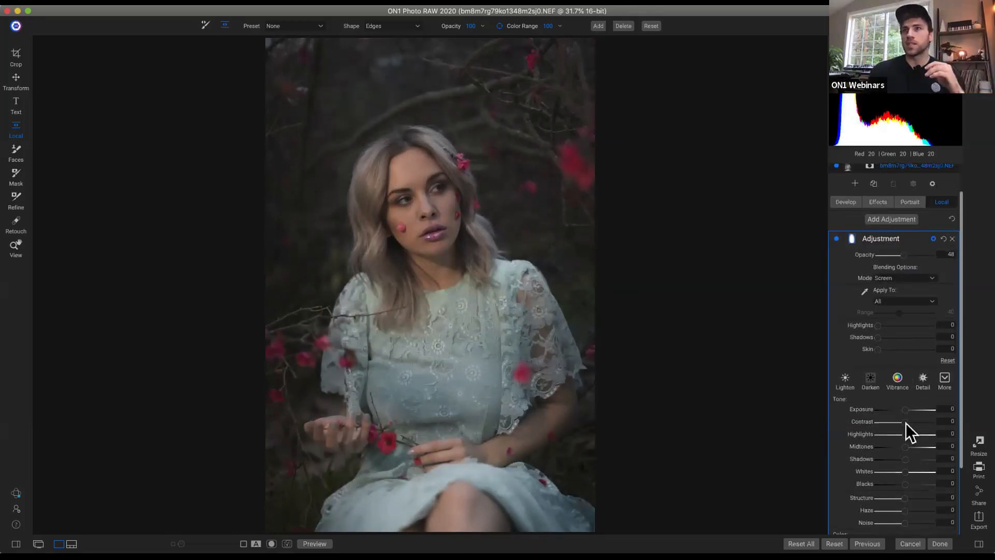
{"action": "left_click_drag", "start_coordinate": [905, 422], "coordinate": [897, 489]}
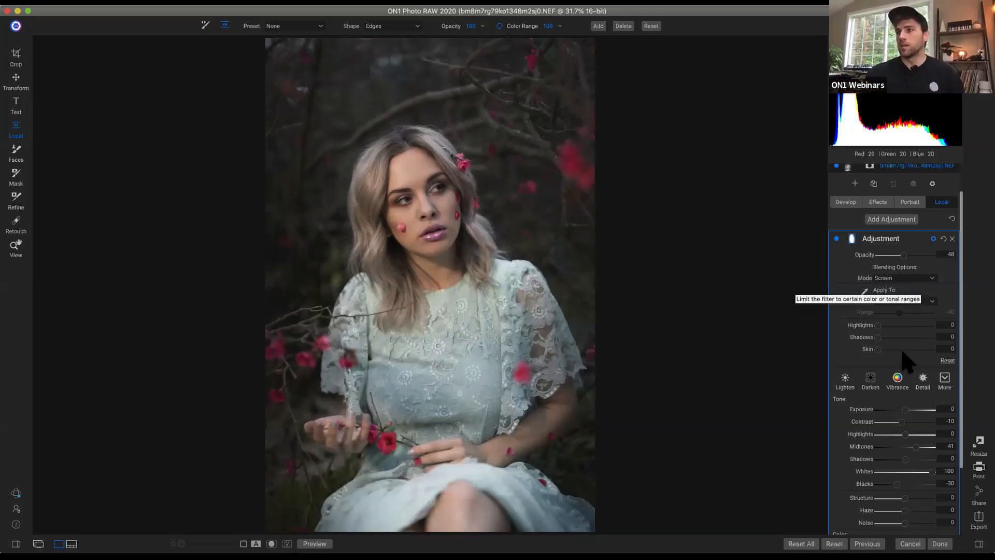
Step: Set the adjustment's Structure to 31 and Temperature to 14, and compare the portrait with and without it
{"action": "scroll", "coordinate": [906, 414], "scroll_direction": "down", "scroll_amount": 1}
{"action": "scroll", "coordinate": [905, 409], "scroll_direction": "down", "scroll_amount": 5}
{"action": "left_click_drag", "start_coordinate": [906, 410], "coordinate": [913, 412]}
{"action": "scroll", "coordinate": [910, 431], "scroll_direction": "down", "scroll_amount": 1}
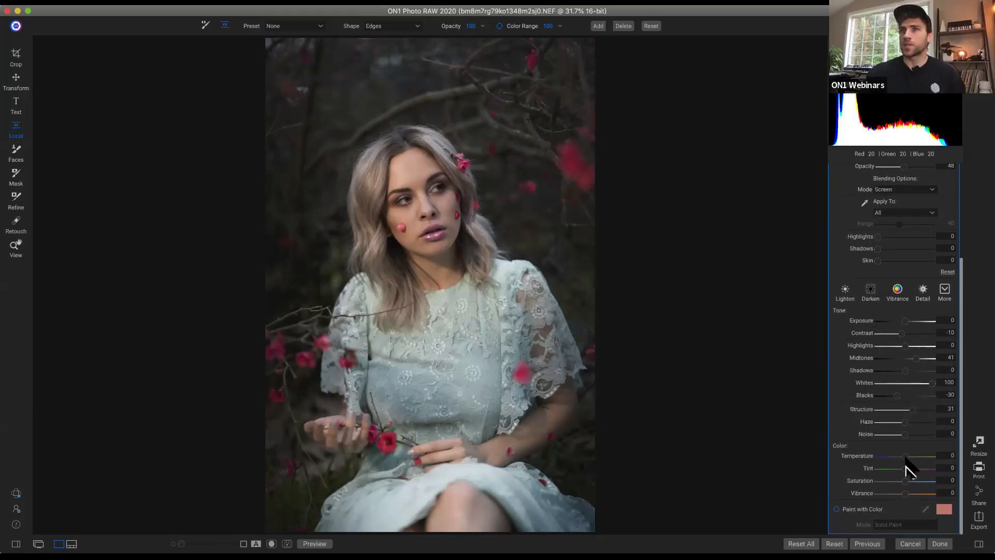
{"action": "left_click_drag", "start_coordinate": [906, 457], "coordinate": [910, 457]}
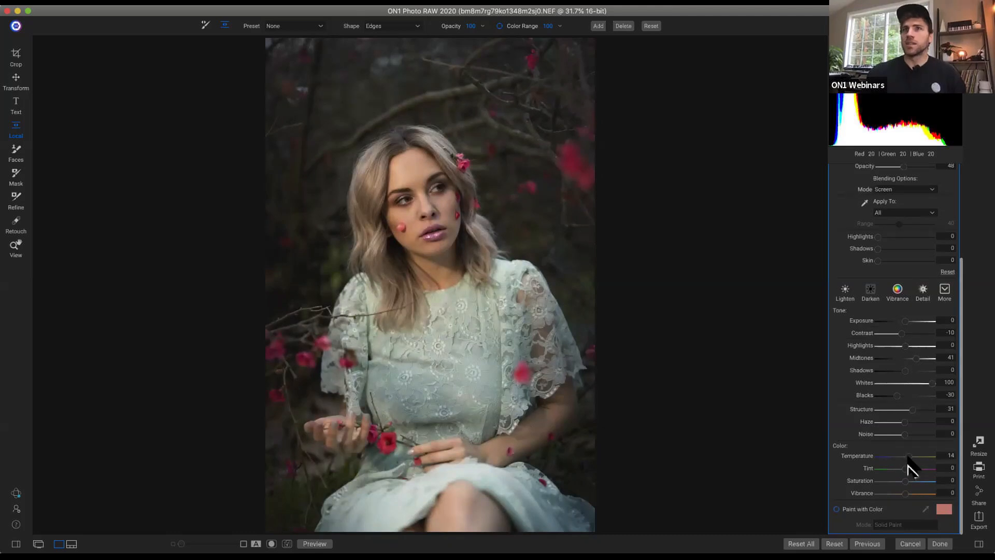
{"action": "scroll", "coordinate": [907, 366], "scroll_direction": "up", "scroll_amount": 5}
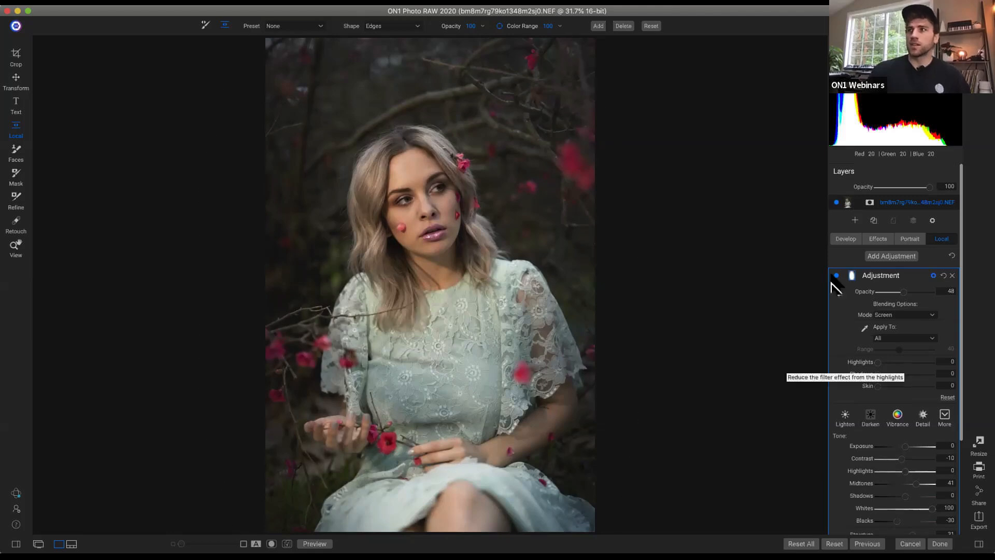
{"action": "left_click", "coordinate": [837, 275]}
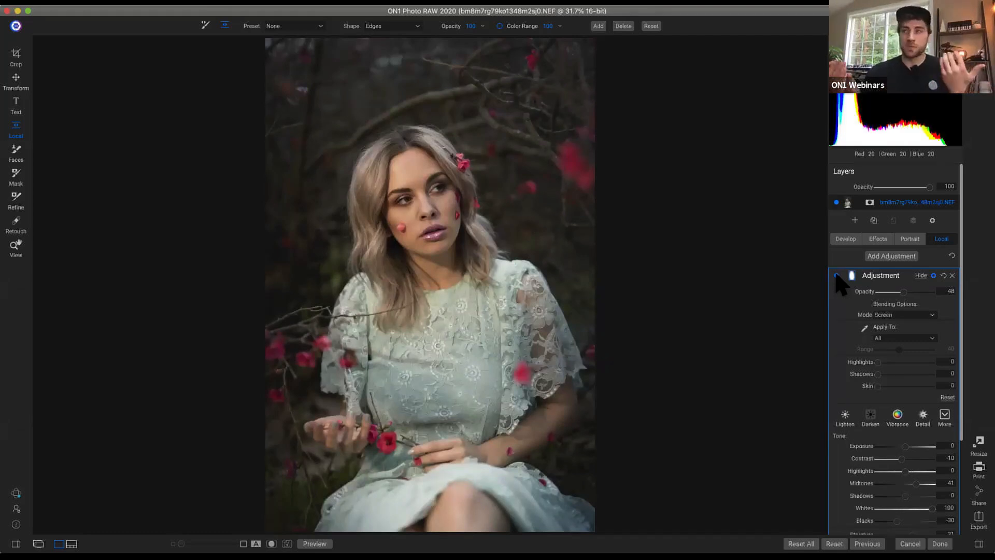
Step: Set the portrait's overall Contrast to 27 in the Develop settings and try the AI Match tone
{"action": "left_click", "coordinate": [851, 239]}
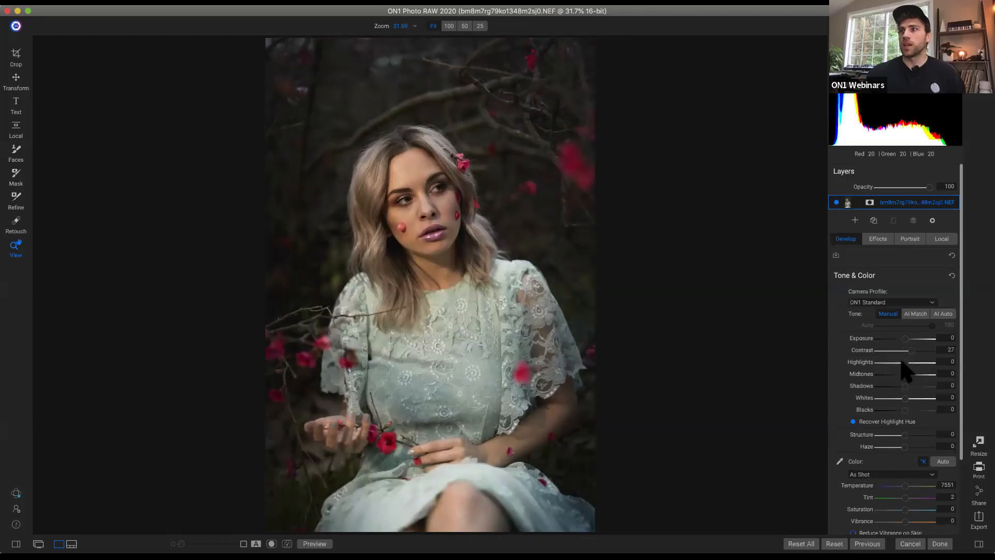
{"action": "left_click", "coordinate": [915, 314]}
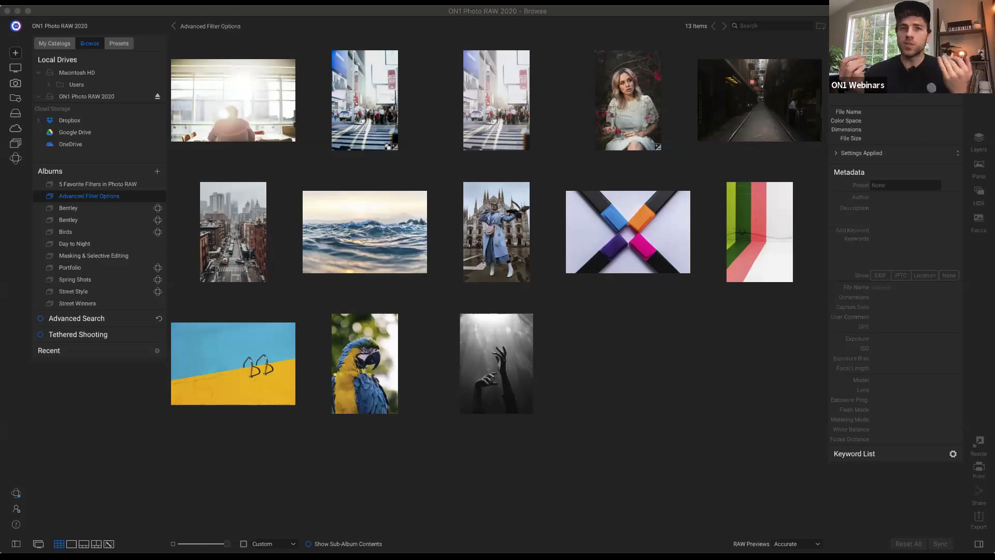
Step: Open the washed-out photo of the person sitting in front of the bright office windows for editing
{"action": "left_click", "coordinate": [260, 100]}
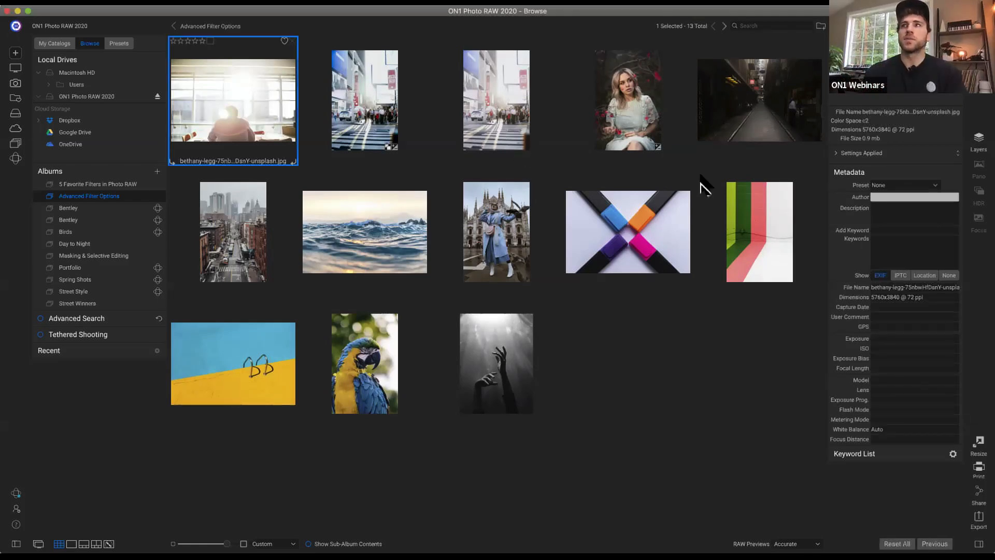
{"action": "left_click", "coordinate": [978, 91]}
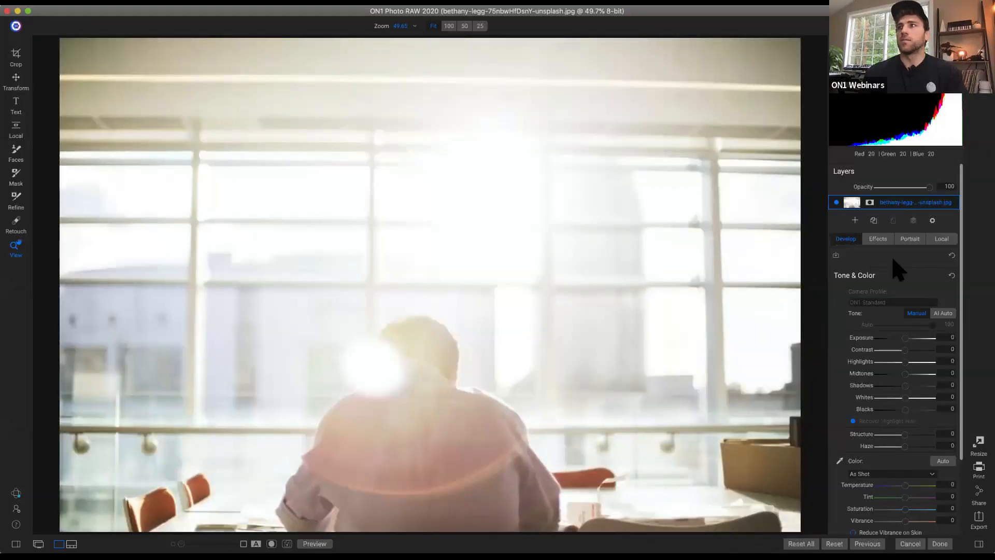
Step: Add a Curves filter to the washed-out office photo and set its blending mode to Multiply
{"action": "left_click", "coordinate": [881, 240]}
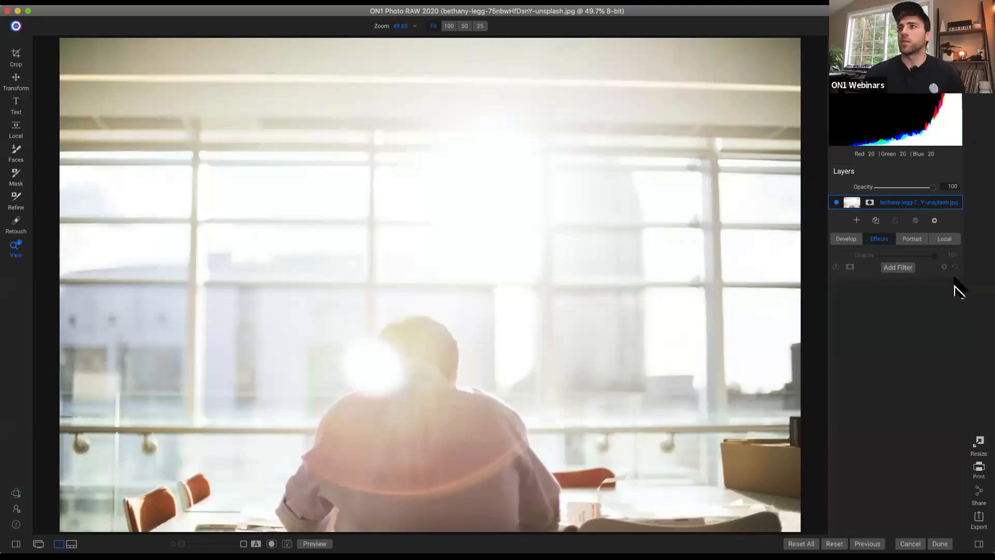
{"action": "left_click", "coordinate": [899, 265]}
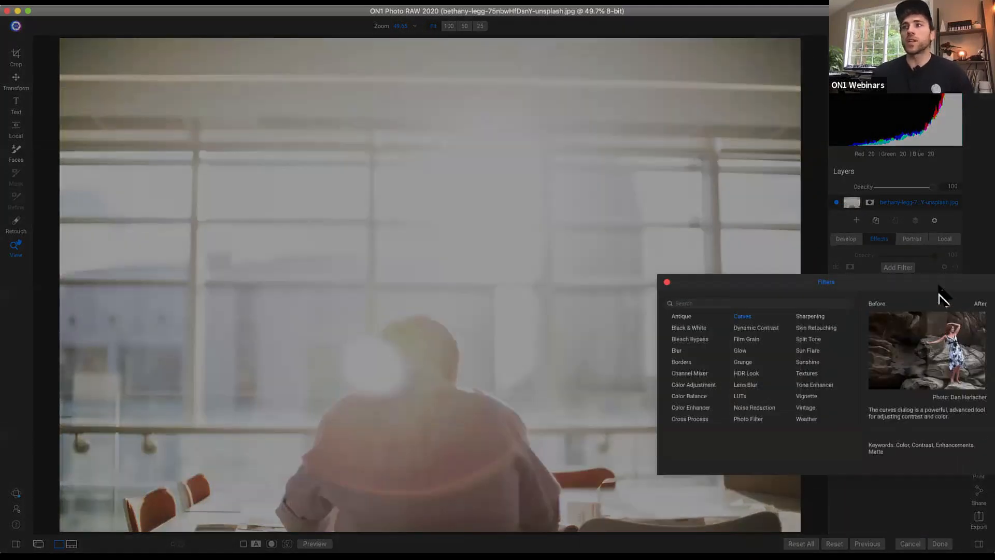
{"action": "left_click", "coordinate": [940, 315]}
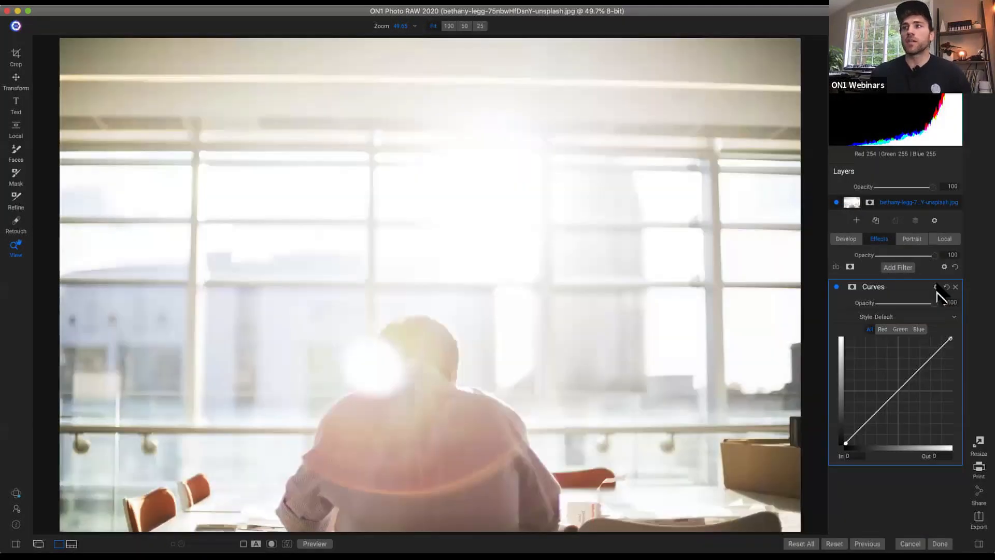
{"action": "left_click", "coordinate": [894, 327]}
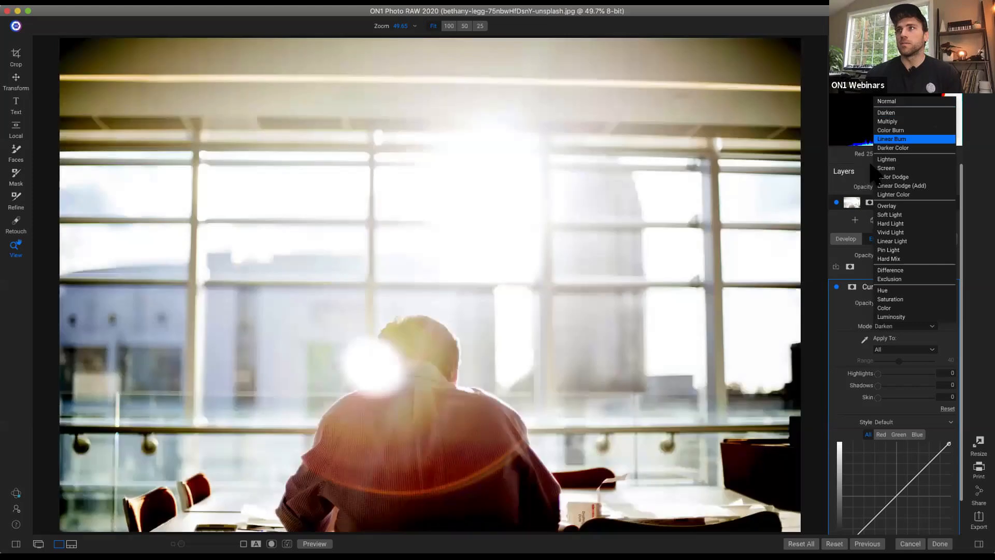
{"action": "left_click", "coordinate": [888, 121]}
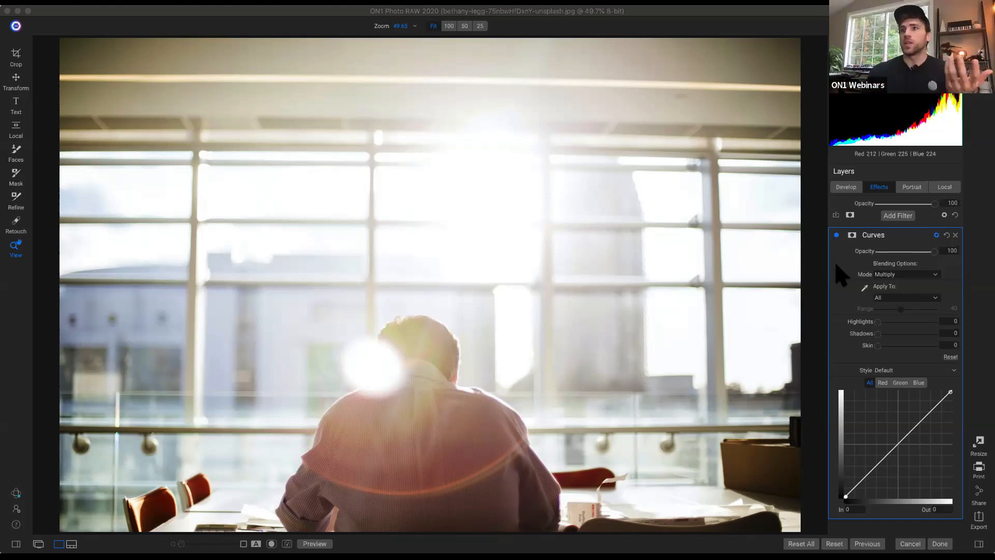
Step: Remove the Curves filter from the office photo, return to the Develop settings and expand the layer list
{"action": "left_click", "coordinate": [955, 236]}
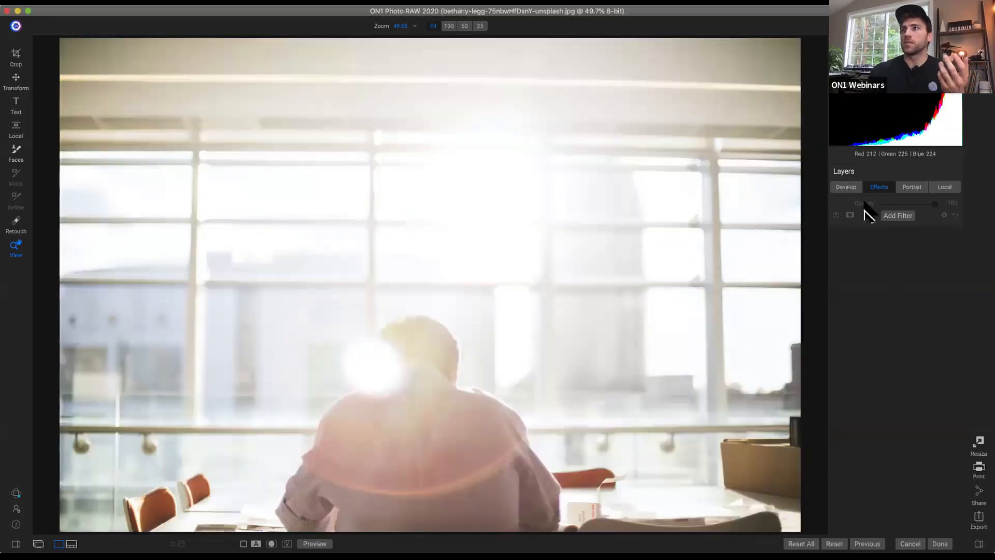
{"action": "left_click", "coordinate": [854, 190]}
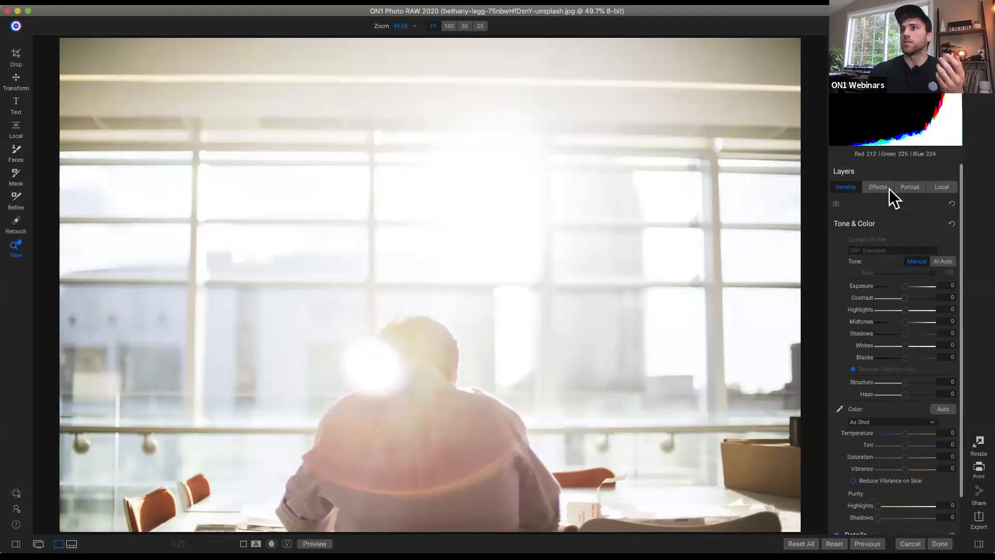
{"action": "left_click", "coordinate": [848, 173]}
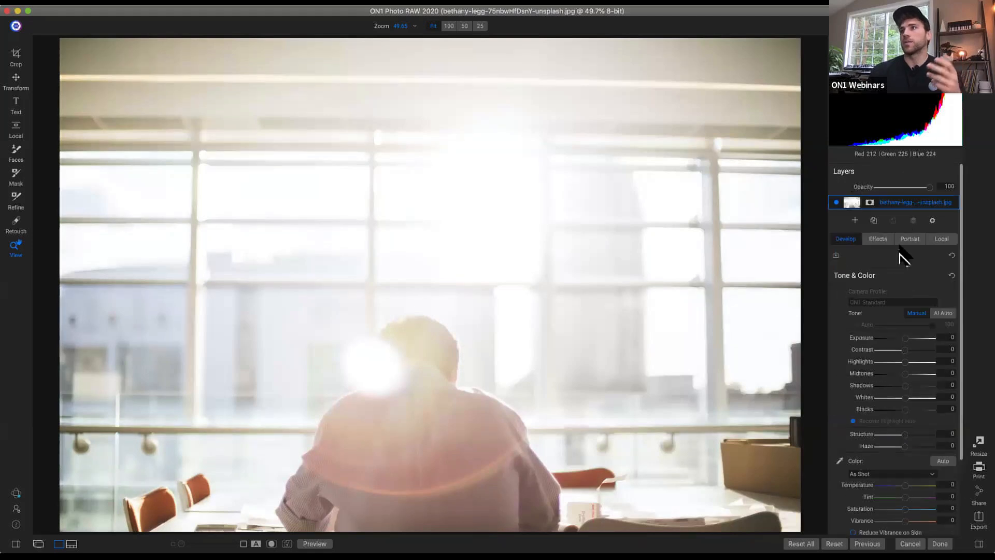
Step: Duplicate the office photo's layer, rename the original "base layer" and rename the copy "control"
{"action": "right_click", "coordinate": [904, 204]}
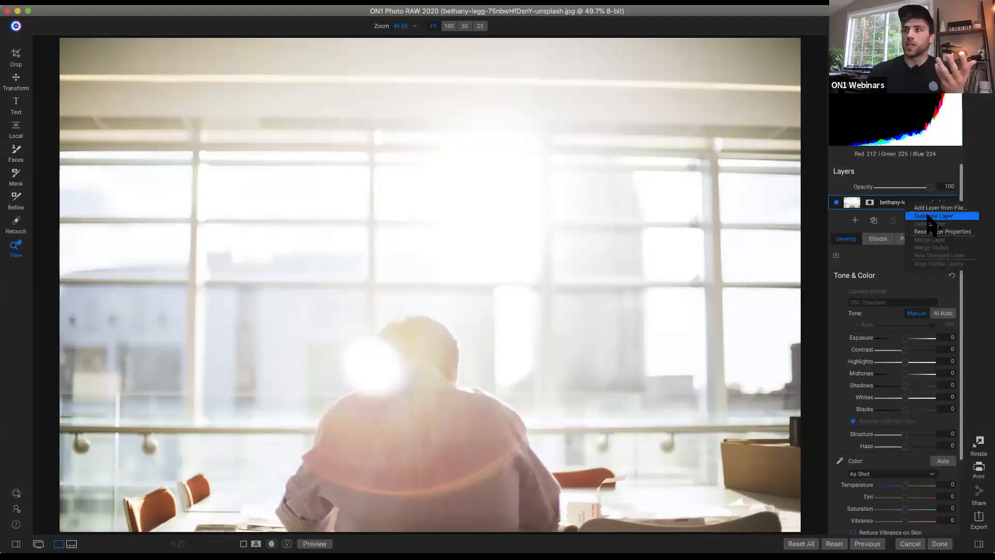
{"action": "left_click", "coordinate": [927, 215]}
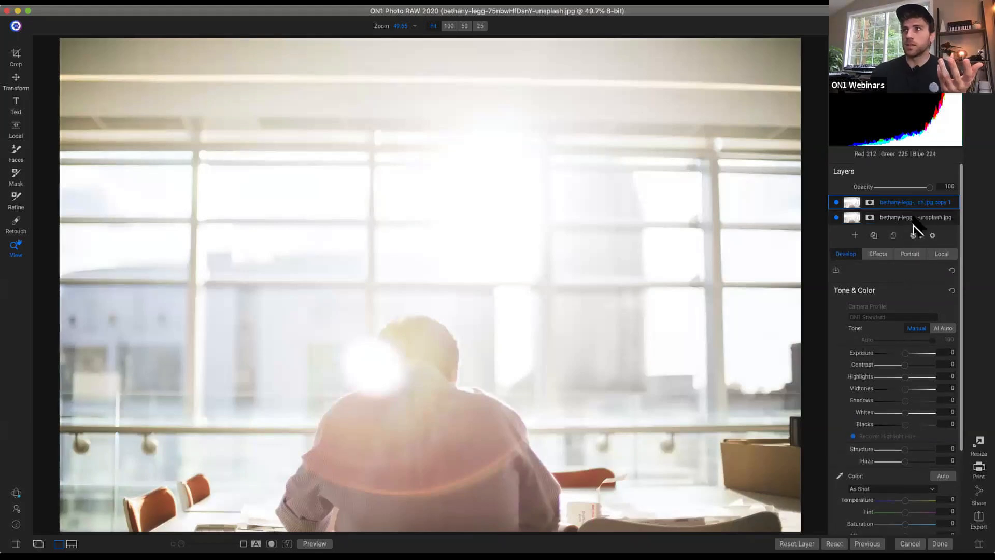
{"action": "double_click", "coordinate": [908, 218]}
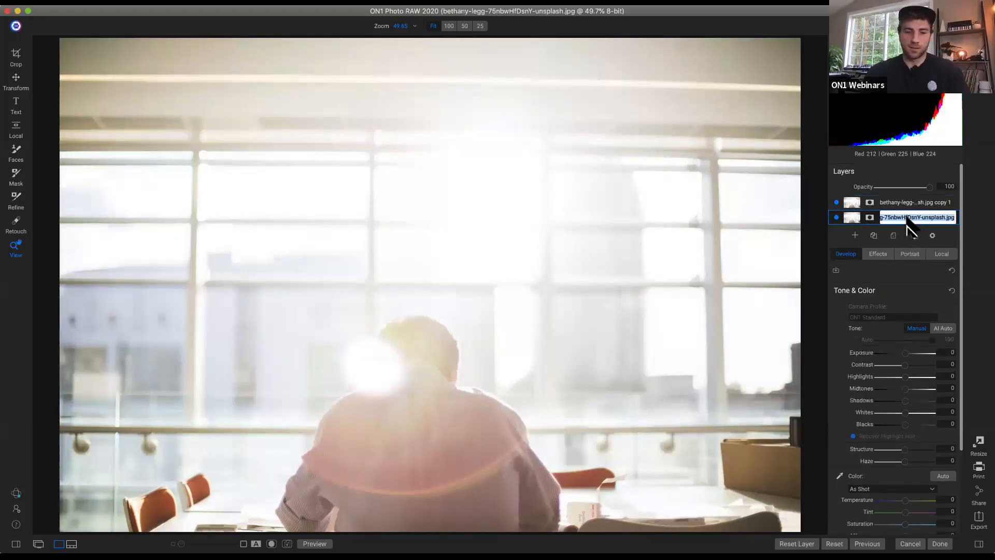
{"action": "type", "text": "base layer"}
{"action": "key", "text": "Return"}
{"action": "left_click", "coordinate": [820, 345]}
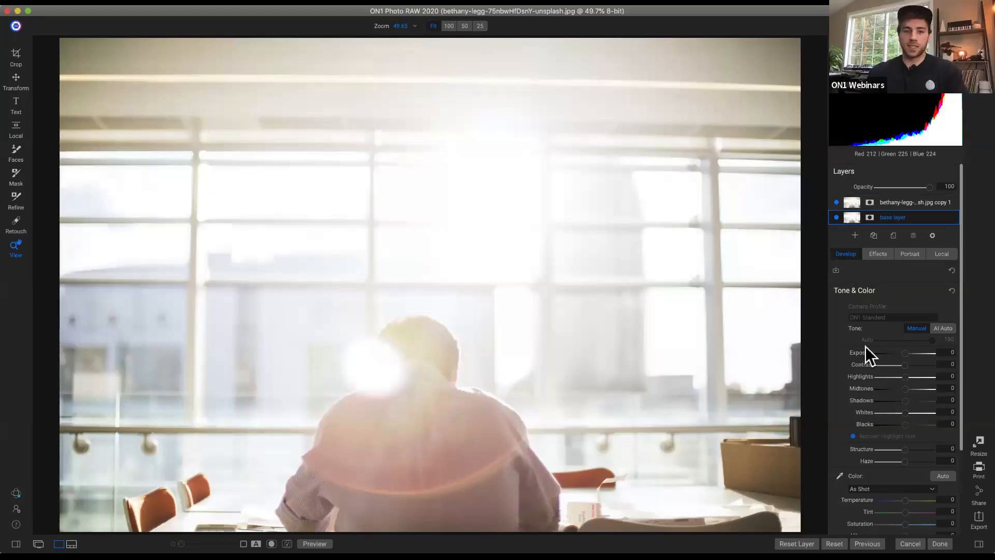
{"action": "double_click", "coordinate": [904, 203]}
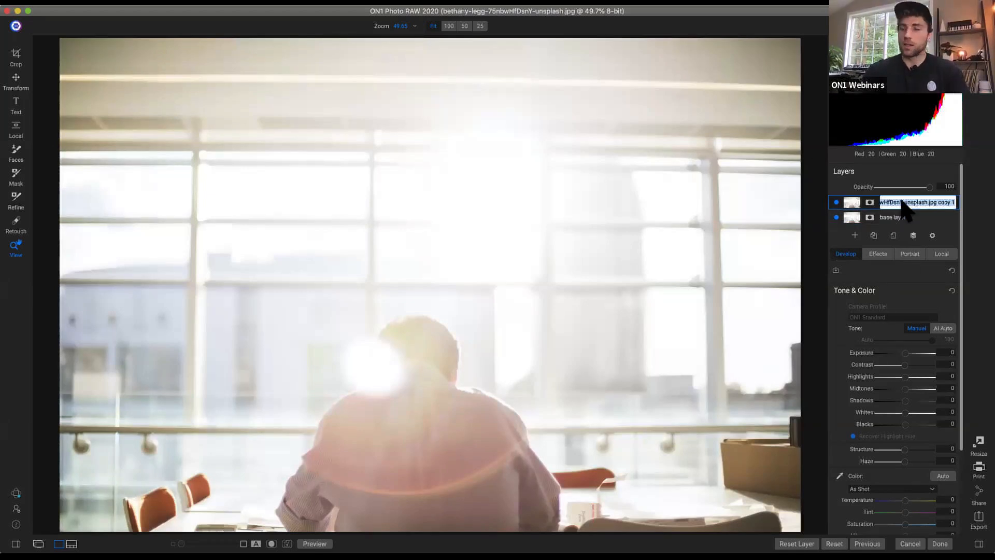
{"action": "type", "text": "control"}
{"action": "key", "text": "Return"}
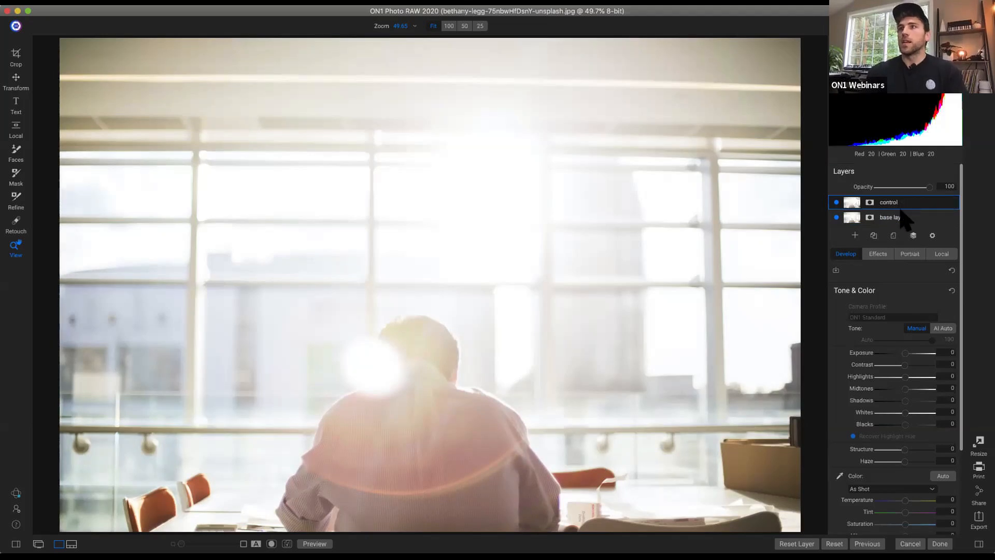
Step: Set the control layer's blending mode to Multiply, with Exposure at -2.25 and Whites at 24
{"action": "left_click", "coordinate": [932, 236]}
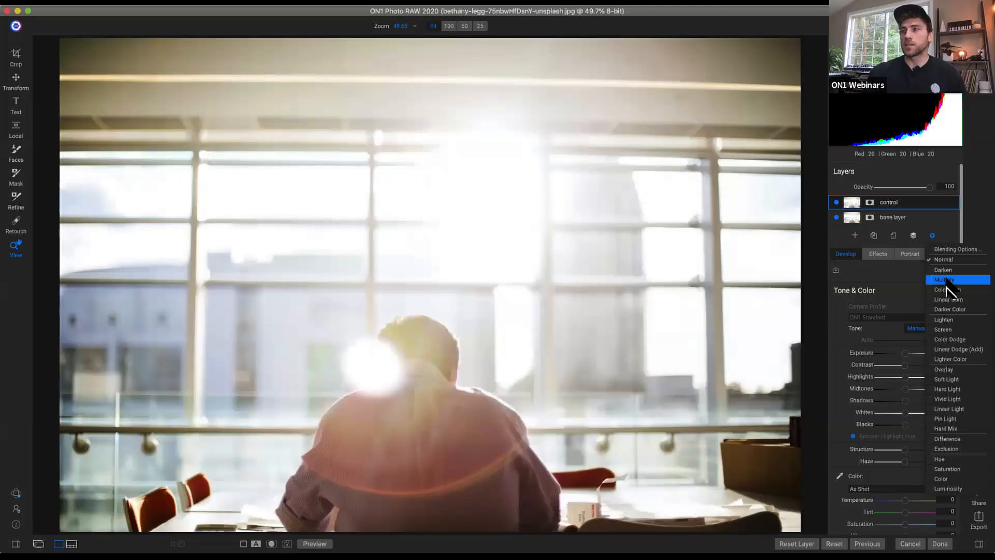
{"action": "left_click", "coordinate": [945, 279]}
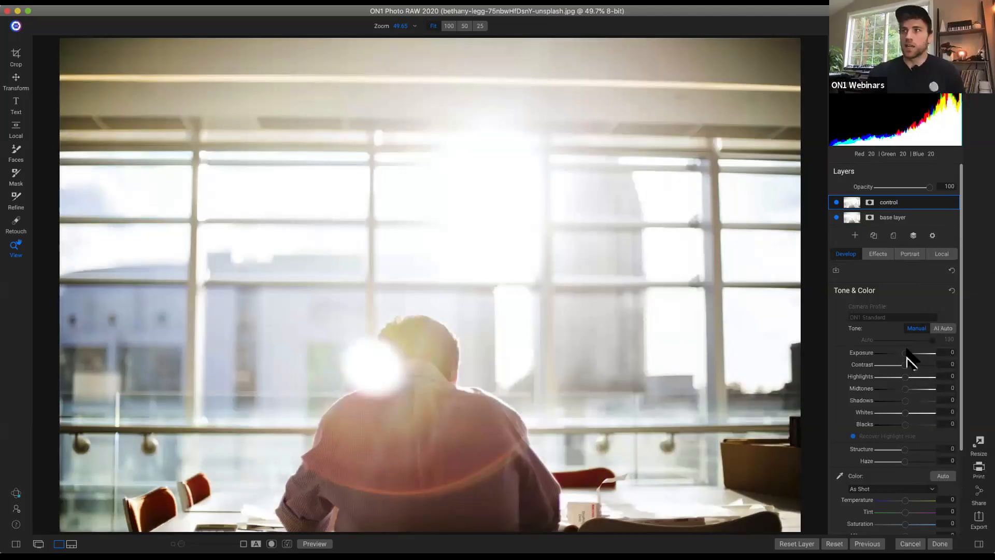
{"action": "left_click_drag", "start_coordinate": [905, 353], "coordinate": [893, 354]}
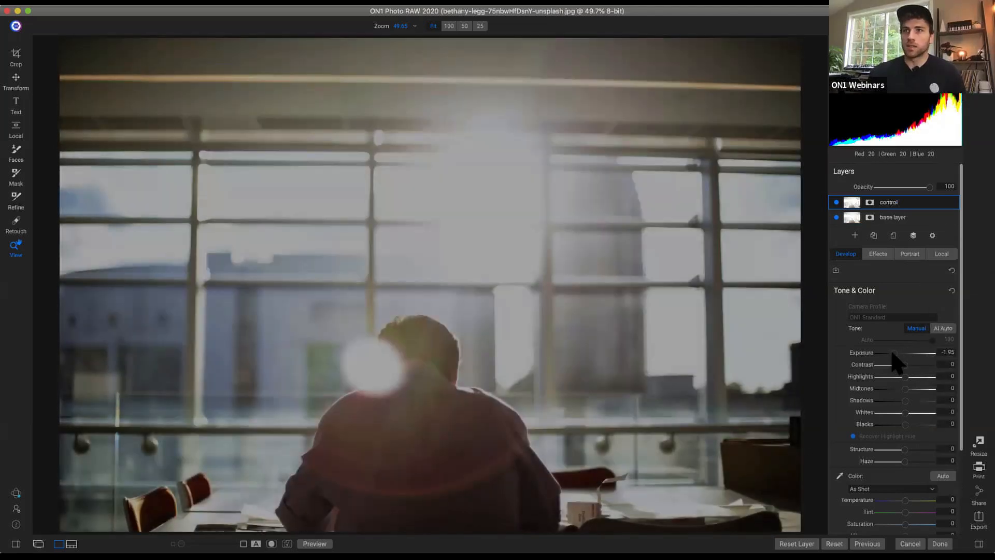
{"action": "left_click_drag", "start_coordinate": [907, 414], "coordinate": [913, 418]}
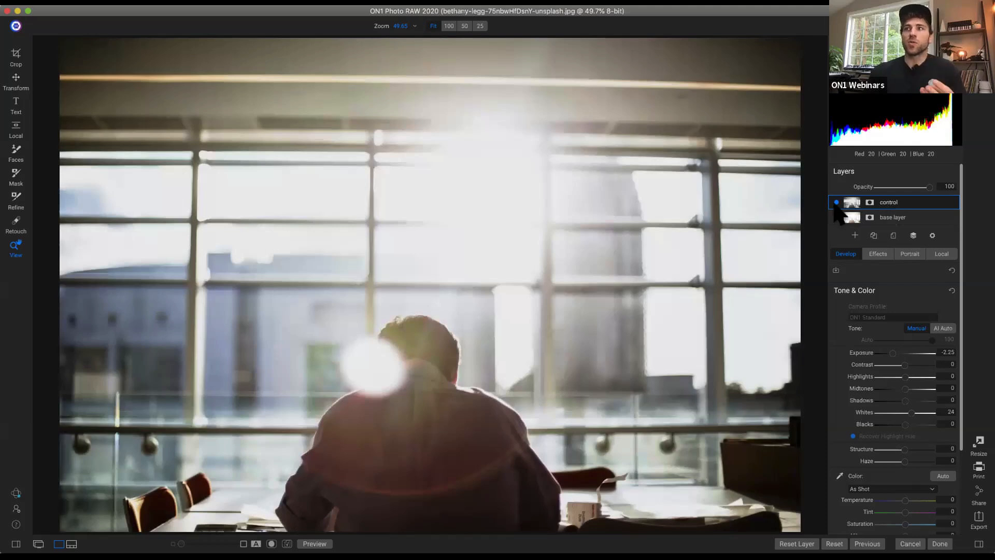
Step: Compare the photo with the control layer hidden and shown, and check its effect with the layer opacity
{"action": "left_click", "coordinate": [836, 202]}
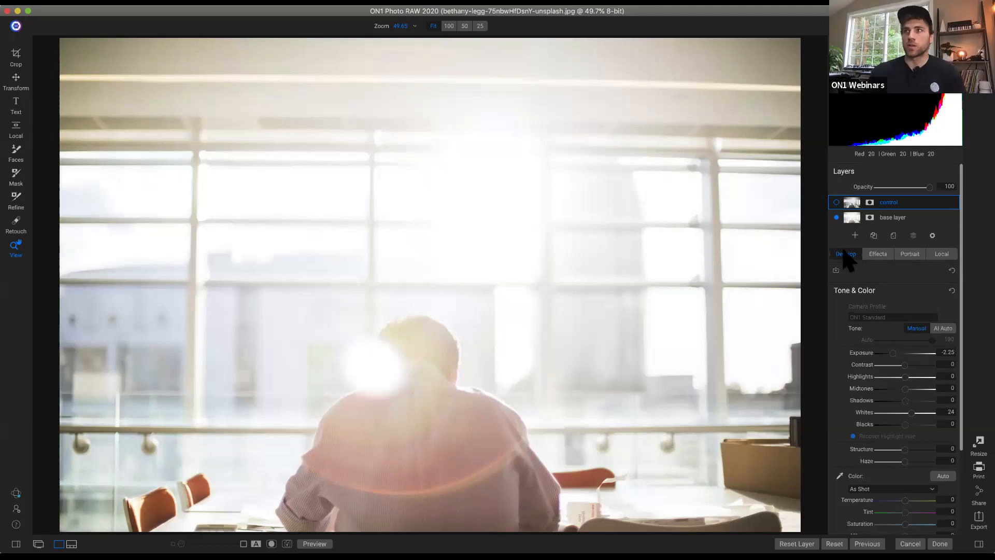
{"action": "left_click", "coordinate": [836, 202]}
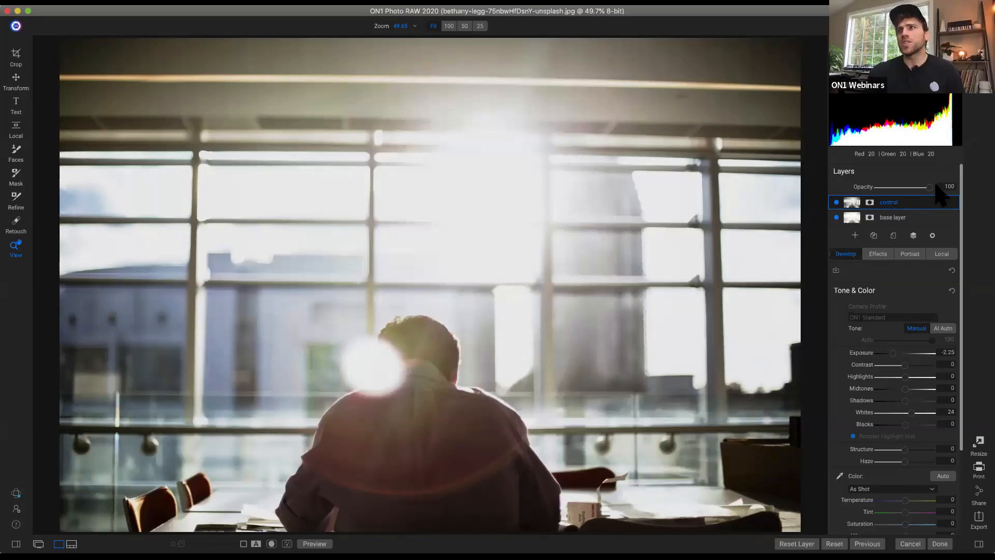
{"action": "mouse_move", "coordinate": [926, 188]}
{"action": "left_mouse_down"}
{"action": "mouse_move", "coordinate": [905, 189]}
{"action": "mouse_move", "coordinate": [935, 187]}
{"action": "left_mouse_up"}
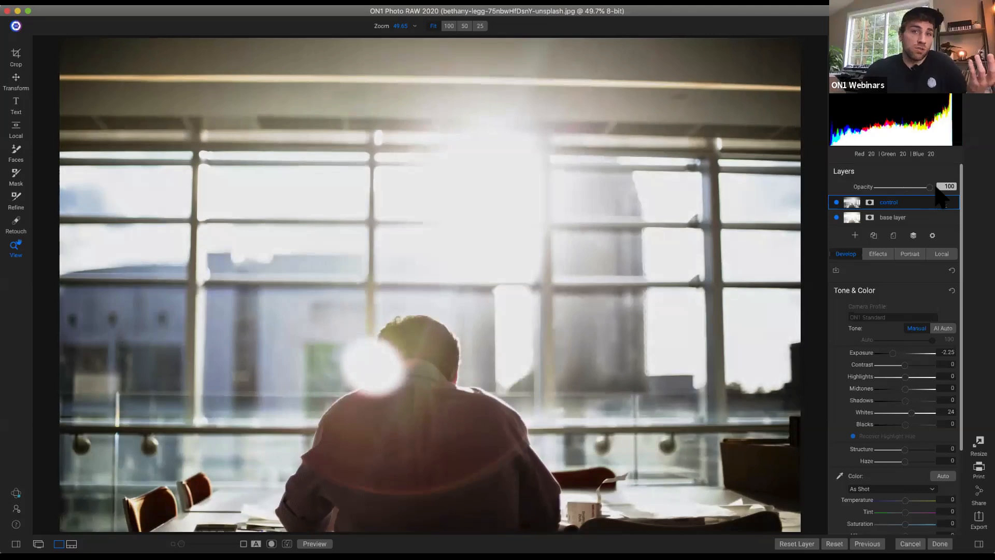
{"action": "scroll", "coordinate": [948, 259], "scroll_direction": "down", "scroll_amount": 1}
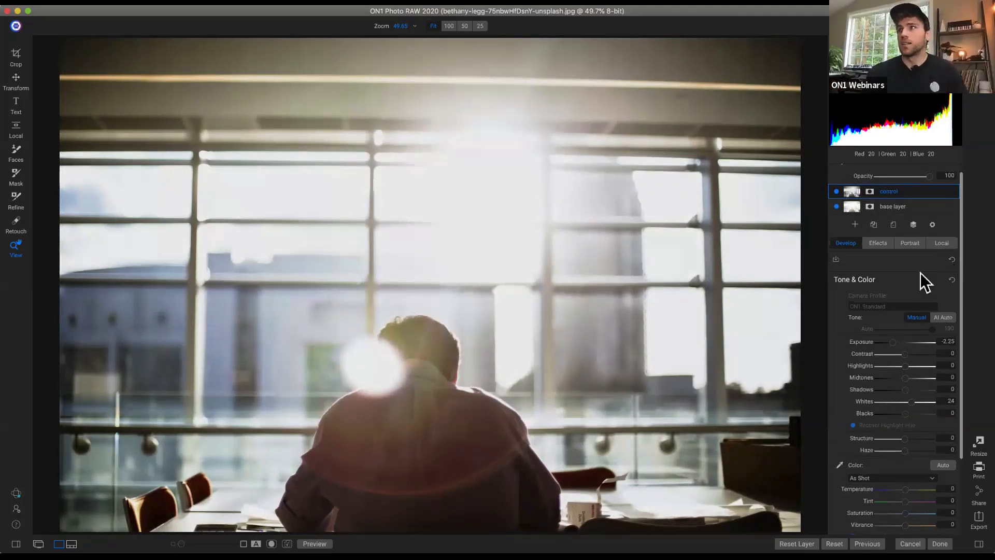
{"action": "scroll", "coordinate": [922, 282], "scroll_direction": "up", "scroll_amount": 1}
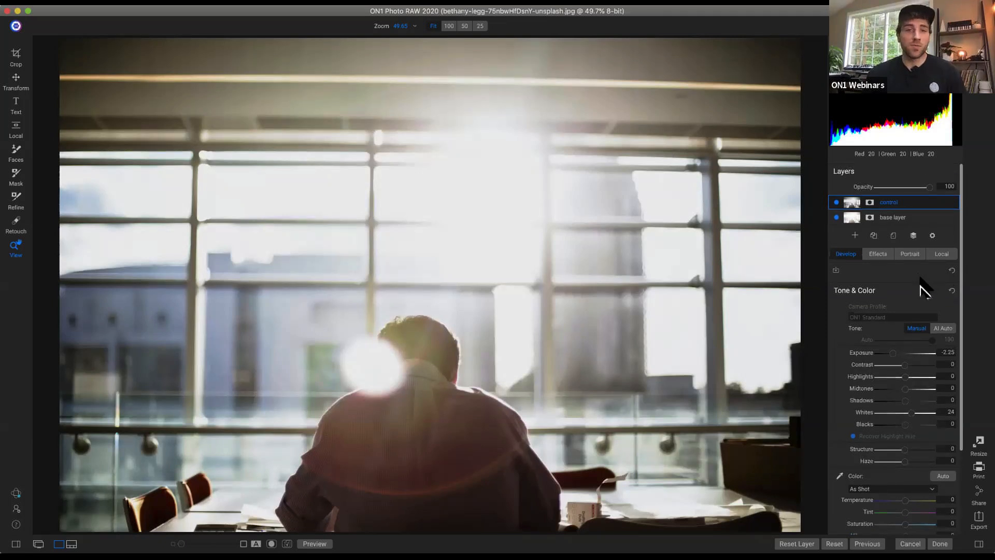
Step: Duplicate the control layer, reset the copy's Tone & Color adjustments and set its blending mode to Normal
{"action": "right_click", "coordinate": [914, 210]}
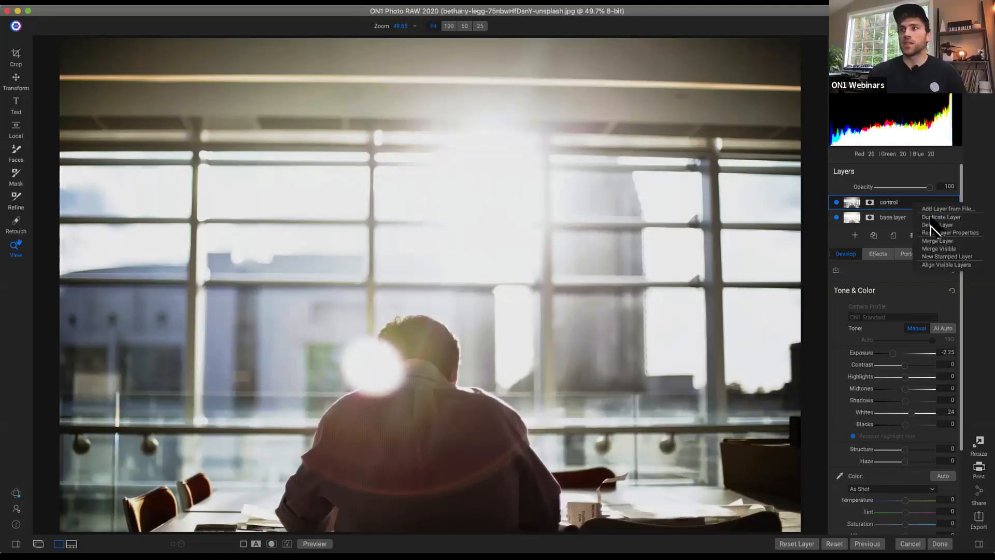
{"action": "left_click", "coordinate": [928, 215]}
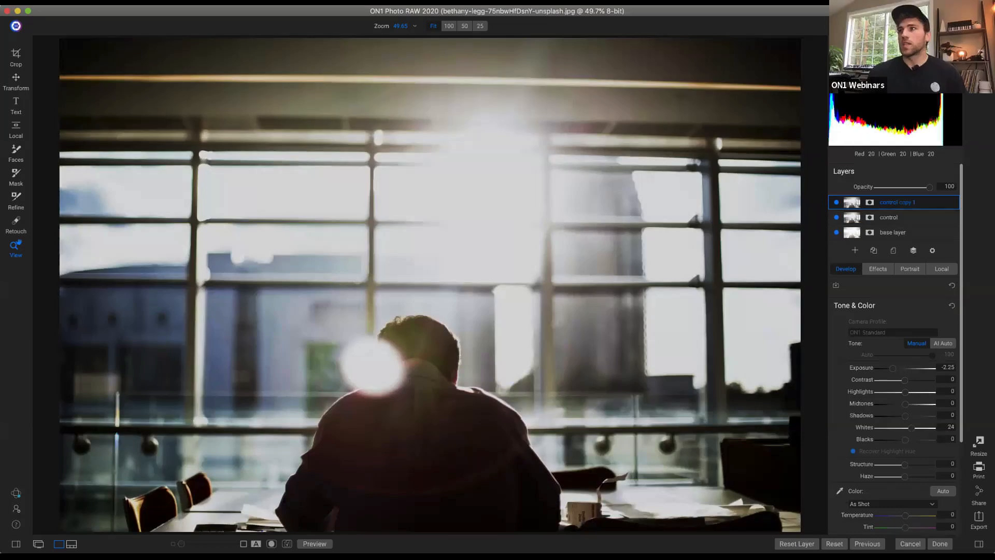
{"action": "left_click", "coordinate": [952, 305]}
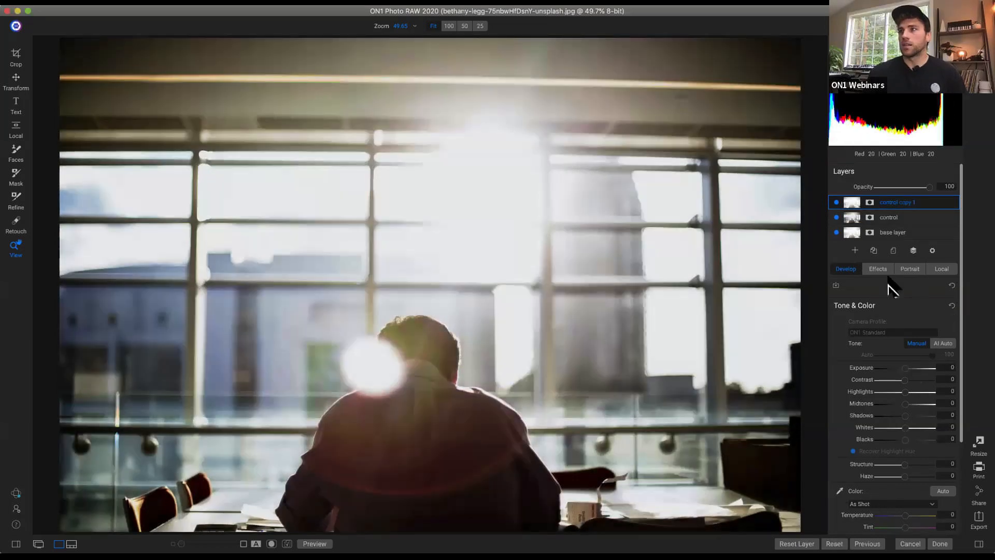
{"action": "left_click", "coordinate": [932, 250]}
{"action": "left_click", "coordinate": [940, 274]}
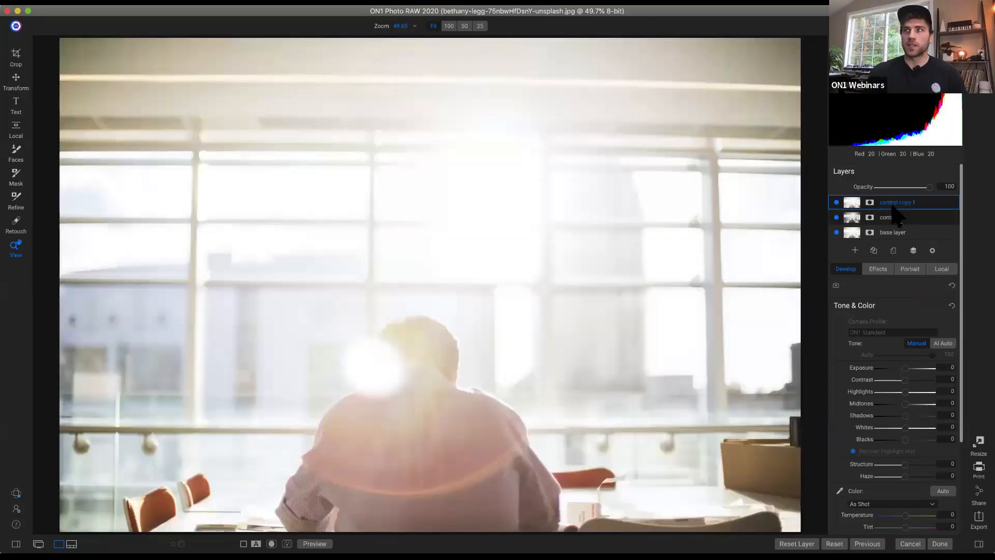
Step: With the control layer hidden, rename its copy "overlay" and set that layer's blending mode to Soft Light
{"action": "left_click", "coordinate": [837, 218]}
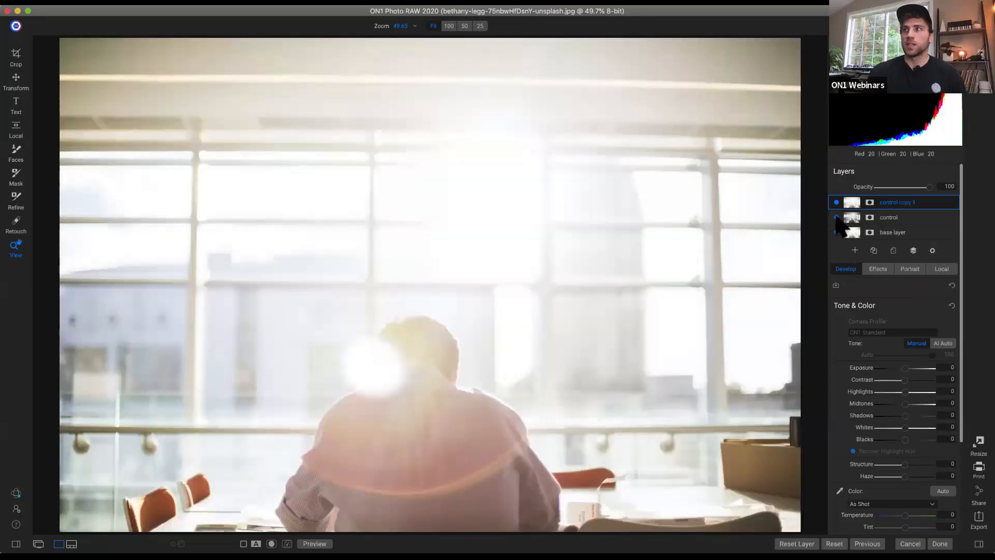
{"action": "double_click", "coordinate": [894, 203]}
{"action": "type", "text": "ov"}
{"action": "key", "text": "Return"}
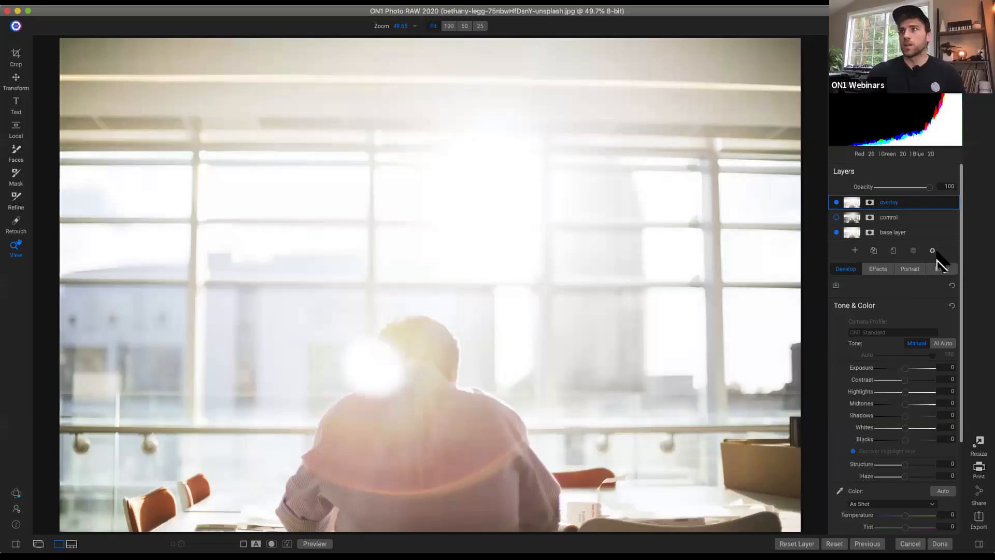
{"action": "left_click", "coordinate": [932, 250]}
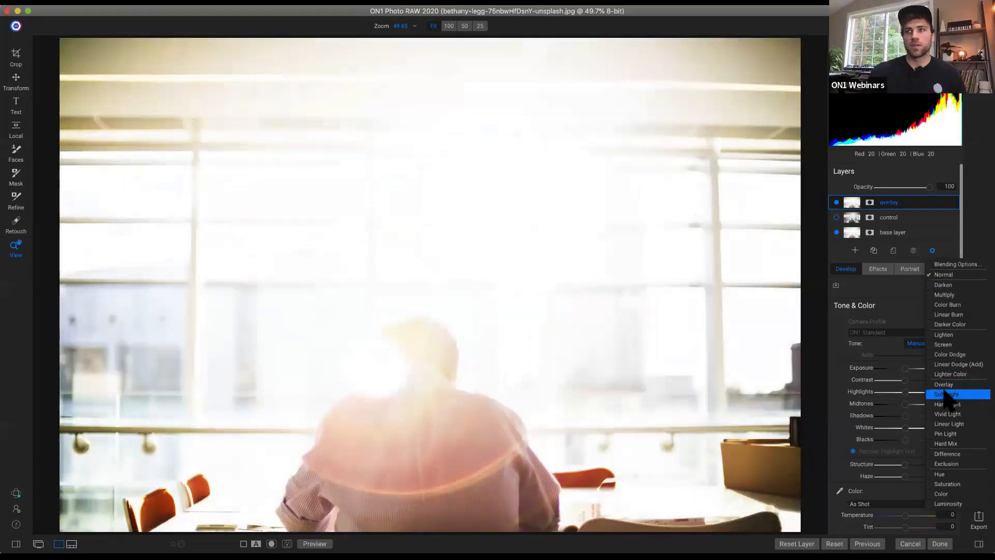
{"action": "left_click", "coordinate": [945, 393]}
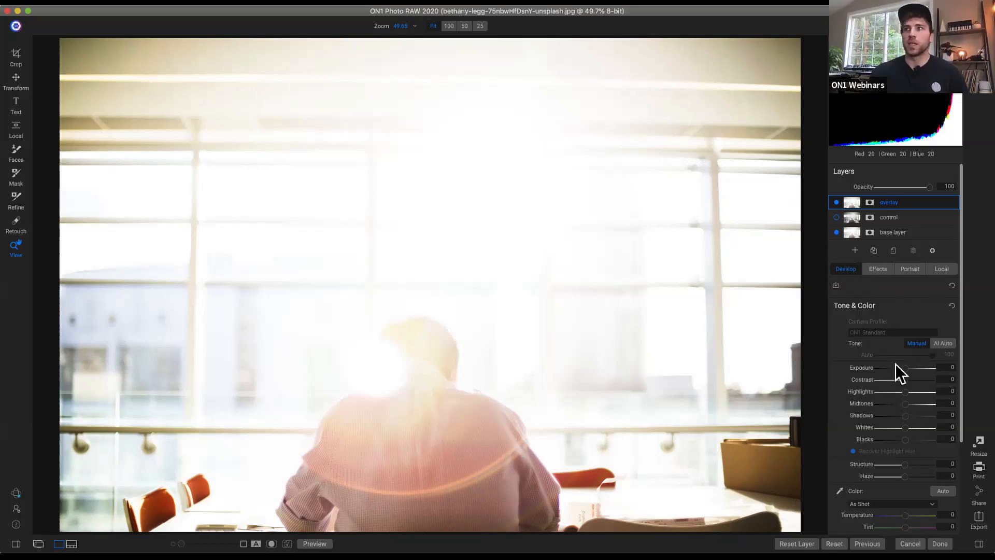
Step: Hide the overlay layer, turn the control layer back on and select it
{"action": "left_click", "coordinate": [836, 202]}
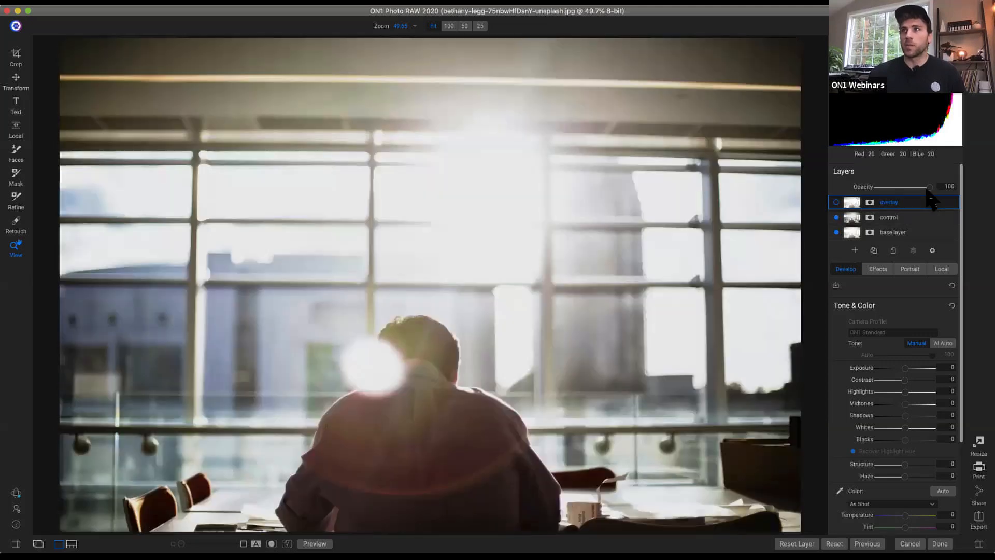
{"action": "mouse_move", "coordinate": [930, 186]}
{"action": "left_mouse_down"}
{"action": "mouse_move", "coordinate": [897, 187]}
{"action": "mouse_move", "coordinate": [962, 189]}
{"action": "mouse_move", "coordinate": [891, 190]}
{"action": "mouse_move", "coordinate": [956, 194]}
{"action": "mouse_move", "coordinate": [896, 196]}
{"action": "mouse_move", "coordinate": [944, 191]}
{"action": "left_mouse_up"}
{"action": "left_click", "coordinate": [900, 218]}
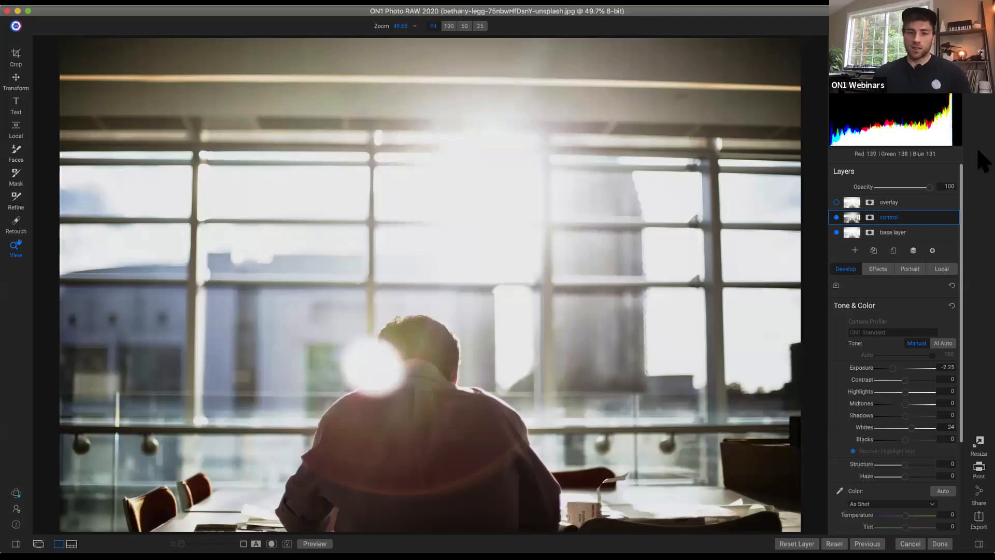
Step: Delete the overlay and control layers and return to the photo browser
{"action": "right_click", "coordinate": [920, 207]}
{"action": "left_click", "coordinate": [940, 226]}
{"action": "right_click", "coordinate": [908, 210]}
{"action": "left_click", "coordinate": [930, 227]}
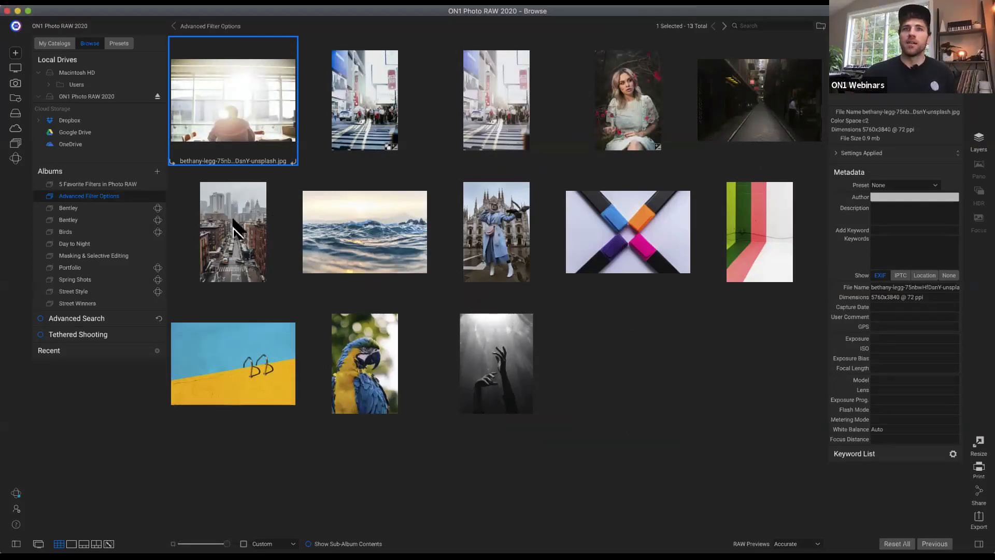
Step: Open the dark alley photo for editing
{"action": "left_click", "coordinate": [232, 219]}
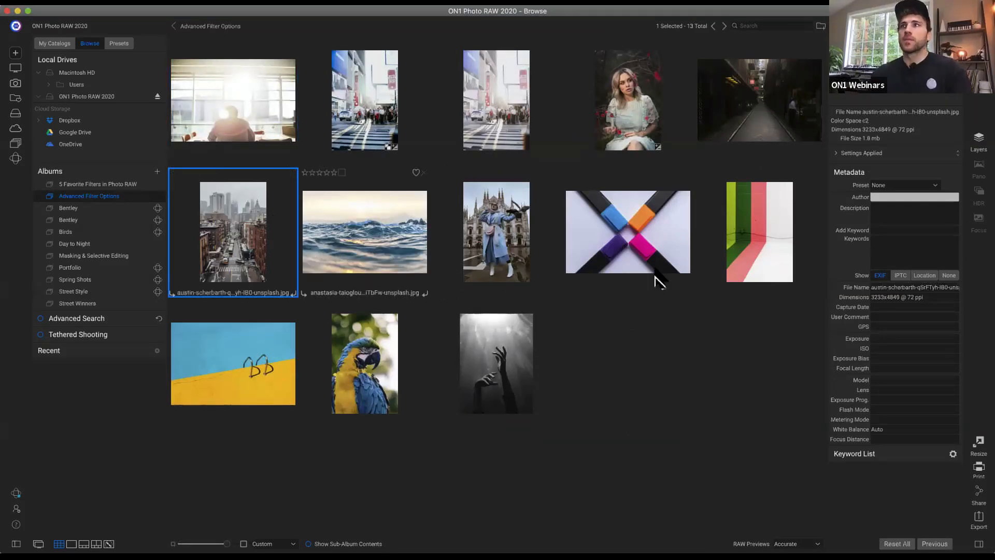
{"action": "key", "text": "Left"}
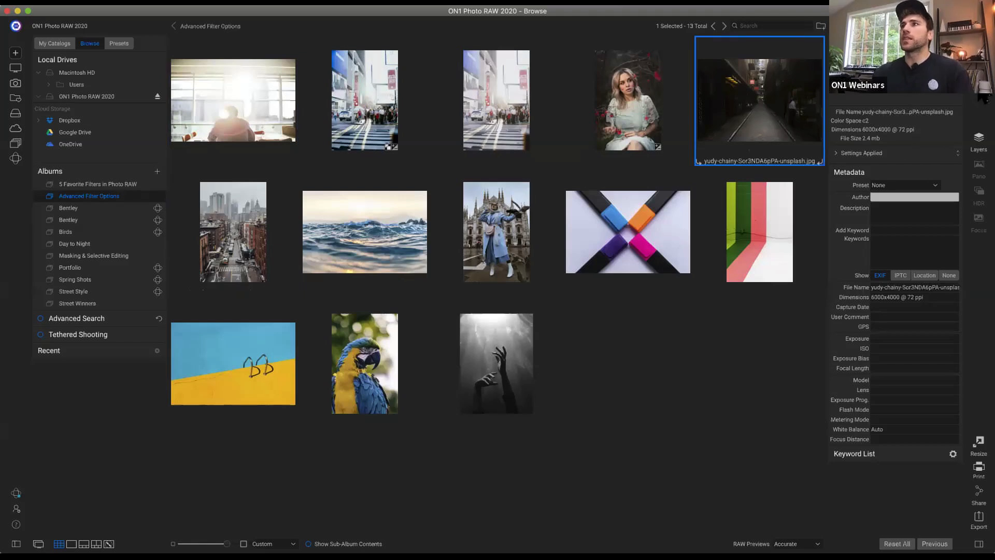
{"action": "left_click", "coordinate": [979, 92]}
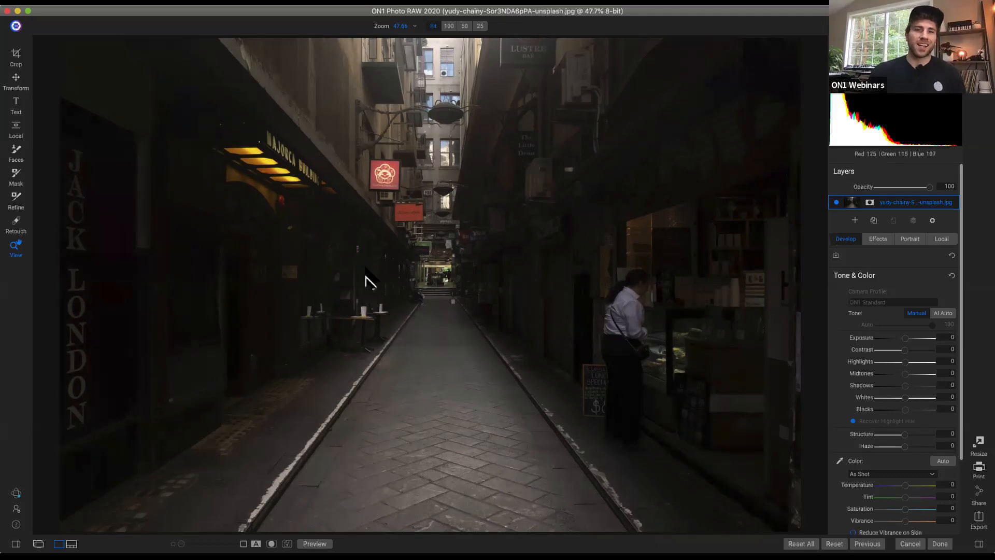
Step: Add a Curves filter to the alley photo and rename it "screen gradient"
{"action": "left_click", "coordinate": [881, 241]}
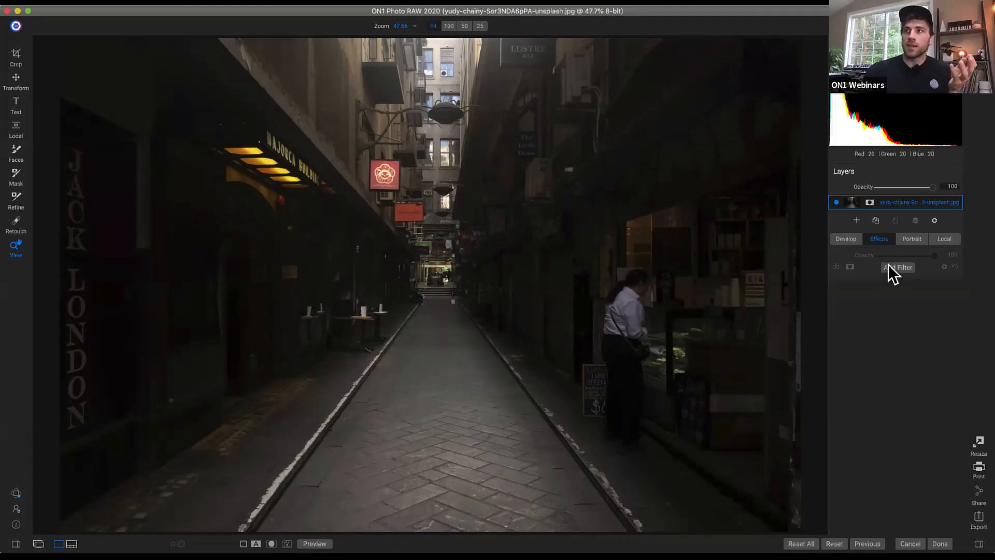
{"action": "left_click", "coordinate": [889, 267]}
{"action": "left_click", "coordinate": [744, 316]}
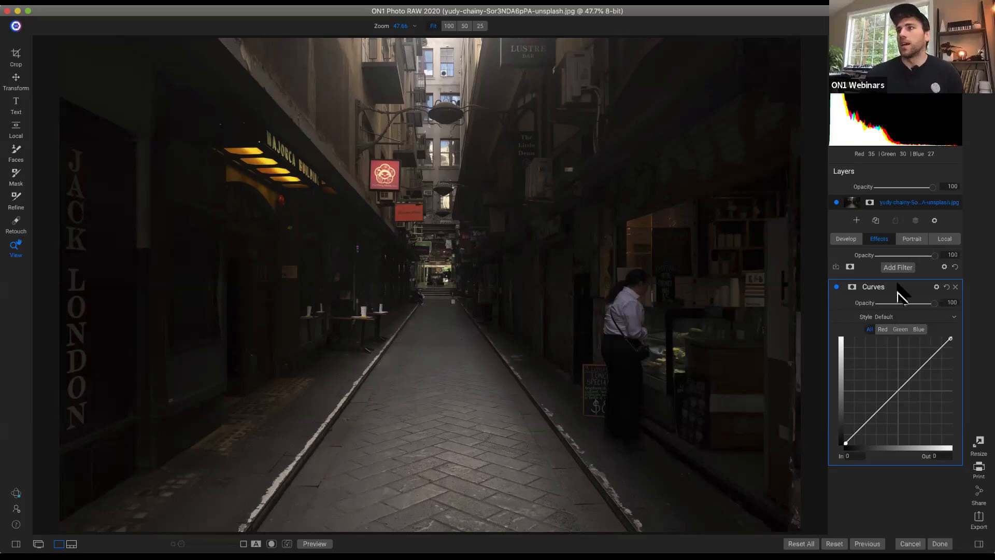
{"action": "double_click", "coordinate": [880, 292]}
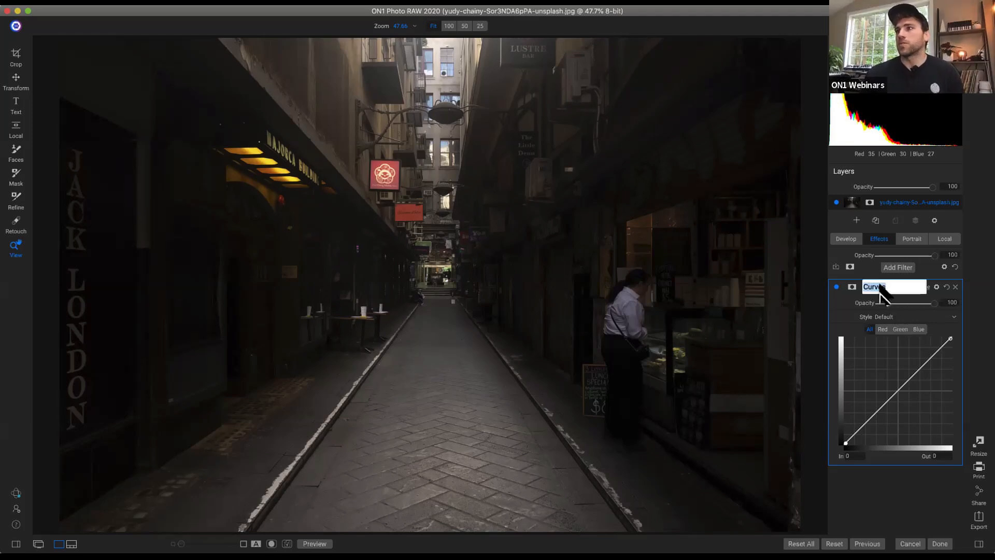
{"action": "type", "text": "reen gradient"}
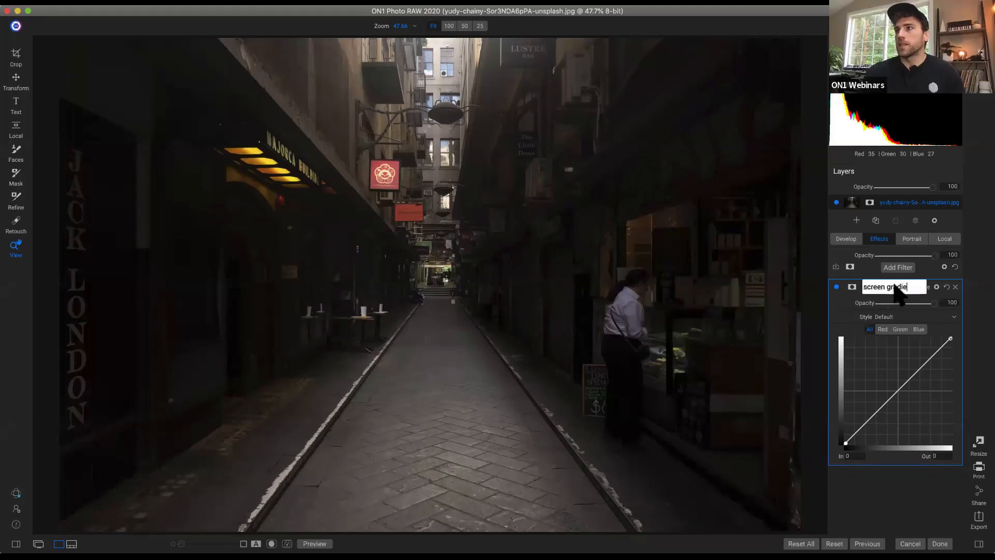
{"action": "key", "text": "Return"}
Step: Set the screen gradient filter's blending mode to Screen
{"action": "left_click", "coordinate": [936, 287]}
{"action": "left_click", "coordinate": [910, 327]}
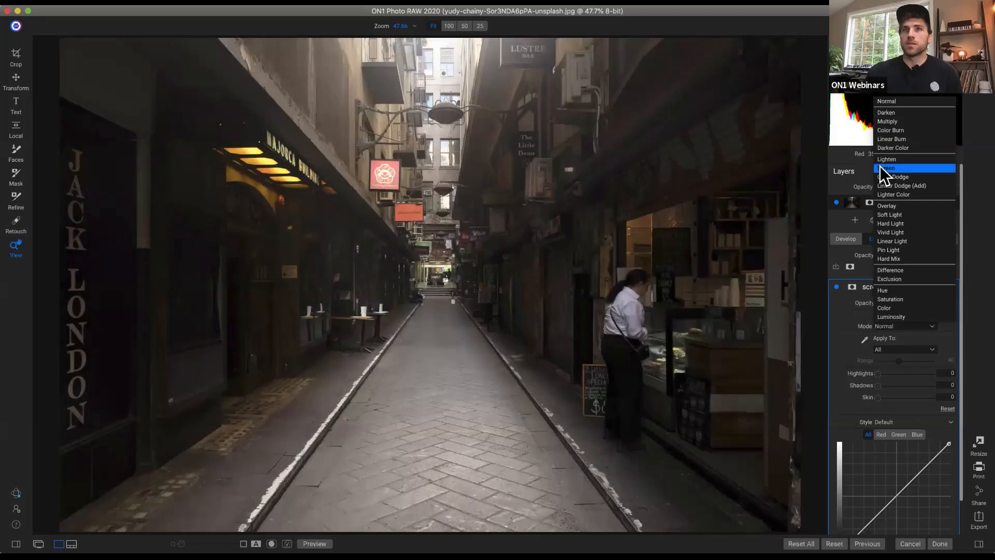
{"action": "left_click", "coordinate": [885, 168]}
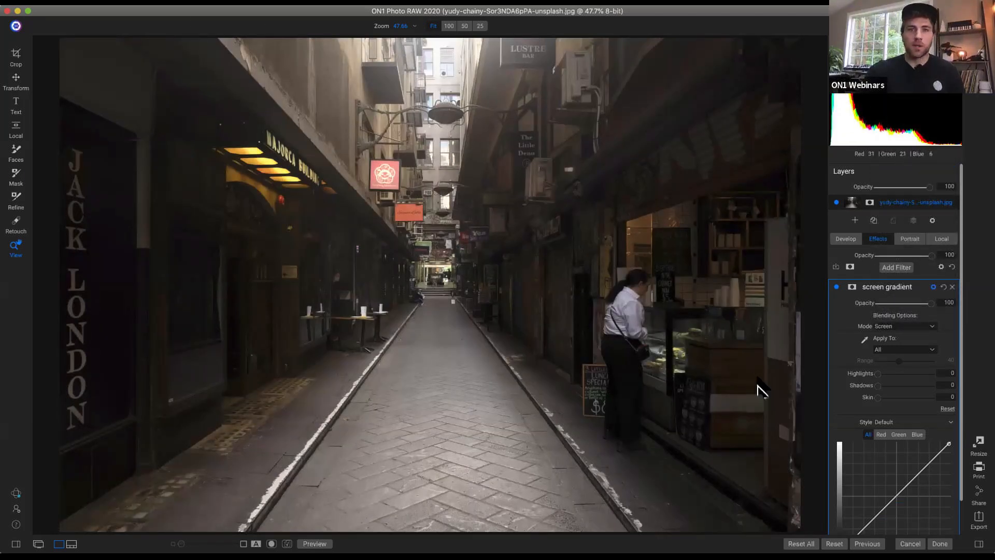
Step: Mask the screen gradient filter with a vertical Reflected Gradient centred on the end of the alley, with wide feathering on both sides
{"action": "key", "text": "m"}
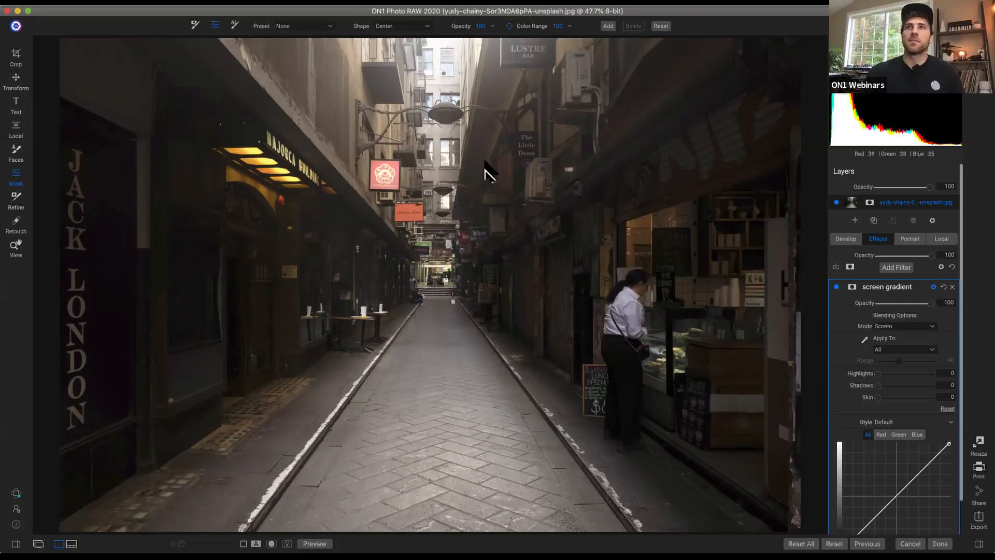
{"action": "left_click", "coordinate": [425, 24]}
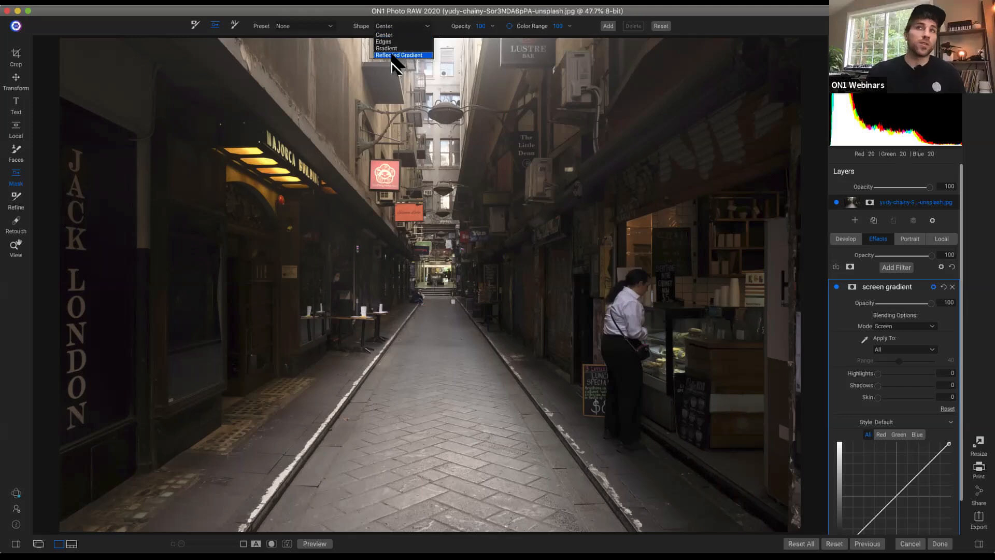
{"action": "left_click", "coordinate": [393, 55]}
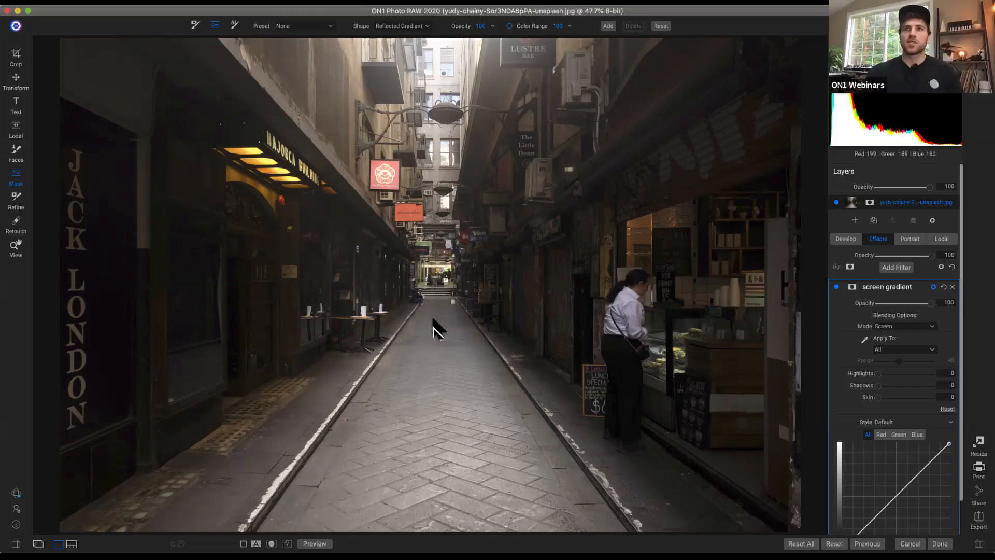
{"action": "left_click", "coordinate": [428, 269]}
{"action": "left_click_drag", "start_coordinate": [464, 270], "coordinate": [432, 207]}
{"action": "left_click_drag", "start_coordinate": [557, 240], "coordinate": [596, 242]}
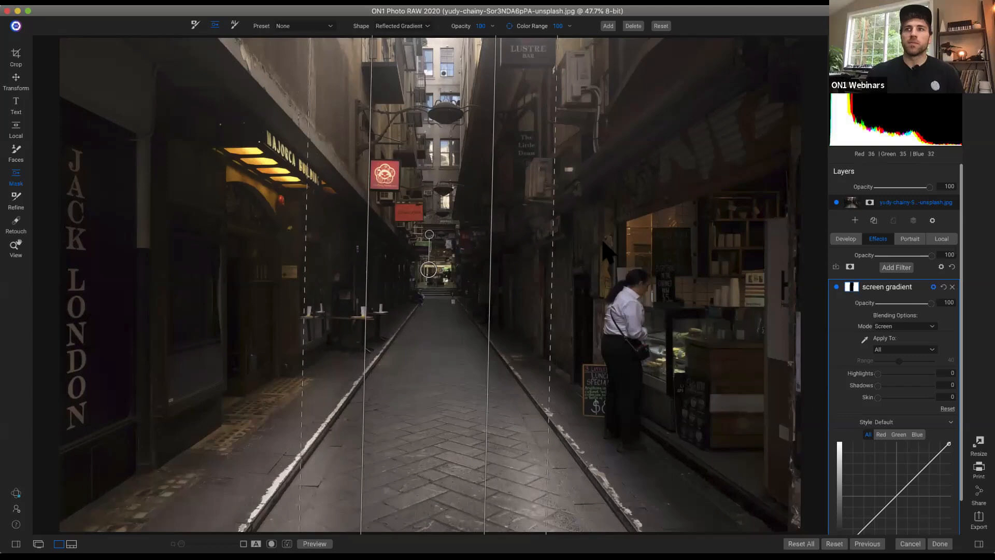
{"action": "left_click_drag", "start_coordinate": [308, 282], "coordinate": [194, 298]}
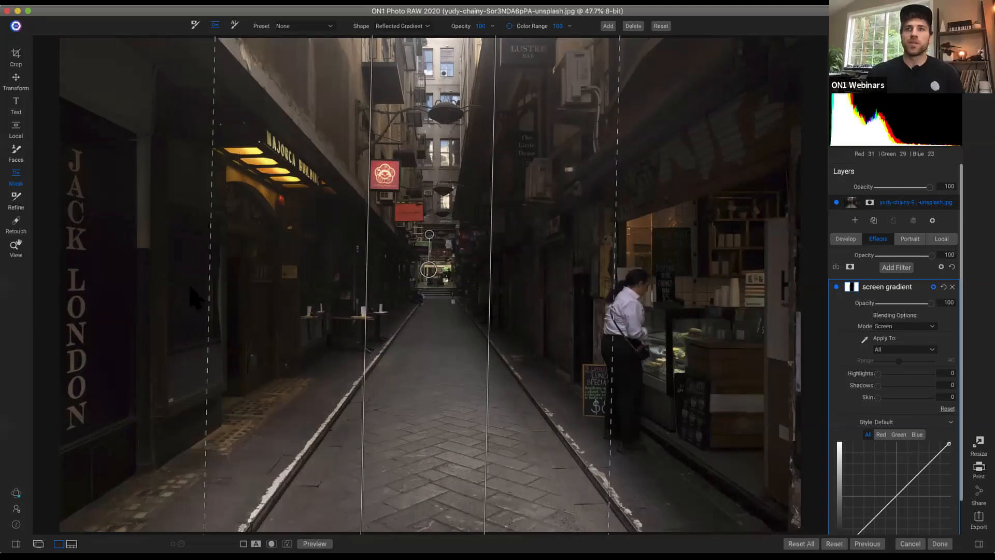
Step: Try inverting the screen gradient filter's mask, and invert it back so the alley's sides are brightened
{"action": "left_click", "coordinate": [851, 289]}
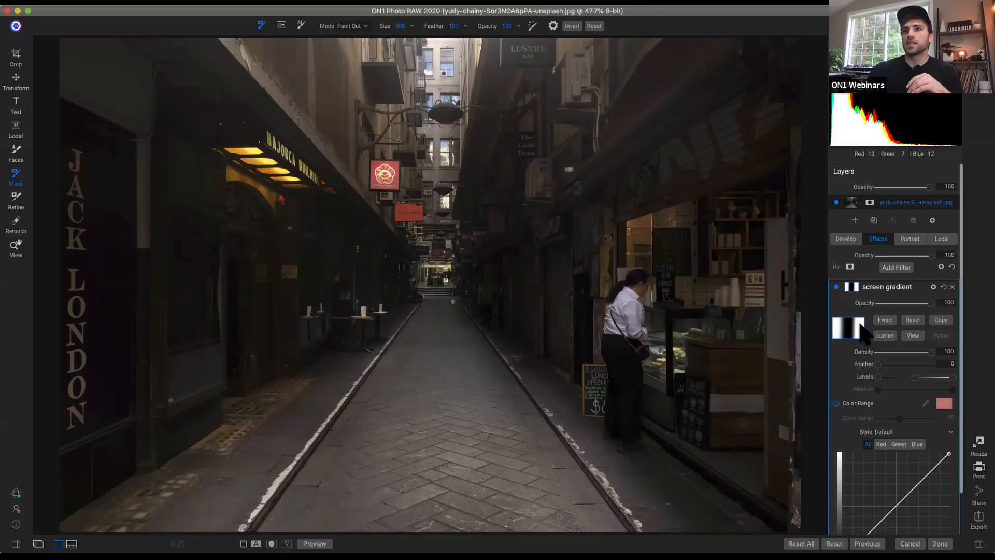
{"action": "left_click", "coordinate": [887, 321]}
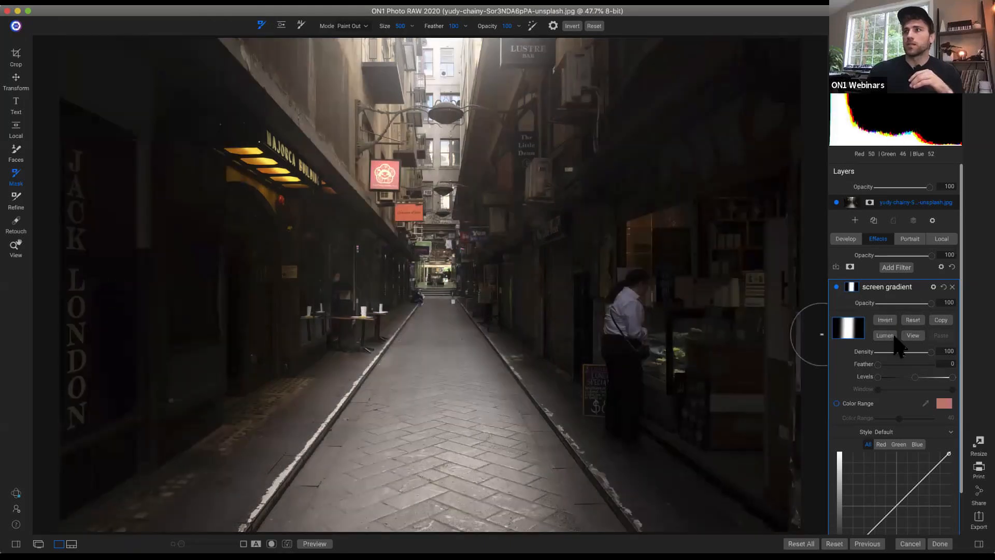
{"action": "left_click", "coordinate": [888, 322]}
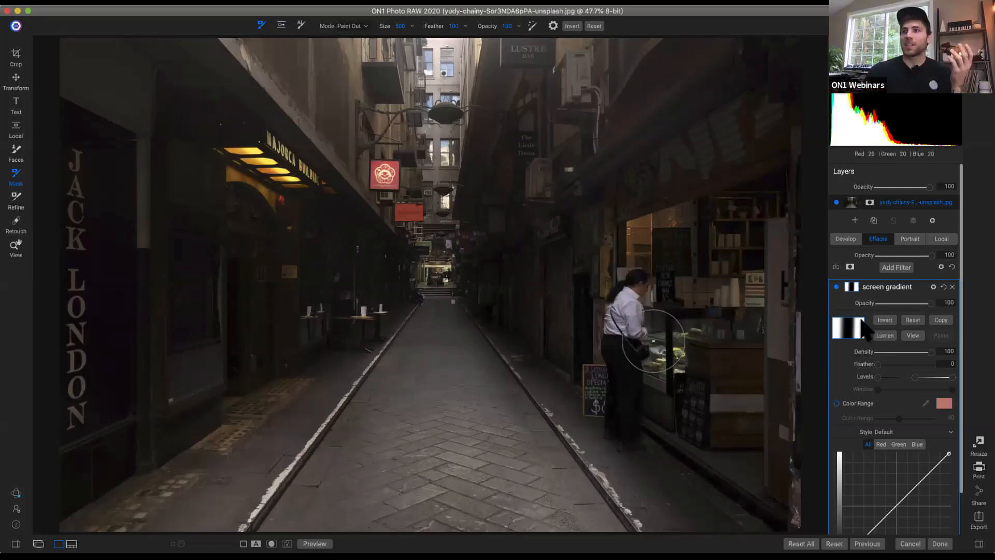
Step: Compare the alley photo with the screen gradient filter off and on
{"action": "left_click", "coordinate": [836, 286]}
{"action": "left_click", "coordinate": [836, 287]}
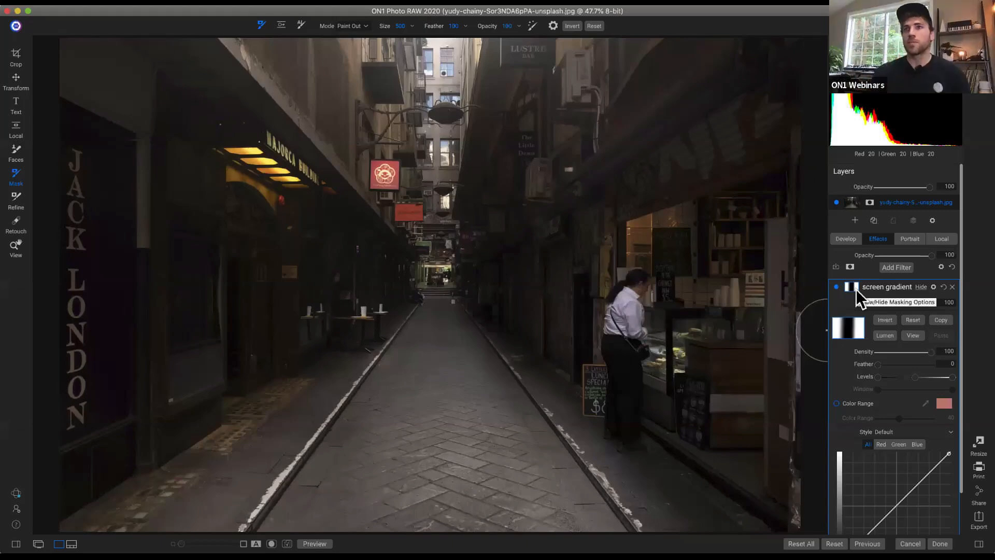
{"action": "left_click", "coordinate": [837, 287]}
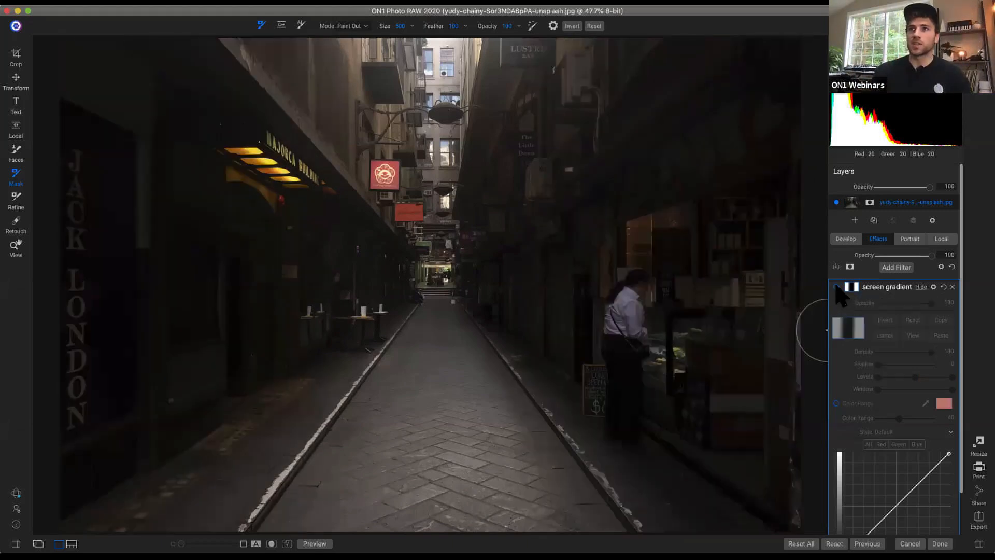
{"action": "left_click", "coordinate": [837, 287]}
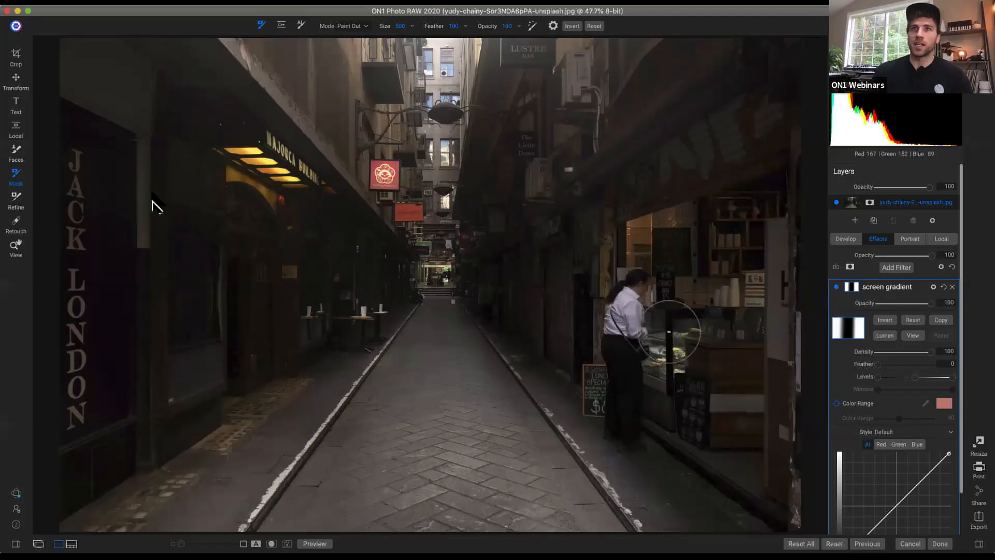
Step: Narrow the reflected gradient's protected band and feathering around the alley's centre, and compare the photo with the filter off and on
{"action": "key", "text": "shift+b"}
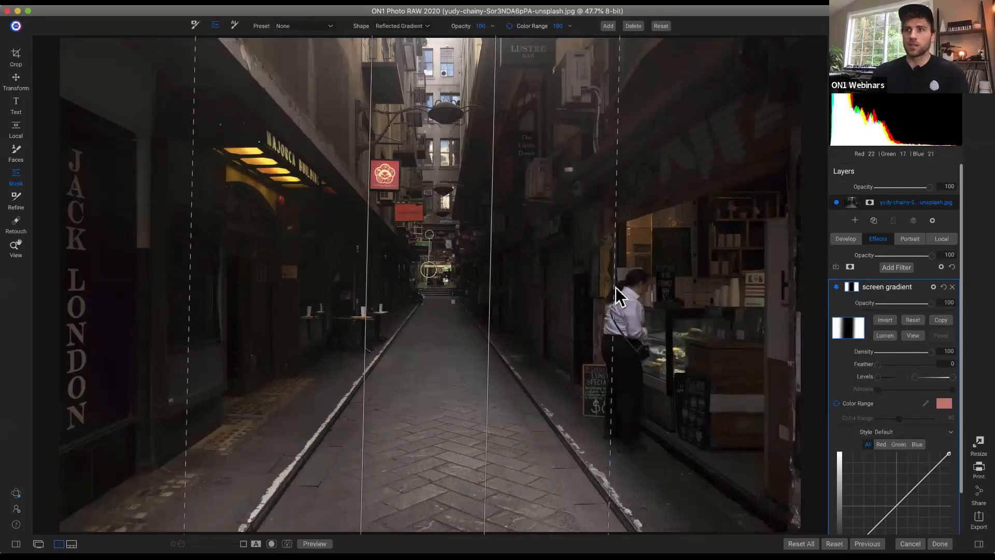
{"action": "left_click_drag", "start_coordinate": [589, 287], "coordinate": [550, 299]}
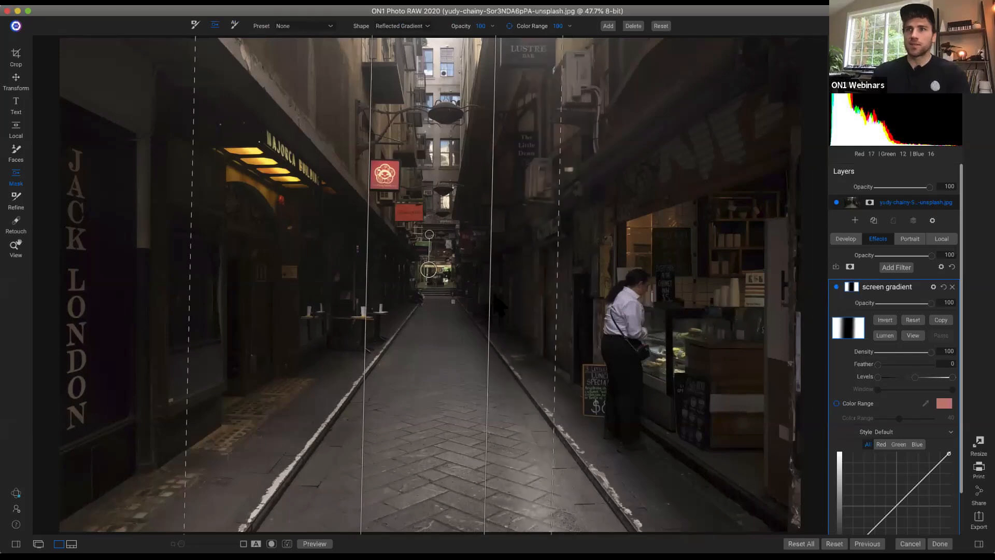
{"action": "mouse_move", "coordinate": [358, 310]}
{"action": "left_mouse_down"}
{"action": "mouse_move", "coordinate": [393, 322]}
{"action": "mouse_move", "coordinate": [416, 313]}
{"action": "left_mouse_up"}
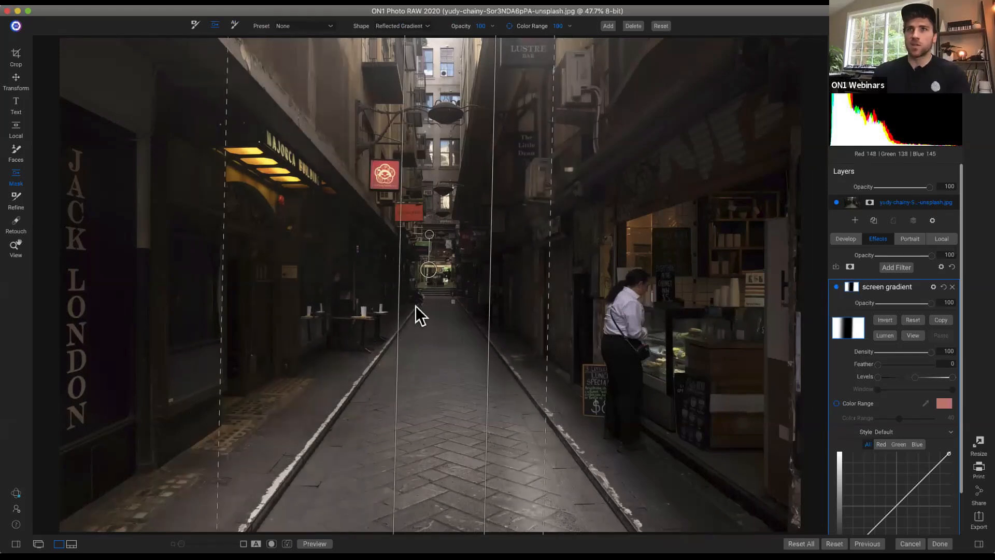
{"action": "left_click_drag", "start_coordinate": [237, 325], "coordinate": [322, 317]}
{"action": "mouse_move", "coordinate": [491, 317]}
{"action": "left_mouse_down"}
{"action": "mouse_move", "coordinate": [500, 319]}
{"action": "mouse_move", "coordinate": [484, 310]}
{"action": "left_mouse_up"}
{"action": "left_click_drag", "start_coordinate": [550, 309], "coordinate": [555, 310]}
{"action": "mouse_move", "coordinate": [484, 314]}
{"action": "left_mouse_down"}
{"action": "mouse_move", "coordinate": [450, 315]}
{"action": "mouse_move", "coordinate": [460, 316]}
{"action": "left_mouse_up"}
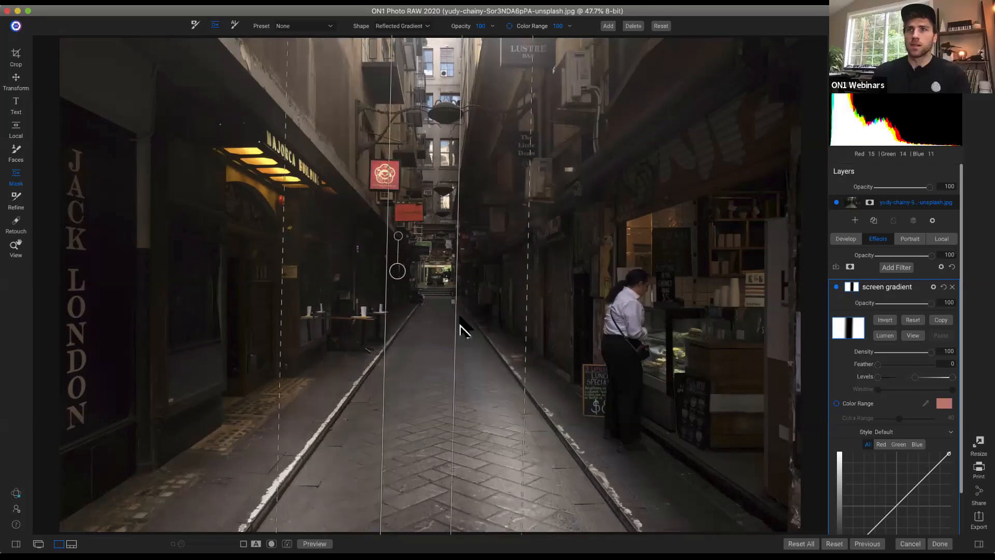
{"action": "left_click", "coordinate": [837, 286]}
{"action": "left_click", "coordinate": [836, 287]}
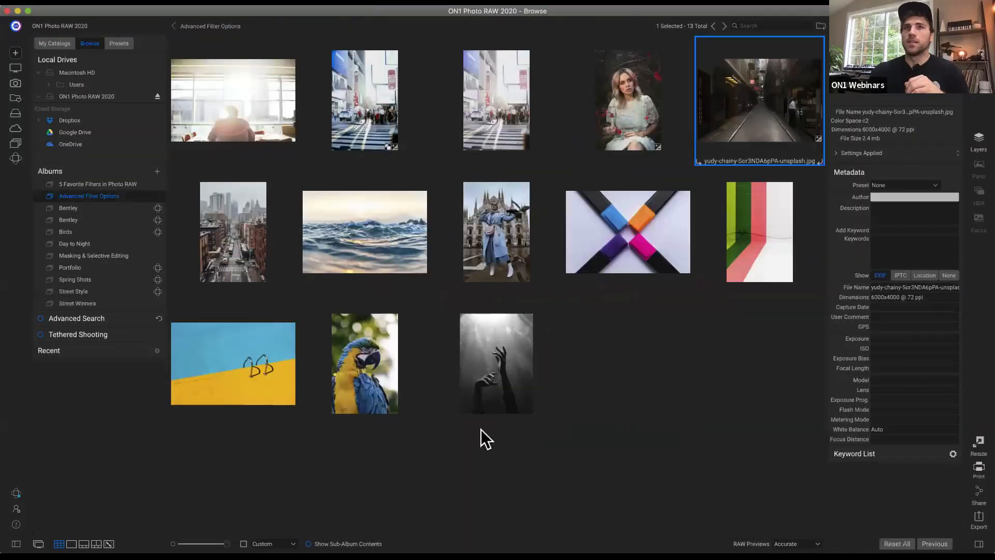
Step: Open the foggy city street photo for editing and add a Curves filter to it
{"action": "left_click", "coordinate": [235, 221]}
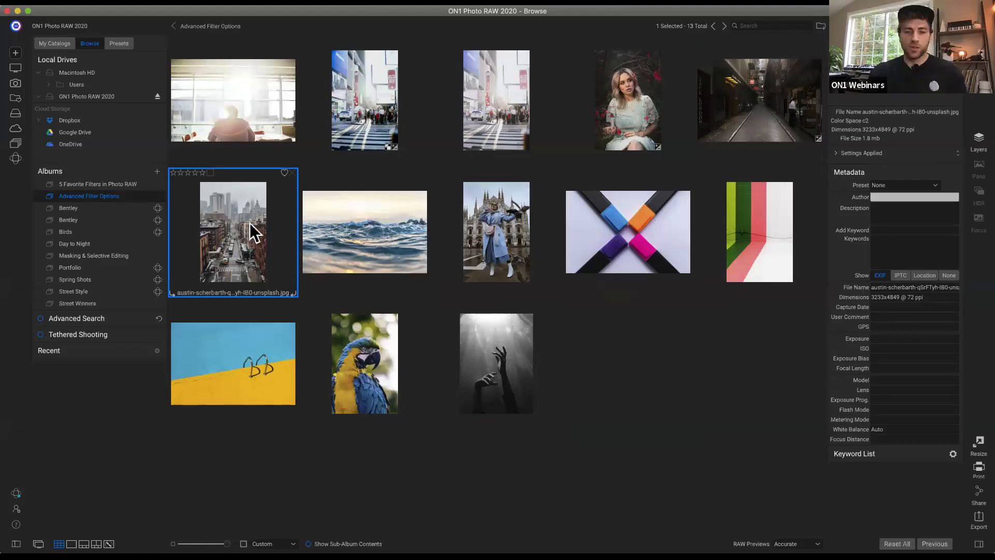
{"action": "left_click", "coordinate": [979, 94]}
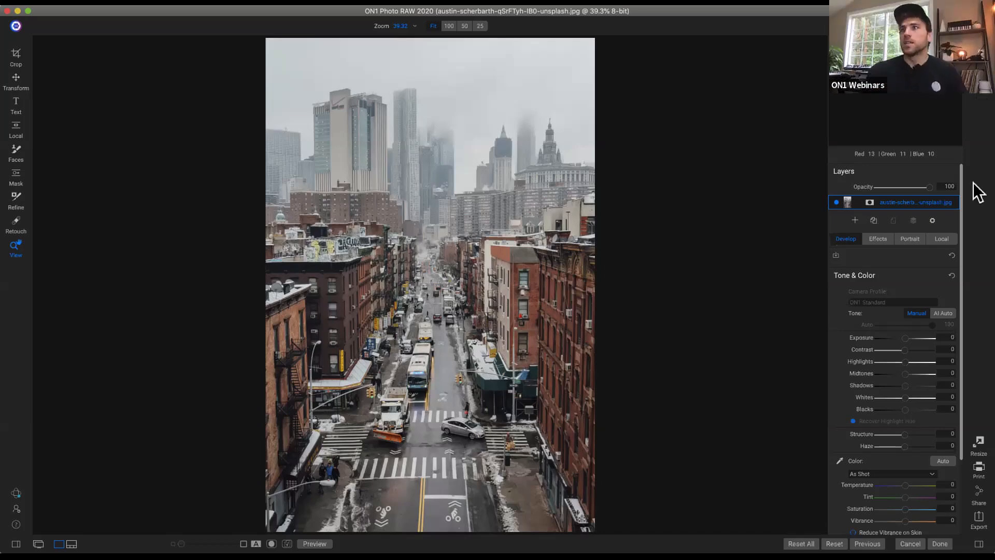
{"action": "left_click", "coordinate": [883, 241]}
{"action": "left_click", "coordinate": [896, 267]}
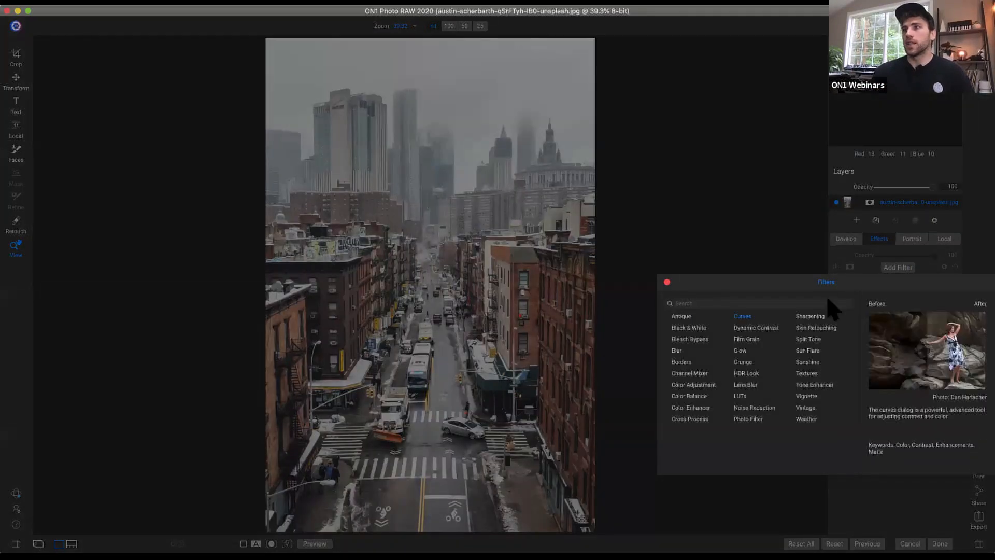
{"action": "left_click", "coordinate": [743, 316]}
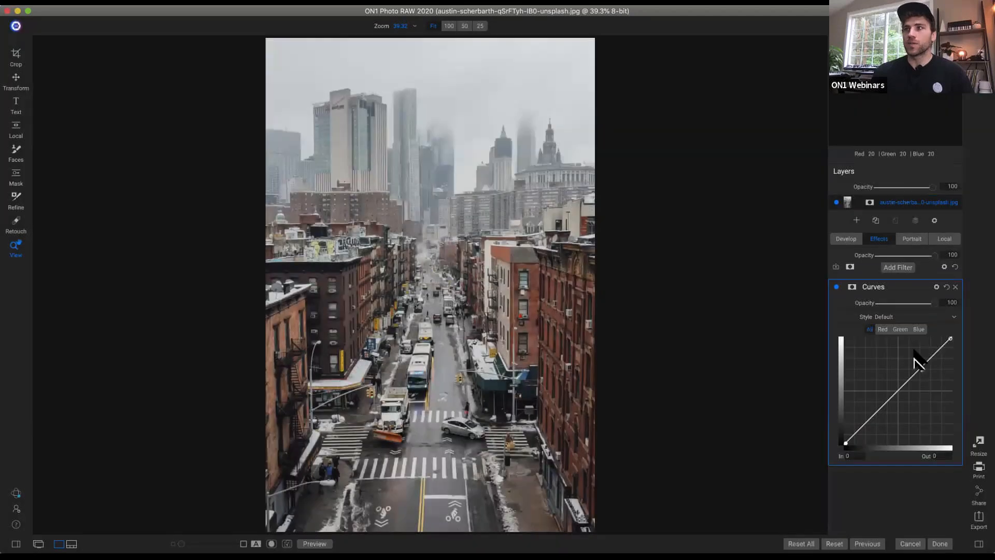
Step: Set the blending mode of the city photo's Curves filter to Overlay
{"action": "left_click", "coordinate": [937, 287]}
{"action": "left_click", "coordinate": [902, 327]}
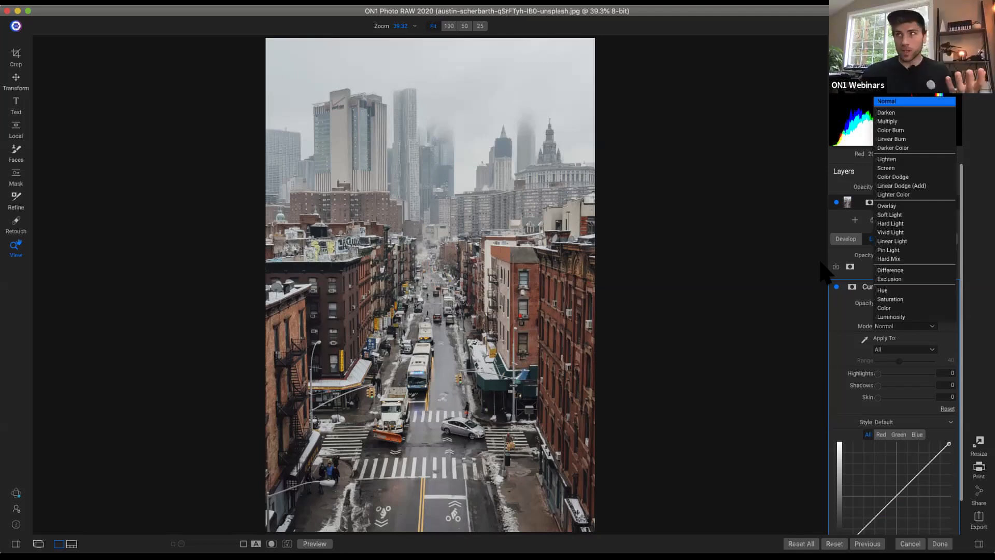
{"action": "left_click", "coordinate": [884, 206]}
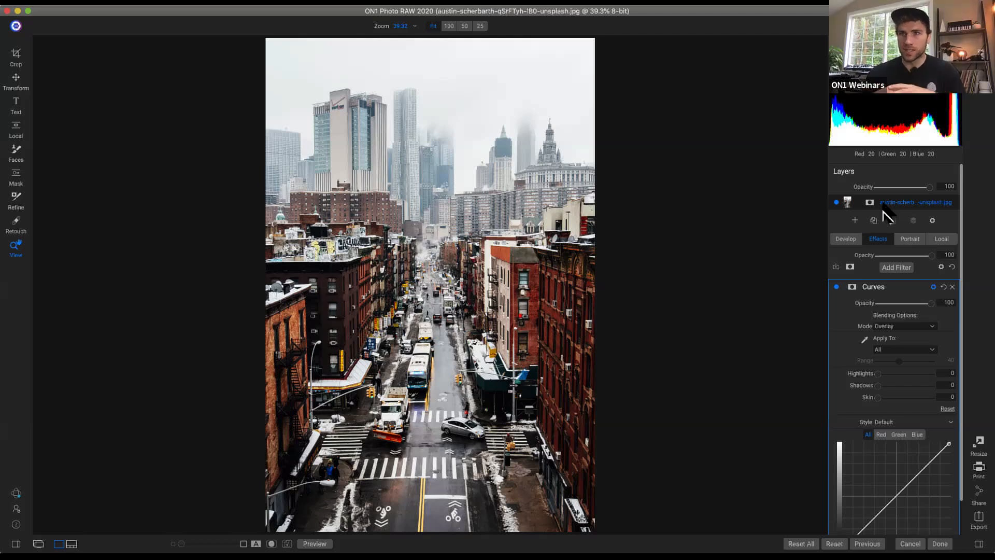
Step: Try the Soft Light blending mode on the Curves filter, and switch it back to Overlay
{"action": "left_click", "coordinate": [895, 329]}
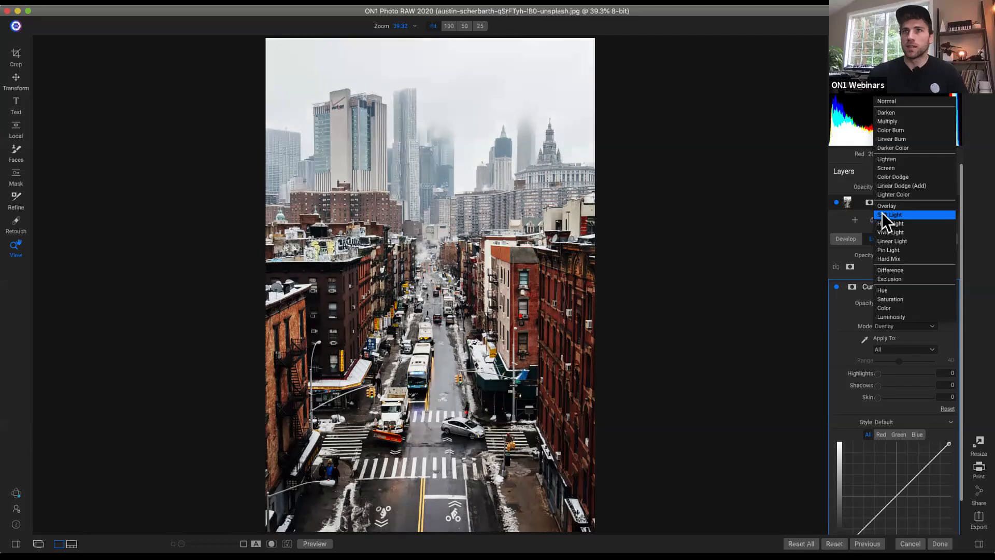
{"action": "left_click", "coordinate": [881, 214]}
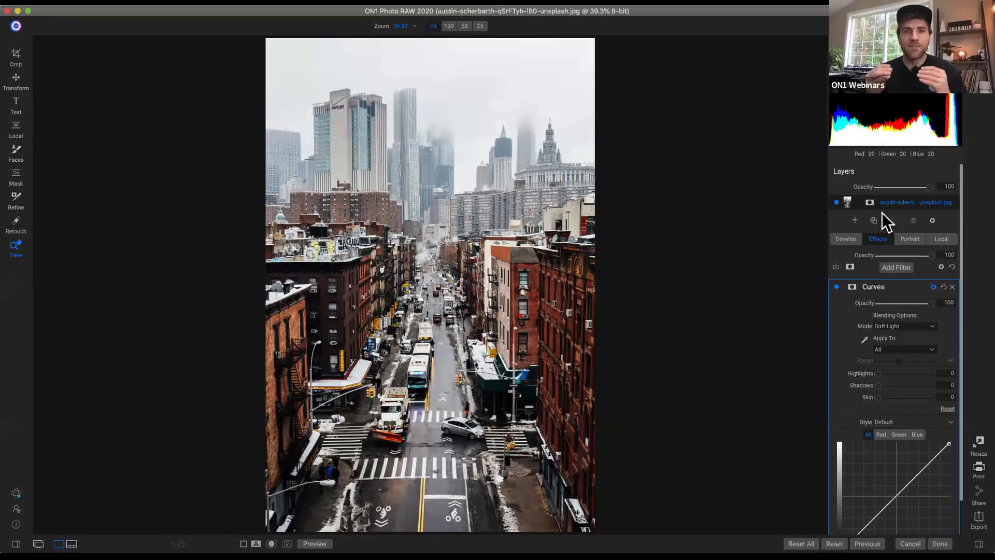
{"action": "left_click", "coordinate": [923, 326]}
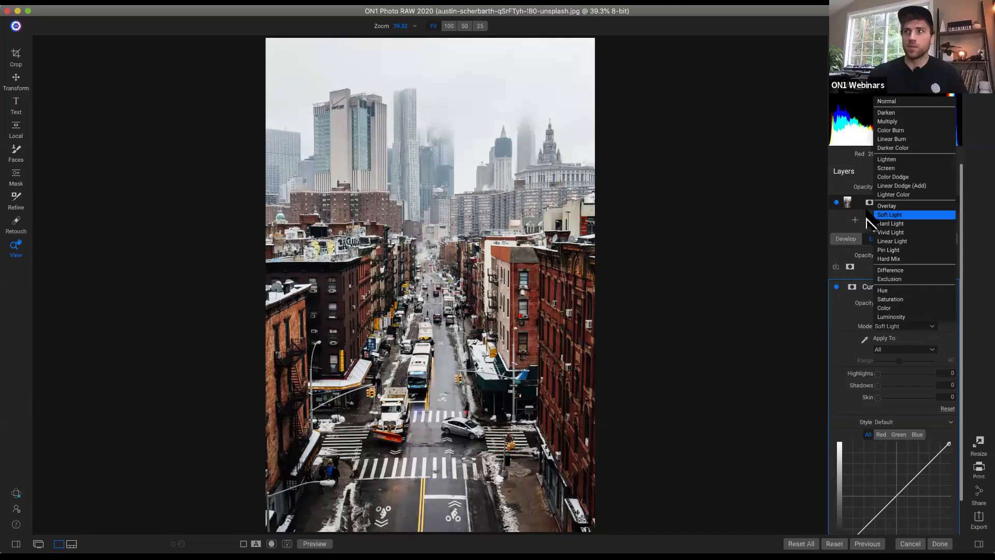
{"action": "left_click", "coordinate": [901, 205]}
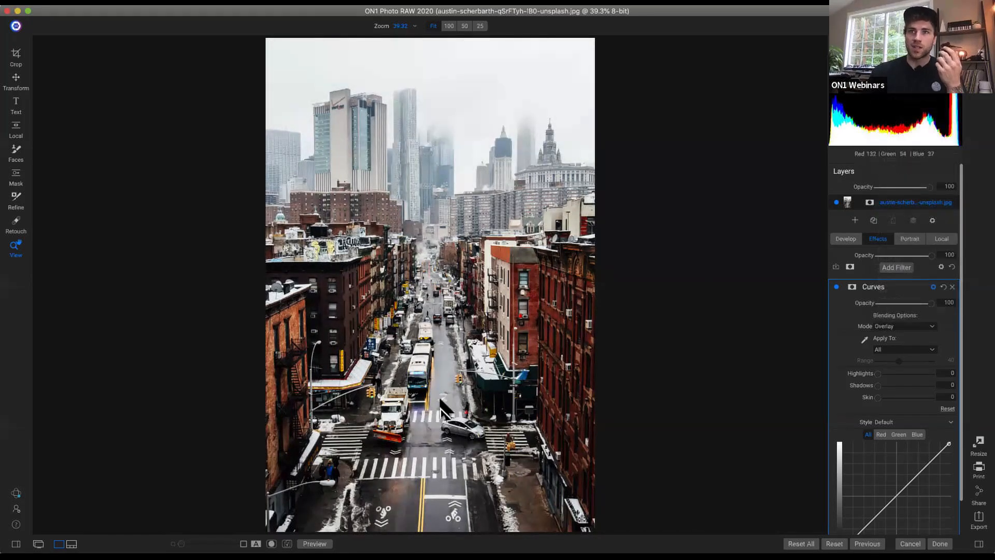
Step: Reduce the opacity of the Overlay-blended Curves filter to 61
{"action": "left_click", "coordinate": [933, 287]}
{"action": "left_click", "coordinate": [937, 287]}
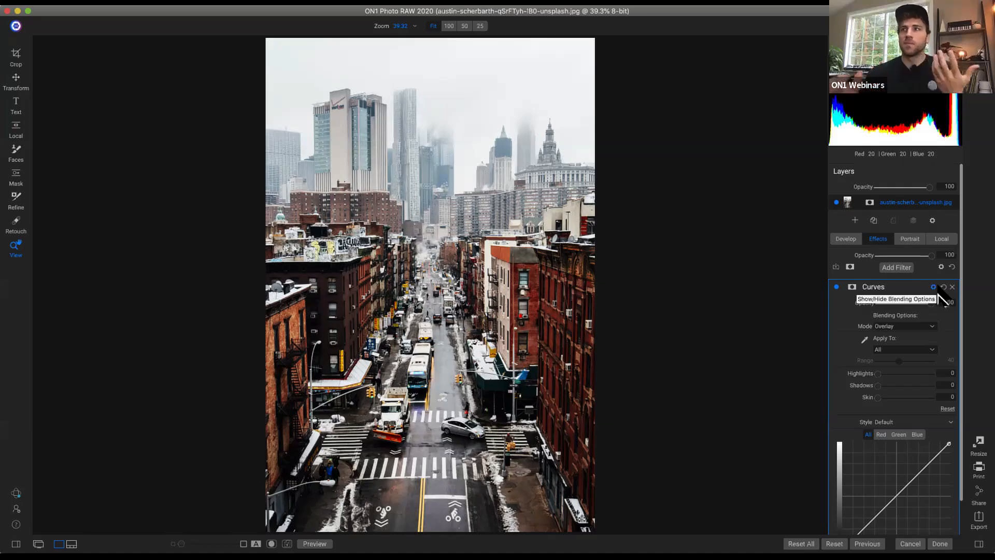
{"action": "left_click_drag", "start_coordinate": [931, 305], "coordinate": [785, 324]}
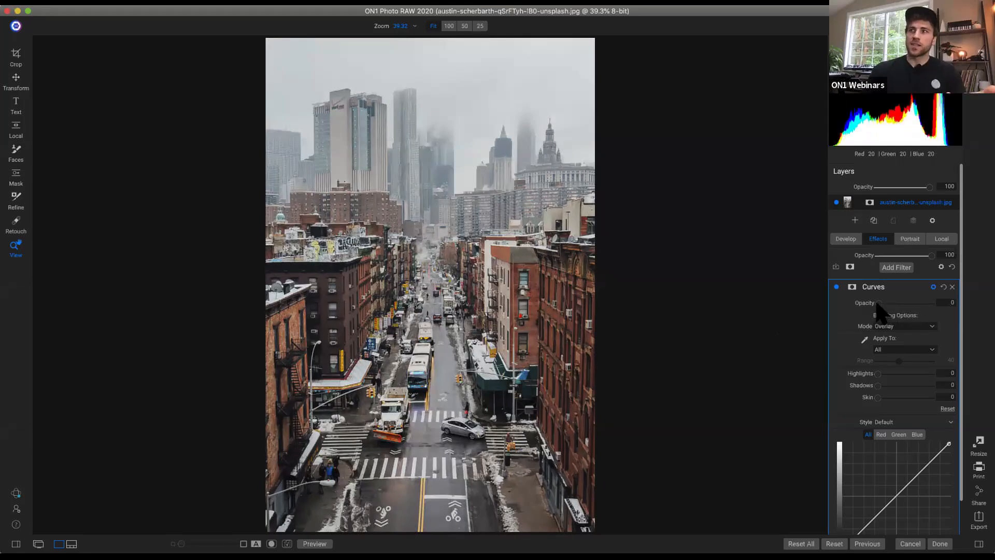
{"action": "left_click", "coordinate": [901, 303]}
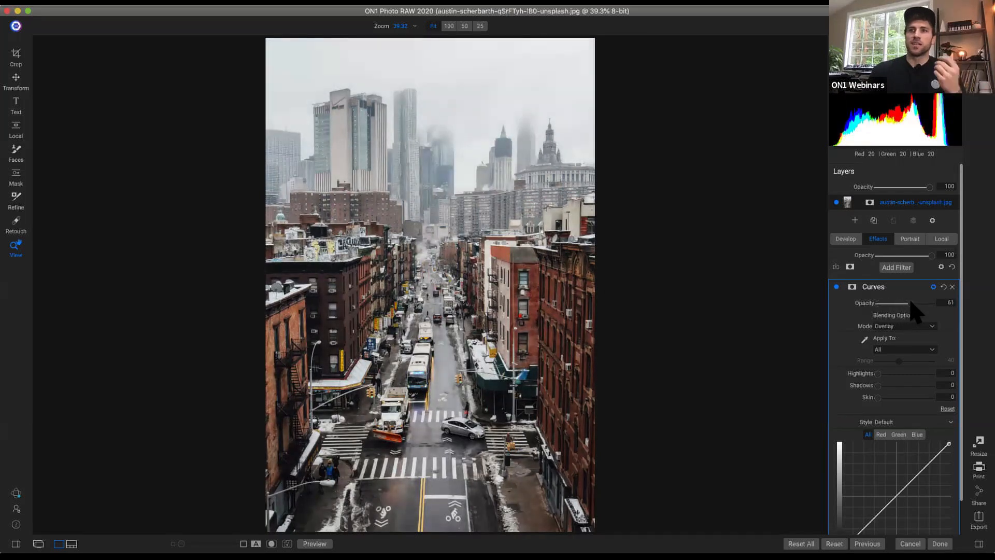
Step: Compare the city street photo with the Overlay Curves filter off and on
{"action": "left_click", "coordinate": [836, 287]}
{"action": "left_click", "coordinate": [837, 287]}
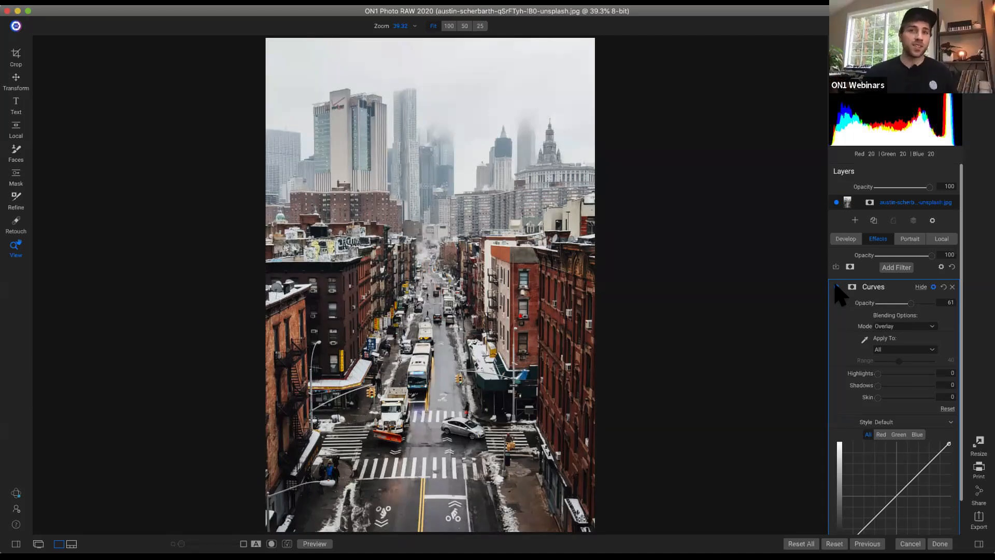
{"action": "left_click", "coordinate": [836, 287]}
{"action": "left_click", "coordinate": [836, 287]}
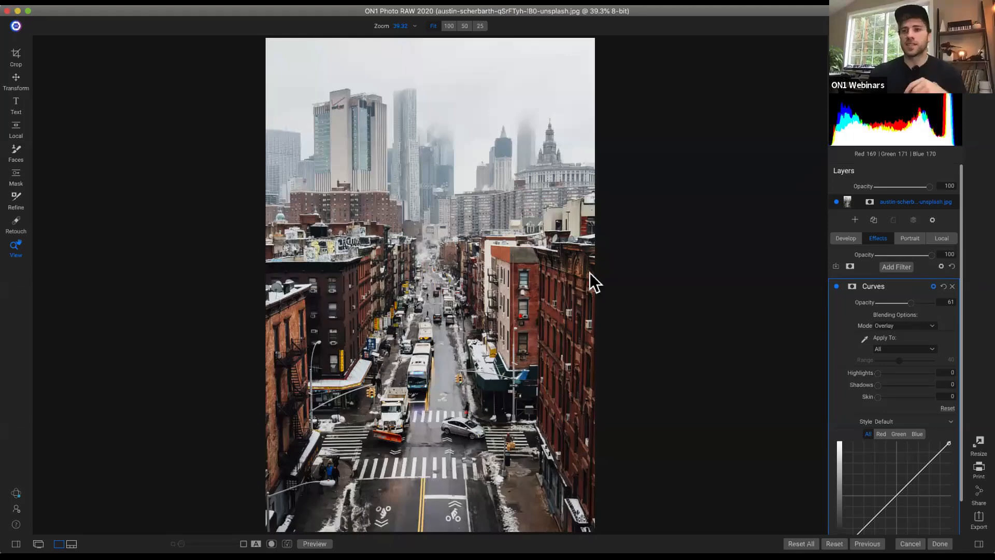
Step: Switch to the ocean waves photo, add a Curves filter and show its blending options
{"action": "key", "text": "n"}
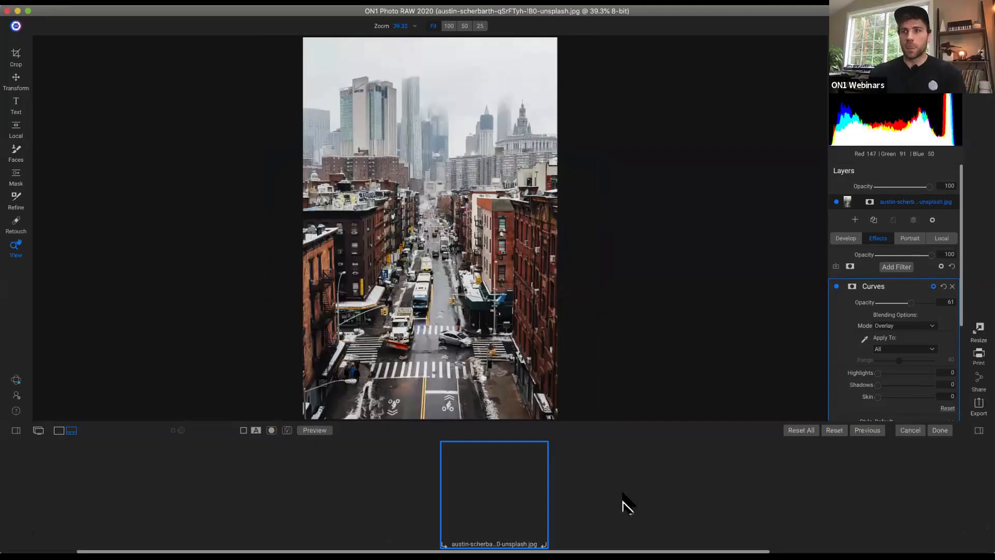
{"action": "left_click", "coordinate": [625, 497]}
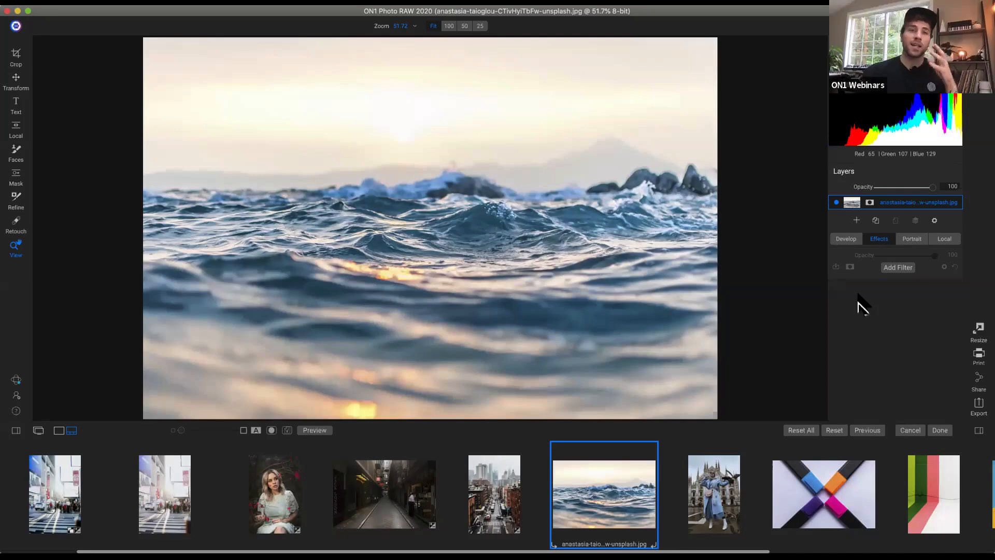
{"action": "key", "text": "e"}
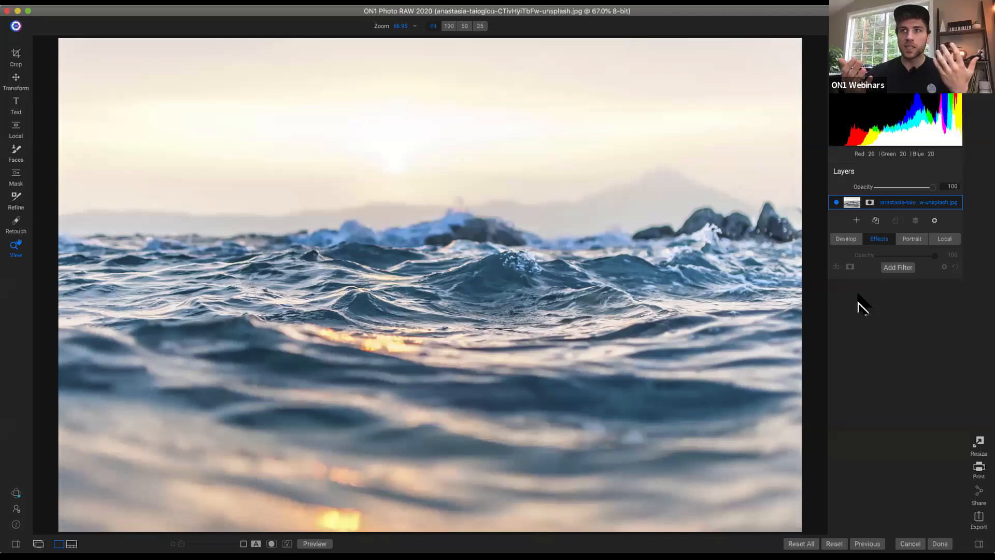
{"action": "left_click", "coordinate": [897, 274]}
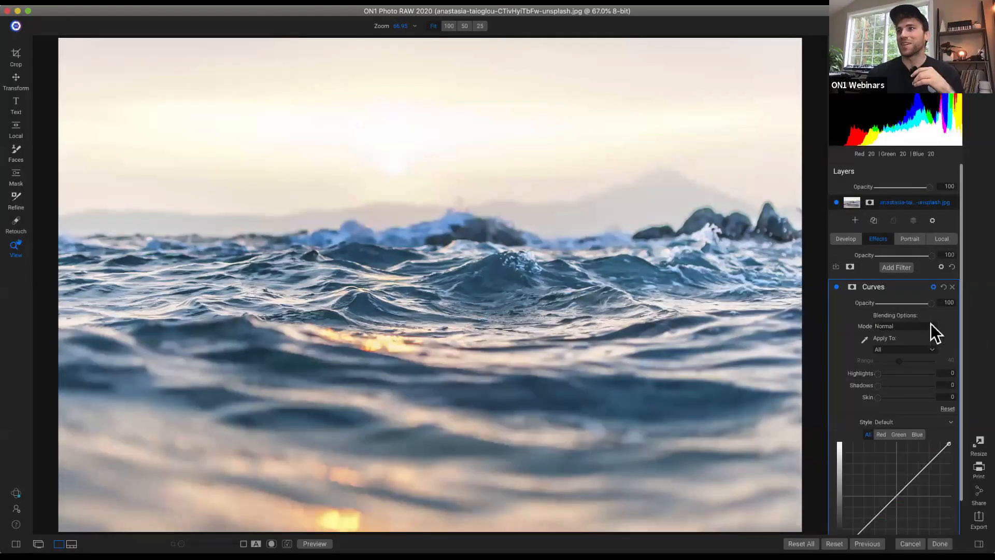
Step: Set the Curves filter's blending mode to Soft Light and add a second Curves filter blended with Multiply
{"action": "left_click", "coordinate": [932, 325]}
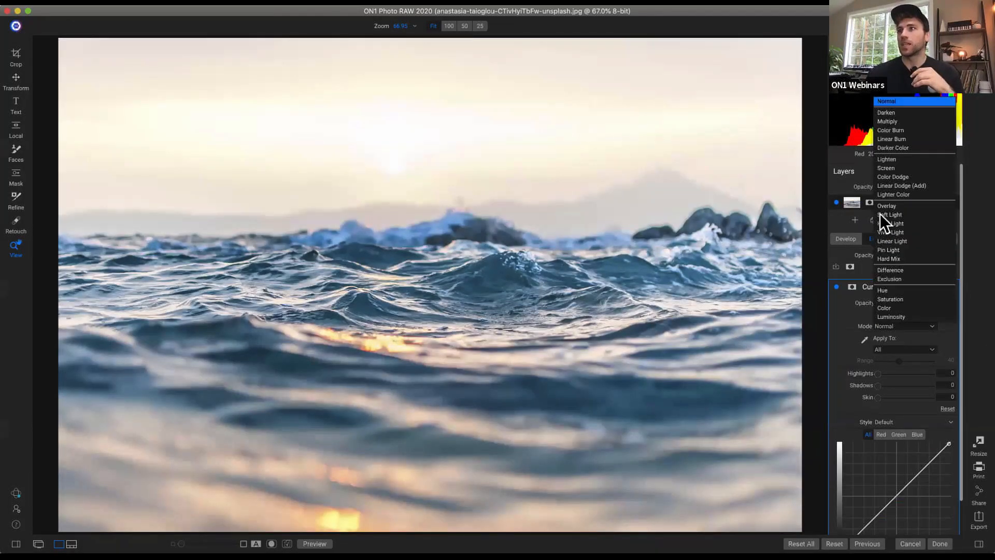
{"action": "left_click", "coordinate": [886, 216]}
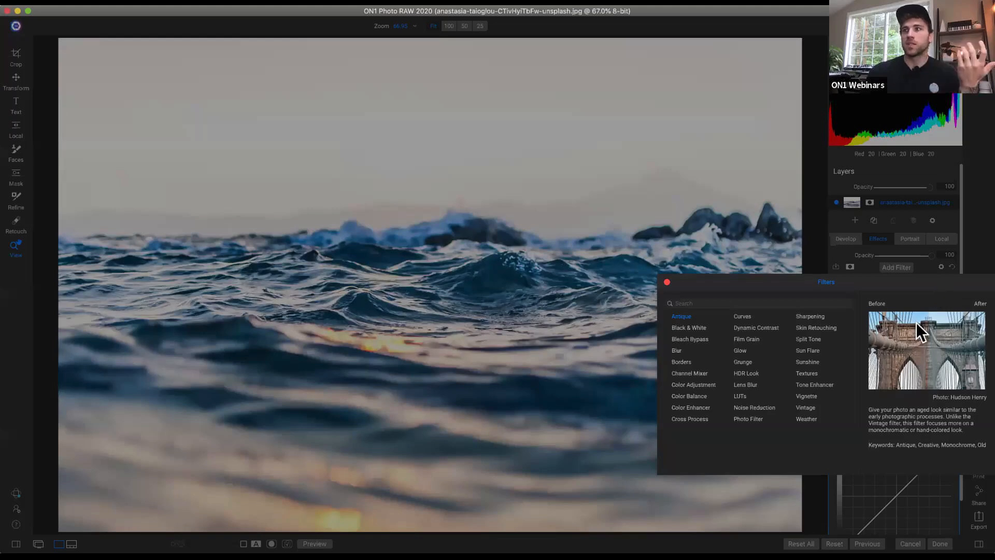
{"action": "key", "text": "Escape"}
{"action": "left_click", "coordinate": [905, 327]}
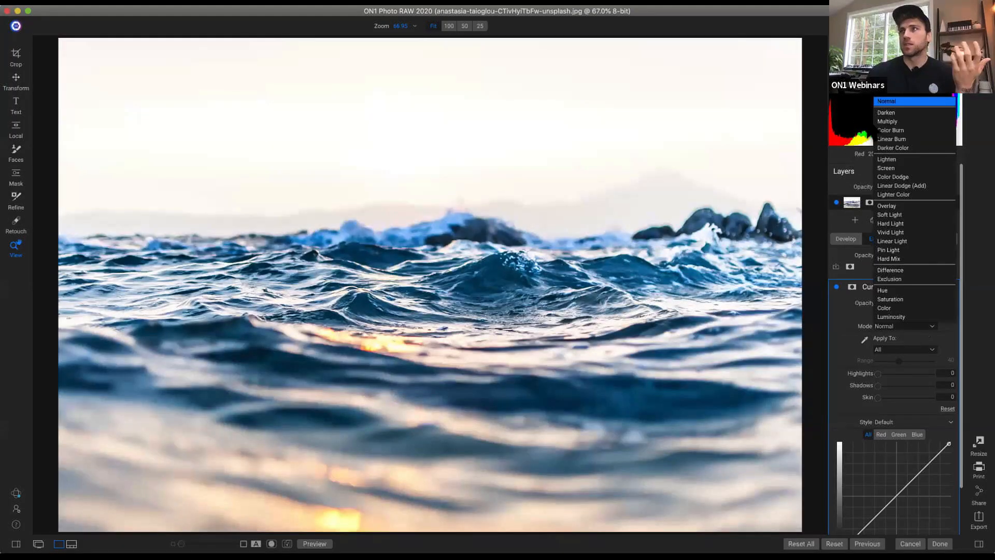
{"action": "left_click", "coordinate": [905, 121]}
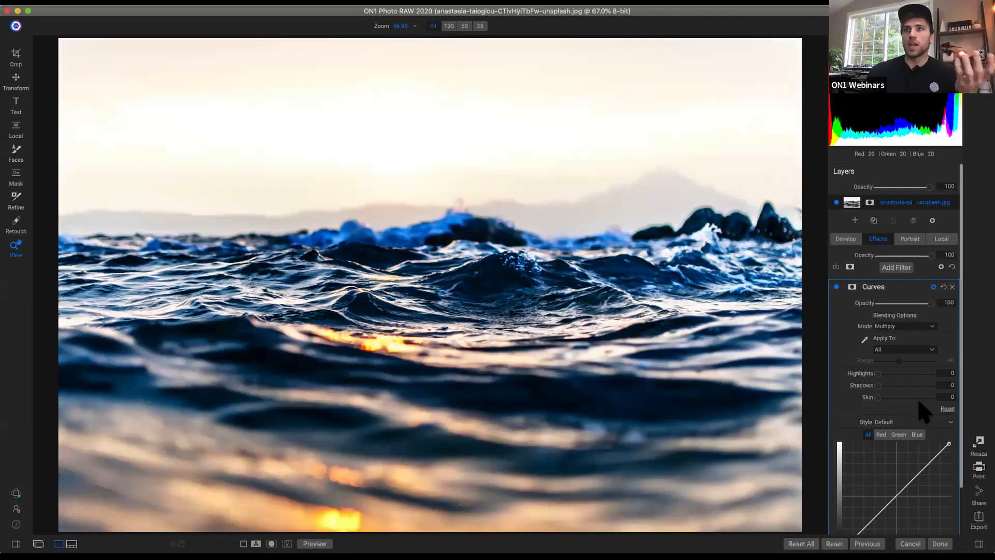
{"action": "scroll", "coordinate": [922, 410], "scroll_direction": "down", "scroll_amount": 1}
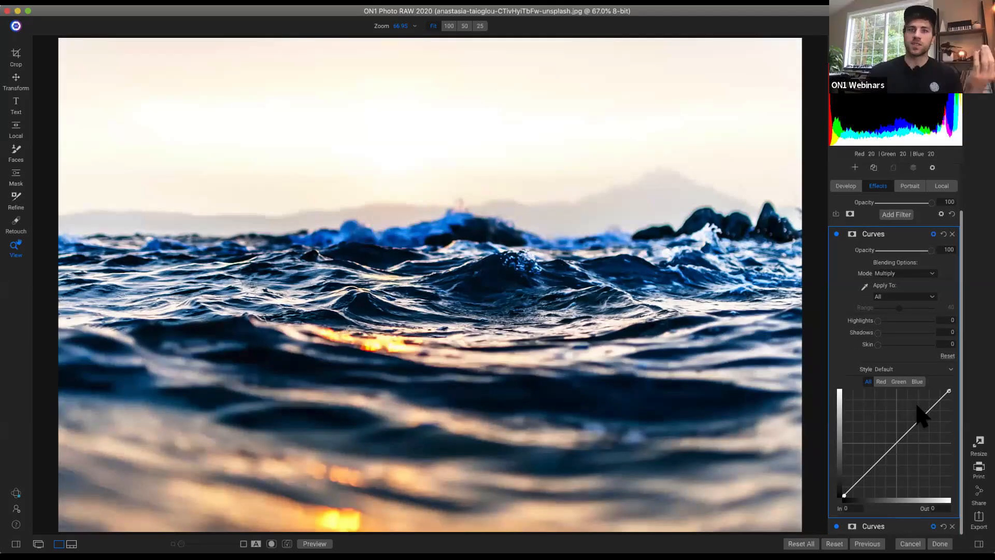
{"action": "scroll", "coordinate": [917, 405], "scroll_direction": "up", "scroll_amount": 1}
{"action": "left_click", "coordinate": [914, 236]}
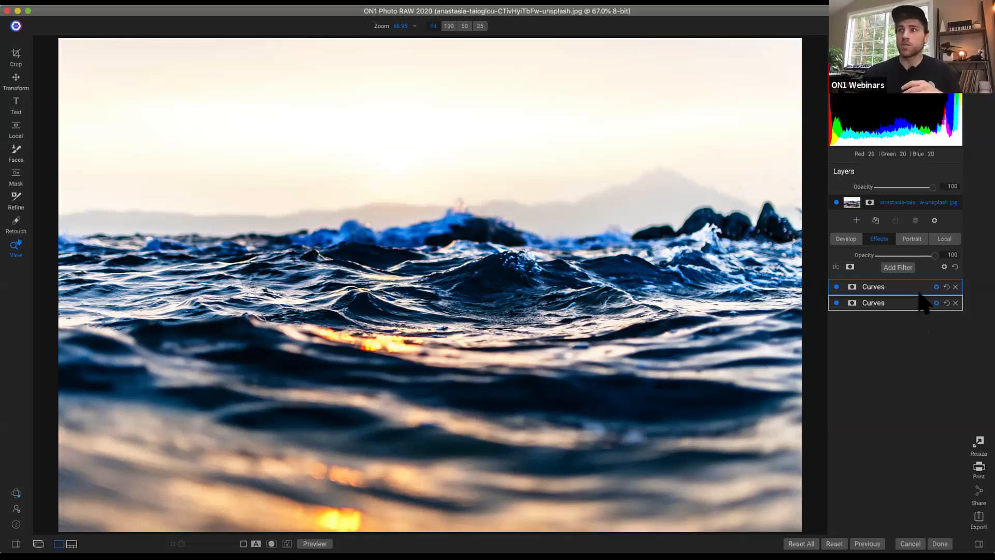
{"action": "mouse_move", "coordinate": [888, 290]}
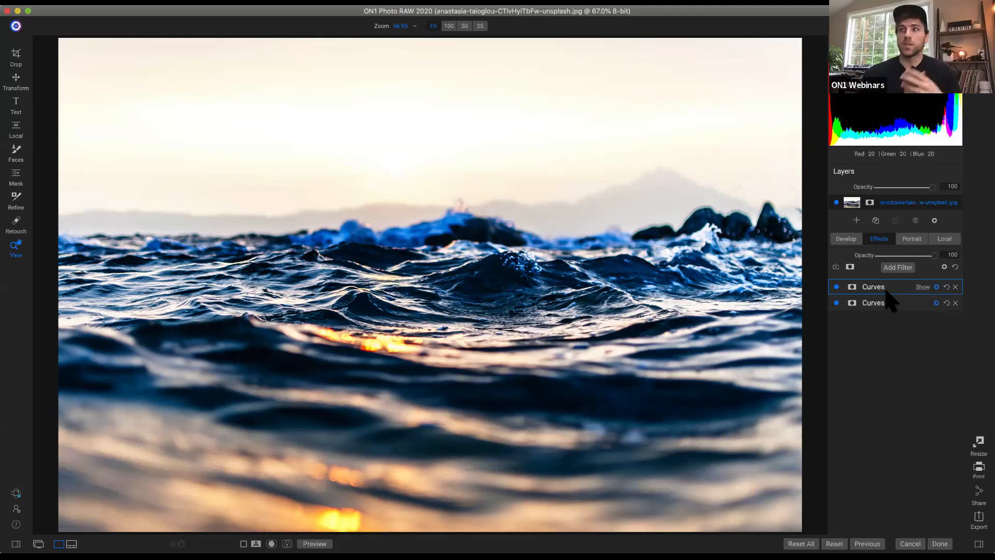
Step: Blend the whole effects stack in Screen mode and try lowering its overall opacity to 80
{"action": "left_click", "coordinate": [944, 267]}
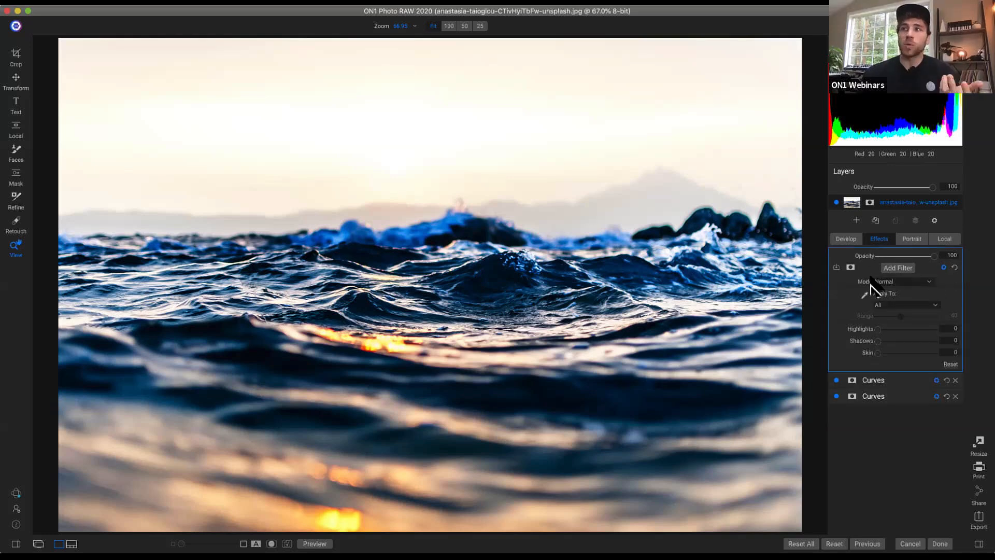
{"action": "mouse_move", "coordinate": [865, 390]}
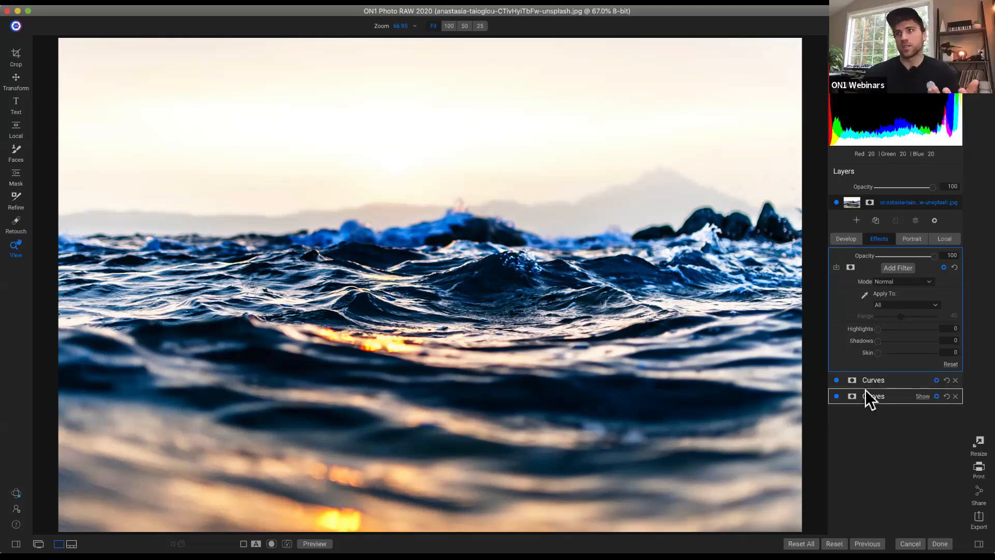
{"action": "left_click", "coordinate": [921, 281]}
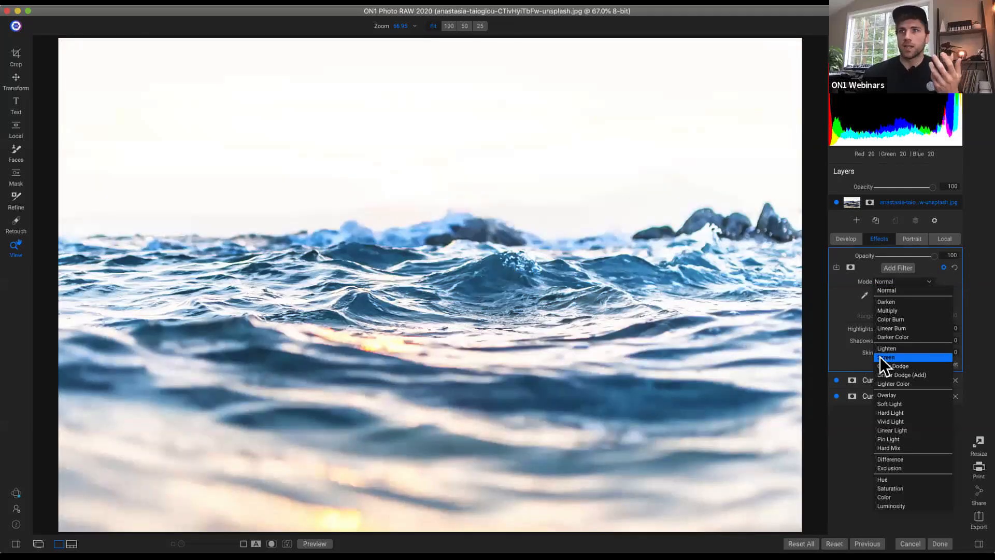
{"action": "left_click", "coordinate": [880, 356]}
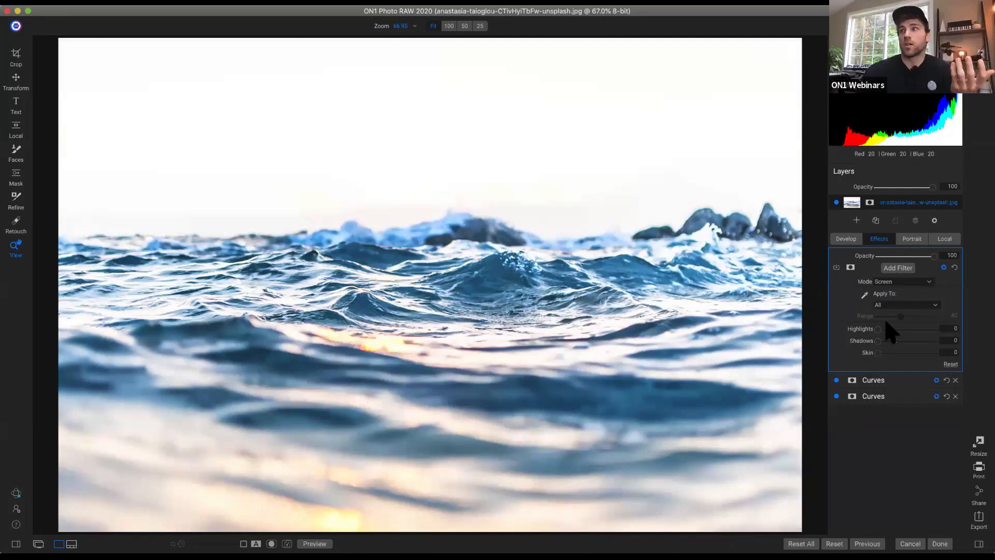
{"action": "mouse_move", "coordinate": [934, 256]}
{"action": "left_mouse_down"}
{"action": "mouse_move", "coordinate": [912, 256]}
{"action": "mouse_move", "coordinate": [933, 255]}
{"action": "left_mouse_up"}
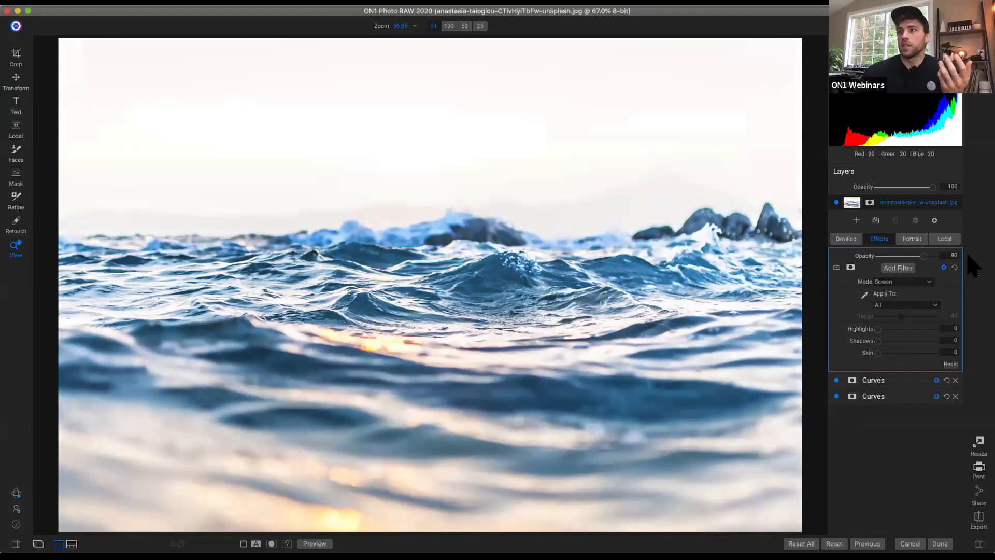
{"action": "left_click", "coordinate": [906, 280]}
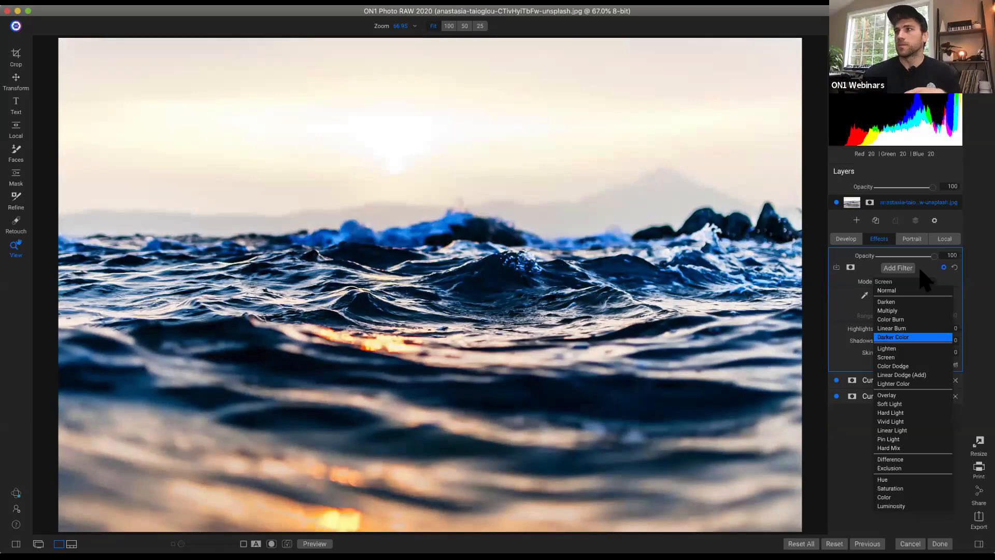
{"action": "left_click", "coordinate": [934, 261]}
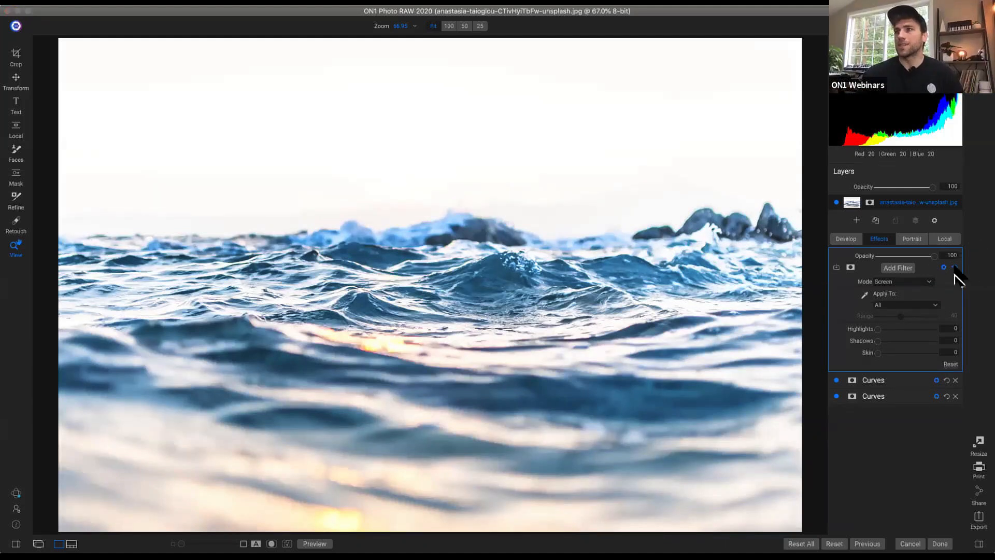
Step: Reset all effects on the ocean photo, add a fresh Curves filter and set its blending mode to Soft Light
{"action": "left_click", "coordinate": [955, 268]}
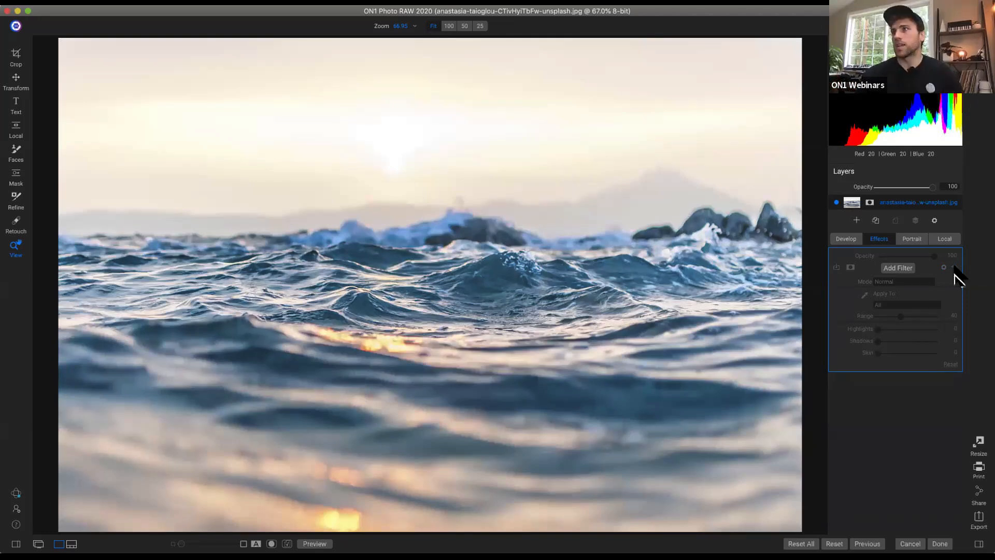
{"action": "left_click", "coordinate": [900, 268]}
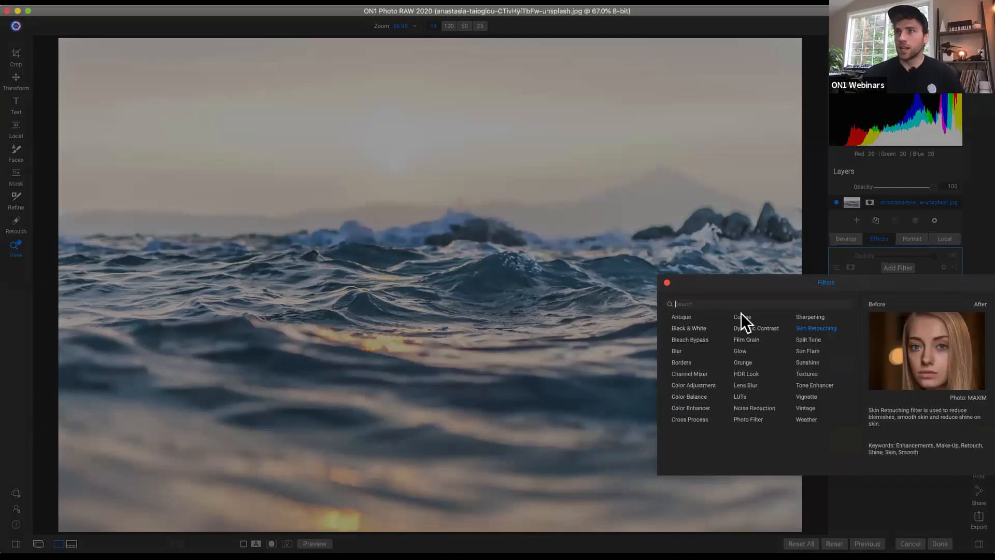
{"action": "left_click", "coordinate": [936, 354]}
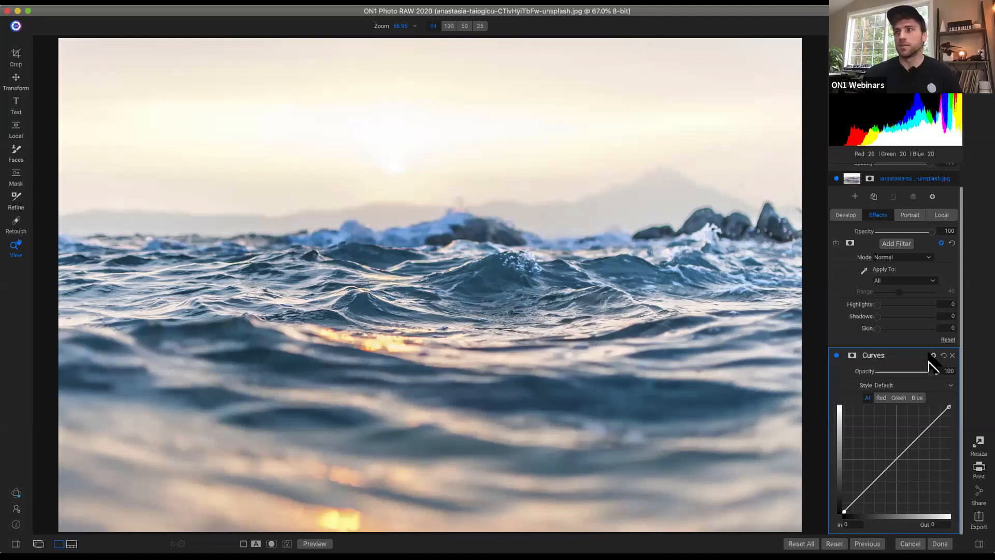
{"action": "left_click", "coordinate": [933, 355]}
{"action": "scroll", "coordinate": [925, 332], "scroll_direction": "down", "scroll_amount": 3}
{"action": "left_click", "coordinate": [918, 298]}
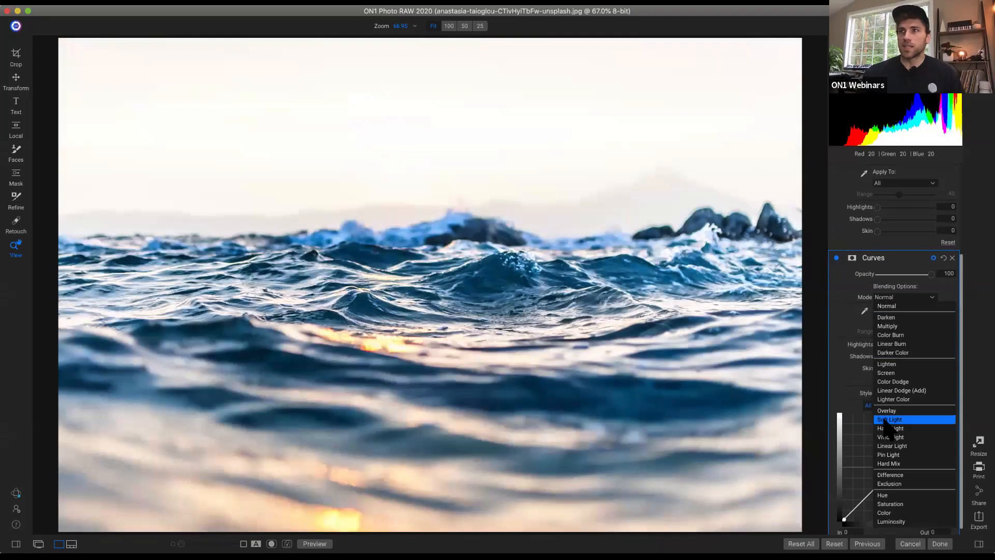
{"action": "left_click", "coordinate": [885, 420]}
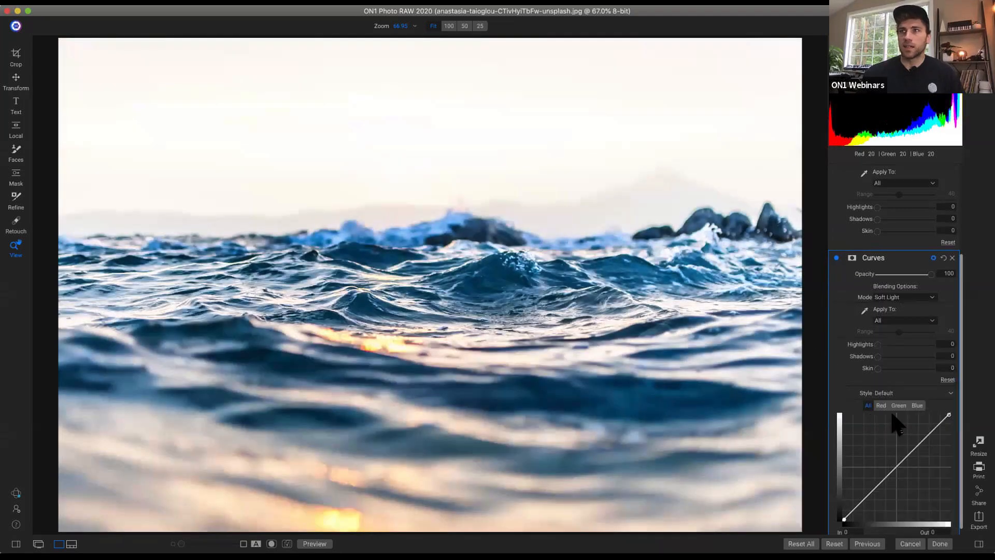
Step: Compare the ocean waves photo with the Soft Light Curves filter off and on
{"action": "left_click", "coordinate": [836, 257]}
{"action": "left_click", "coordinate": [836, 257]}
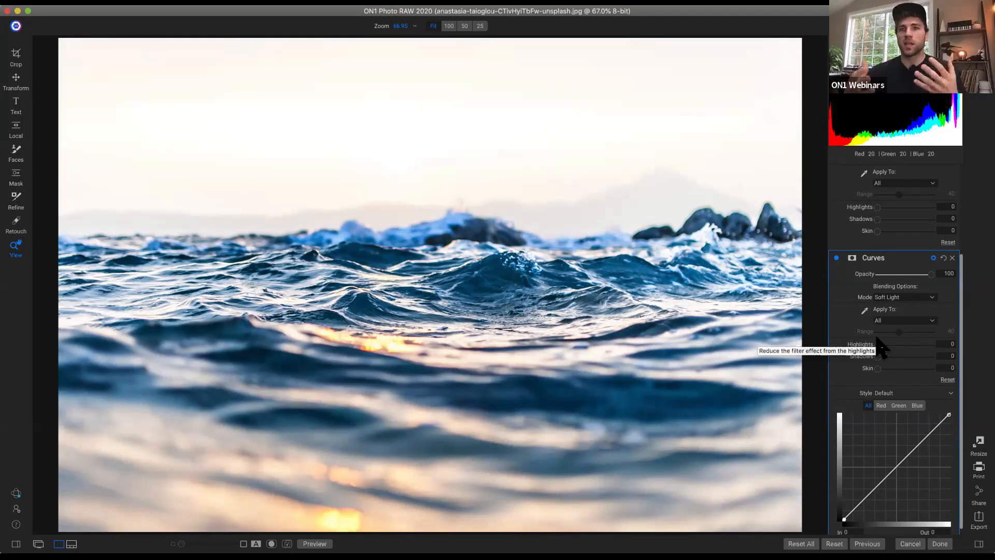
{"action": "left_click", "coordinate": [836, 258]}
{"action": "left_click", "coordinate": [837, 258]}
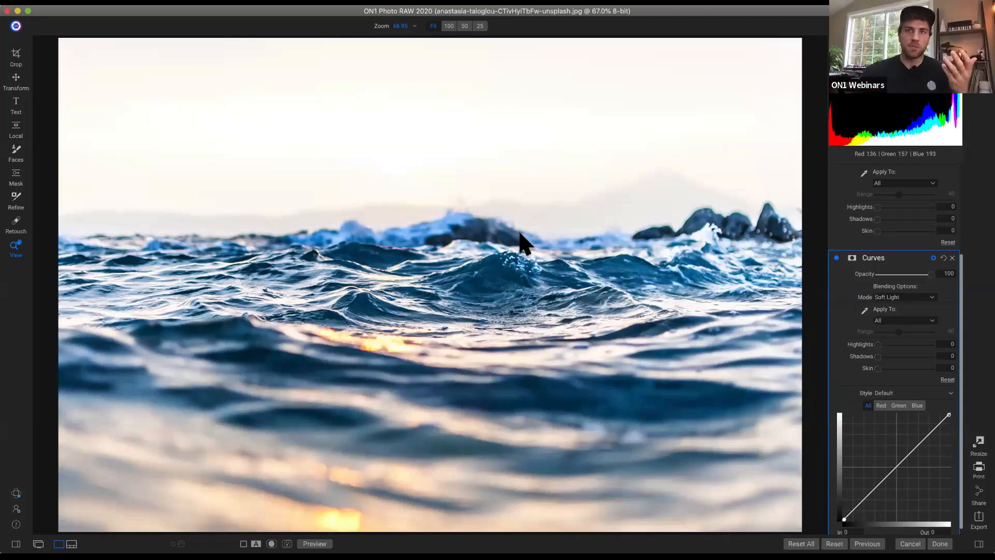
Step: Mask the Curves filter out of the sky with a Gradient mask using the Linear Top preset, placed along the horizon
{"action": "key", "text": "m"}
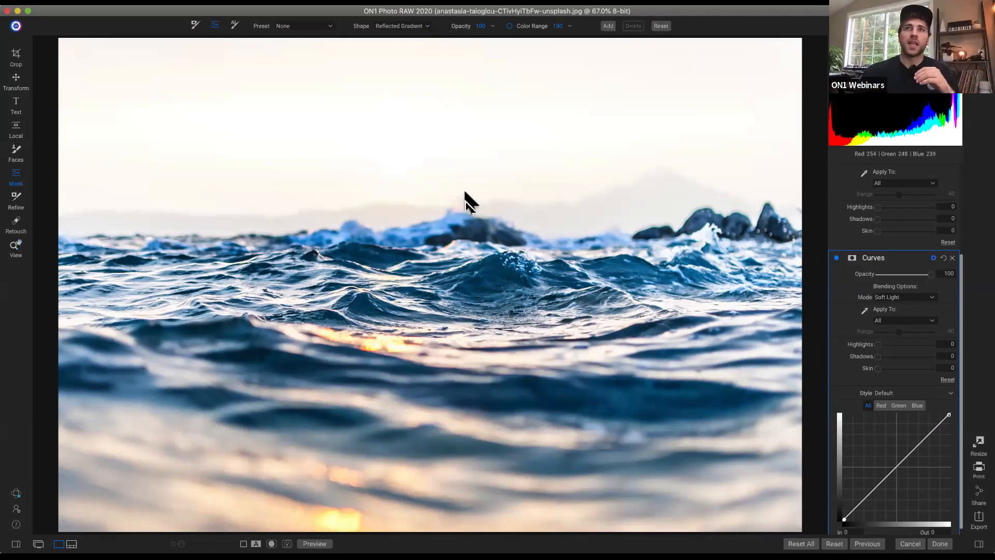
{"action": "left_click", "coordinate": [424, 24]}
{"action": "left_click", "coordinate": [380, 46]}
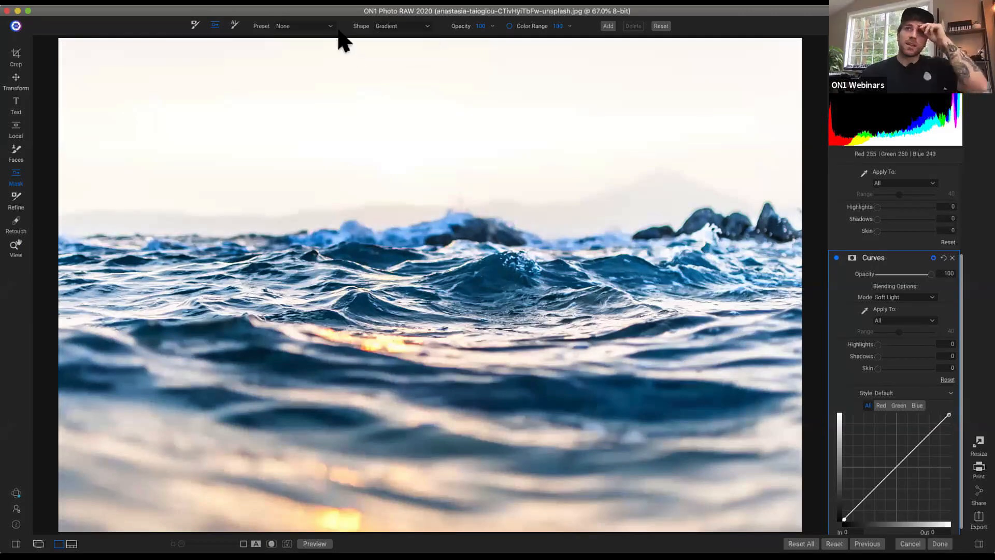
{"action": "left_click", "coordinate": [331, 26]}
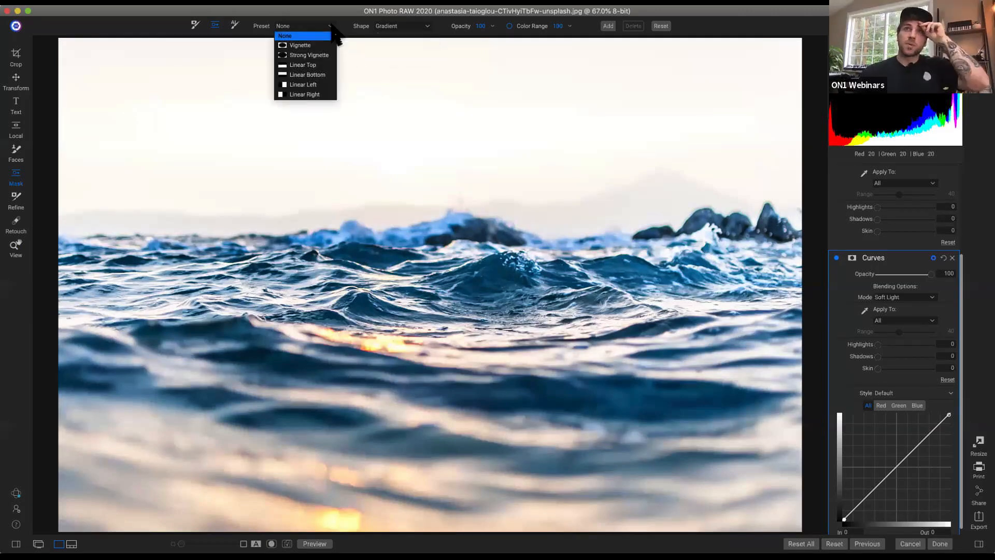
{"action": "left_click", "coordinate": [311, 64]}
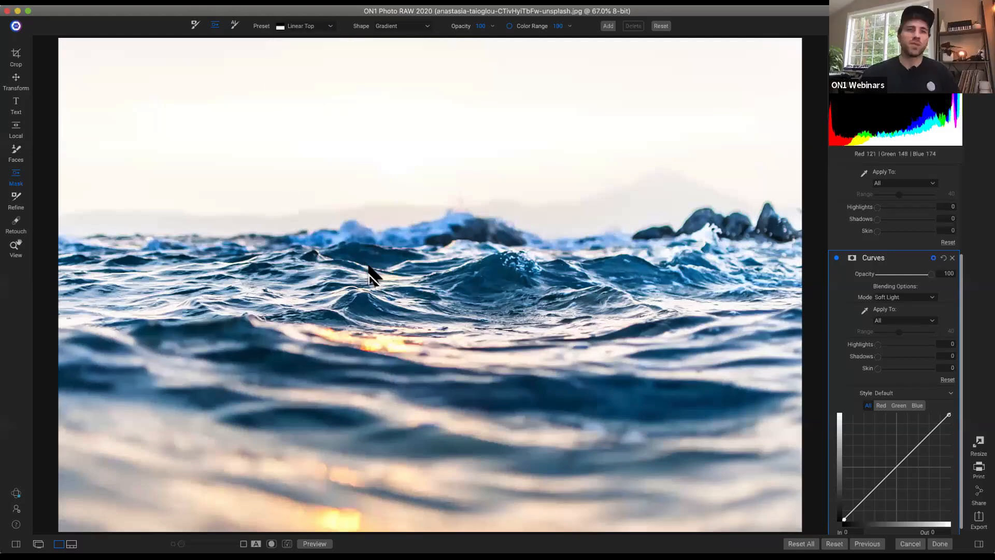
{"action": "left_click_drag", "start_coordinate": [482, 252], "coordinate": [469, 245]}
{"action": "left_click", "coordinate": [484, 170]}
{"action": "left_click_drag", "start_coordinate": [468, 241], "coordinate": [473, 219]}
{"action": "left_click_drag", "start_coordinate": [490, 170], "coordinate": [487, 151]}
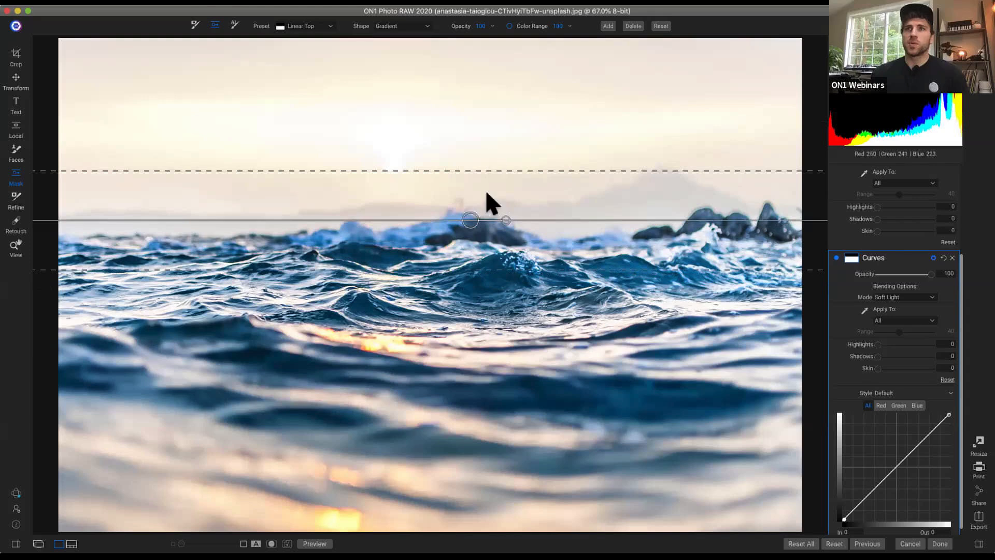
{"action": "left_click_drag", "start_coordinate": [465, 220], "coordinate": [464, 240]}
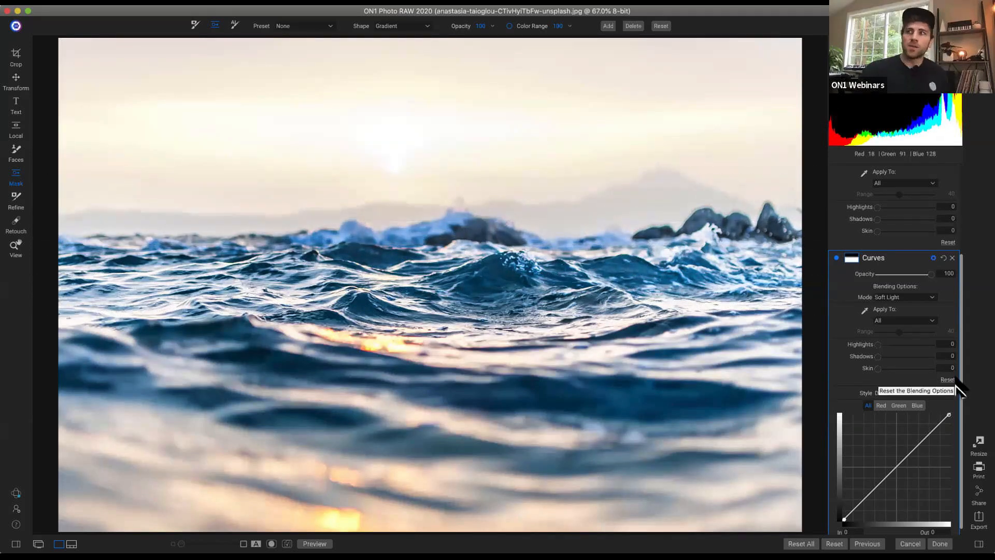
Step: Compare the ocean photo with the masked Curves filter off and on, and hide the filter's blending options
{"action": "left_click", "coordinate": [836, 258]}
{"action": "left_click", "coordinate": [837, 258]}
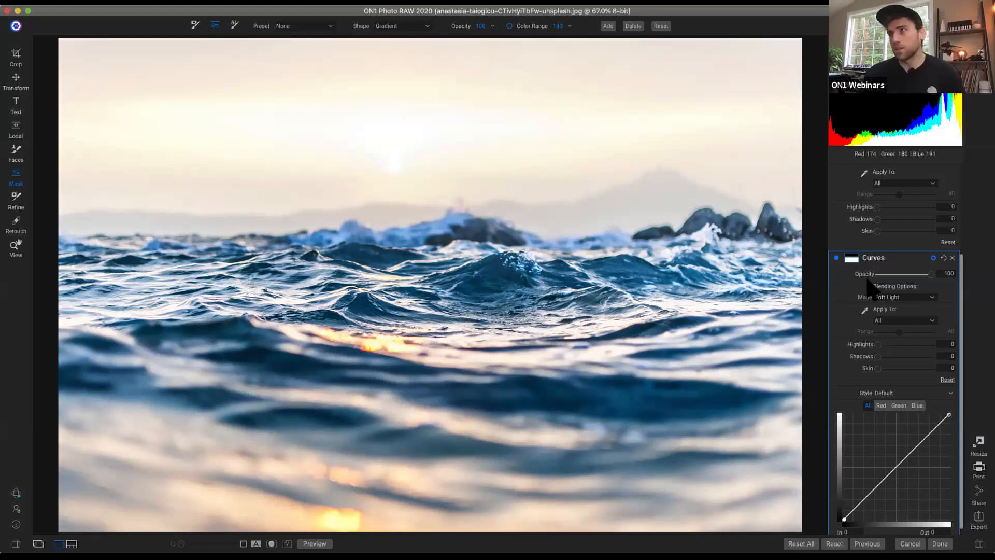
{"action": "scroll", "coordinate": [944, 352], "scroll_direction": "up", "scroll_amount": 4}
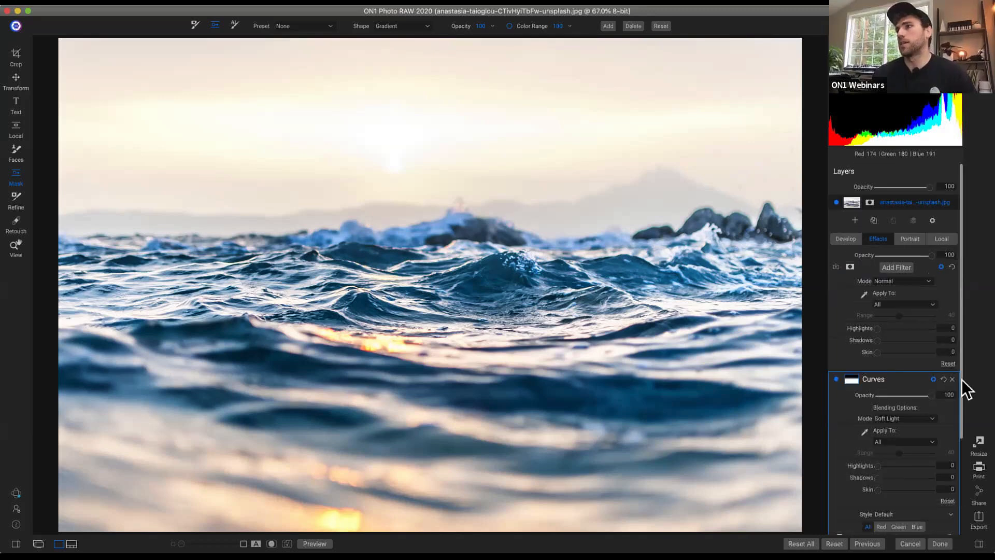
{"action": "left_click", "coordinate": [934, 379]}
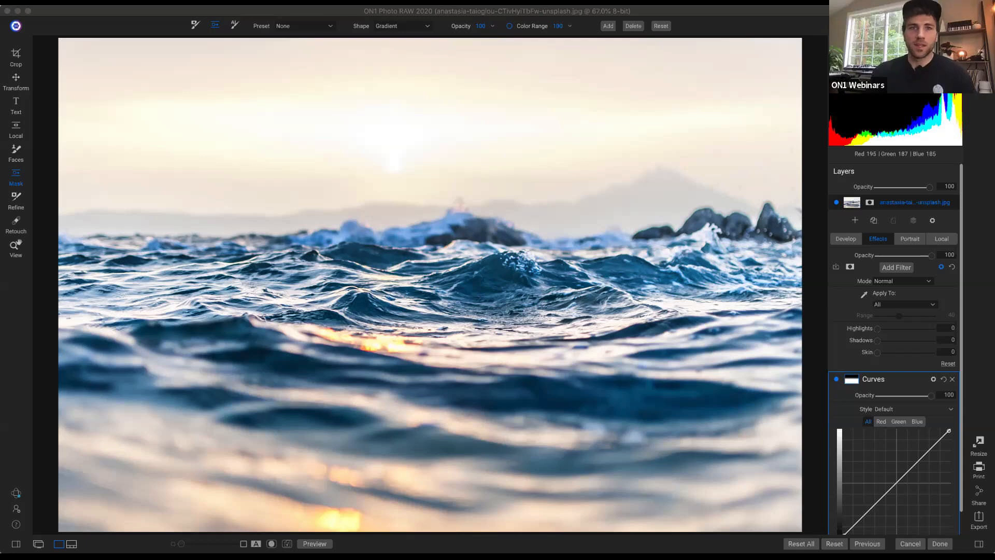
Step: Return to the photo browser and open the picture of the woman in the blue coat for editing
{"action": "left_click", "coordinate": [980, 134]}
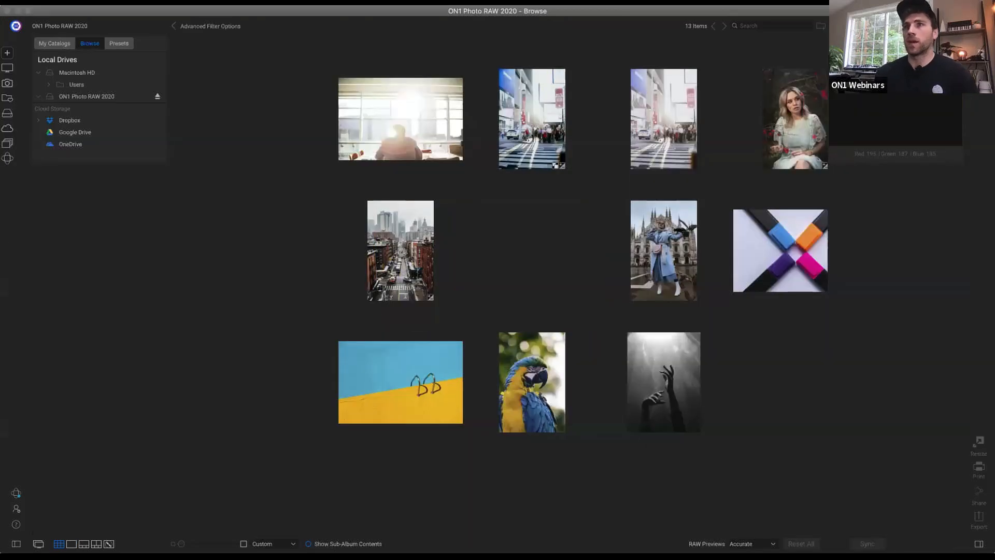
{"action": "left_click", "coordinate": [487, 260]}
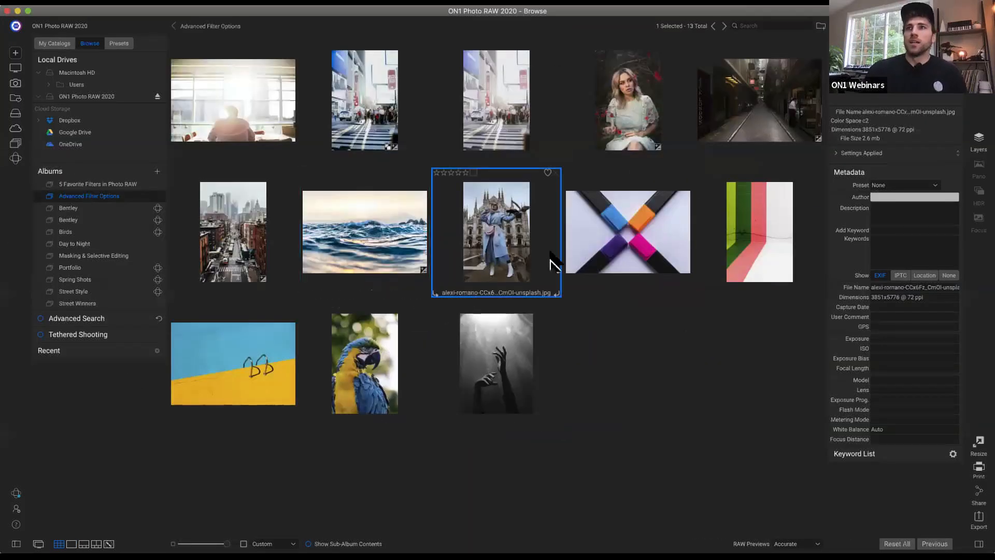
{"action": "double_click", "coordinate": [543, 252]}
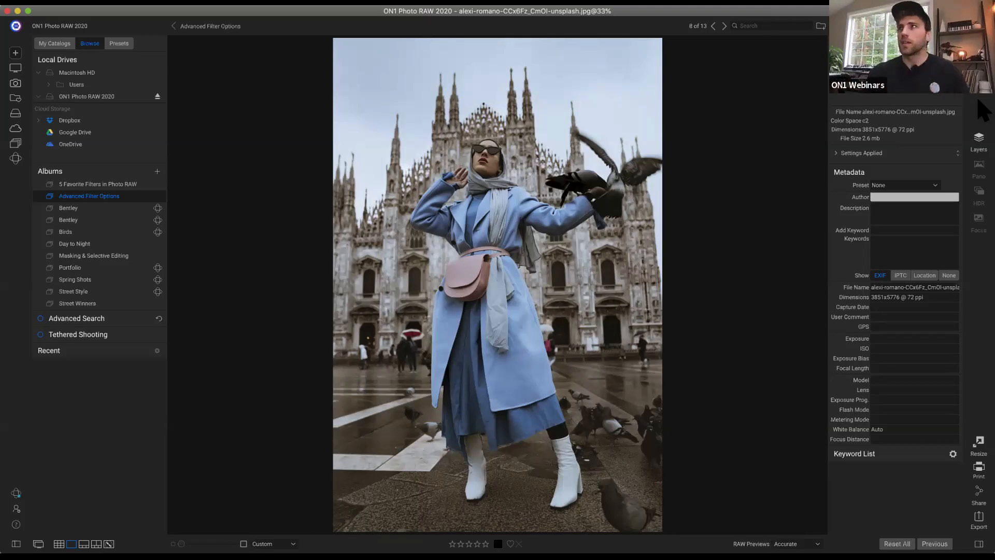
{"action": "left_click", "coordinate": [981, 95]}
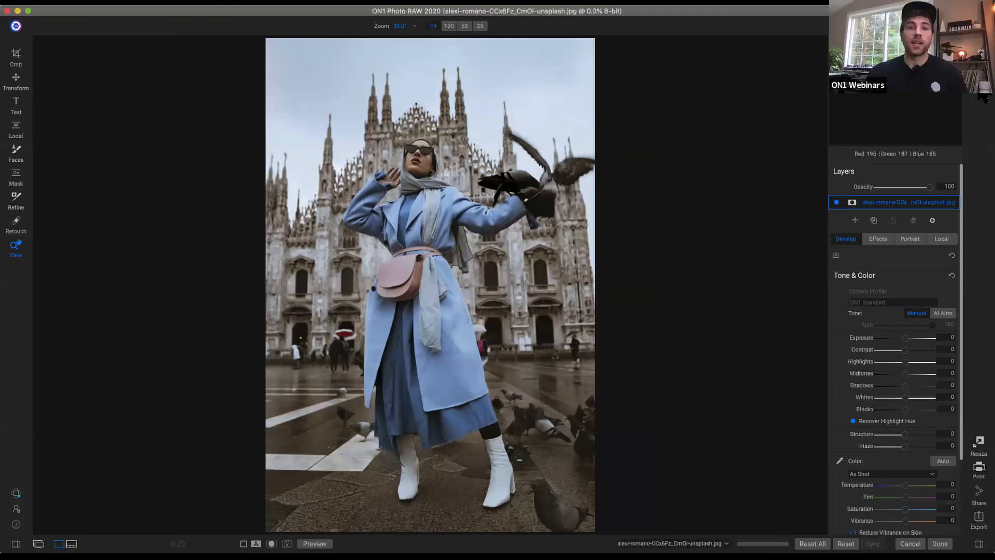
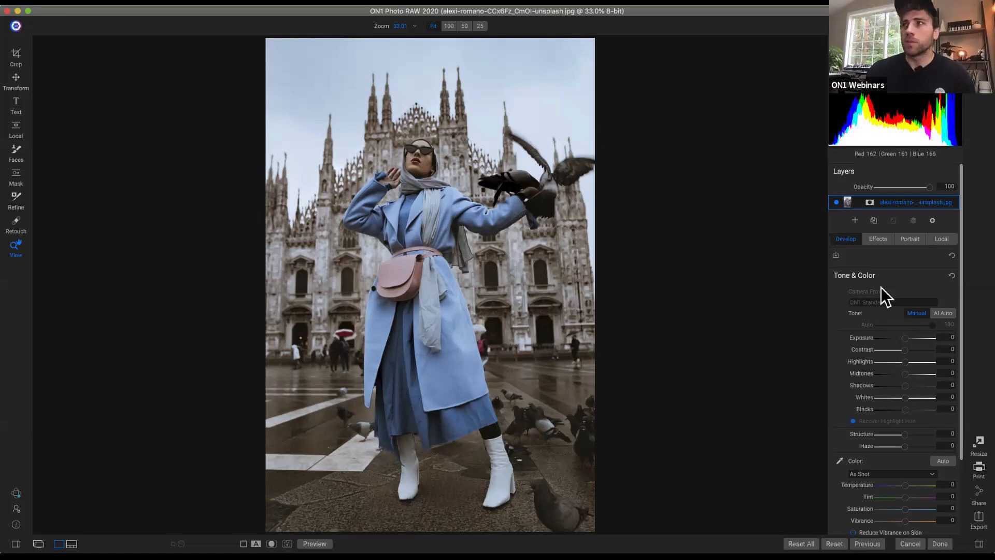
Step: Turn on Paint with Color for a local adjustment and sample the paint color from the woman's pink handbag
{"action": "left_click", "coordinate": [942, 240]}
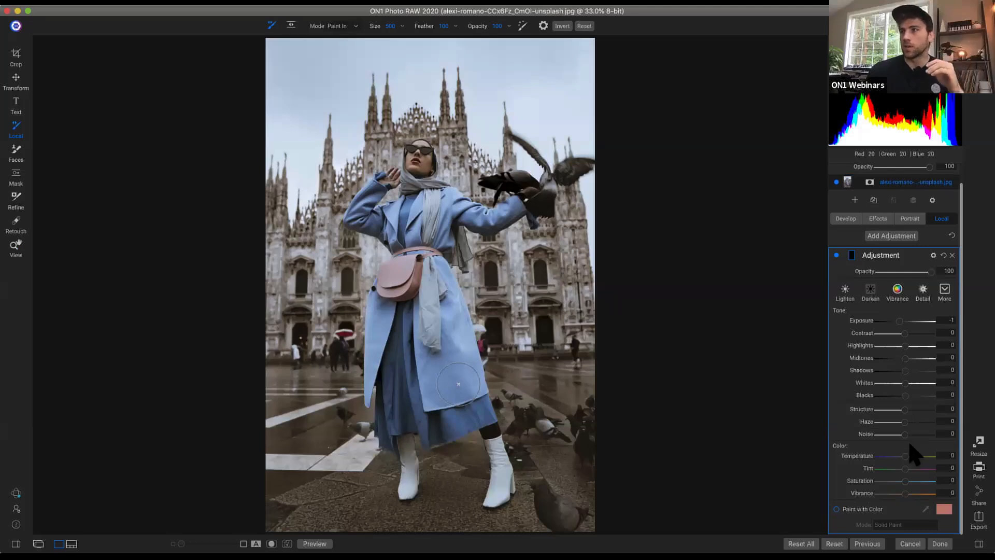
{"action": "left_click", "coordinate": [837, 509]}
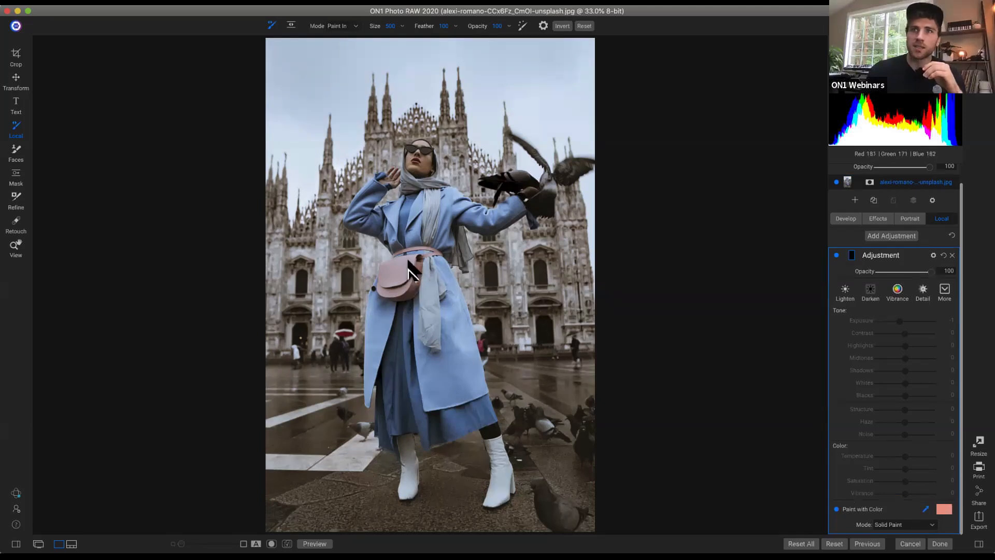
{"action": "left_click", "coordinate": [409, 269]}
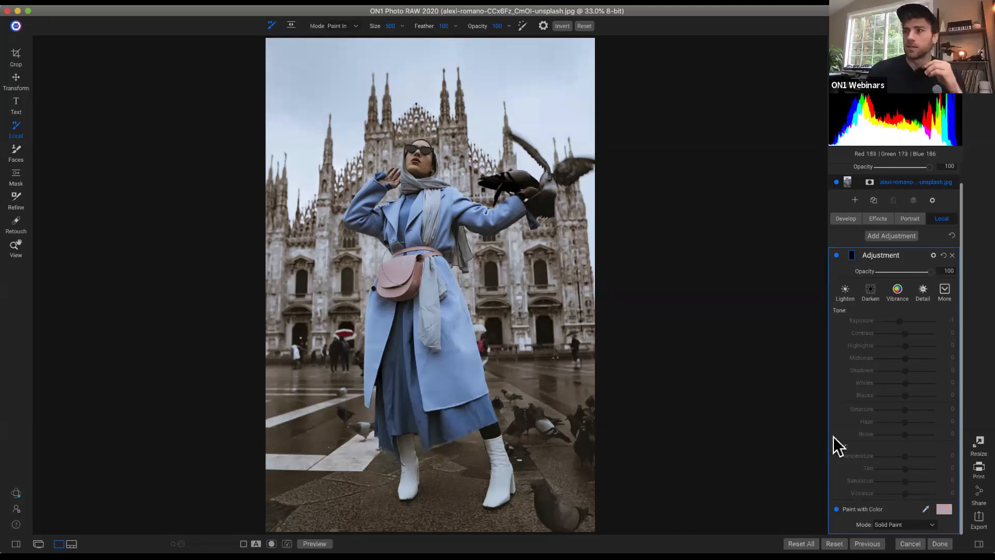
Step: Replace the sampled paint color with a pale mint green picked from the color spectrum
{"action": "left_click", "coordinate": [944, 509]}
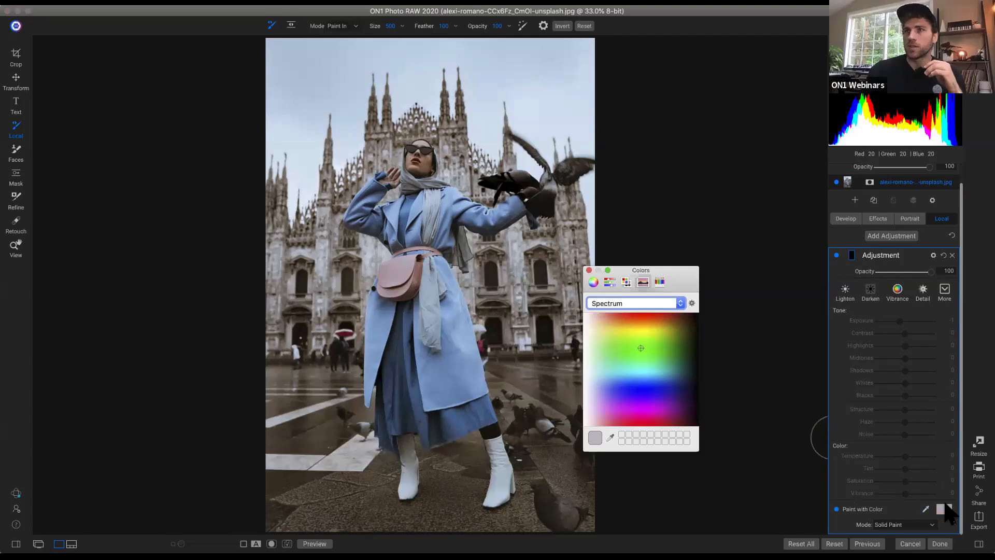
{"action": "left_click", "coordinate": [638, 351]}
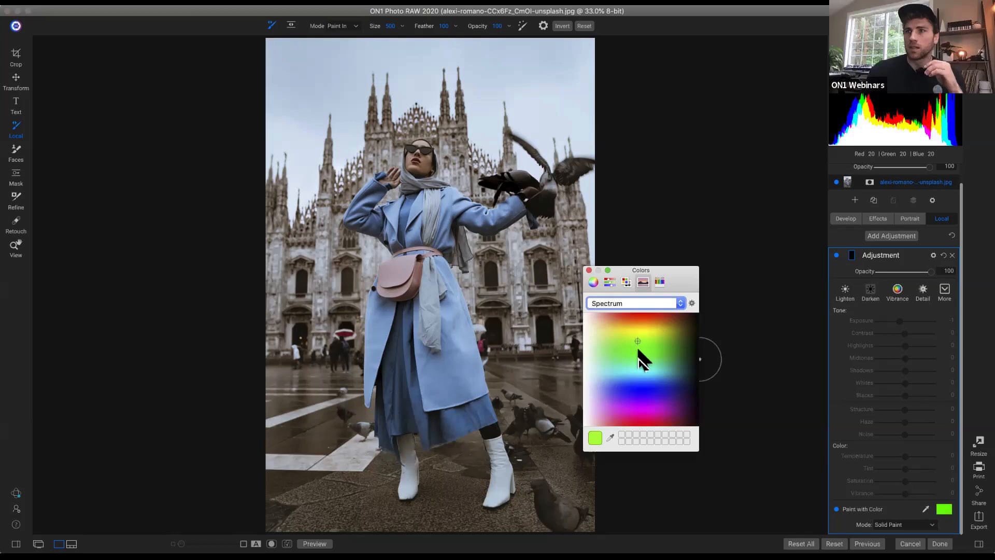
{"action": "left_click", "coordinate": [597, 409]}
{"action": "left_click_drag", "start_coordinate": [601, 407], "coordinate": [595, 357]}
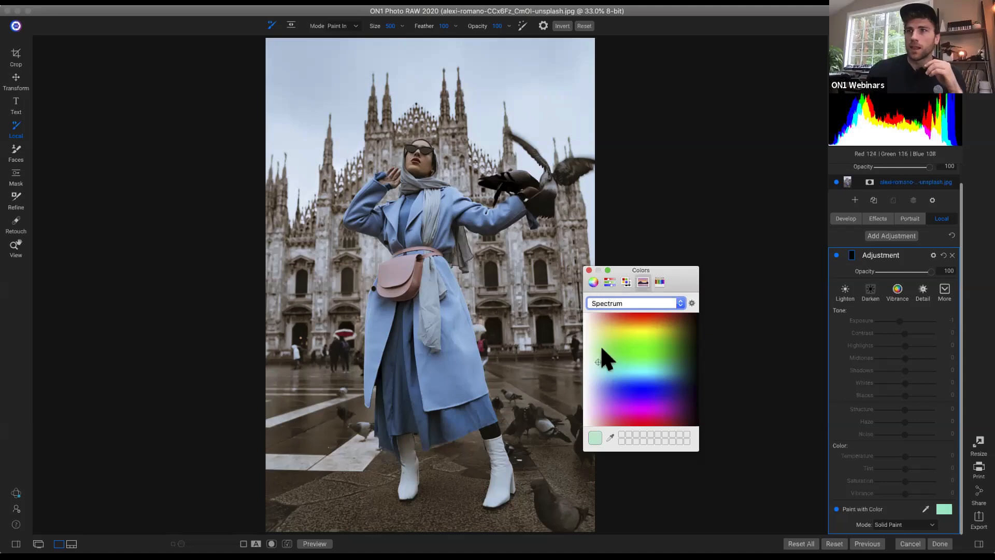
Step: Choose a pale green paint colour for the adjustment from the spectrum and the colour wheel
{"action": "left_click", "coordinate": [604, 357]}
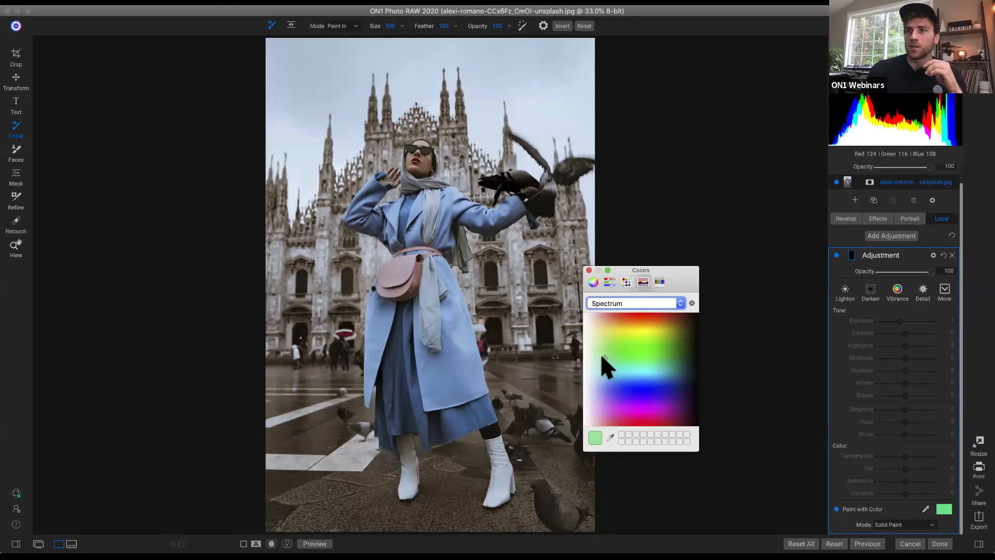
{"action": "left_click", "coordinate": [588, 270]}
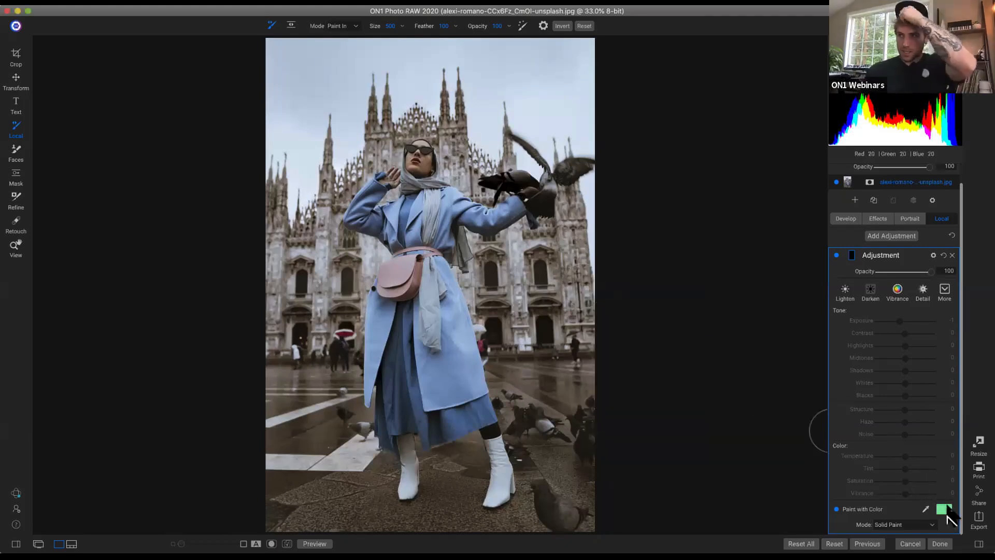
{"action": "left_click", "coordinate": [944, 510]}
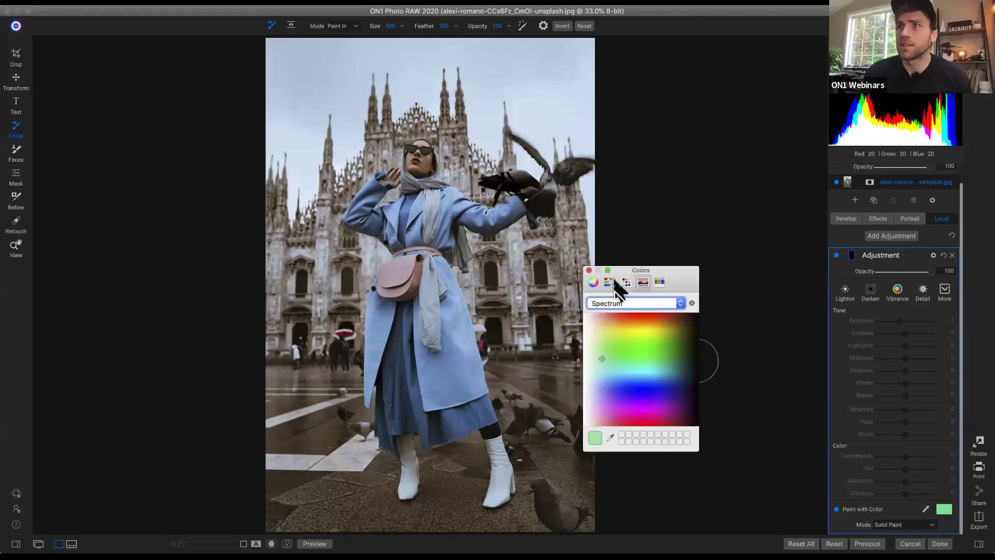
{"action": "left_click", "coordinate": [593, 282]}
{"action": "left_click_drag", "start_coordinate": [631, 343], "coordinate": [641, 345]}
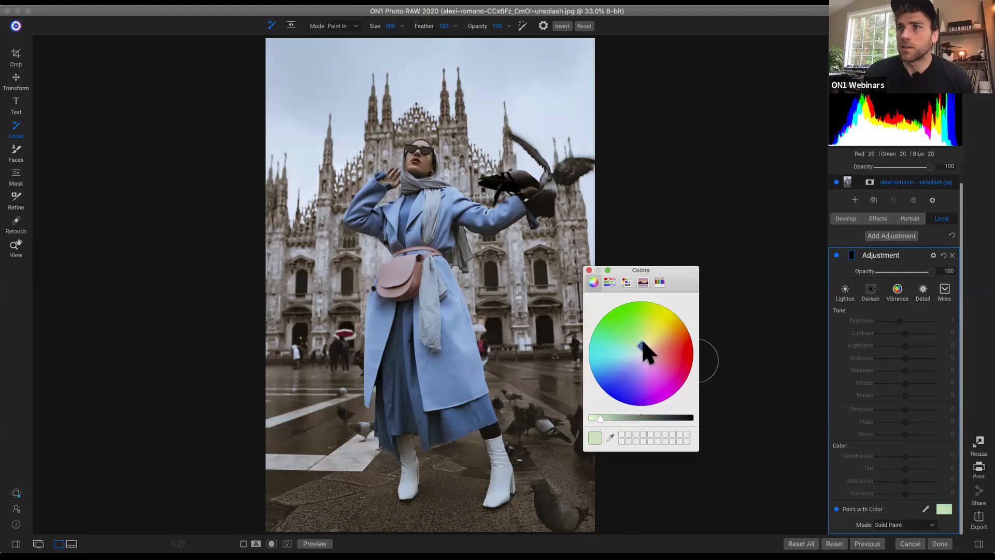
{"action": "left_click", "coordinate": [589, 270]}
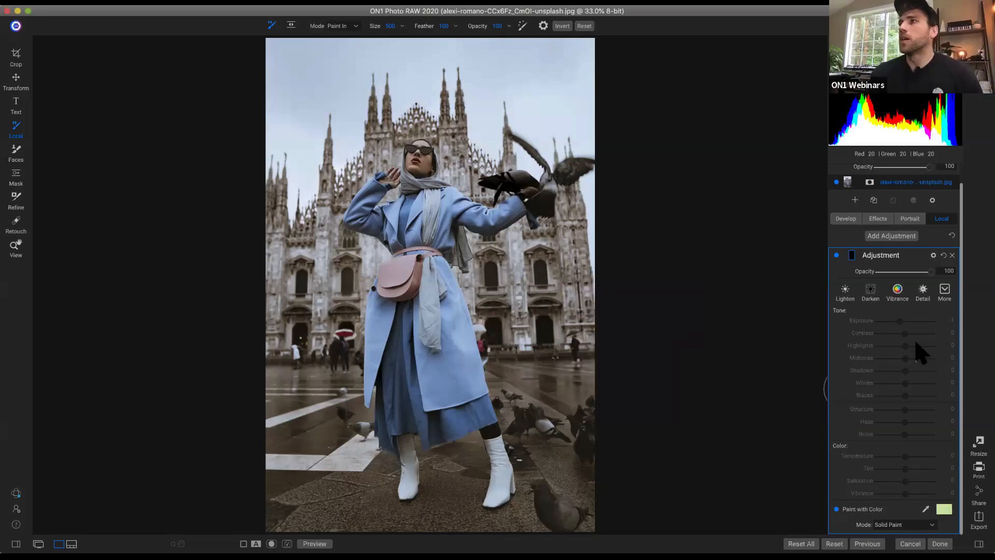
Step: Show the adjustment's blending options and set its blending mode to Hue
{"action": "left_click", "coordinate": [935, 254]}
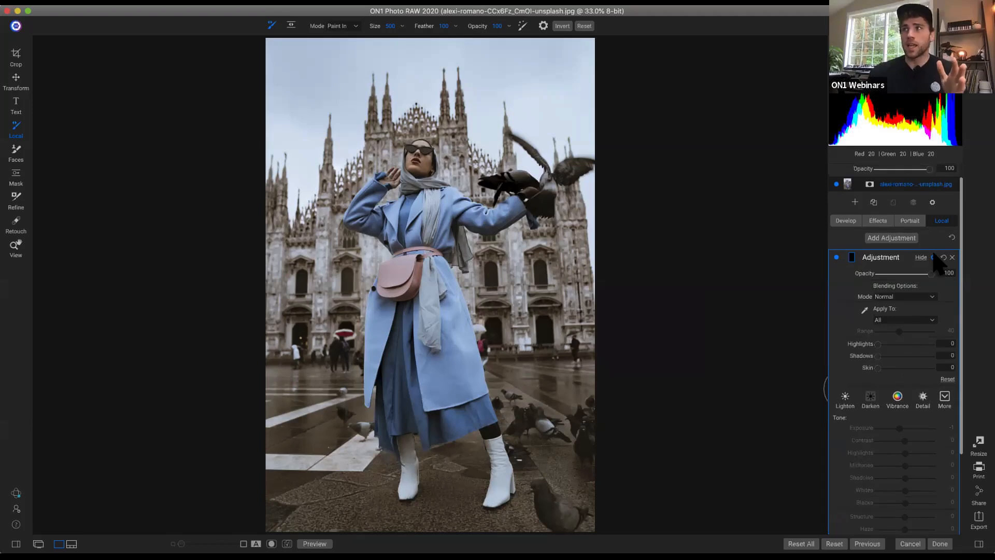
{"action": "scroll", "coordinate": [960, 362], "scroll_direction": "down", "scroll_amount": 3}
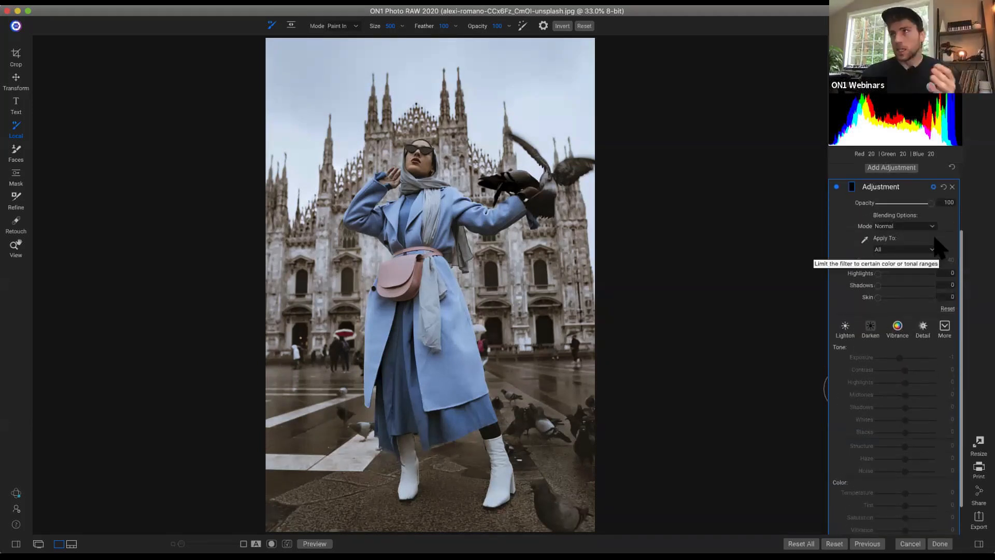
{"action": "left_click", "coordinate": [929, 227]}
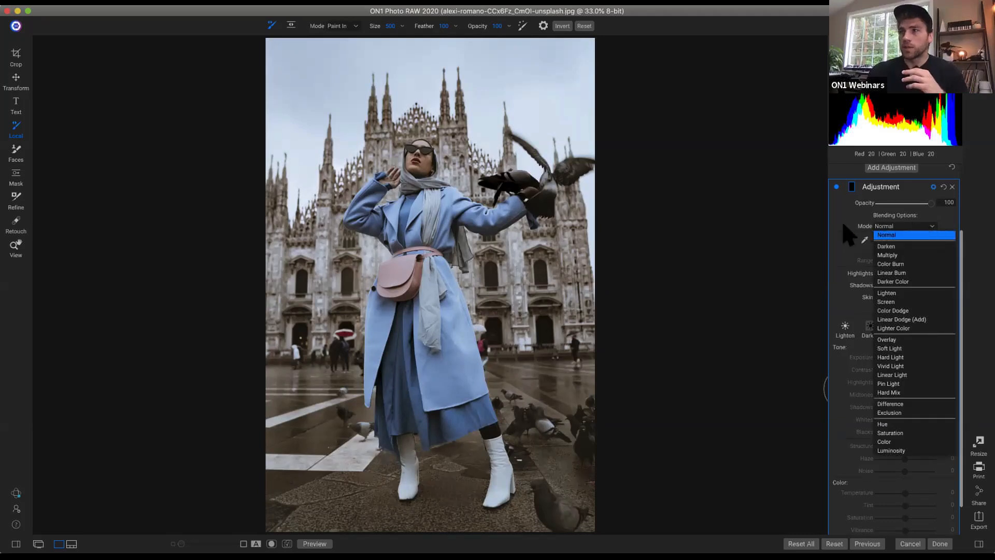
{"action": "left_click", "coordinate": [884, 424]}
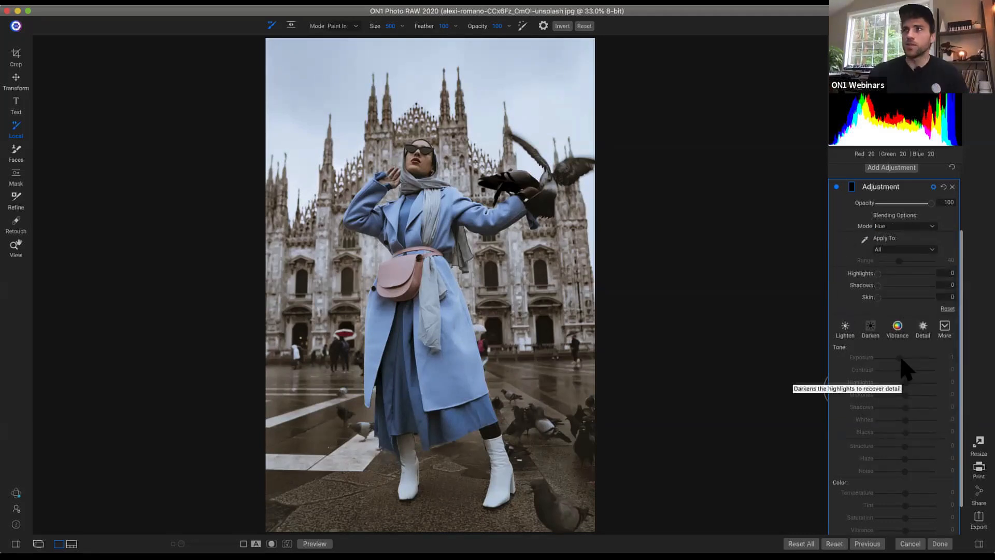
Step: Sample the paint colour from the woman's pink handbag and shift it slightly to a stronger pink on the colour wheel
{"action": "scroll", "coordinate": [901, 375], "scroll_direction": "down", "scroll_amount": 3}
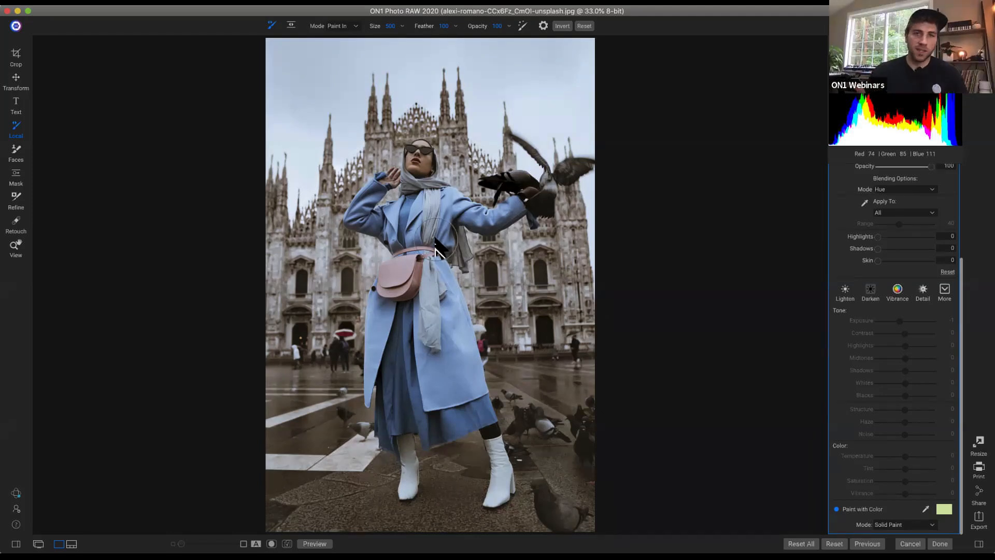
{"action": "left_click", "coordinate": [926, 510]}
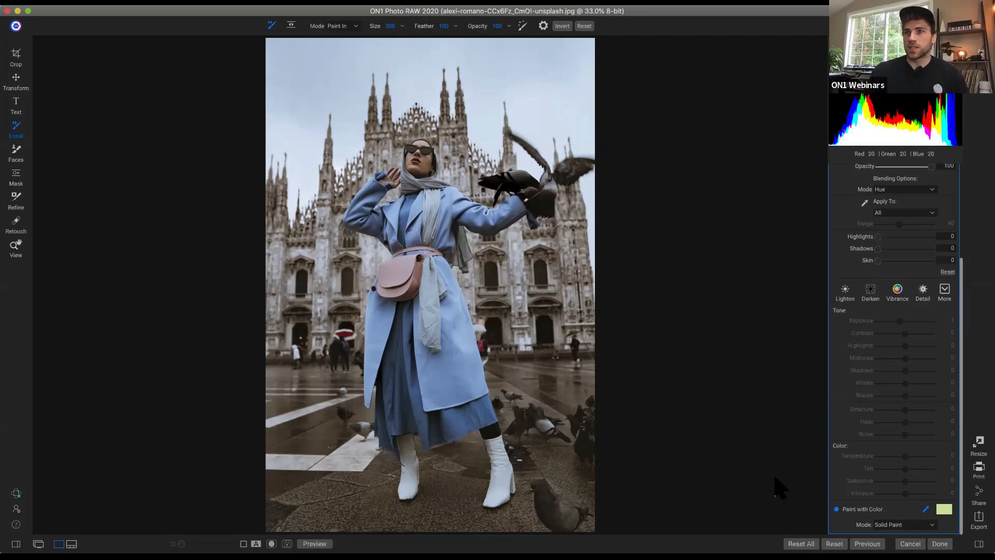
{"action": "left_click", "coordinate": [397, 269]}
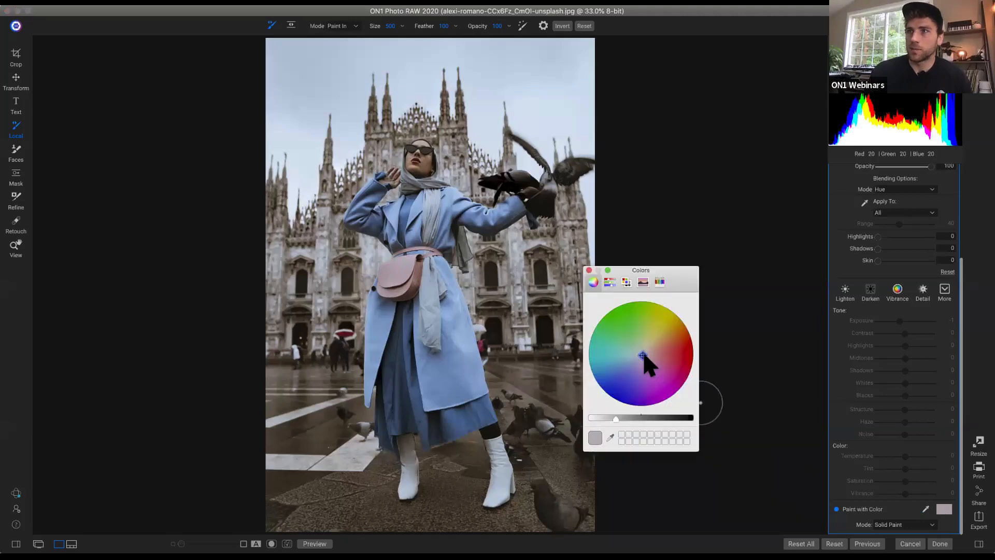
{"action": "left_click_drag", "start_coordinate": [644, 355], "coordinate": [646, 356]}
{"action": "left_click", "coordinate": [589, 270]}
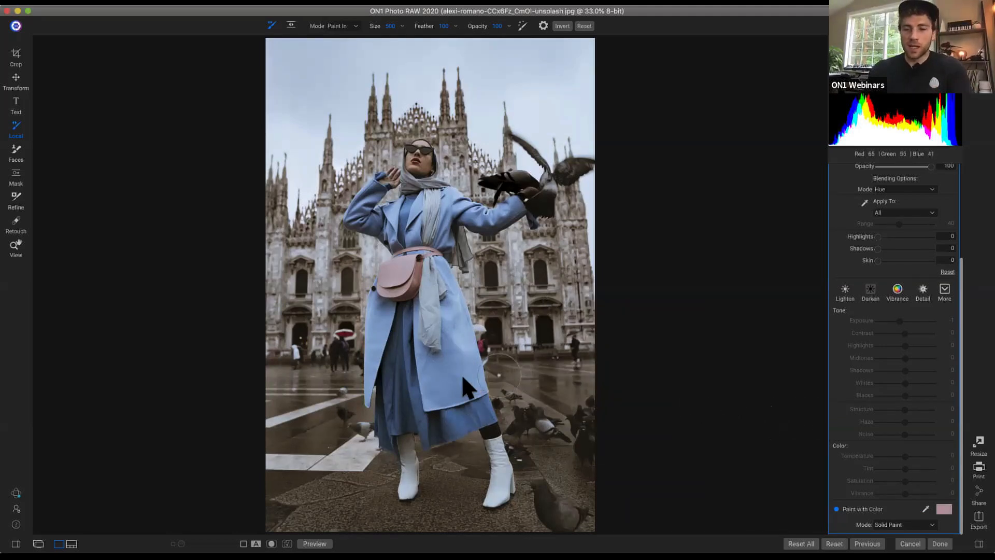
Step: Paint the pink over the woman's blue coat and dress, using brush size 800 for the lower part and about 350 for the rest
{"action": "scroll", "coordinate": [451, 391], "scroll_direction": "up", "scroll_amount": 3}
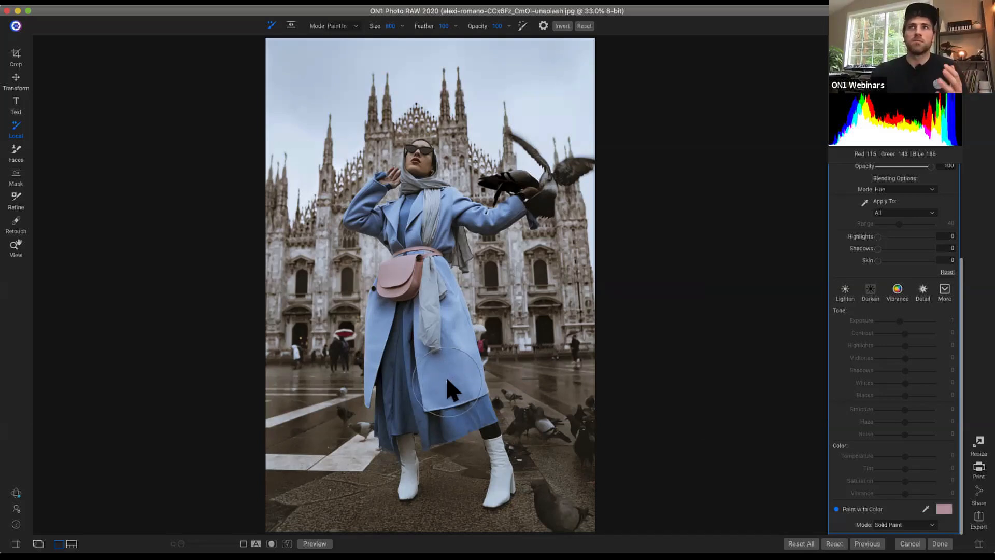
{"action": "mouse_move", "coordinate": [446, 375]}
{"action": "left_mouse_down"}
{"action": "mouse_move", "coordinate": [446, 399]}
{"action": "mouse_move", "coordinate": [439, 325]}
{"action": "mouse_move", "coordinate": [463, 383]}
{"action": "mouse_move", "coordinate": [463, 417]}
{"action": "mouse_move", "coordinate": [441, 423]}
{"action": "mouse_move", "coordinate": [431, 418]}
{"action": "mouse_move", "coordinate": [431, 318]}
{"action": "mouse_move", "coordinate": [428, 355]}
{"action": "mouse_move", "coordinate": [404, 402]}
{"action": "mouse_move", "coordinate": [427, 336]}
{"action": "mouse_move", "coordinate": [448, 363]}
{"action": "mouse_move", "coordinate": [446, 415]}
{"action": "left_mouse_up"}
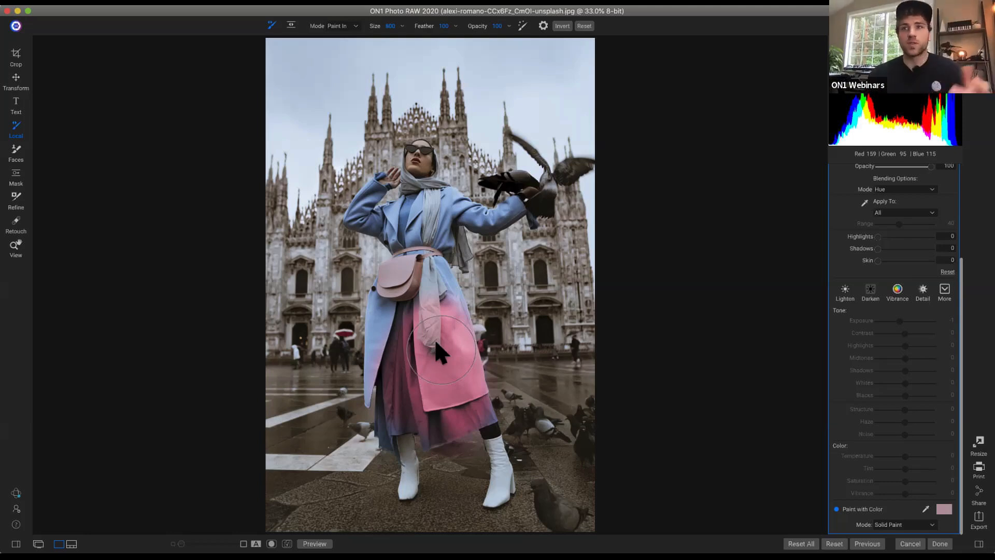
{"action": "key", "text": "bracketleft"}
{"action": "key", "text": "bracketleft"}
{"action": "key", "text": "bracketleft"}
{"action": "key", "text": "bracketleft"}
{"action": "key", "text": "bracketleft"}
{"action": "left_click_drag", "start_coordinate": [437, 263], "coordinate": [457, 320]}
{"action": "key", "text": "bracketright"}
{"action": "mouse_move", "coordinate": [434, 257]}
{"action": "left_mouse_down"}
{"action": "mouse_move", "coordinate": [448, 193]}
{"action": "mouse_move", "coordinate": [491, 221]}
{"action": "mouse_move", "coordinate": [516, 208]}
{"action": "mouse_move", "coordinate": [485, 227]}
{"action": "mouse_move", "coordinate": [448, 191]}
{"action": "mouse_move", "coordinate": [412, 221]}
{"action": "mouse_move", "coordinate": [423, 250]}
{"action": "mouse_move", "coordinate": [398, 252]}
{"action": "mouse_move", "coordinate": [391, 212]}
{"action": "mouse_move", "coordinate": [435, 188]}
{"action": "mouse_move", "coordinate": [436, 202]}
{"action": "mouse_move", "coordinate": [387, 226]}
{"action": "mouse_move", "coordinate": [355, 222]}
{"action": "mouse_move", "coordinate": [377, 183]}
{"action": "mouse_move", "coordinate": [346, 224]}
{"action": "mouse_move", "coordinate": [415, 235]}
{"action": "mouse_move", "coordinate": [443, 216]}
{"action": "mouse_move", "coordinate": [450, 266]}
{"action": "mouse_move", "coordinate": [442, 290]}
{"action": "mouse_move", "coordinate": [431, 280]}
{"action": "mouse_move", "coordinate": [423, 329]}
{"action": "mouse_move", "coordinate": [427, 298]}
{"action": "mouse_move", "coordinate": [386, 324]}
{"action": "mouse_move", "coordinate": [373, 298]}
{"action": "mouse_move", "coordinate": [372, 407]}
{"action": "mouse_move", "coordinate": [392, 410]}
{"action": "mouse_move", "coordinate": [388, 451]}
{"action": "mouse_move", "coordinate": [382, 429]}
{"action": "mouse_move", "coordinate": [394, 446]}
{"action": "mouse_move", "coordinate": [434, 440]}
{"action": "mouse_move", "coordinate": [438, 450]}
{"action": "mouse_move", "coordinate": [497, 425]}
{"action": "mouse_move", "coordinate": [473, 406]}
{"action": "left_mouse_up"}
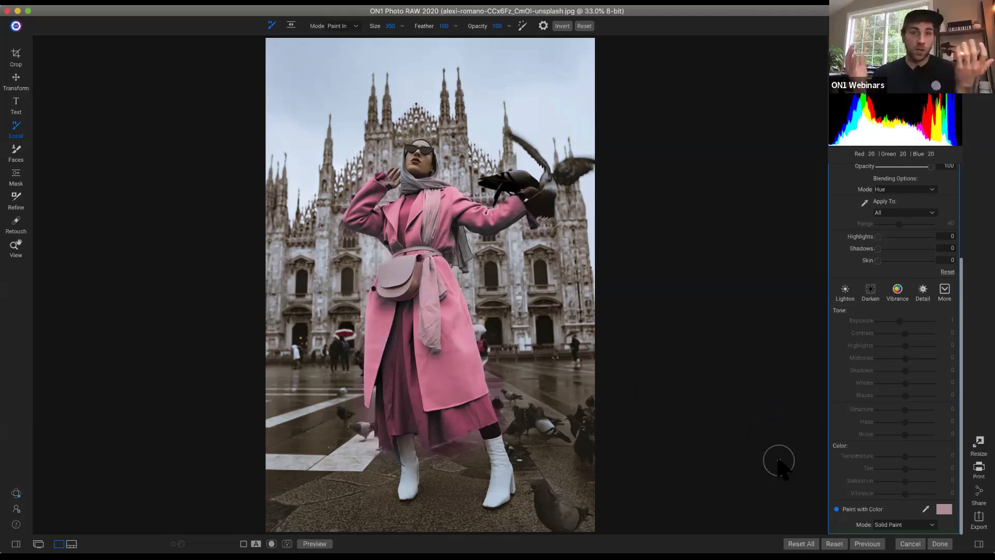
Step: Switch the adjustment off and on repeatedly to compare the coat before and after recolouring
{"action": "scroll", "coordinate": [891, 418], "scroll_direction": "up", "scroll_amount": 5}
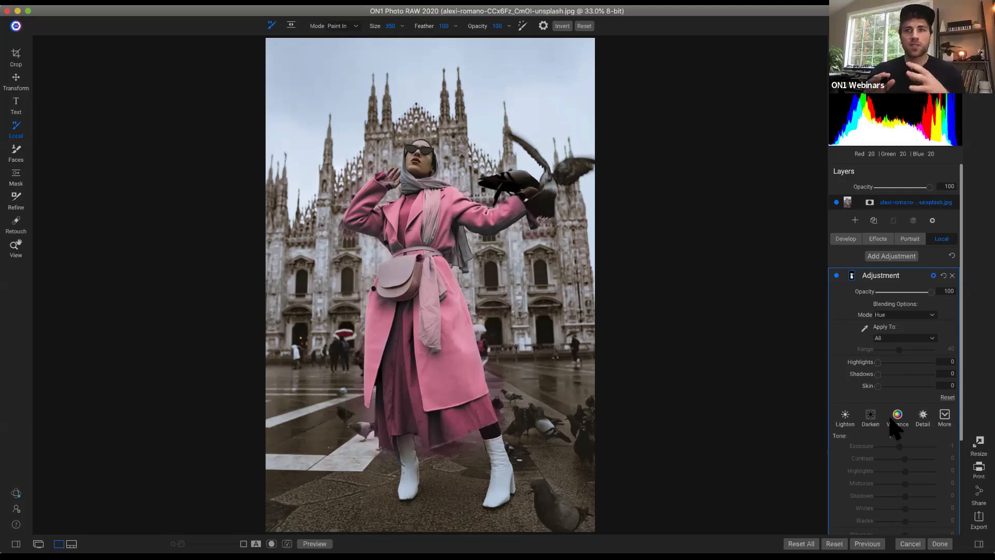
{"action": "left_click", "coordinate": [836, 275]}
{"action": "left_click", "coordinate": [837, 275]}
{"action": "left_click", "coordinate": [837, 275]}
{"action": "left_click", "coordinate": [836, 275]}
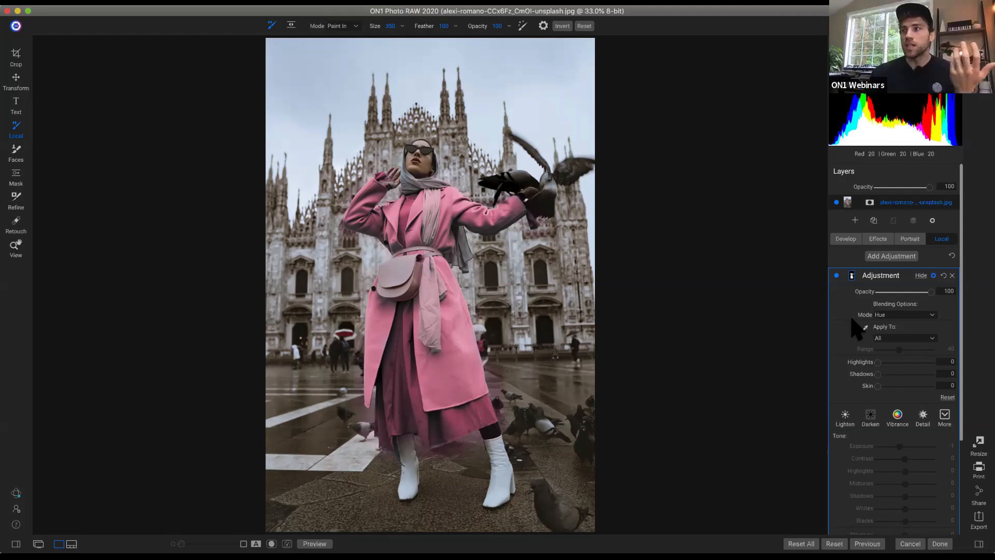
Step: Try a green paint colour on the coat, and settle on a deep red from the colour wheel
{"action": "scroll", "coordinate": [886, 346], "scroll_direction": "down", "scroll_amount": 3}
{"action": "scroll", "coordinate": [953, 504], "scroll_direction": "down", "scroll_amount": 2}
{"action": "left_click", "coordinate": [944, 509]}
{"action": "left_click", "coordinate": [632, 315]}
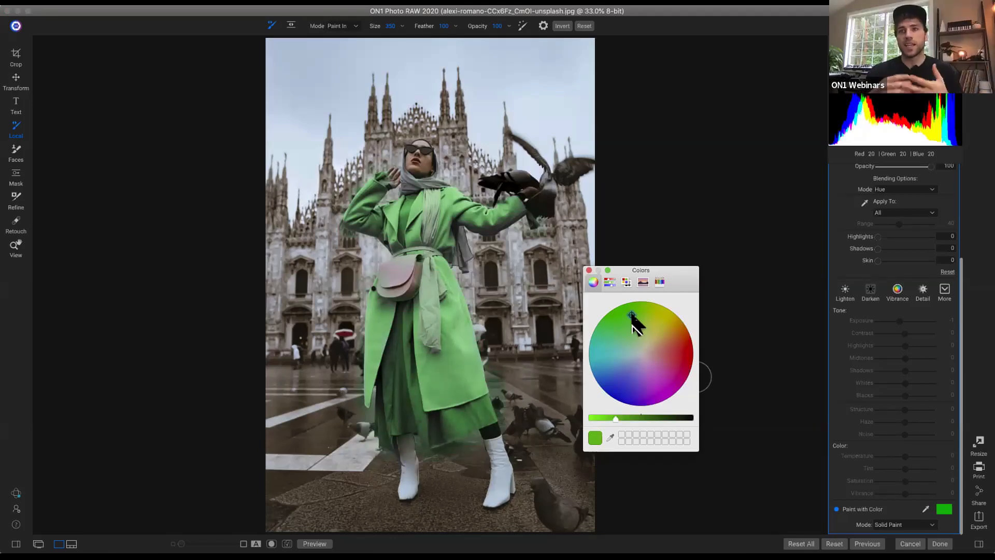
{"action": "left_click", "coordinate": [686, 355]}
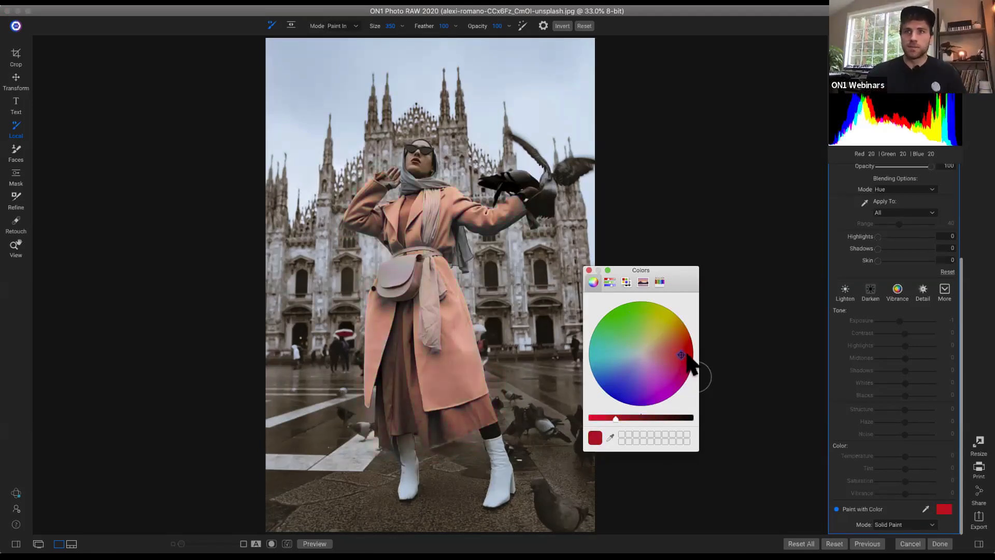
{"action": "left_click", "coordinate": [685, 359]}
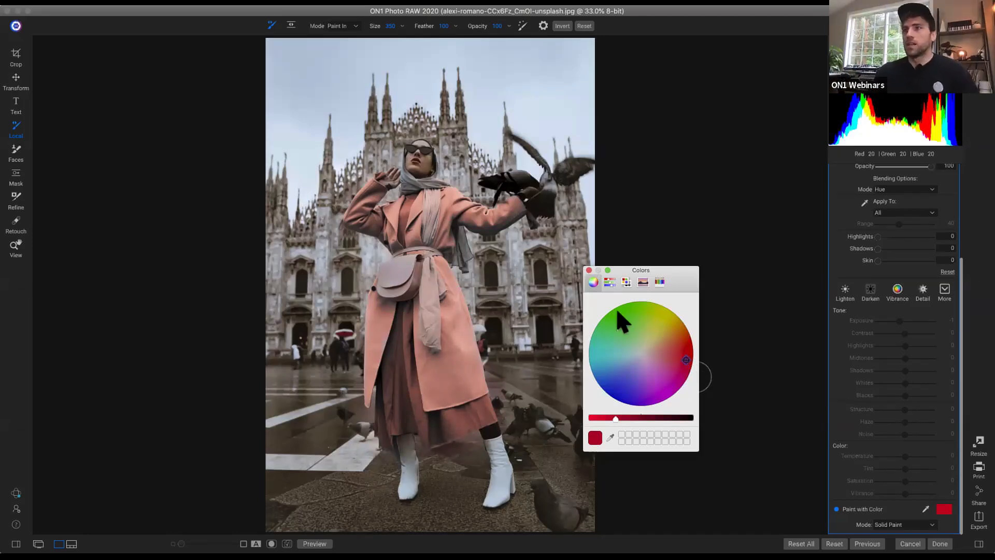
{"action": "left_click", "coordinate": [589, 270]}
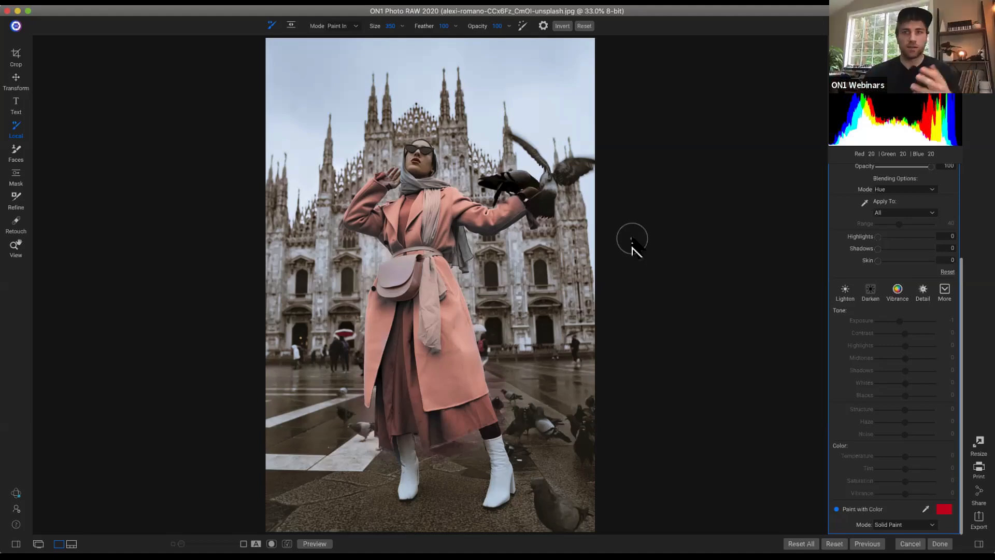
Step: Open the photo of the four coloured markers from the filmstrip and return to the large single-photo view
{"action": "scroll", "coordinate": [905, 383], "scroll_direction": "up", "scroll_amount": 3}
{"action": "scroll", "coordinate": [905, 382], "scroll_direction": "up", "scroll_amount": 5}
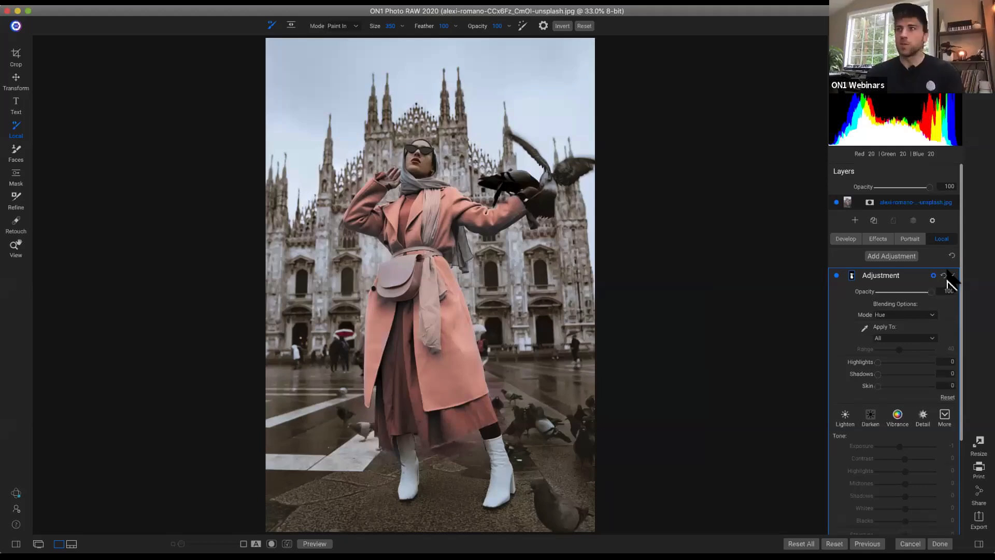
{"action": "key", "text": "n"}
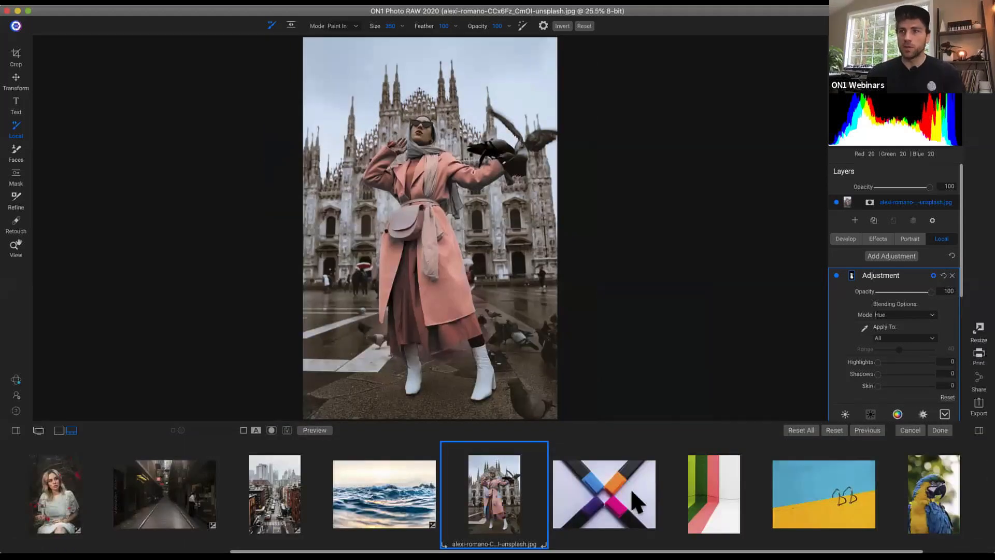
{"action": "left_click", "coordinate": [630, 487]}
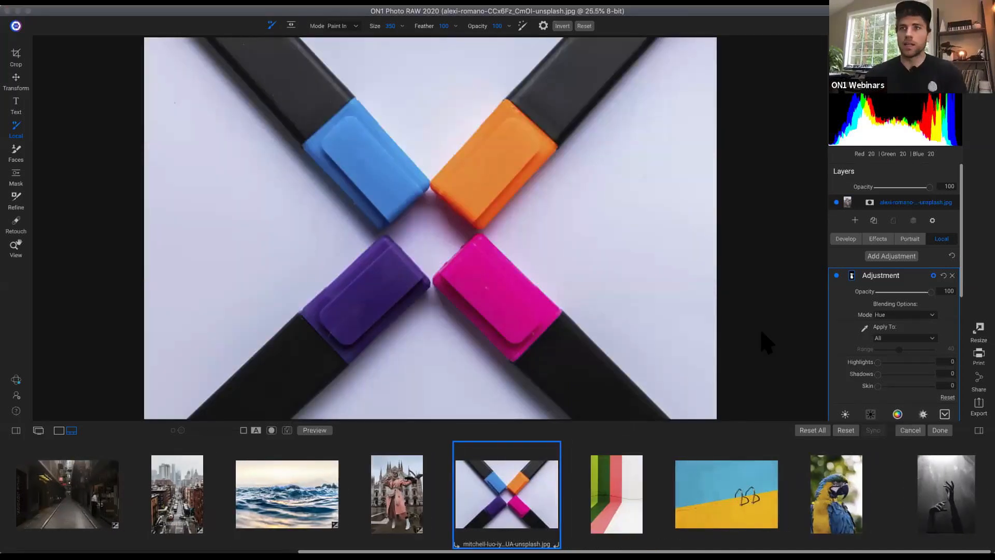
{"action": "key", "text": "e"}
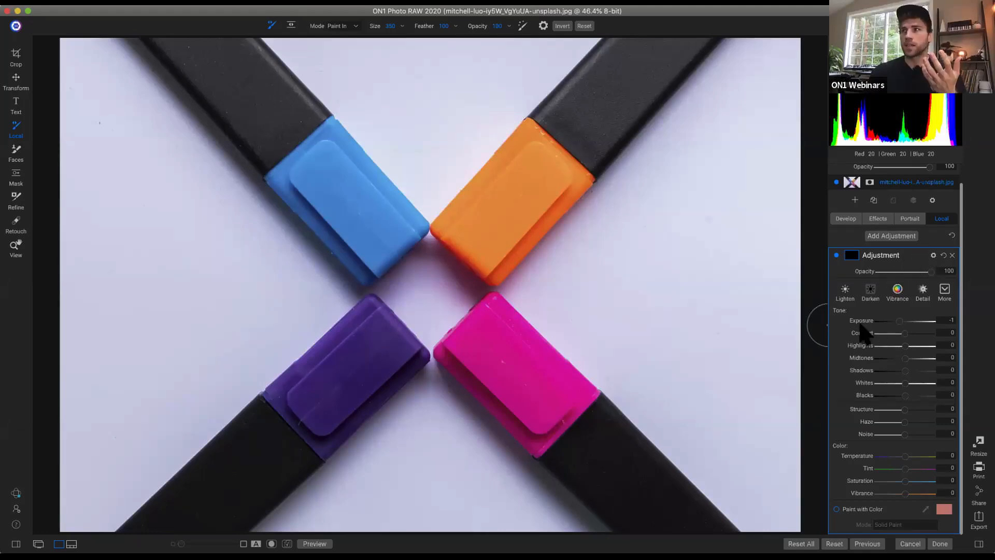
Step: Rename the marker photo's local adjustment as Color Blend
{"action": "double_click", "coordinate": [885, 256]}
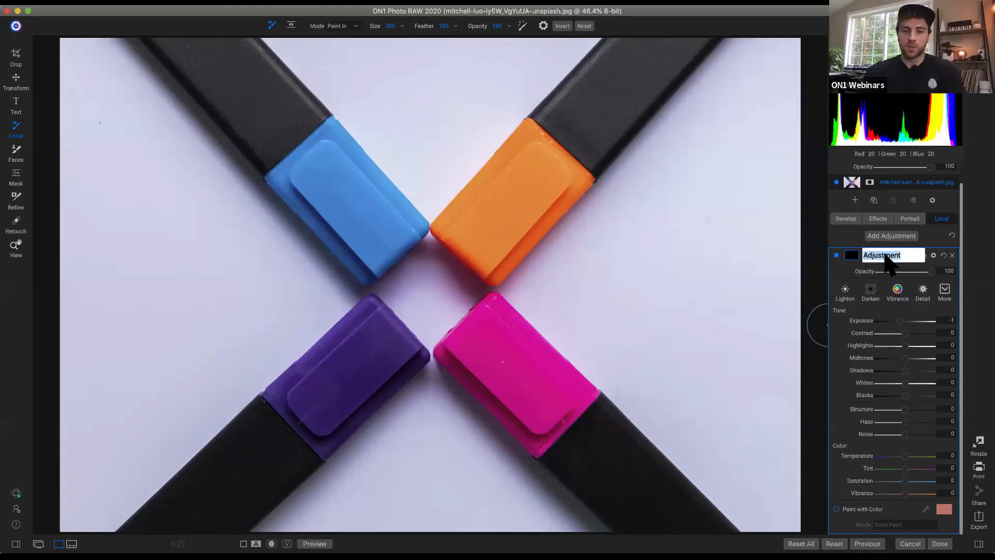
{"action": "type", "text": "Color Blend"}
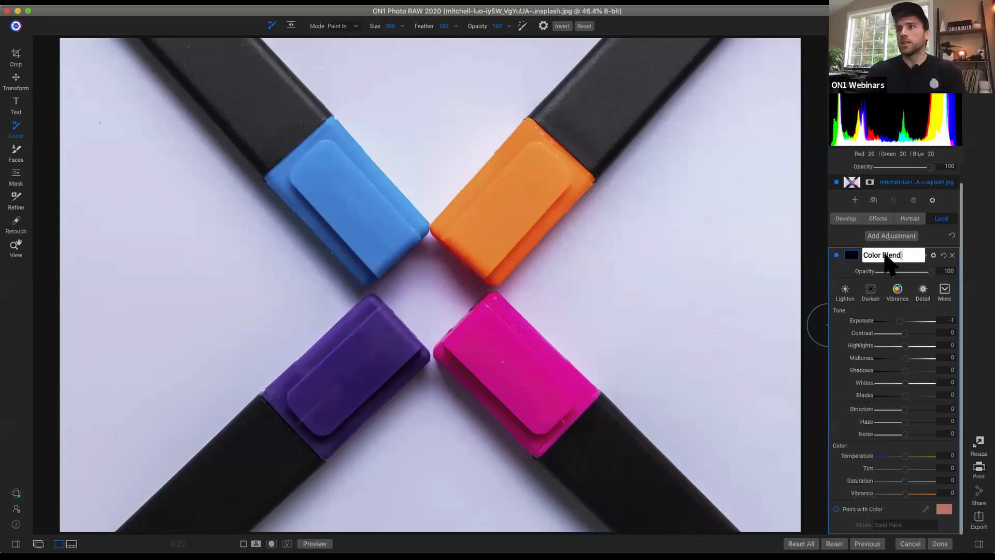
{"action": "key", "text": "Return"}
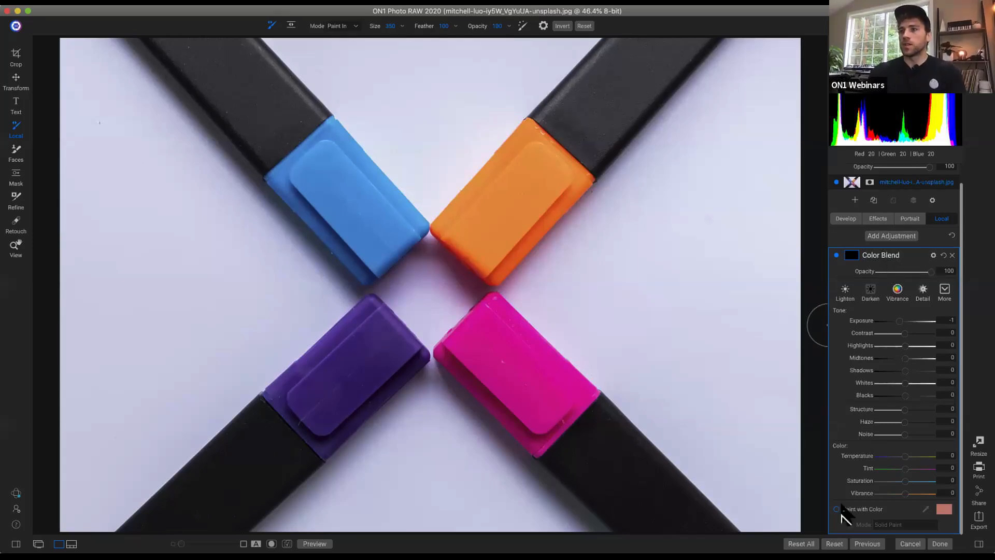
Step: Enable Paint with Color for the adjustment and sample its colour from the orange marker
{"action": "left_click", "coordinate": [856, 509]}
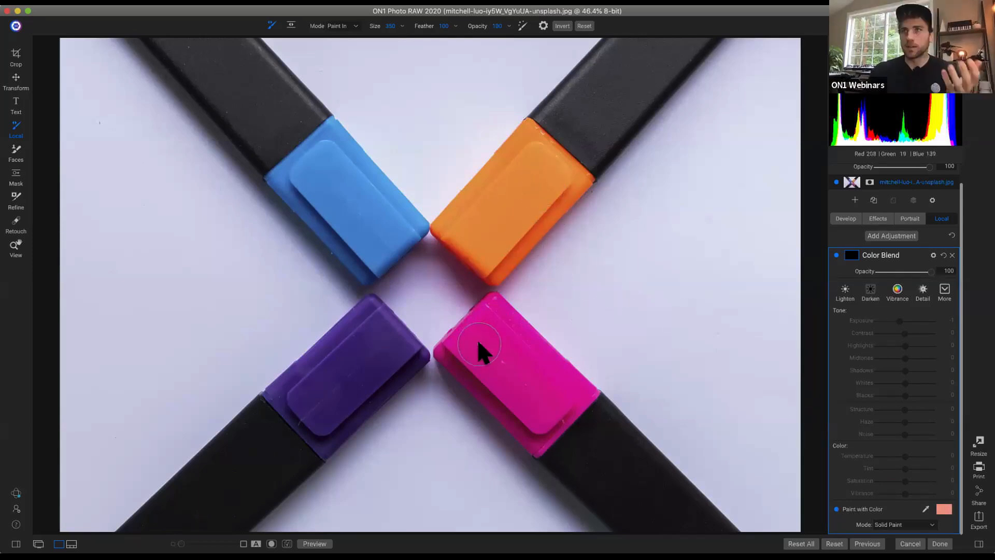
{"action": "left_click", "coordinate": [926, 509]}
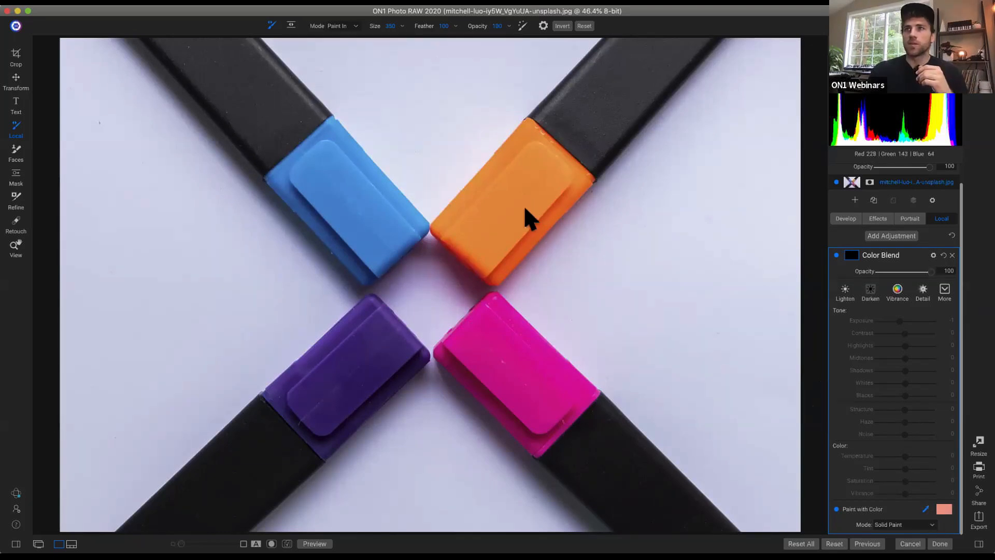
{"action": "left_click", "coordinate": [540, 204]}
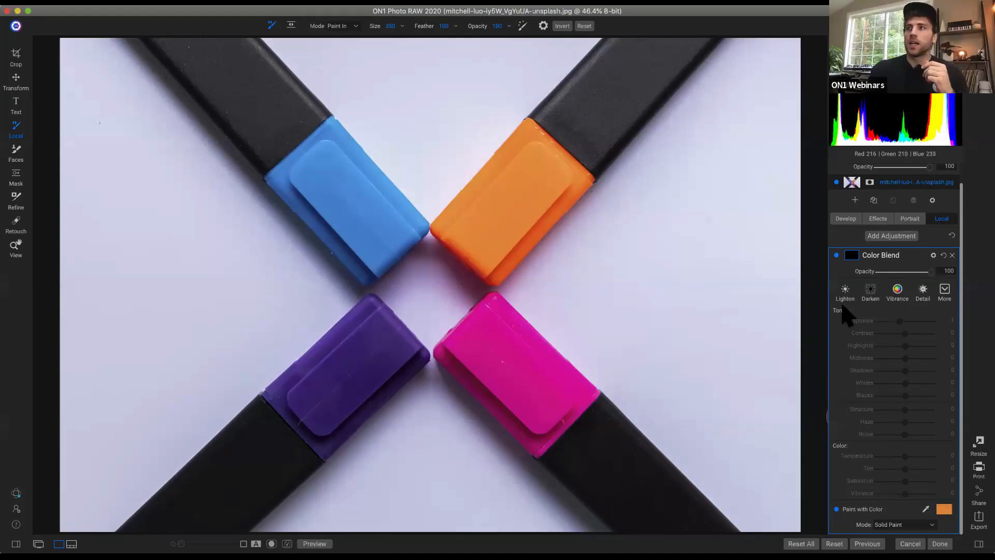
Step: Show the Color Blend adjustment's blending options and set its blending mode to Color
{"action": "left_click", "coordinate": [934, 255]}
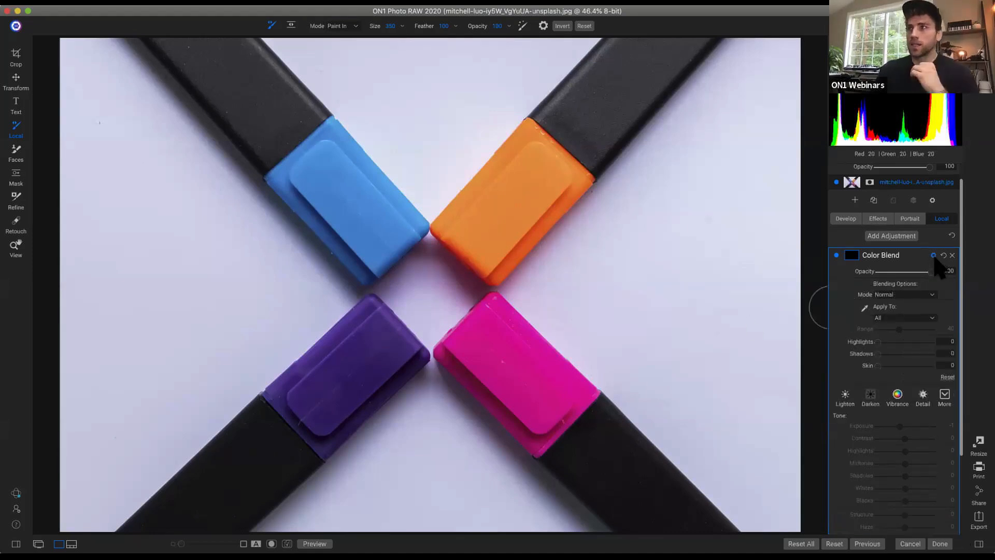
{"action": "left_click", "coordinate": [911, 295]}
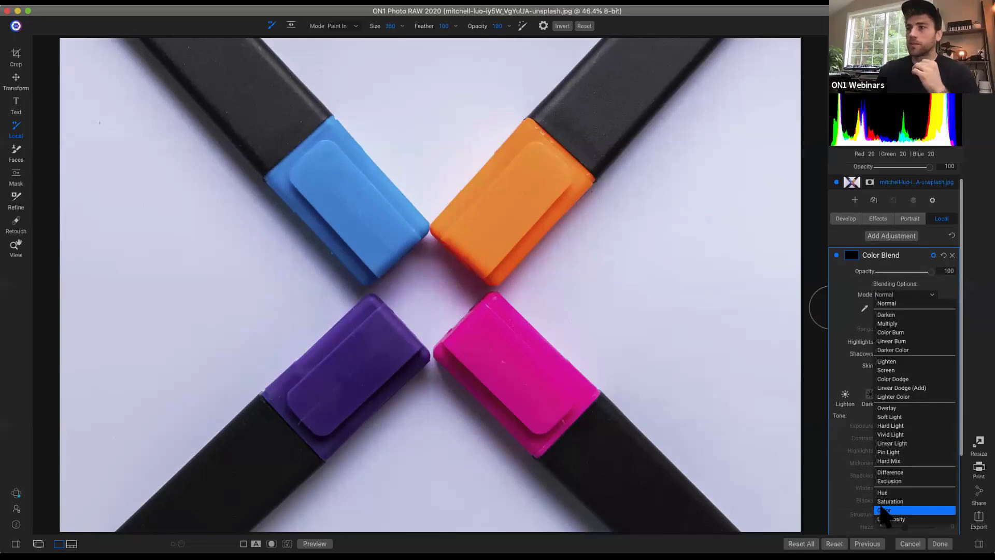
{"action": "left_click", "coordinate": [880, 510]}
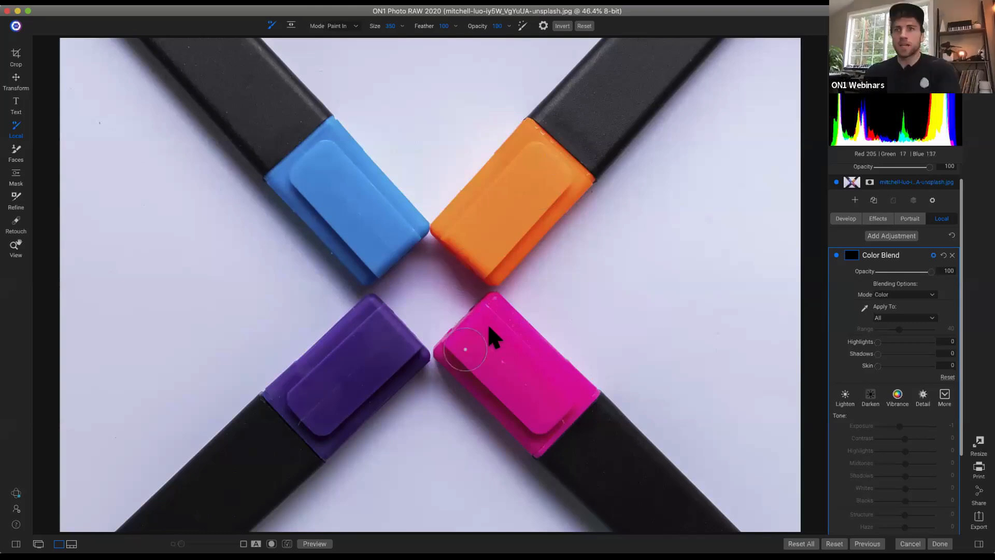
Step: Enlarge the brush to size 600 and paint the Color Blend adjustment's orange over the pink and blue markers
{"action": "key", "text": "bracketright"}
{"action": "key", "text": "bracketright"}
{"action": "key", "text": "bracketright"}
{"action": "key", "text": "bracketright"}
{"action": "key", "text": "bracketright"}
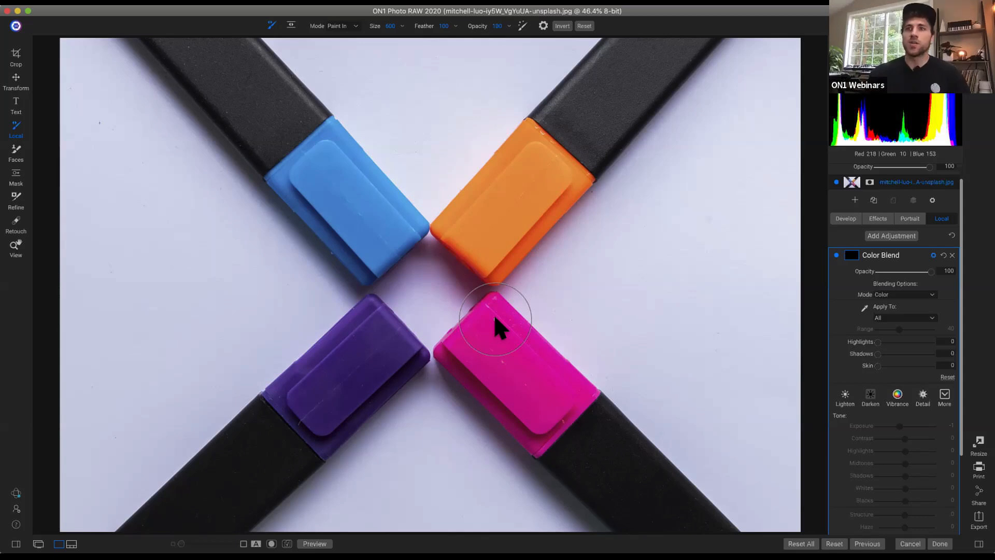
{"action": "mouse_move", "coordinate": [493, 318]}
{"action": "left_mouse_down"}
{"action": "mouse_move", "coordinate": [570, 393]}
{"action": "mouse_move", "coordinate": [587, 394]}
{"action": "mouse_move", "coordinate": [534, 444]}
{"action": "mouse_move", "coordinate": [454, 343]}
{"action": "mouse_move", "coordinate": [504, 333]}
{"action": "left_mouse_up"}
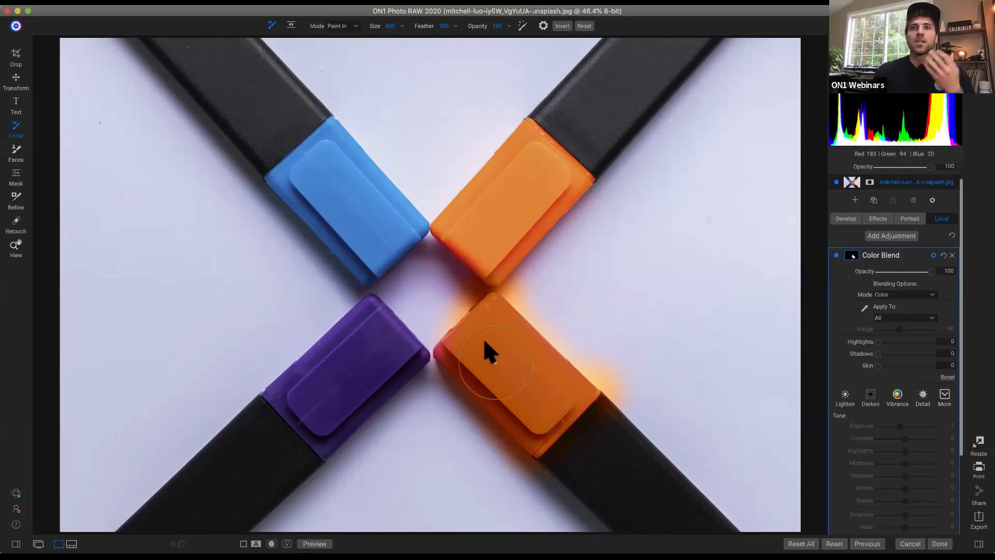
{"action": "mouse_move", "coordinate": [395, 229]}
{"action": "left_mouse_down"}
{"action": "mouse_move", "coordinate": [412, 231]}
{"action": "mouse_move", "coordinate": [334, 143]}
{"action": "mouse_move", "coordinate": [295, 160]}
{"action": "mouse_move", "coordinate": [363, 255]}
{"action": "mouse_move", "coordinate": [411, 240]}
{"action": "left_mouse_up"}
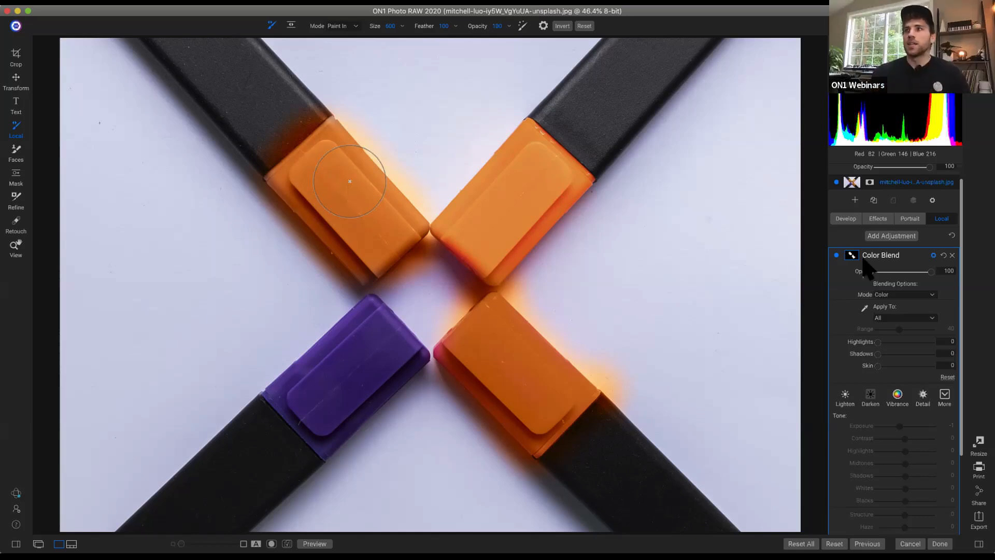
Step: Turn off the Color Blend adjustment and add a new local adjustment named Hue Blend
{"action": "left_click", "coordinate": [837, 255]}
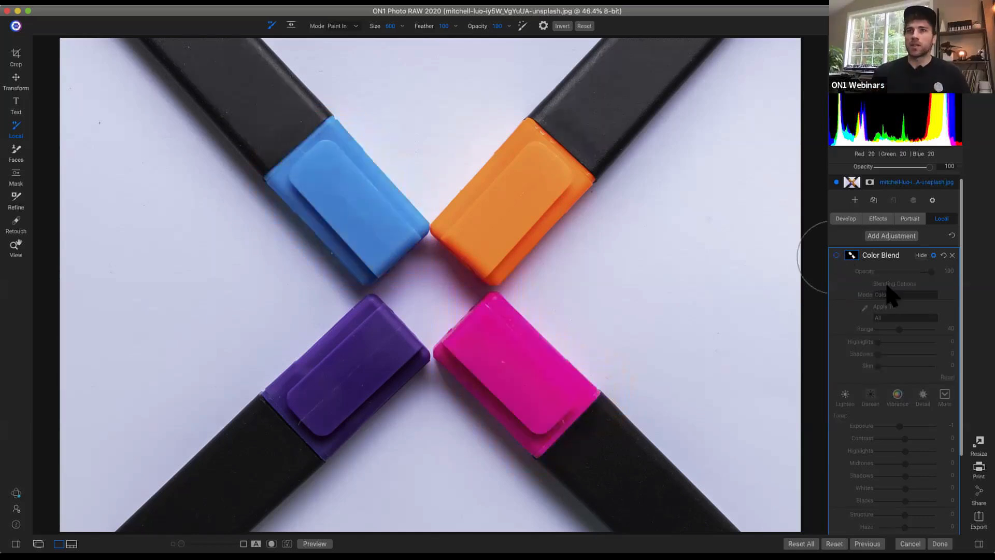
{"action": "left_click", "coordinate": [905, 238]}
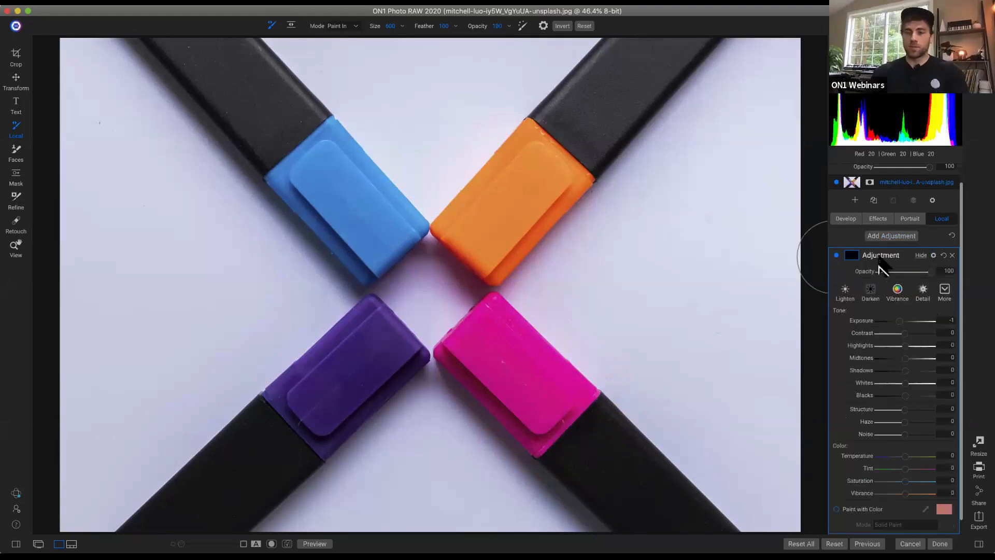
{"action": "double_click", "coordinate": [879, 257]}
{"action": "type", "text": "H"}
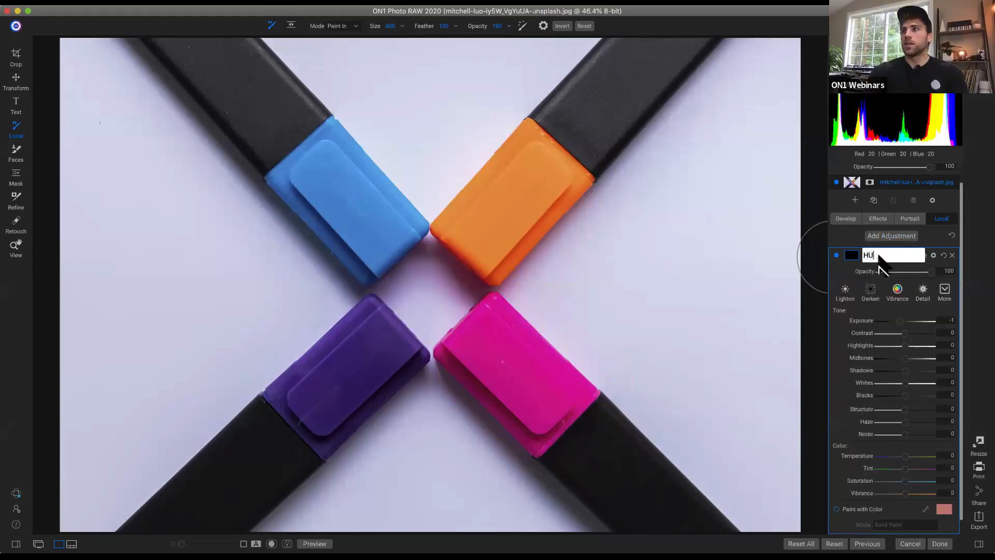
{"action": "type", "text": "ue Blend"}
{"action": "key", "text": "Return"}
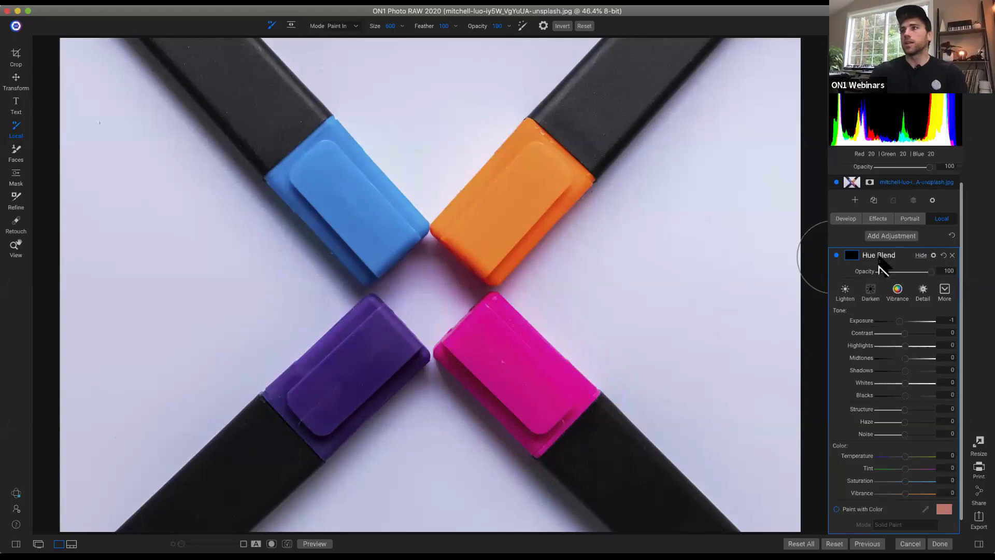
Step: Enable Paint with Color for the Hue Blend adjustment and sample its colour from the orange marker
{"action": "scroll", "coordinate": [892, 410], "scroll_direction": "down", "scroll_amount": 1}
{"action": "left_click", "coordinate": [837, 493]}
{"action": "left_click", "coordinate": [926, 493]}
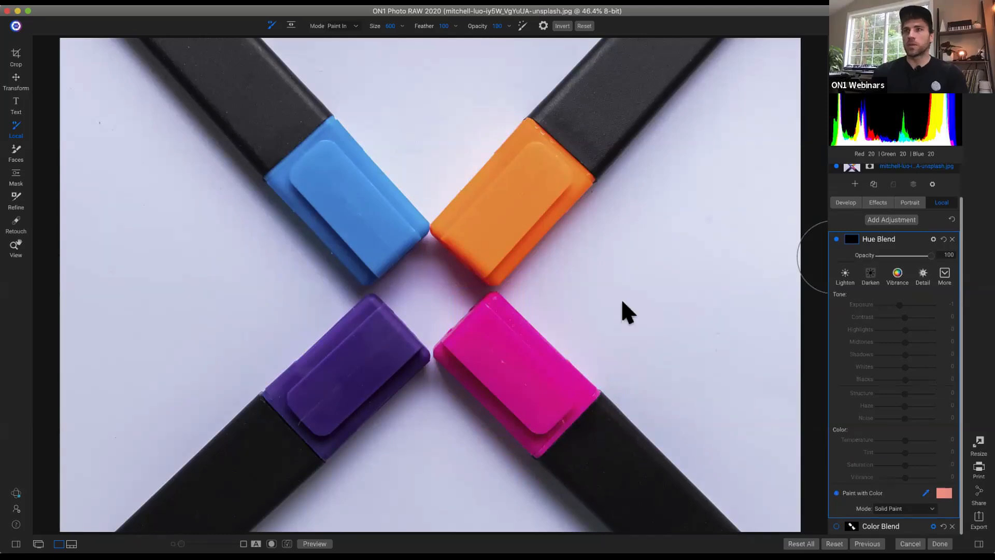
{"action": "left_click", "coordinate": [528, 220]}
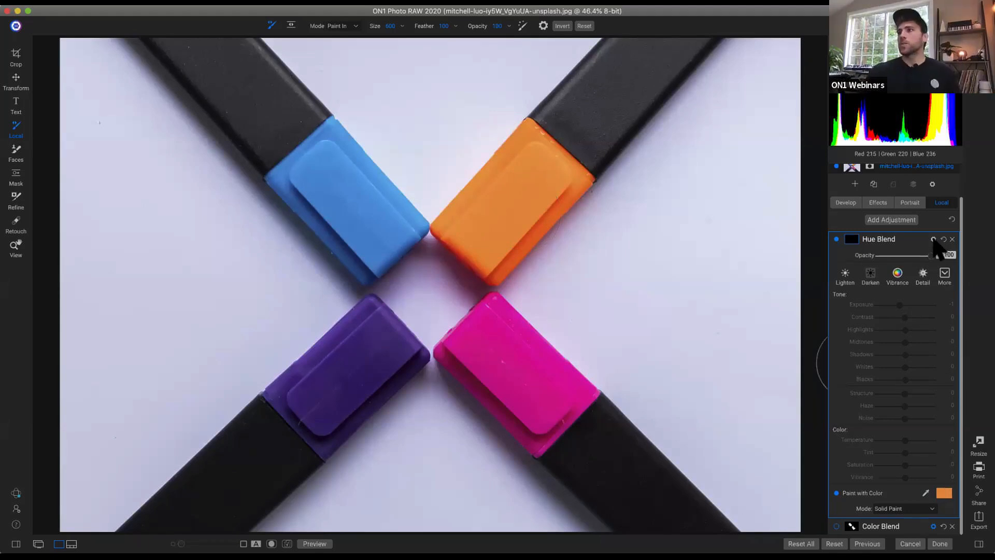
Step: Show the Hue Blend adjustment's blending options and set its blending mode to Hue
{"action": "left_click", "coordinate": [933, 239]}
{"action": "left_click", "coordinate": [899, 279]}
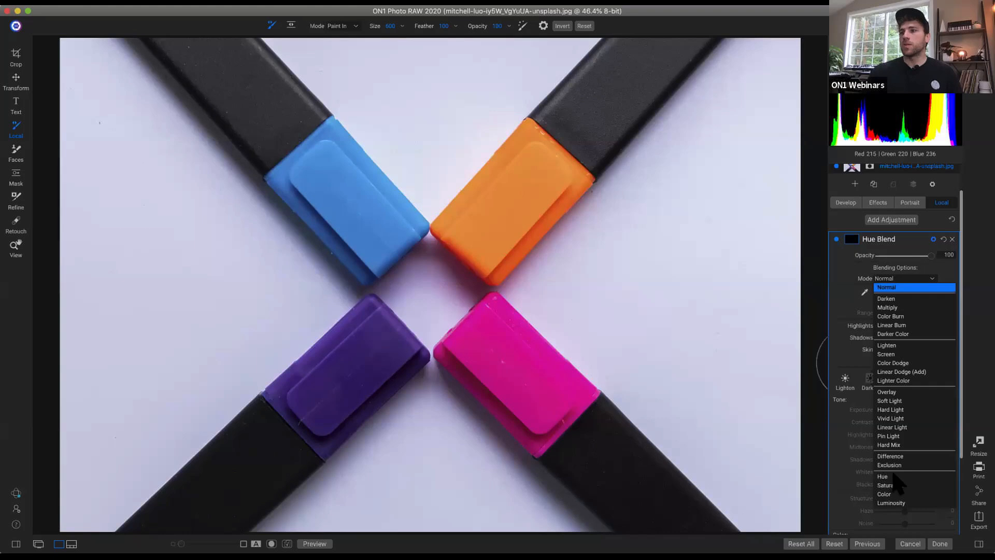
{"action": "left_click", "coordinate": [896, 478]}
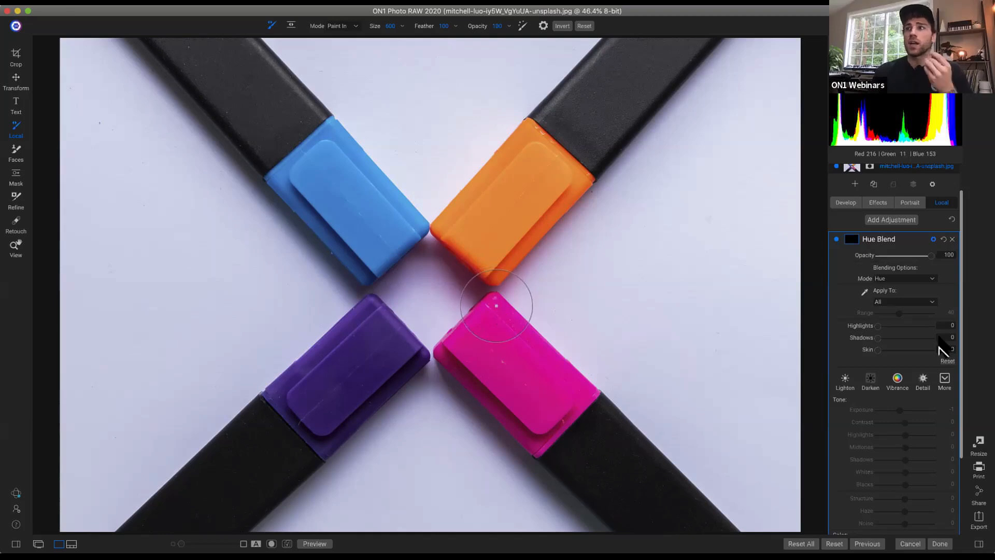
Step: Temporarily display the Color Blend adjustment and examine the painted colour along the marker edges at 100% zoom
{"action": "left_click", "coordinate": [917, 238]}
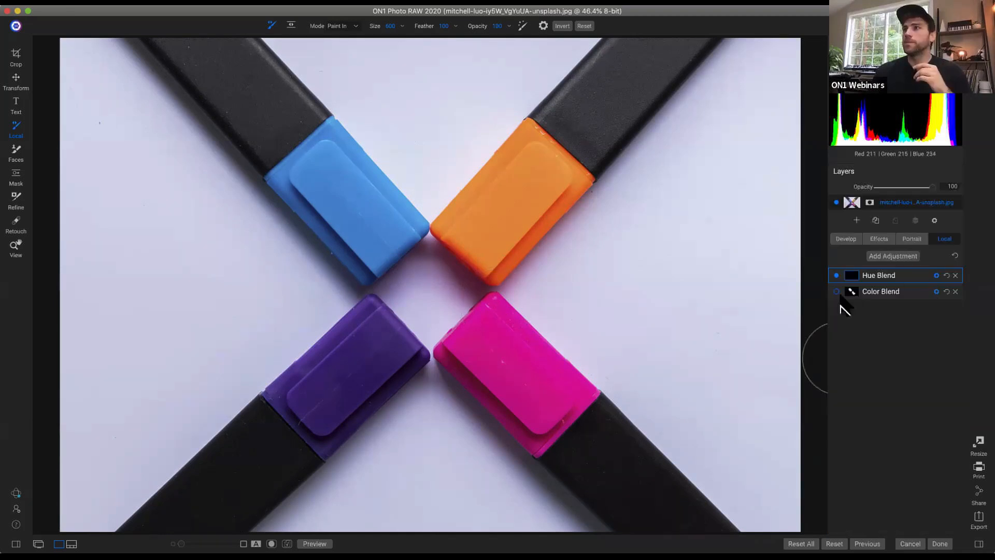
{"action": "left_click", "coordinate": [836, 292]}
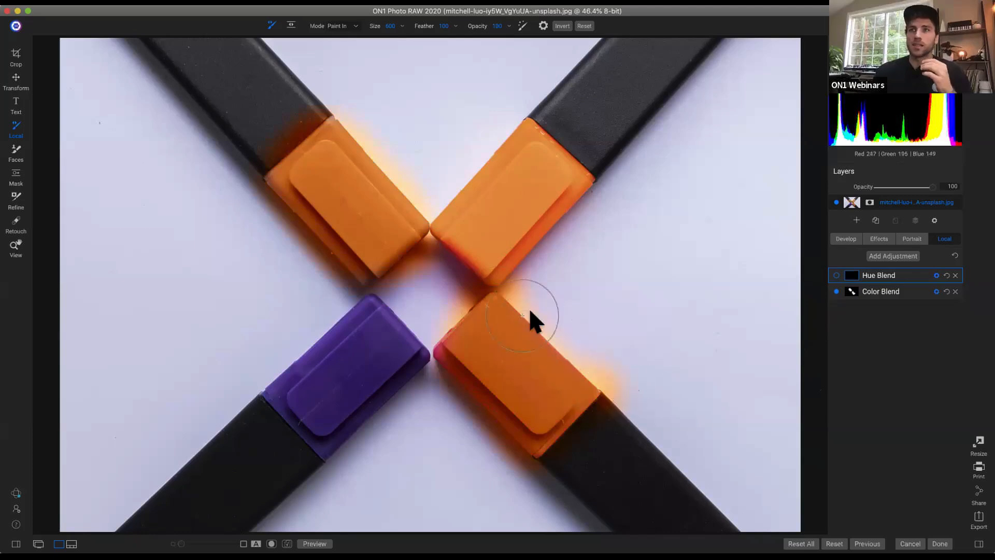
{"action": "key", "text": "z"}
{"action": "left_click", "coordinate": [396, 190]}
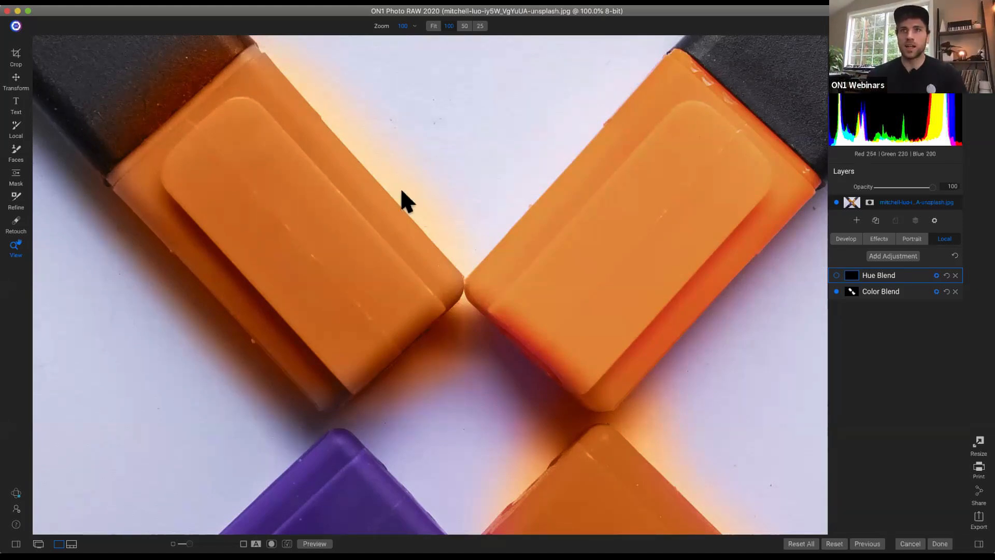
{"action": "key", "text": "super+0"}
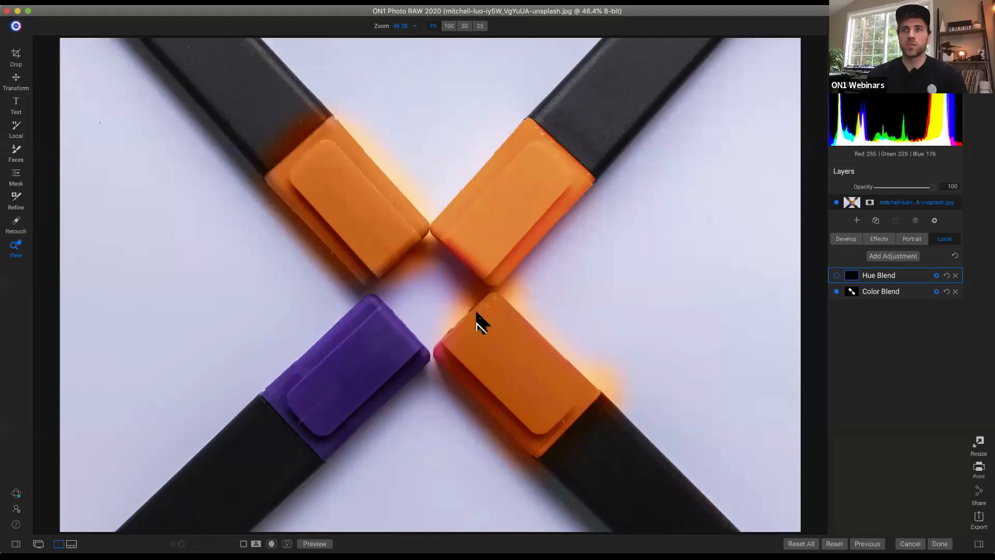
{"action": "left_click", "coordinate": [836, 292]}
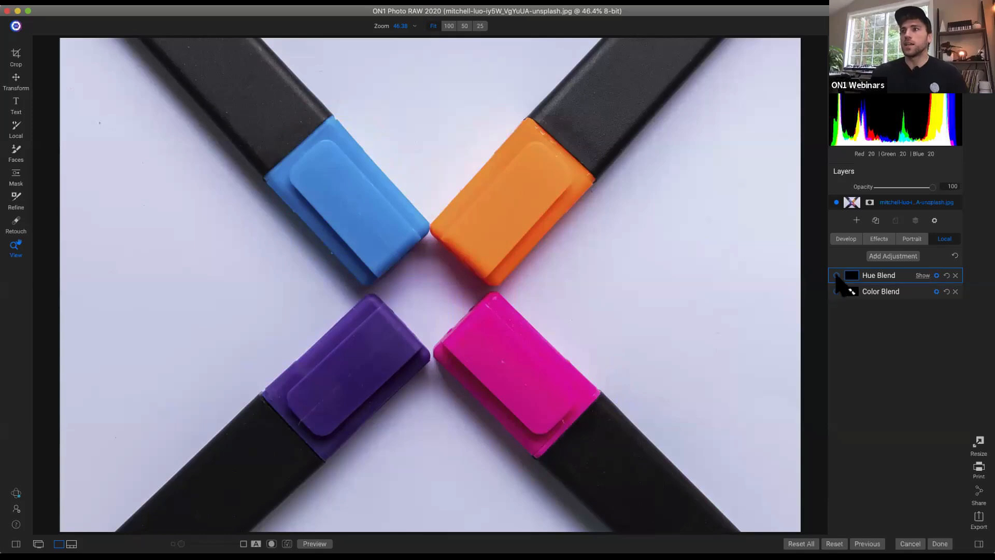
Step: Expand the Hue Blend adjustment and paint its orange over the pink and blue markers
{"action": "left_click", "coordinate": [922, 277]}
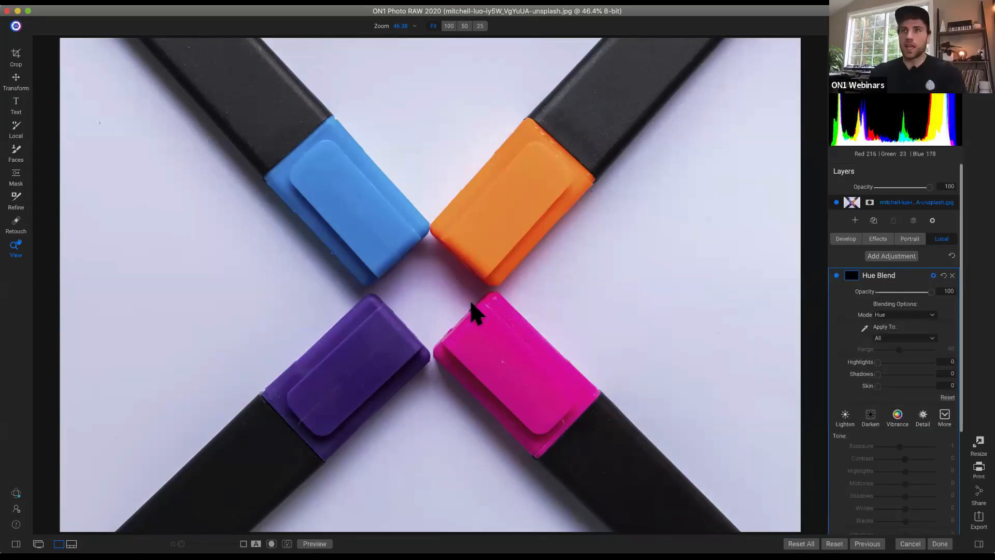
{"action": "key", "text": "k"}
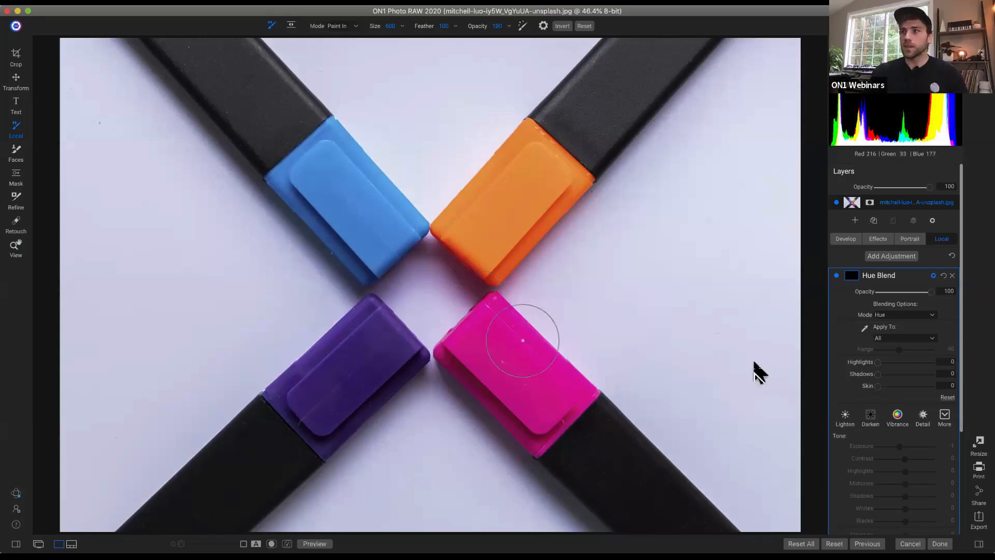
{"action": "scroll", "coordinate": [920, 399], "scroll_direction": "down", "scroll_amount": 3}
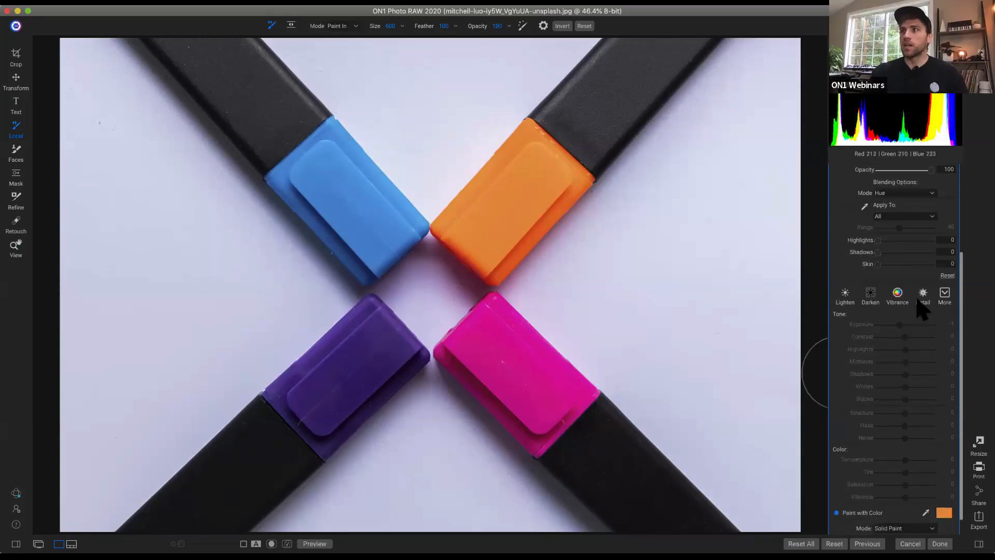
{"action": "scroll", "coordinate": [929, 382], "scroll_direction": "up", "scroll_amount": 3}
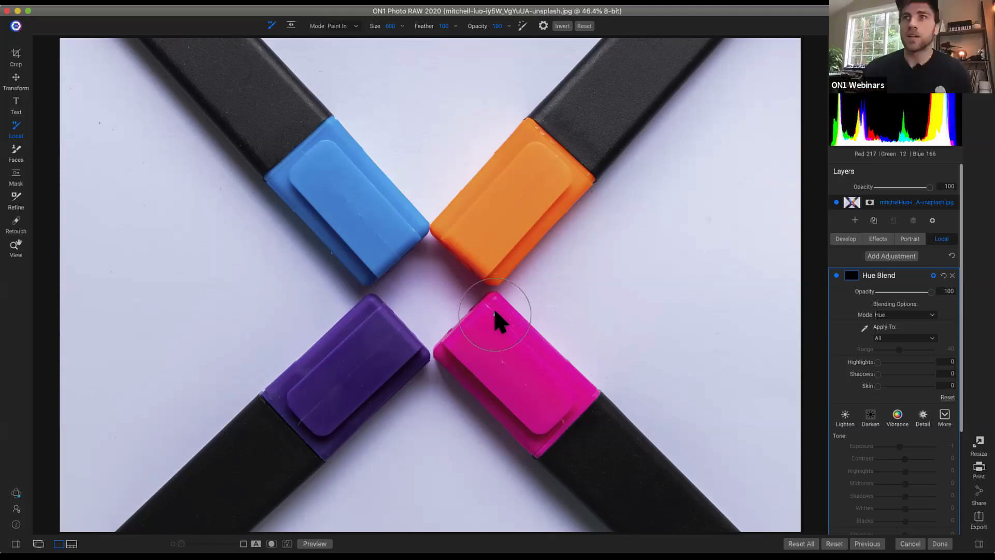
{"action": "mouse_move", "coordinate": [493, 318]}
{"action": "left_mouse_down"}
{"action": "mouse_move", "coordinate": [584, 396]}
{"action": "mouse_move", "coordinate": [539, 446]}
{"action": "mouse_move", "coordinate": [504, 382]}
{"action": "mouse_move", "coordinate": [448, 343]}
{"action": "mouse_move", "coordinate": [490, 326]}
{"action": "mouse_move", "coordinate": [595, 395]}
{"action": "left_mouse_up"}
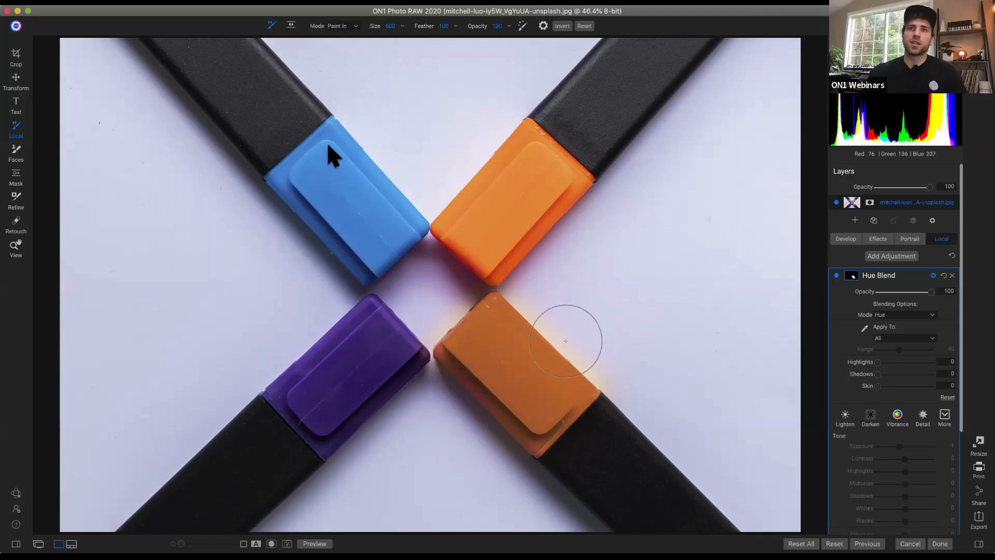
{"action": "mouse_move", "coordinate": [331, 147]}
{"action": "left_mouse_down"}
{"action": "mouse_move", "coordinate": [410, 228]}
{"action": "mouse_move", "coordinate": [368, 267]}
{"action": "mouse_move", "coordinate": [411, 231]}
{"action": "mouse_move", "coordinate": [392, 256]}
{"action": "mouse_move", "coordinate": [349, 244]}
{"action": "mouse_move", "coordinate": [301, 175]}
{"action": "mouse_move", "coordinate": [280, 169]}
{"action": "mouse_move", "coordinate": [326, 119]}
{"action": "mouse_move", "coordinate": [374, 198]}
{"action": "mouse_move", "coordinate": [378, 226]}
{"action": "mouse_move", "coordinate": [426, 225]}
{"action": "mouse_move", "coordinate": [369, 249]}
{"action": "left_mouse_up"}
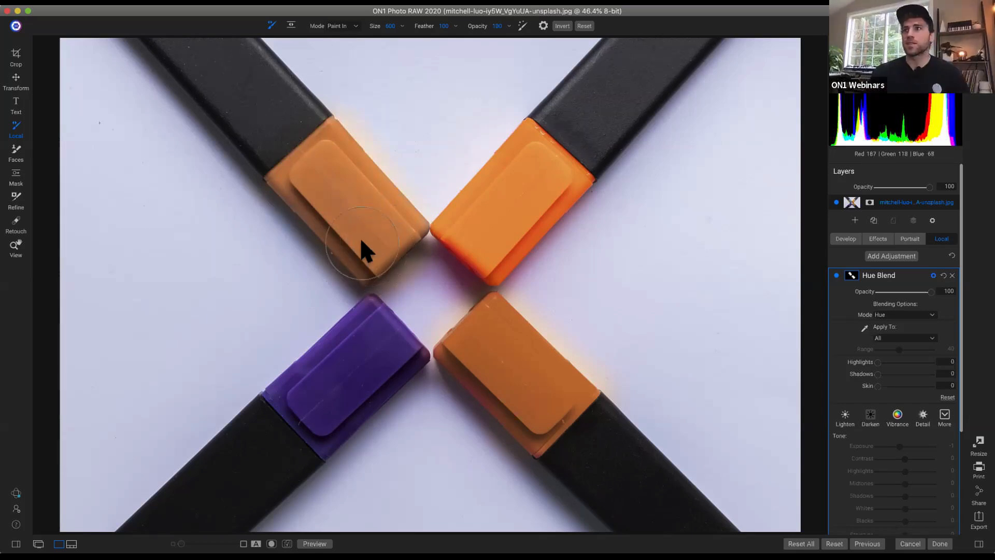
Step: Compare the Hue Blend and Color Blend results by switching each adjustment's visibility off and on
{"action": "left_click", "coordinate": [889, 276]}
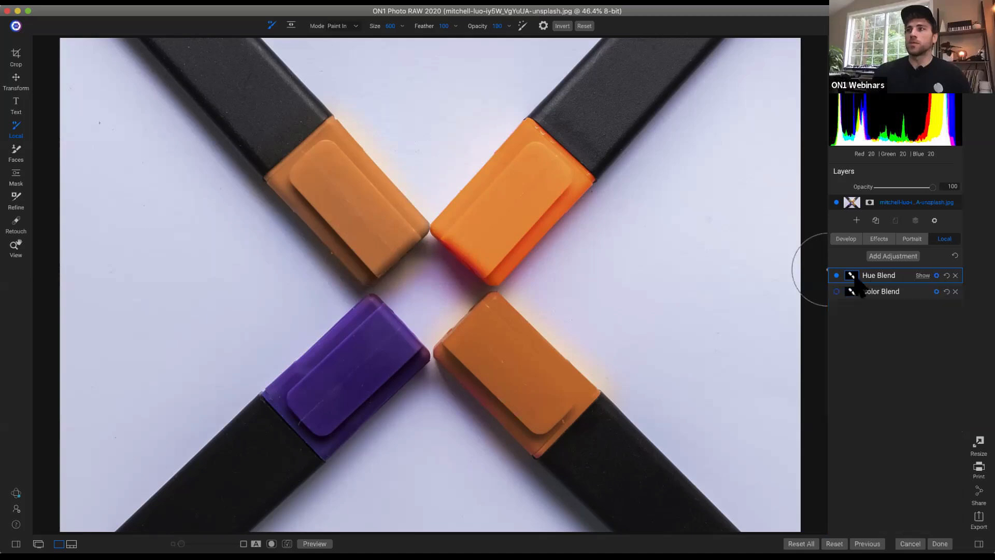
{"action": "left_click", "coordinate": [836, 275]}
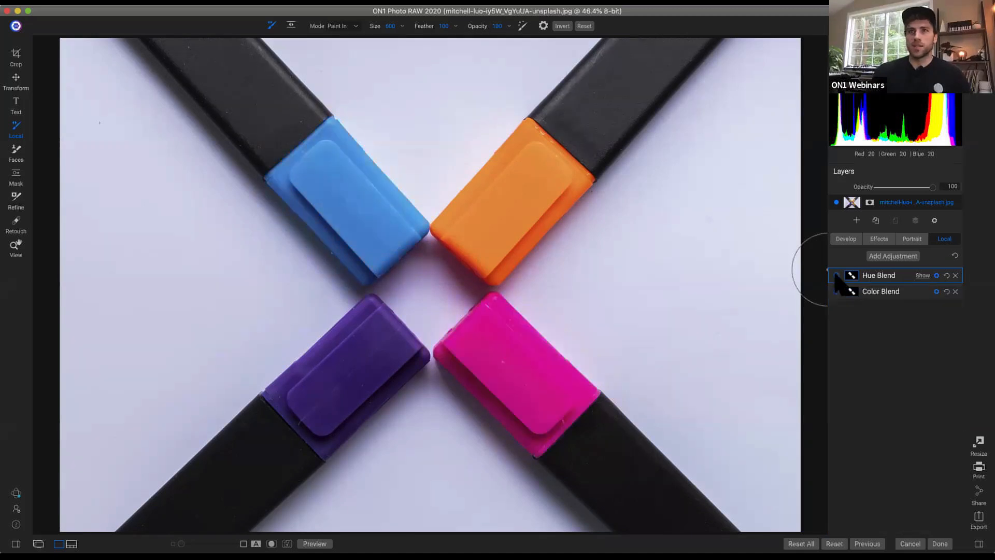
{"action": "left_click", "coordinate": [836, 275]}
{"action": "left_click", "coordinate": [837, 275]}
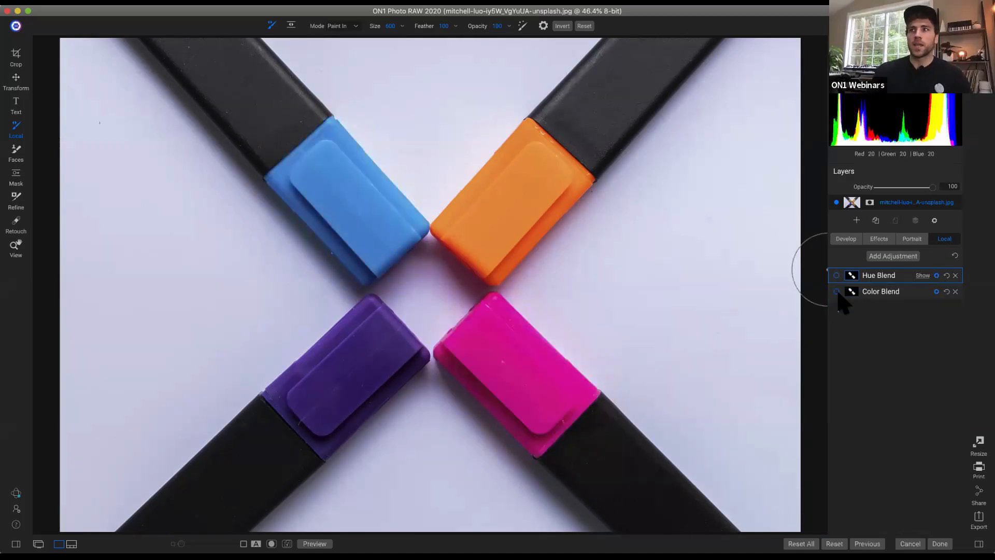
{"action": "left_click", "coordinate": [836, 291]}
{"action": "left_click", "coordinate": [836, 291]}
{"action": "left_click", "coordinate": [836, 292]}
{"action": "left_click", "coordinate": [837, 292]}
{"action": "left_click", "coordinate": [836, 292]}
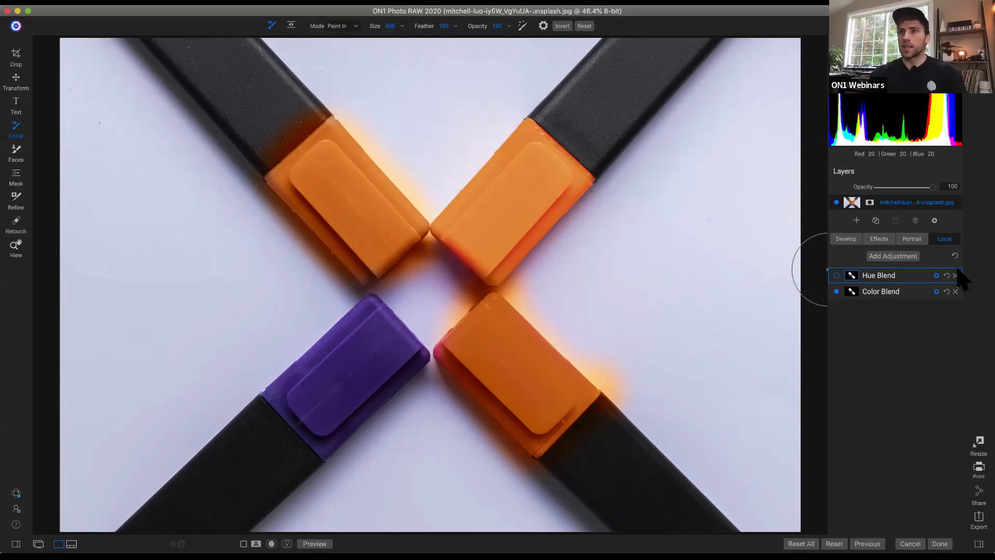
Step: Open the parrot photo from the filmstrip in the large single-photo view and set its Develop Saturation to 22
{"action": "key", "text": "n"}
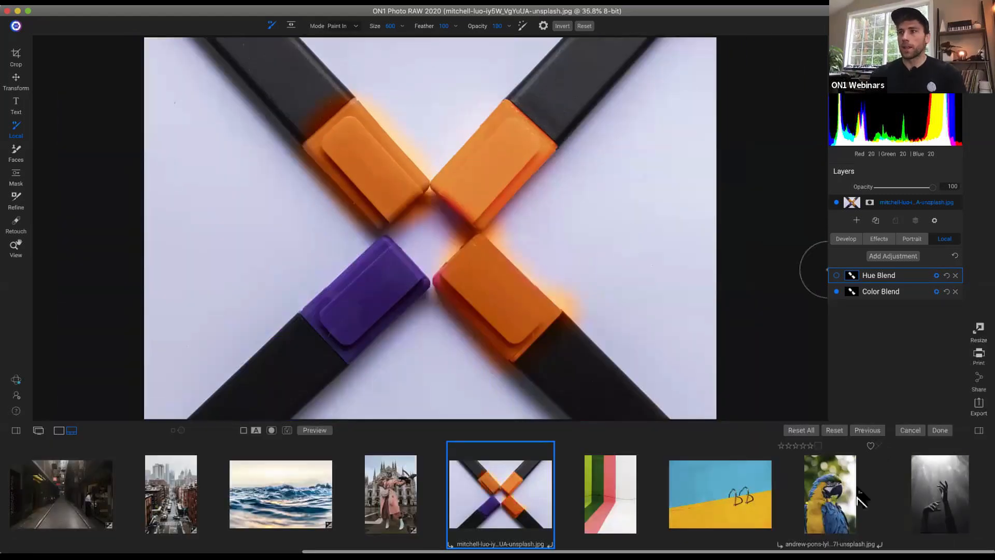
{"action": "left_click", "coordinate": [825, 492]}
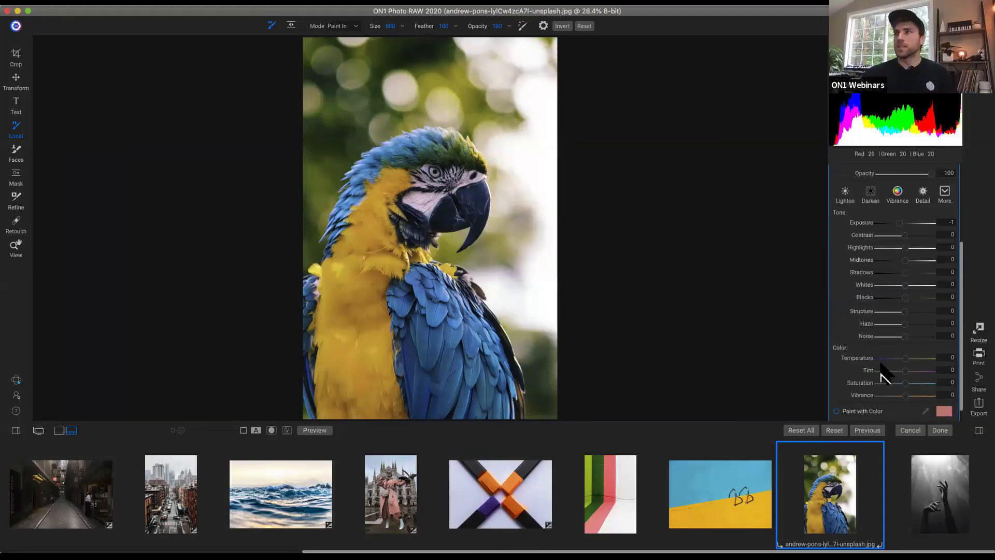
{"action": "key", "text": "e"}
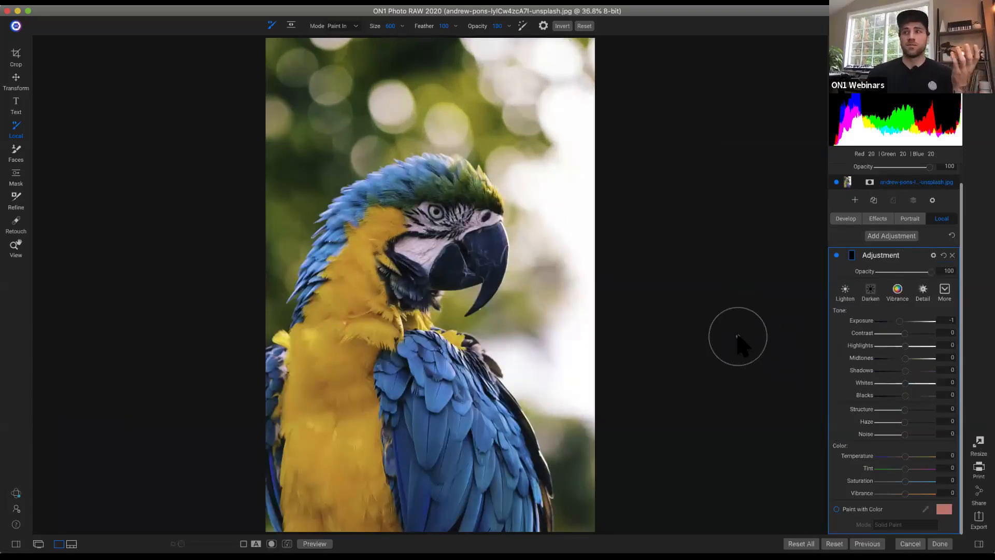
{"action": "left_click", "coordinate": [847, 219]}
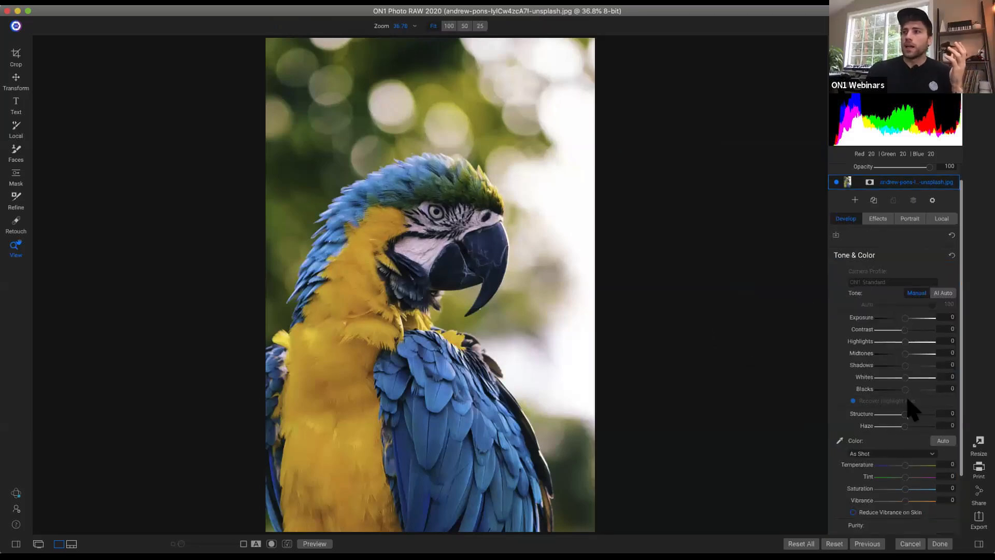
{"action": "left_click_drag", "start_coordinate": [914, 488], "coordinate": [913, 488]}
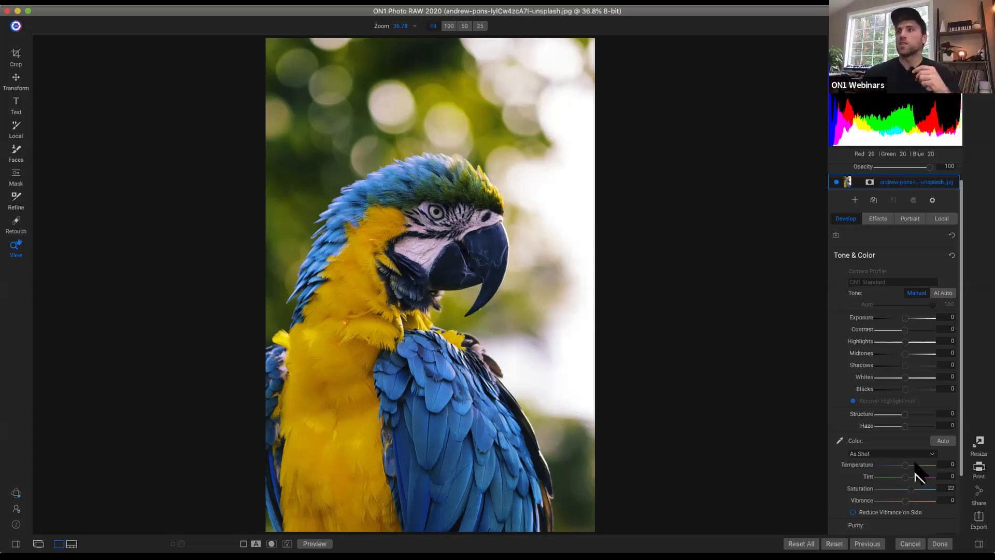
Step: Add a Curves filter to the parrot photo and set the filter's blending mode to Luminosity
{"action": "left_click", "coordinate": [885, 220]}
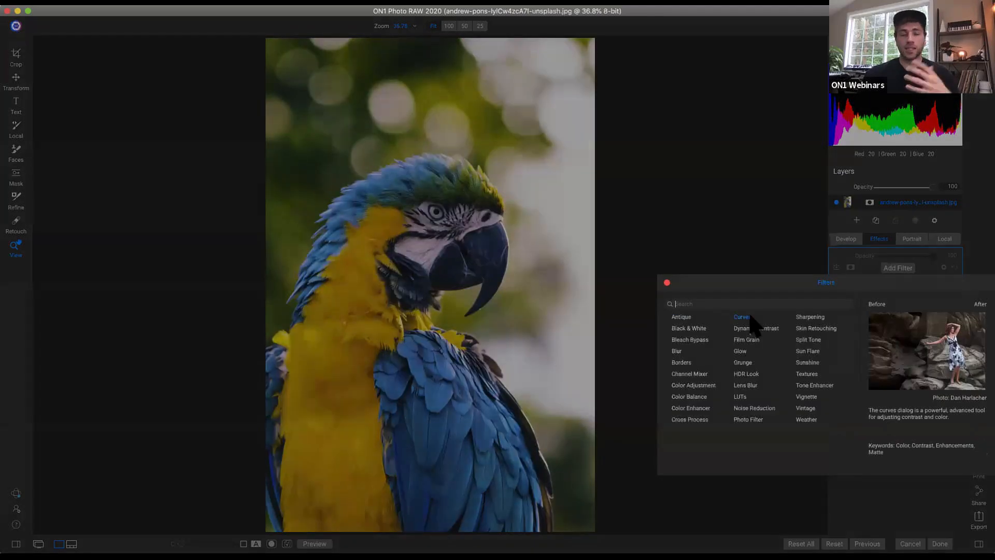
{"action": "left_click", "coordinate": [750, 318]}
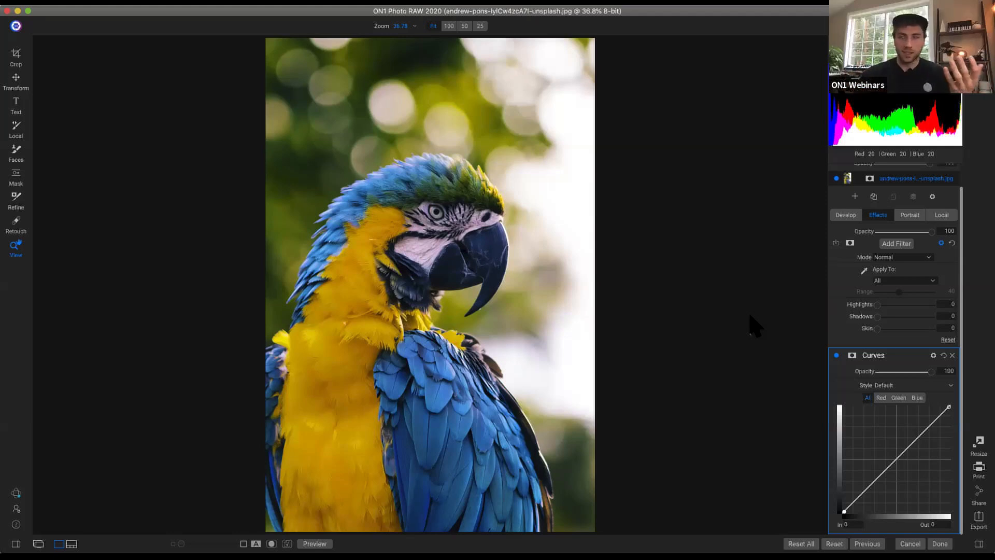
{"action": "left_click", "coordinate": [933, 355]}
{"action": "left_click", "coordinate": [888, 396]}
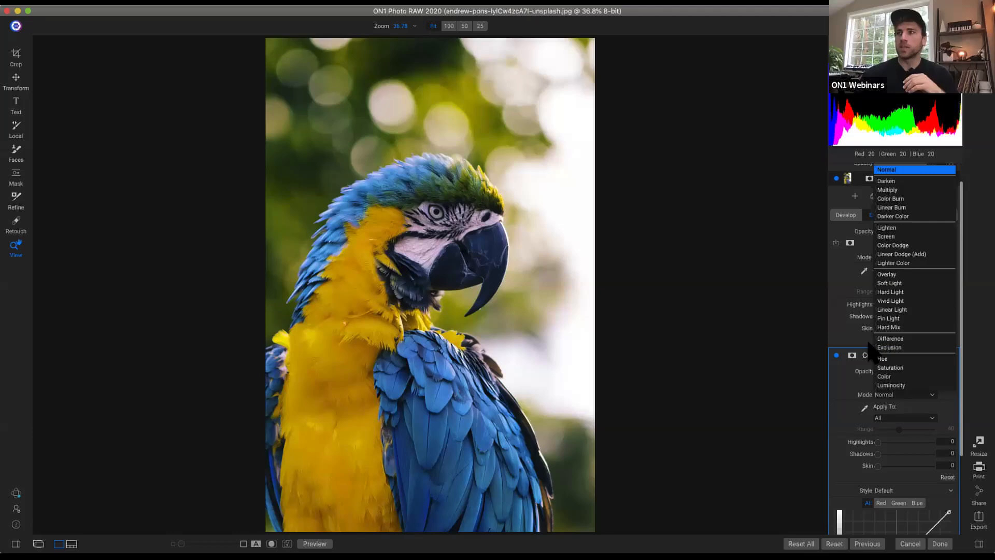
{"action": "left_click", "coordinate": [905, 385]}
{"action": "scroll", "coordinate": [906, 383], "scroll_direction": "down", "scroll_amount": 5}
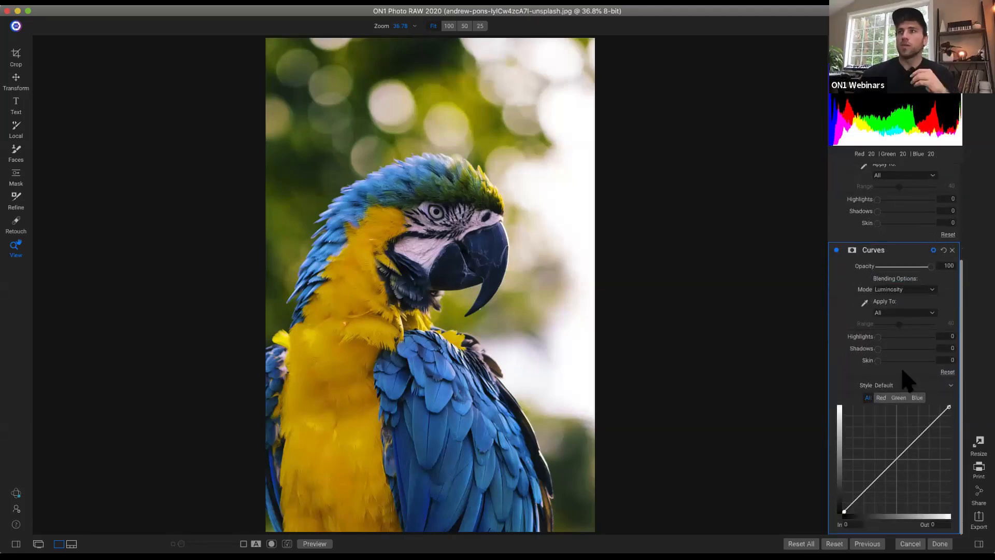
{"action": "scroll", "coordinate": [928, 267], "scroll_direction": "up", "scroll_amount": 3}
{"action": "left_click", "coordinate": [926, 257]}
{"action": "left_click", "coordinate": [921, 266]}
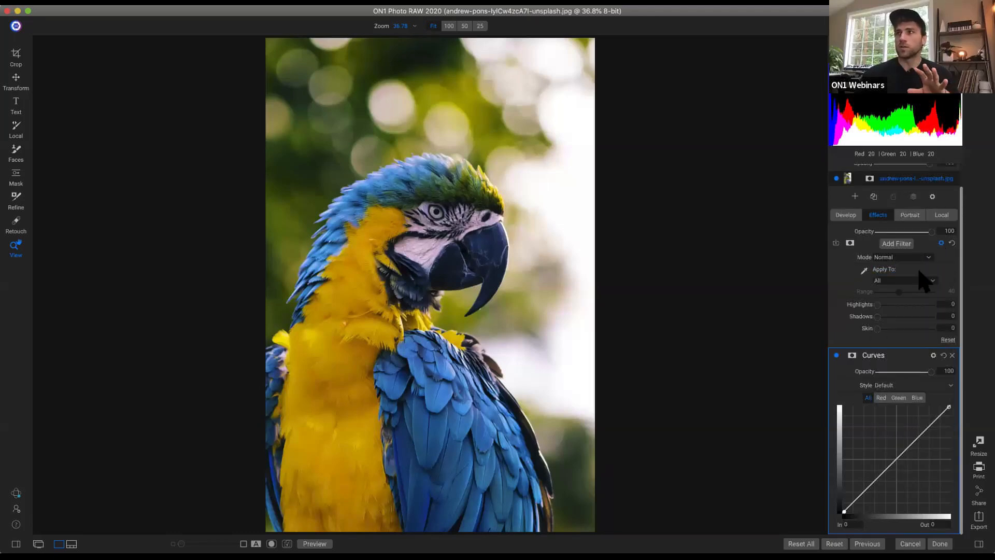
{"action": "left_click", "coordinate": [941, 243]}
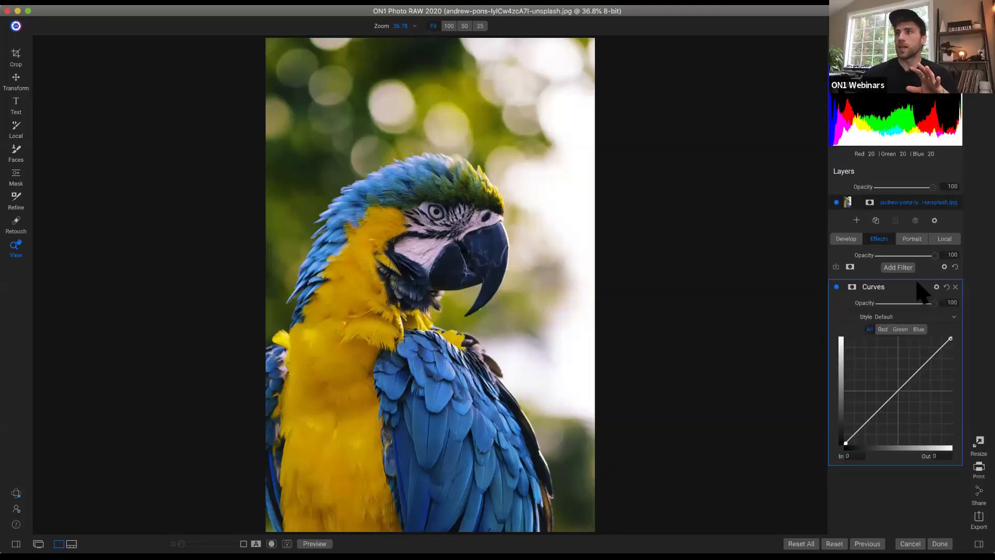
Step: Set the blending mode of the Curves filter to Normal
{"action": "left_click", "coordinate": [937, 287]}
{"action": "left_click", "coordinate": [912, 326]}
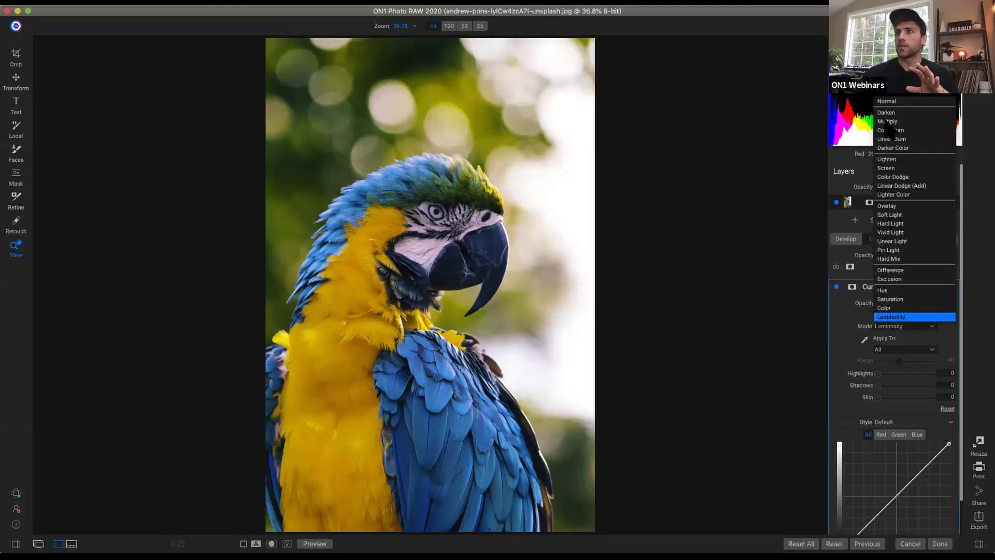
{"action": "left_click", "coordinate": [906, 102]}
{"action": "scroll", "coordinate": [875, 478], "scroll_direction": "down", "scroll_amount": 3}
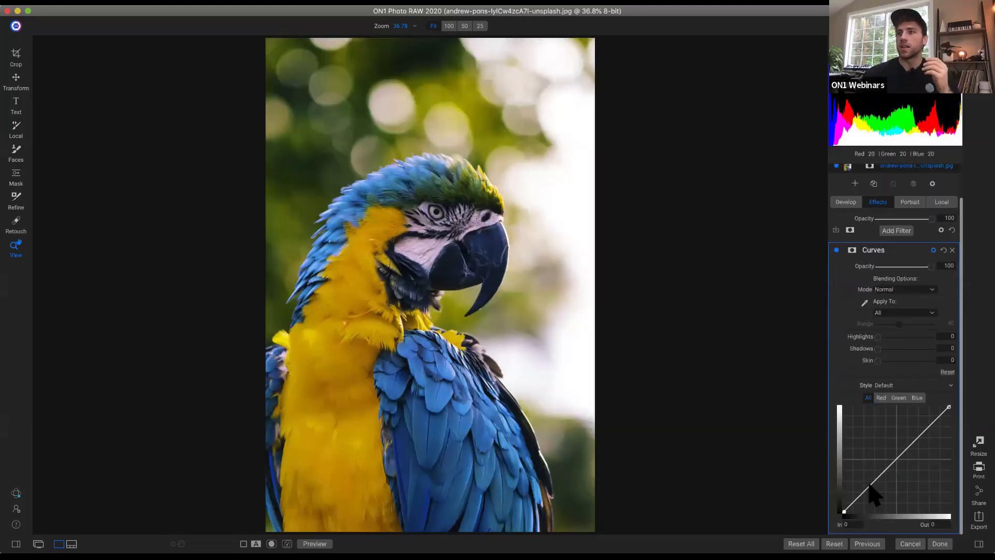
Step: Bend the Curves filter's line into a contrast S with the highlight point at input 208, output 217, and set its blending mode to Luminosity
{"action": "left_click_drag", "start_coordinate": [866, 494], "coordinate": [867, 501]}
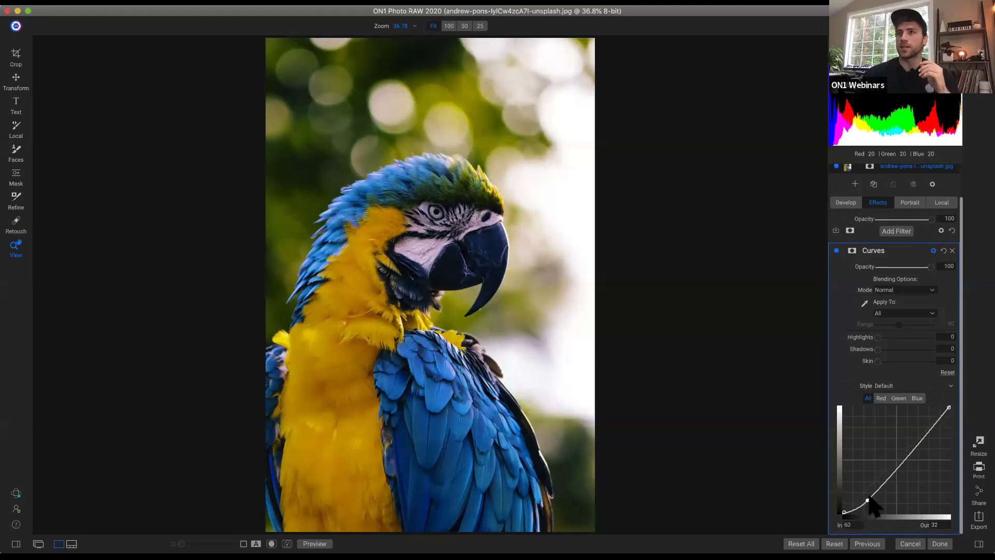
{"action": "left_click_drag", "start_coordinate": [916, 454], "coordinate": [930, 421]}
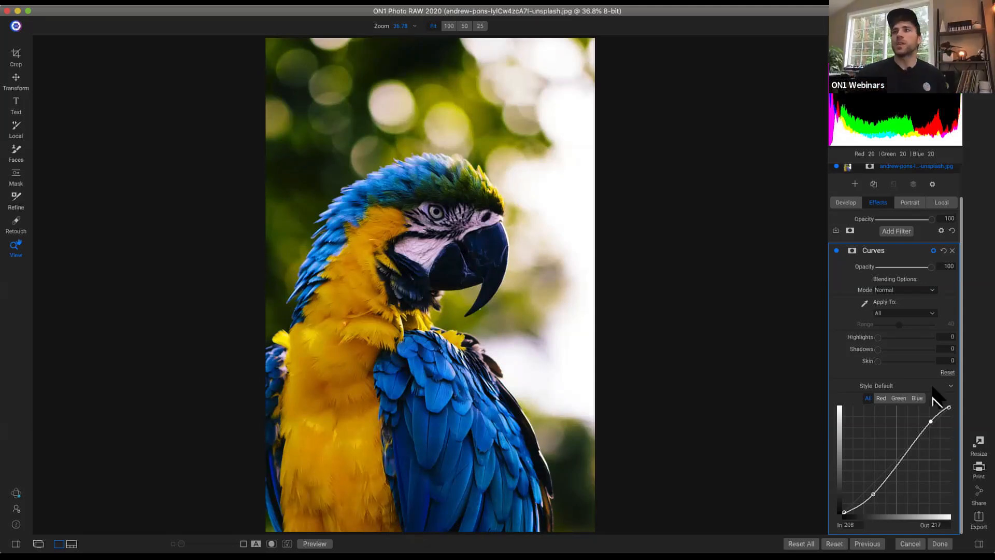
{"action": "left_click", "coordinate": [901, 292]}
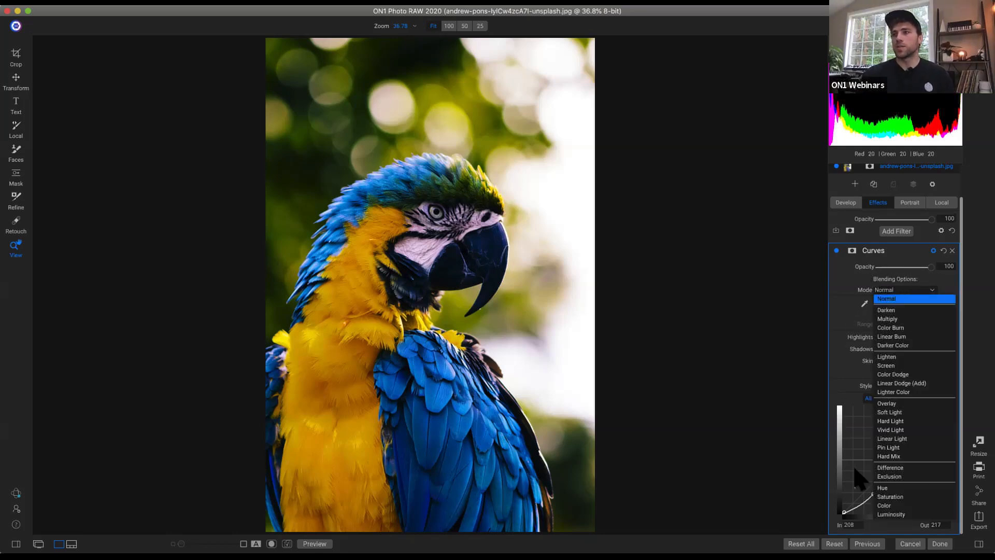
{"action": "left_click", "coordinate": [891, 515]}
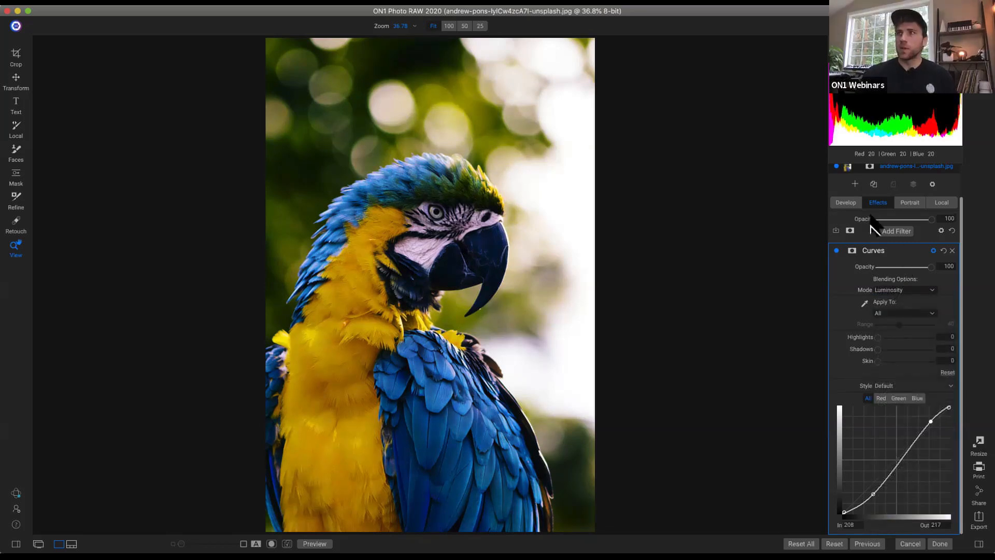
Step: Set the Develop Exposure to 0.45 and, back in Effects, lift the Curves filter's shadow point to input 110, output 99
{"action": "left_click", "coordinate": [846, 203]}
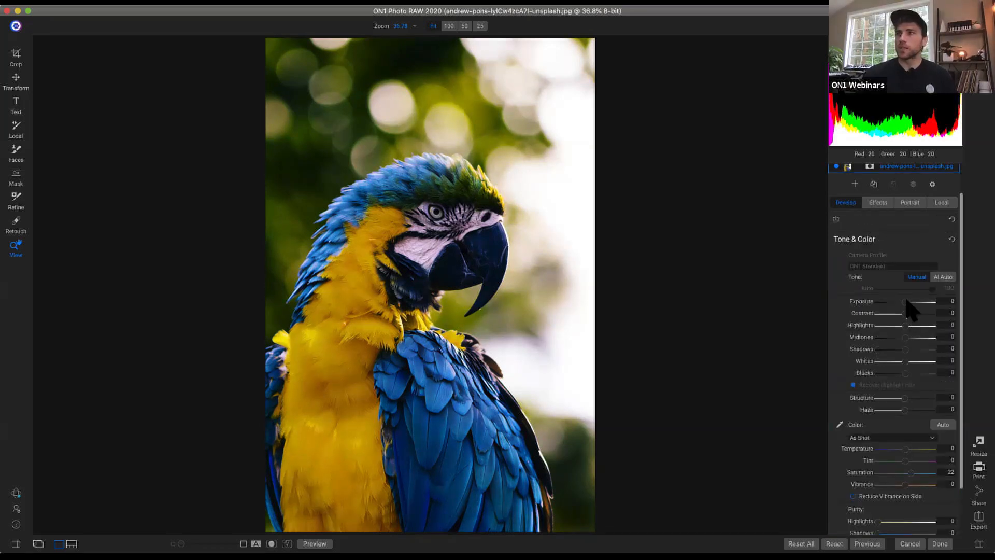
{"action": "left_click", "coordinate": [907, 302]}
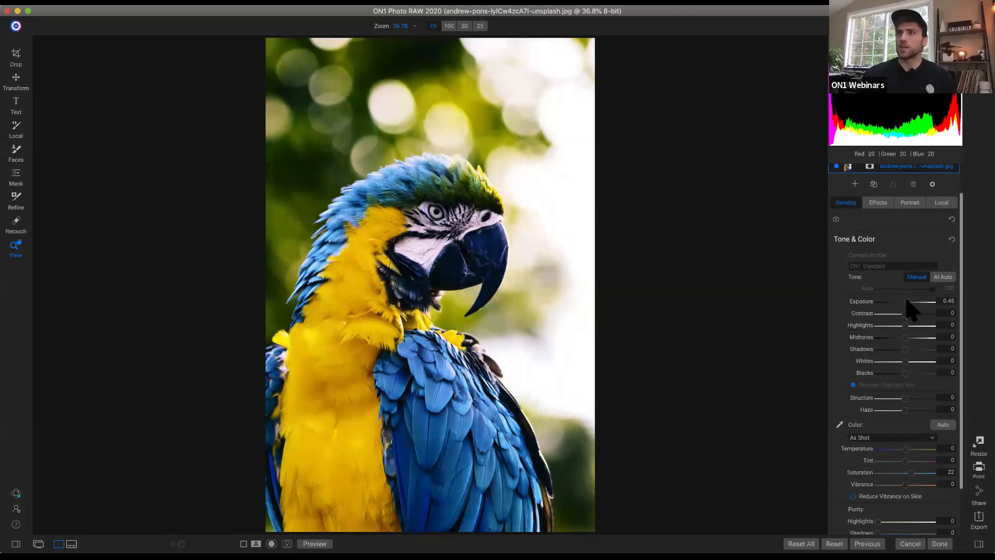
{"action": "left_click", "coordinate": [879, 203]}
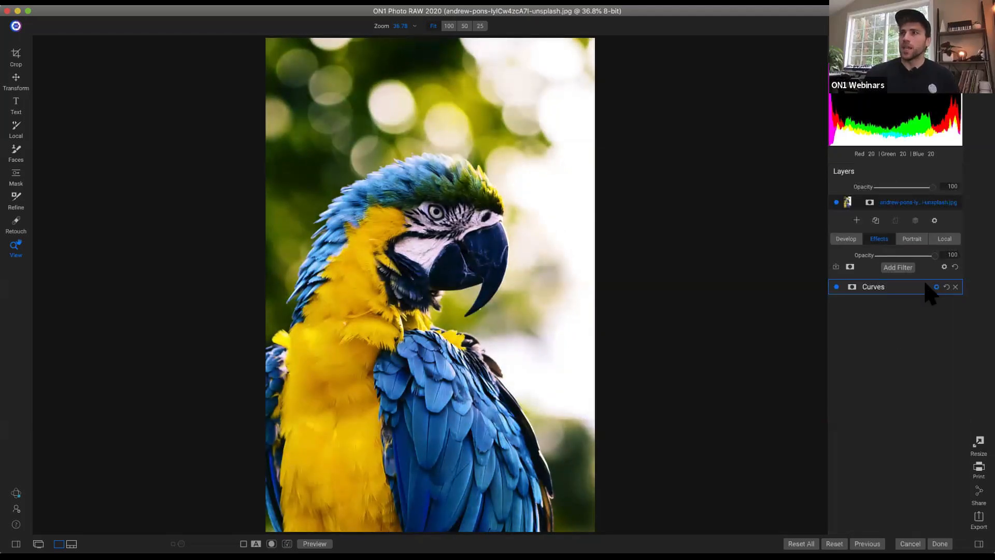
{"action": "left_click", "coordinate": [953, 291]}
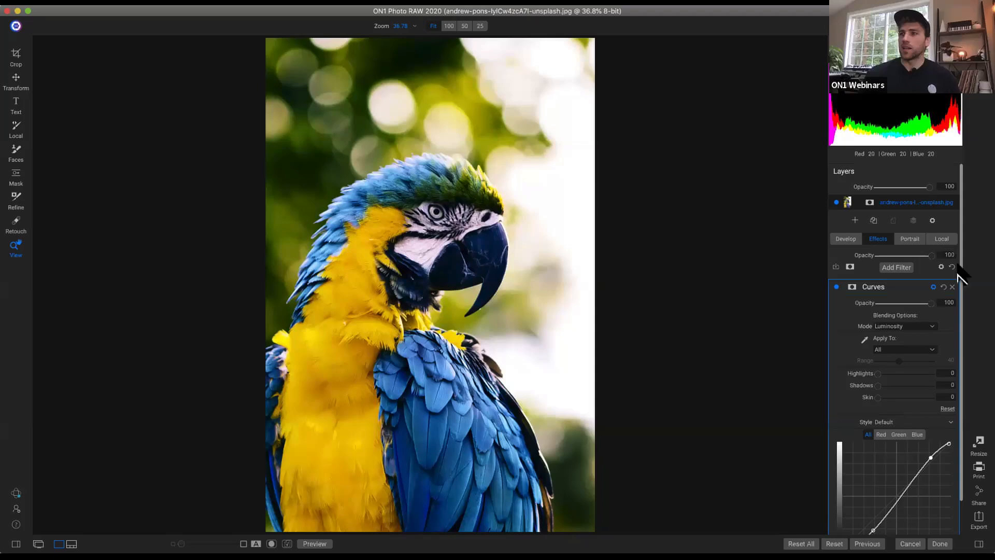
{"action": "scroll", "coordinate": [881, 472], "scroll_direction": "down", "scroll_amount": 2}
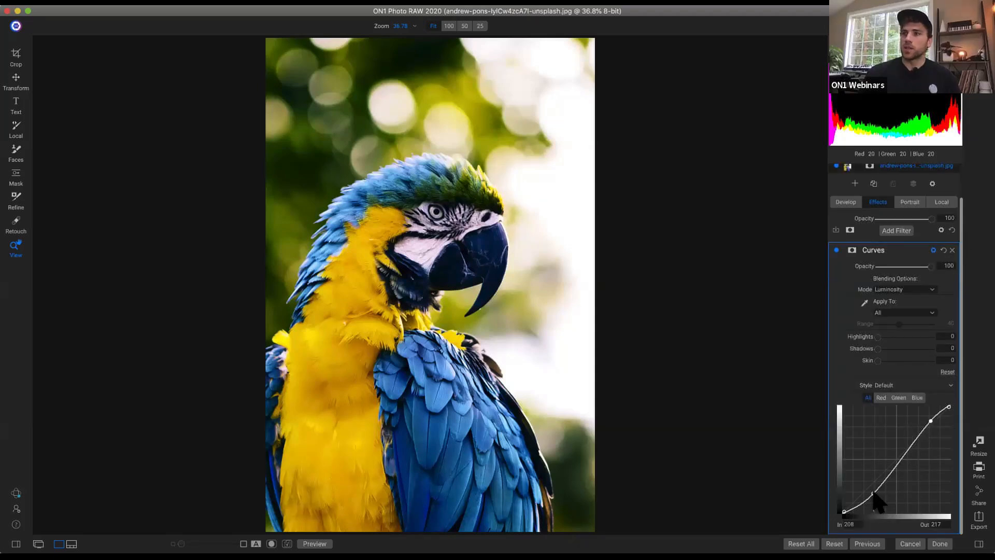
{"action": "left_click_drag", "start_coordinate": [880, 495], "coordinate": [893, 474]}
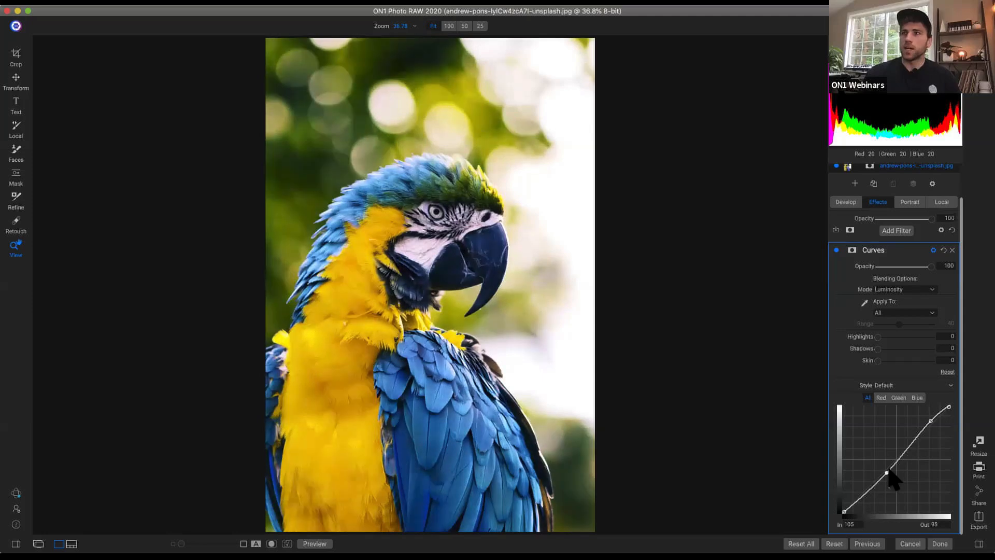
Step: Switch the Curves filter to Normal mode and steepen its curve with points at input 188, output 232 and input 32, output 15
{"action": "left_click", "coordinate": [918, 289]}
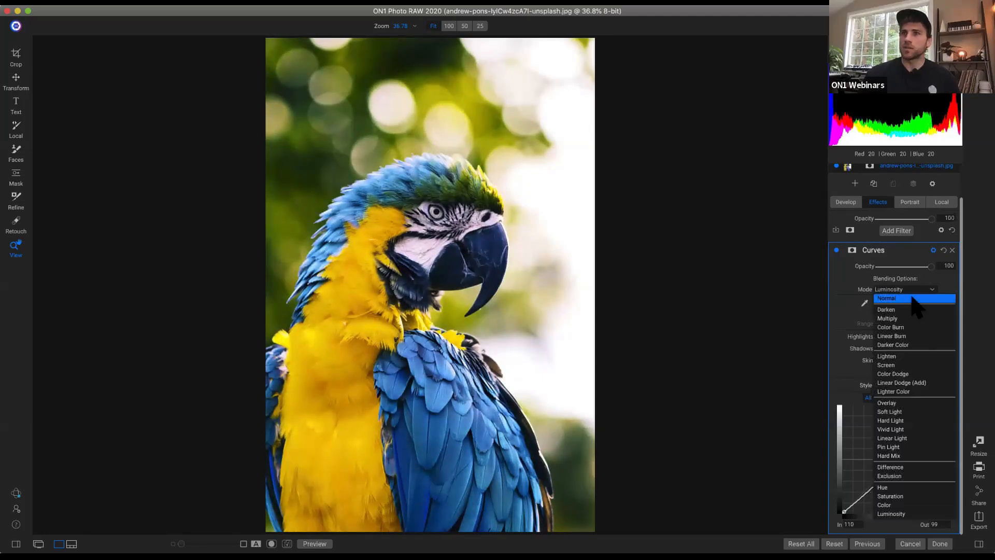
{"action": "left_click", "coordinate": [891, 298]}
{"action": "left_click_drag", "start_coordinate": [880, 452], "coordinate": [881, 495]}
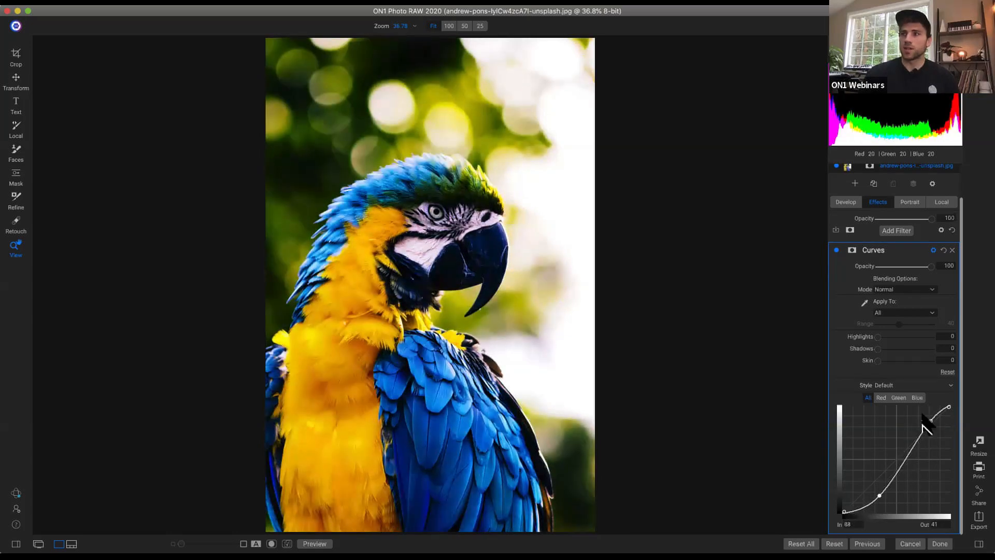
{"action": "left_click_drag", "start_coordinate": [930, 419], "coordinate": [923, 415]}
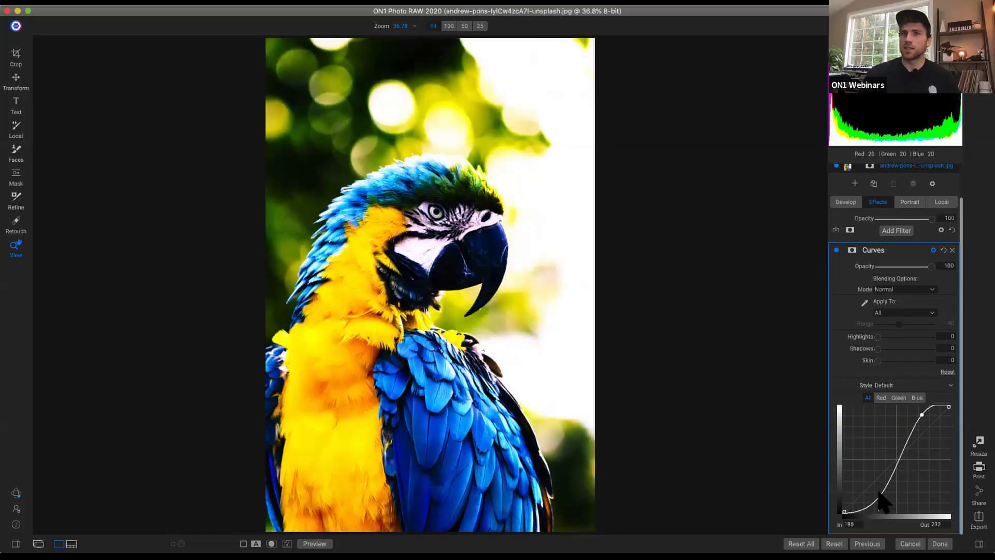
{"action": "left_click_drag", "start_coordinate": [881, 497], "coordinate": [854, 506]}
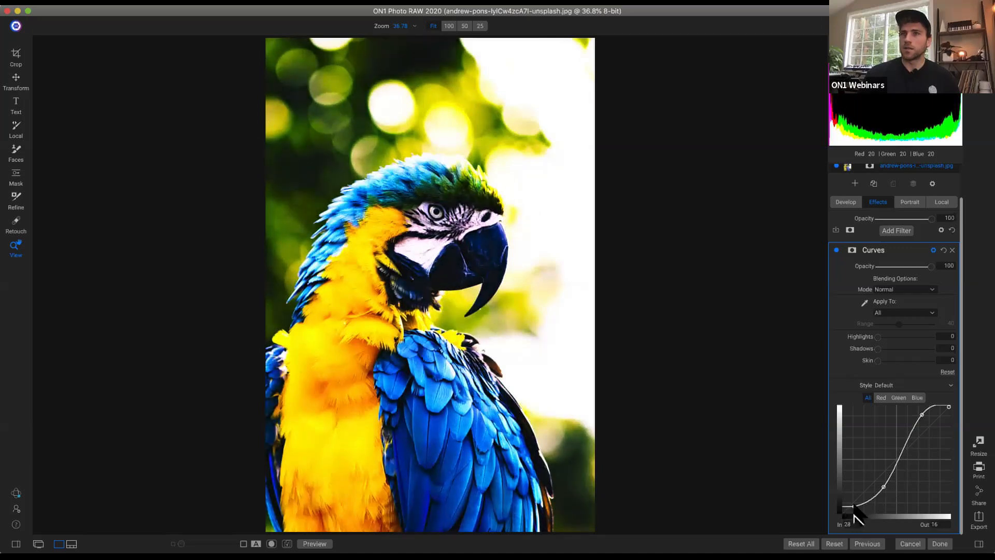
Step: Set the Curves blending mode to Luminosity and compare it with a Normal preview on the parrot's head at 100% zoom
{"action": "left_click", "coordinate": [911, 289]}
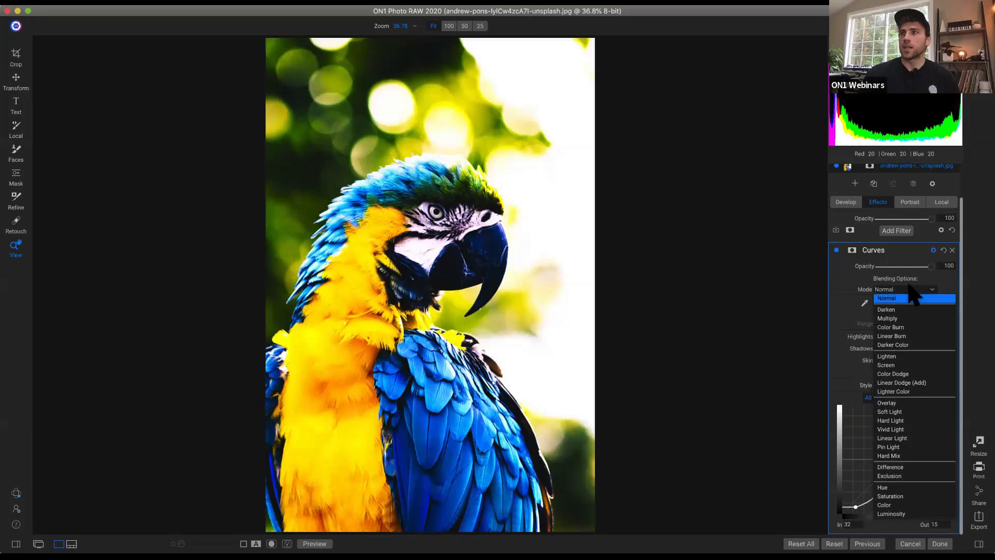
{"action": "left_click", "coordinate": [890, 513]}
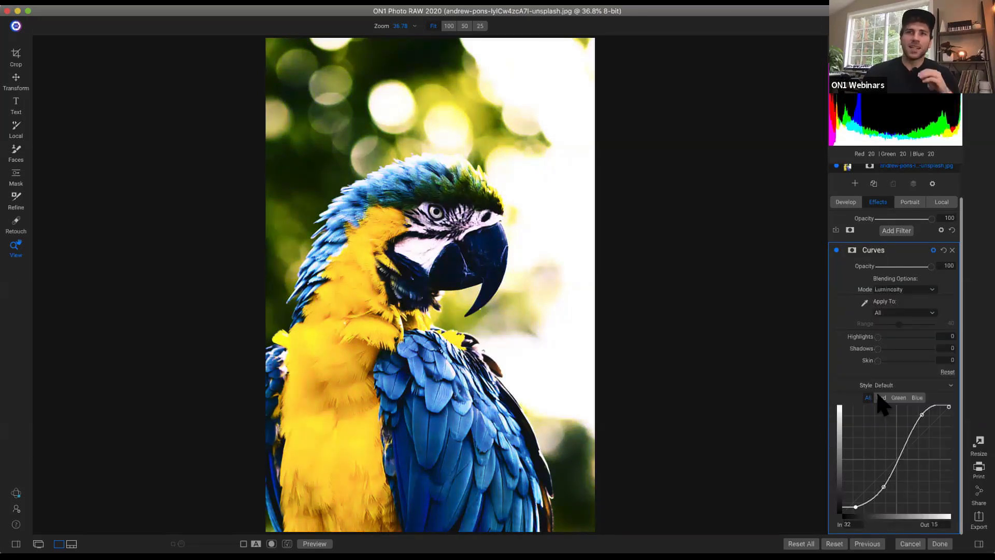
{"action": "left_click", "coordinate": [454, 221]}
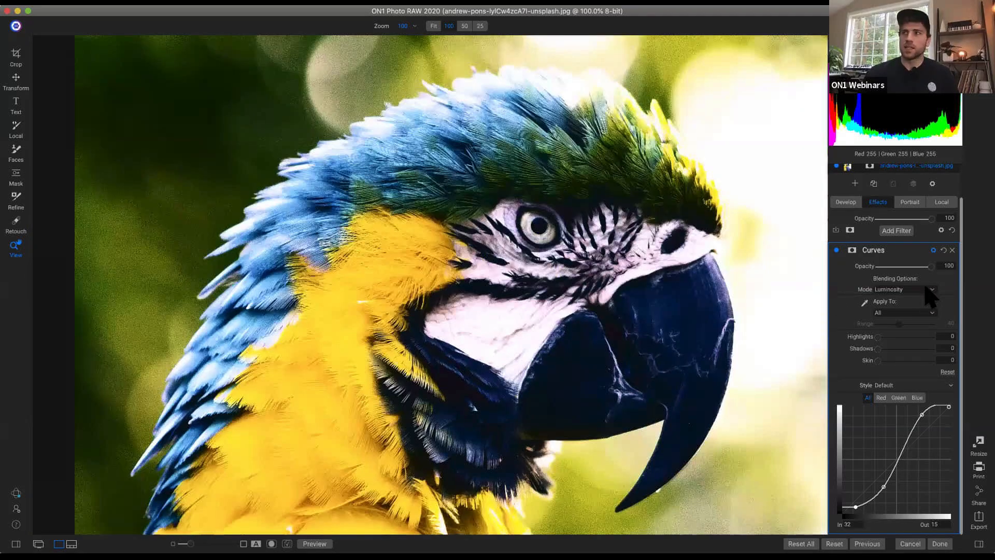
{"action": "left_click", "coordinate": [927, 288]}
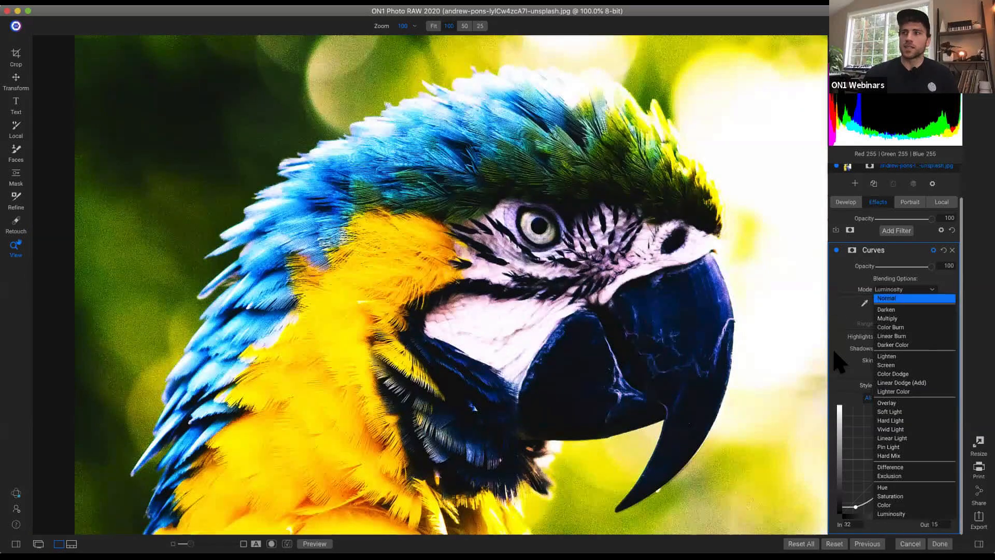
{"action": "left_click", "coordinate": [883, 513]}
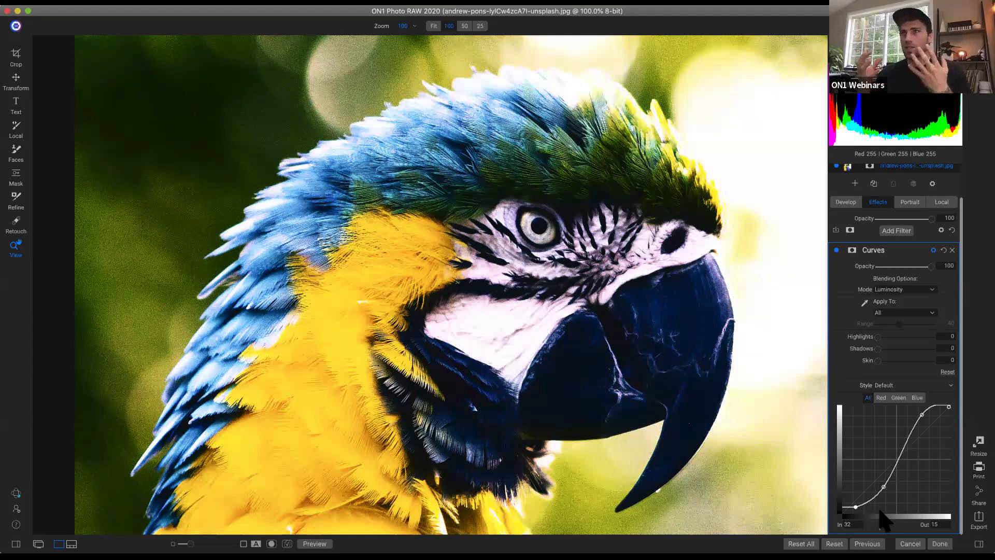
Step: Remove the Curves filter and add a LUTs filter with the Branagh LUT to the parrot photo
{"action": "left_click", "coordinate": [952, 250]}
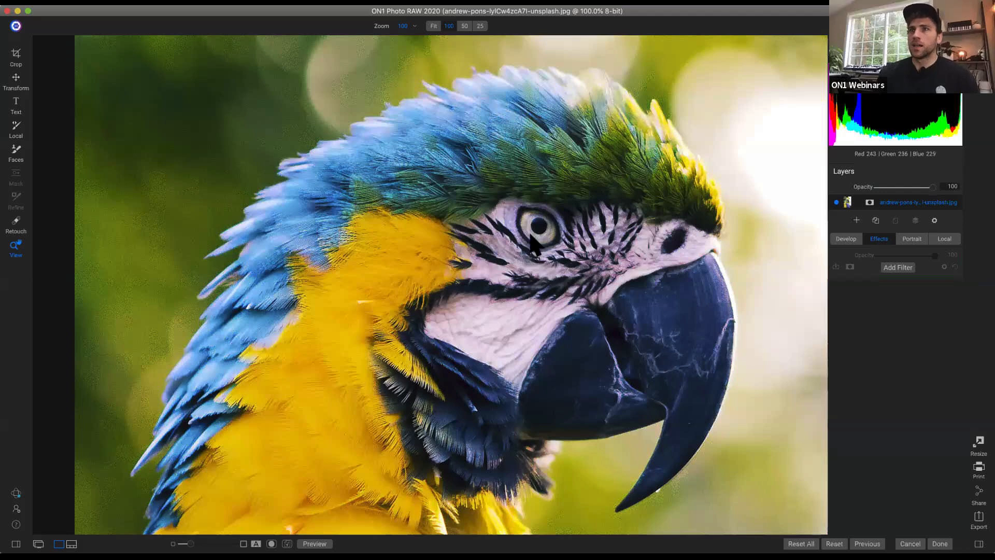
{"action": "key", "text": "super+0"}
{"action": "left_click", "coordinate": [897, 268]}
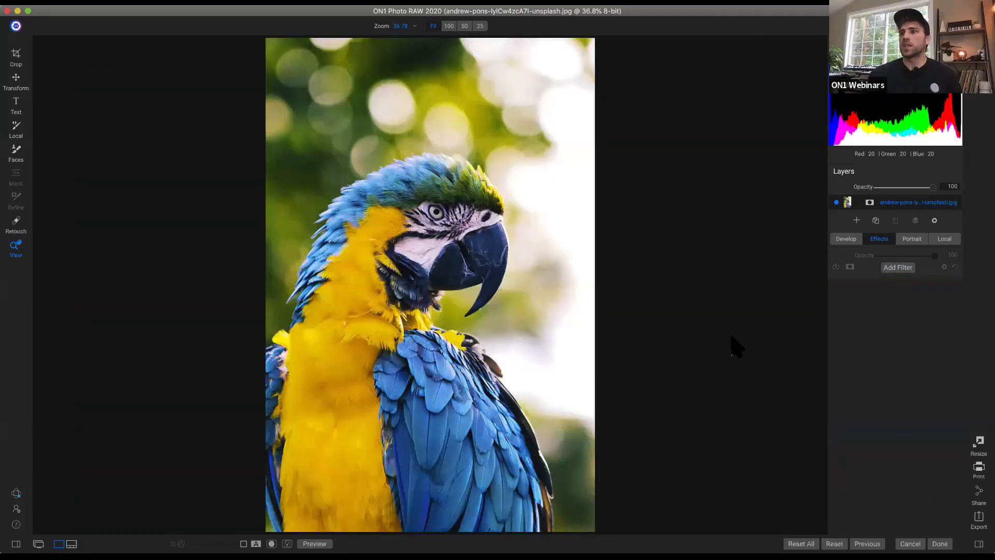
{"action": "left_click", "coordinate": [778, 402]}
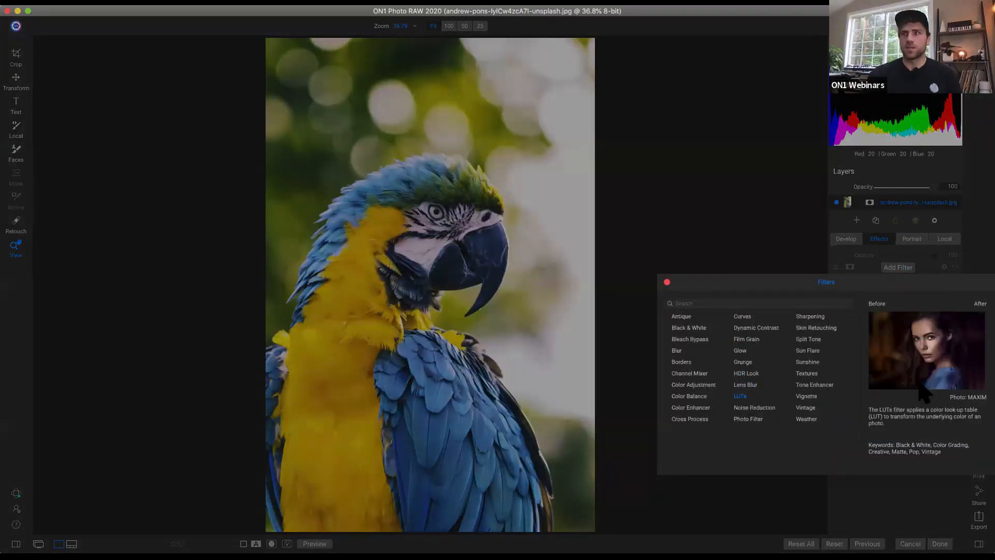
{"action": "left_click", "coordinate": [930, 326]}
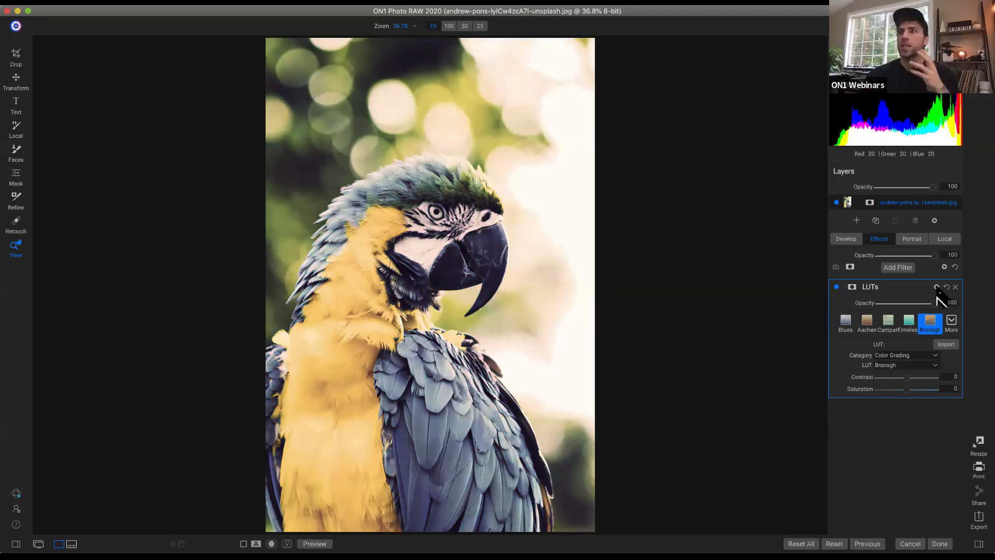
Step: Try the Luminosity blending mode on the LUTs filter, then reset the filter
{"action": "left_click", "coordinate": [936, 288]}
{"action": "left_click", "coordinate": [911, 325]}
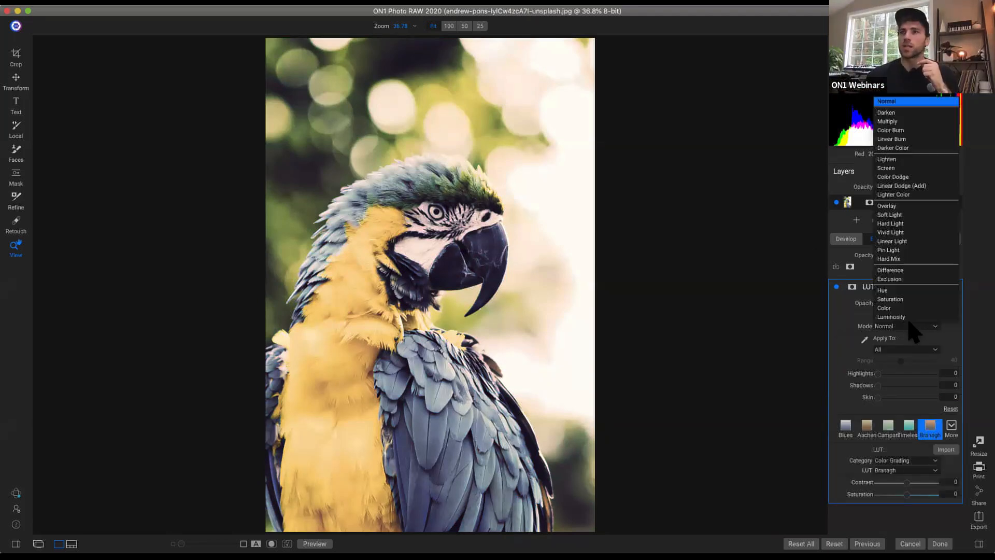
{"action": "left_click", "coordinate": [912, 317]}
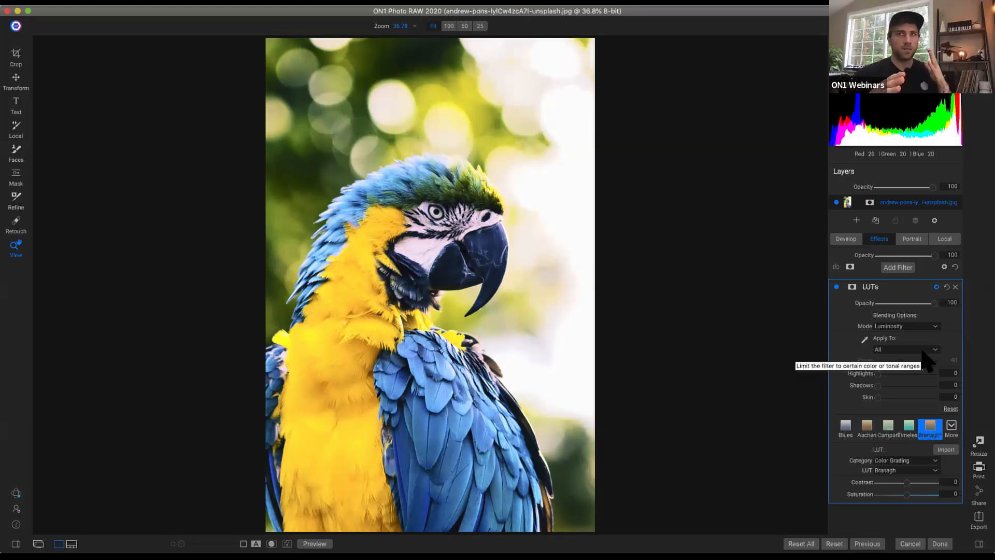
{"action": "left_click", "coordinate": [946, 286]}
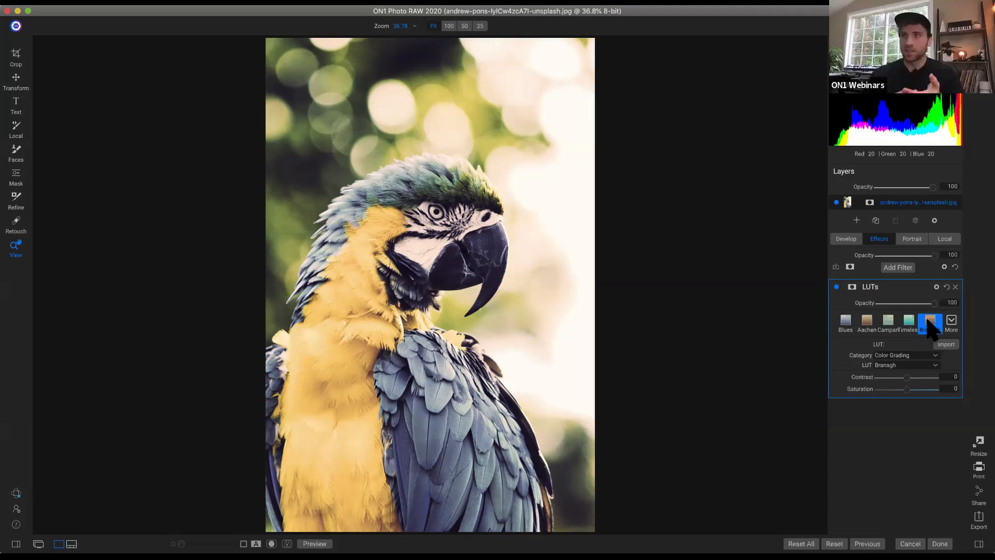
Step: Set the LUTs filter's blending mode to Color and compare the photo with the filter switched off and on
{"action": "left_click", "coordinate": [937, 287]}
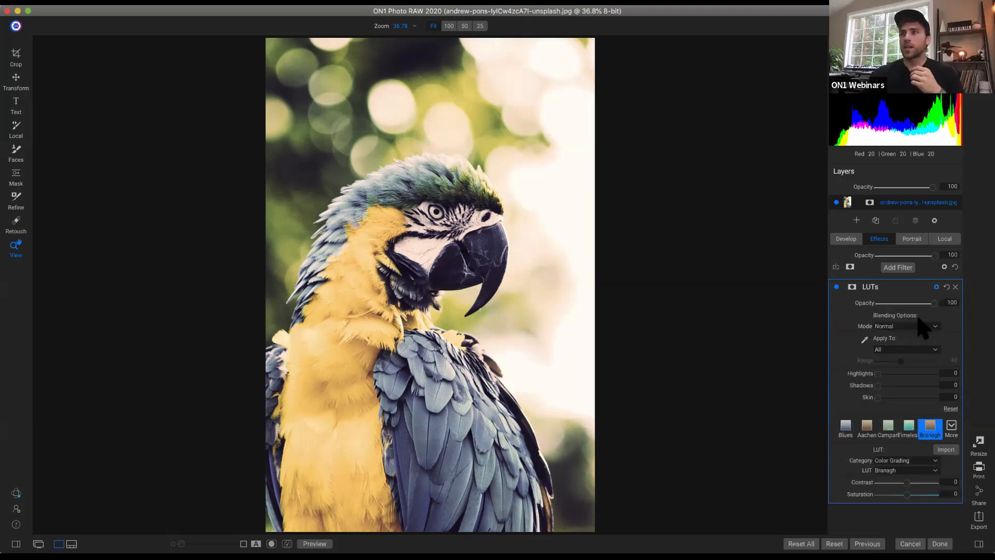
{"action": "left_click", "coordinate": [887, 326]}
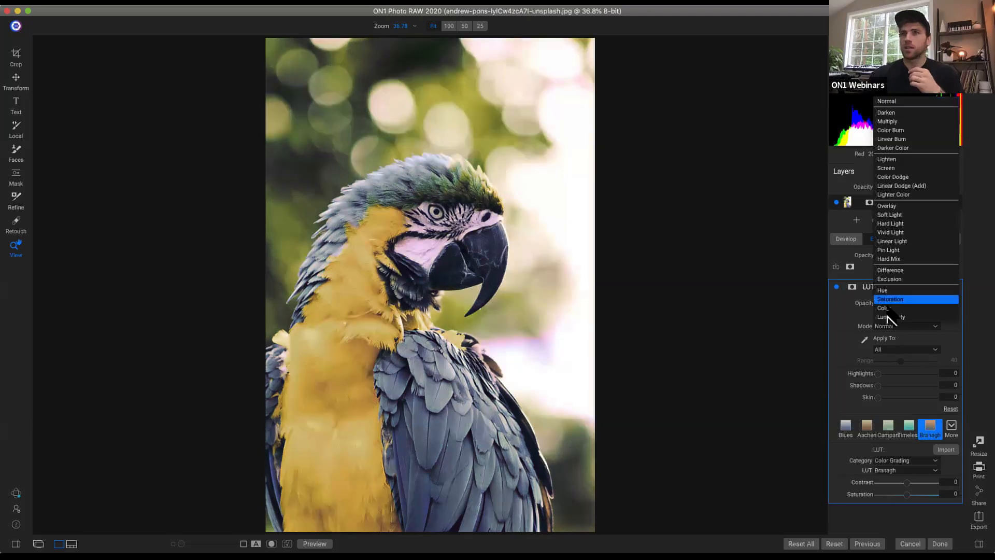
{"action": "left_click", "coordinate": [887, 309]}
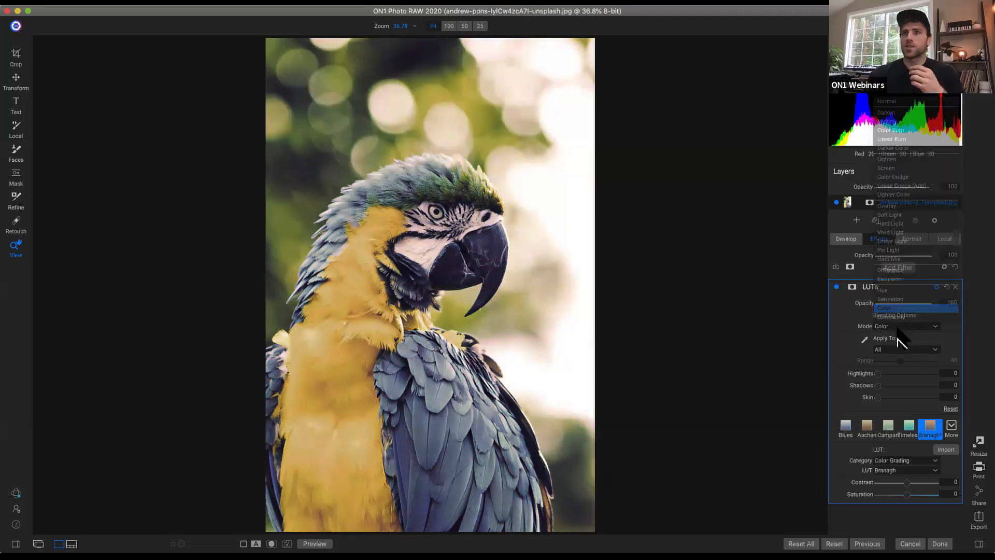
{"action": "left_click", "coordinate": [836, 287]}
{"action": "left_click", "coordinate": [836, 286]}
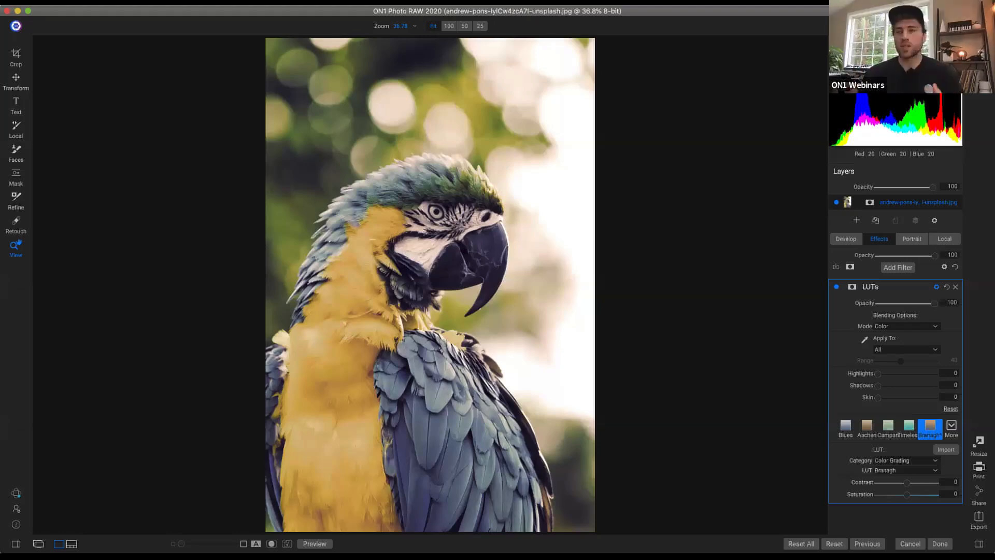
Step: Add a Curves filter above the LUTs filter
{"action": "left_click", "coordinate": [905, 267]}
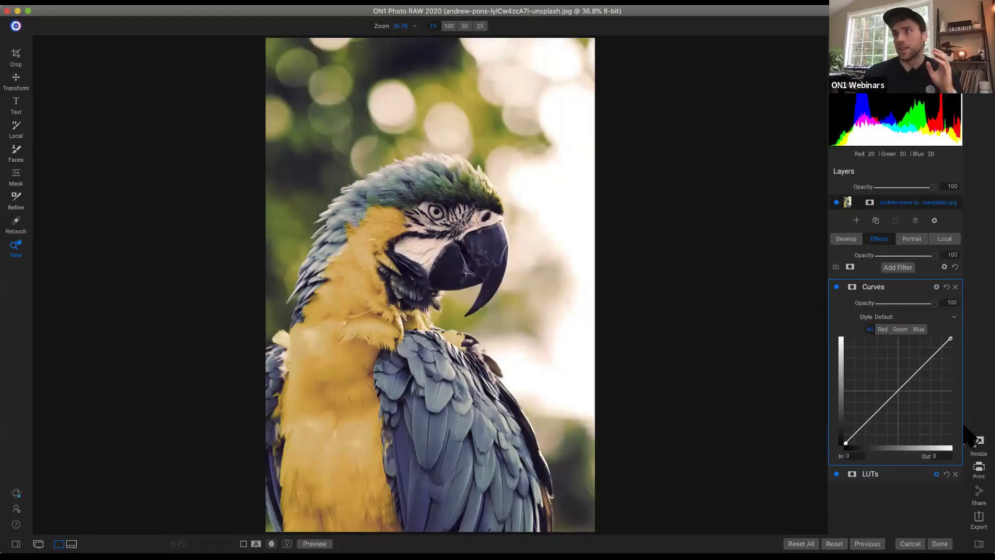
Step: Try reshaping the Curves filter's tone curve with added points in the shadows, midtones and highlights, then reset the filter
{"action": "left_click", "coordinate": [900, 392]}
{"action": "left_click", "coordinate": [928, 362]}
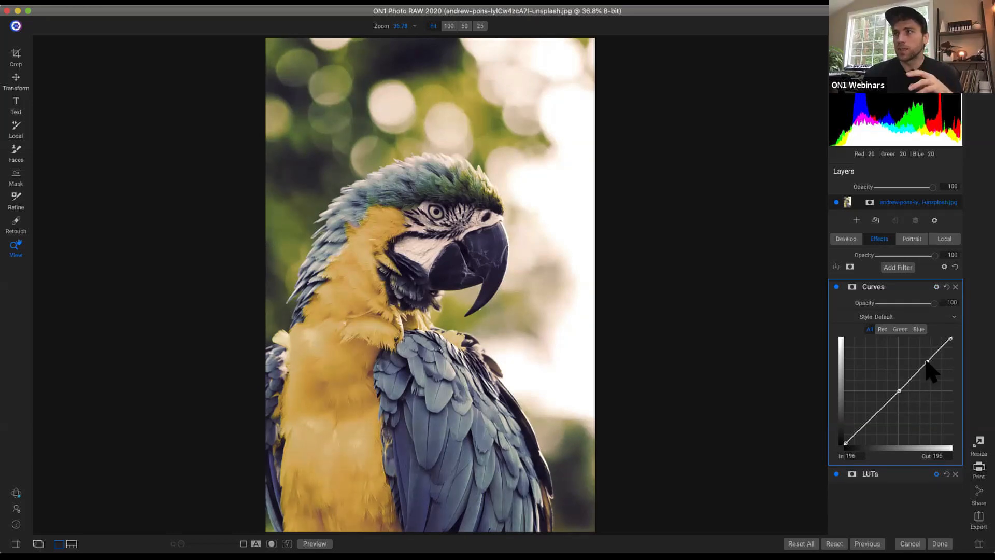
{"action": "left_click", "coordinate": [872, 417]}
{"action": "left_click_drag", "start_coordinate": [859, 431], "coordinate": [893, 404]}
{"action": "left_click_drag", "start_coordinate": [920, 369], "coordinate": [921, 359]}
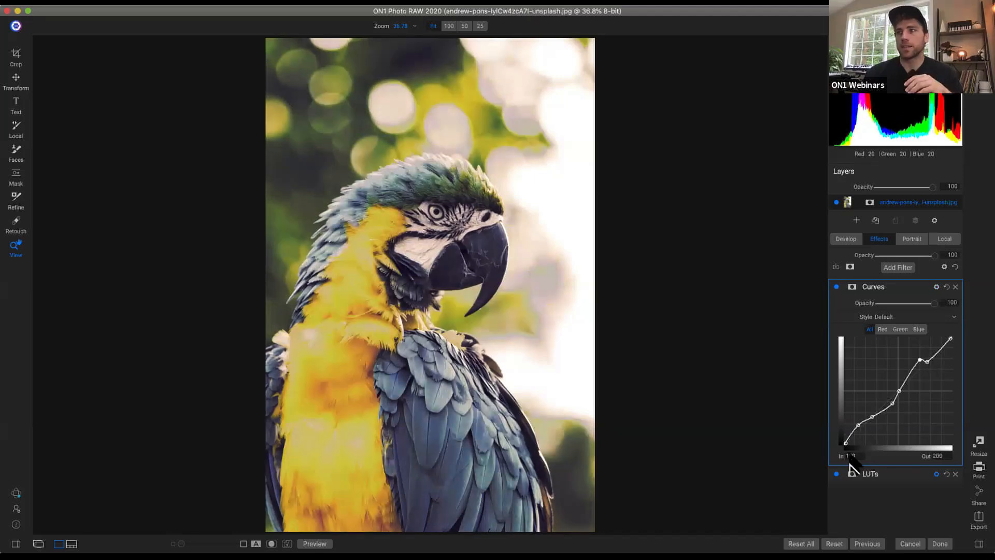
{"action": "left_click", "coordinate": [947, 286]}
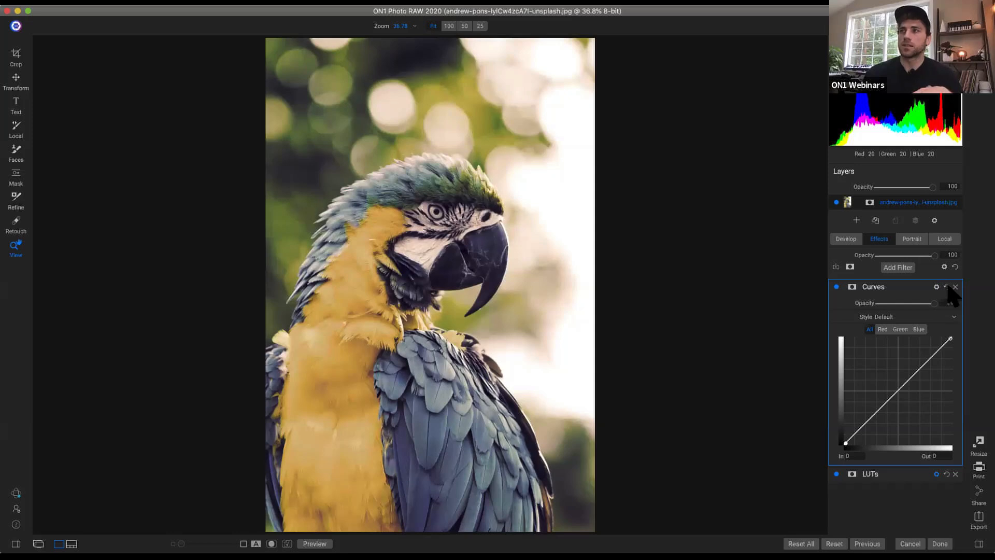
{"action": "left_click", "coordinate": [898, 408]}
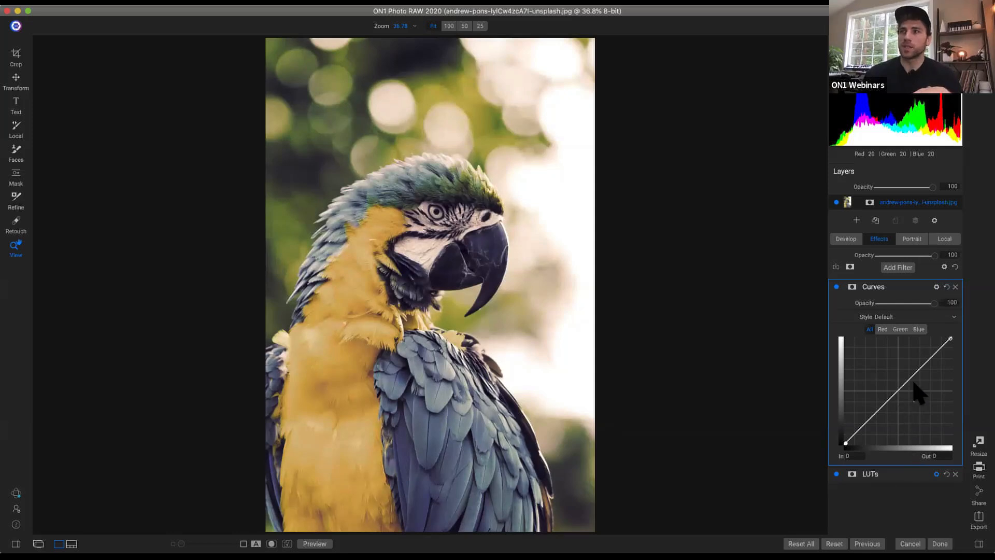
{"action": "left_click", "coordinate": [947, 287]}
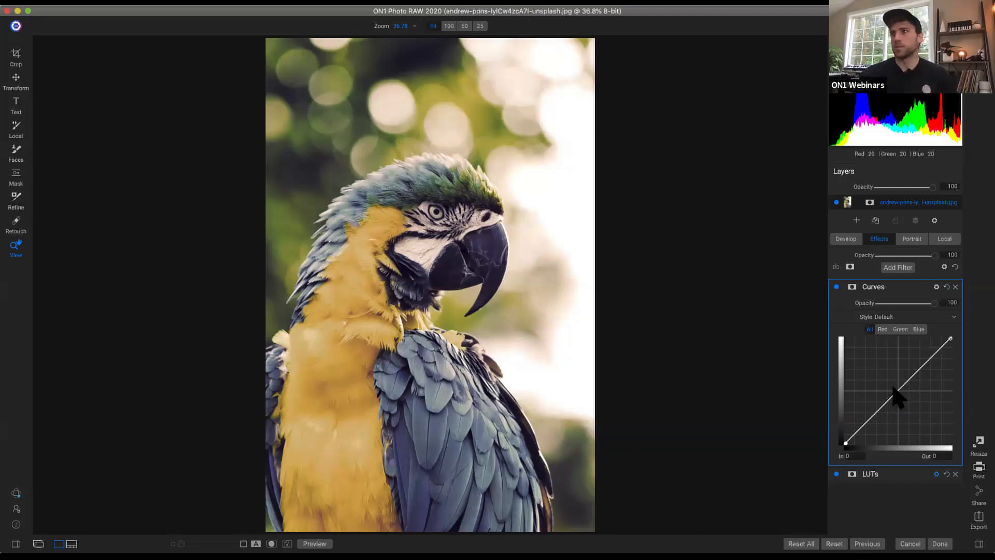
Step: Remove the Curves filter and open the photo of the wall with green, pink and white stripes
{"action": "left_click", "coordinate": [955, 287]}
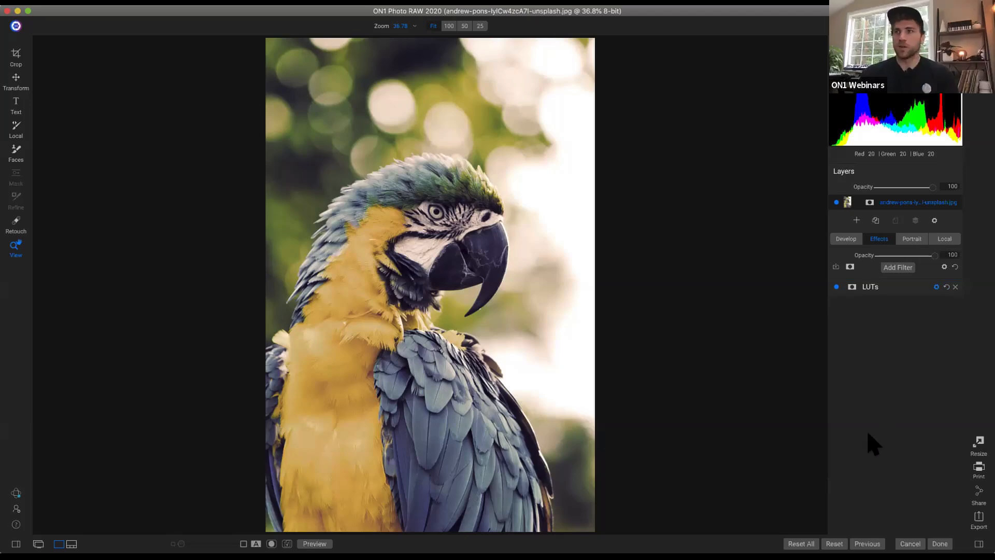
{"action": "key", "text": "w"}
{"action": "left_click", "coordinate": [616, 499]}
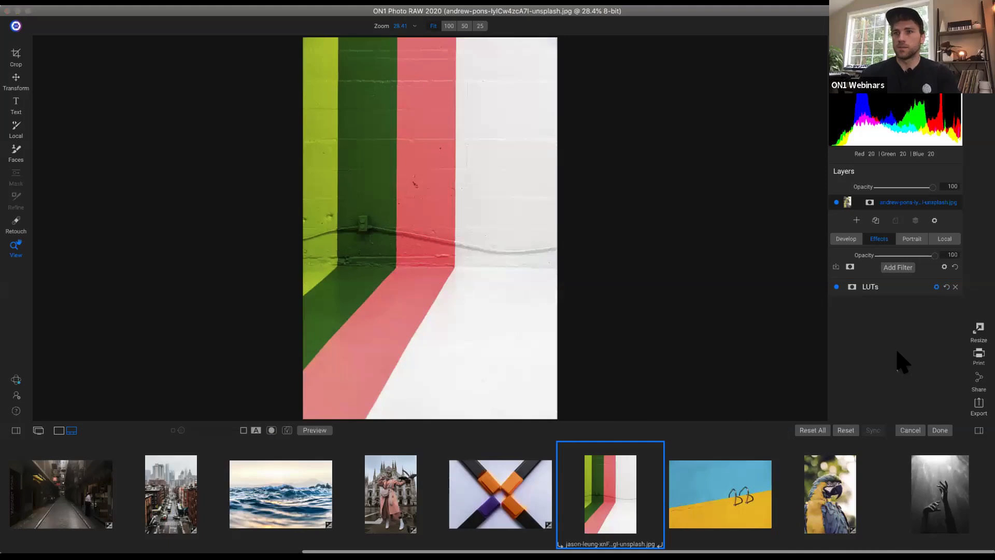
{"action": "key", "text": "e"}
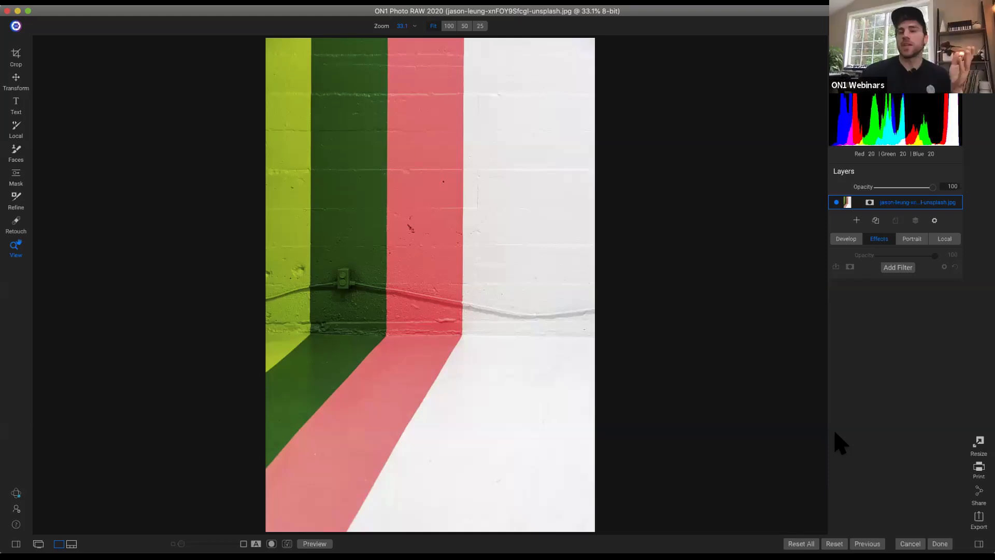
Step: Add a Dynamic Contrast filter with the Surreal style to the striped wall photo
{"action": "left_click", "coordinate": [911, 265]}
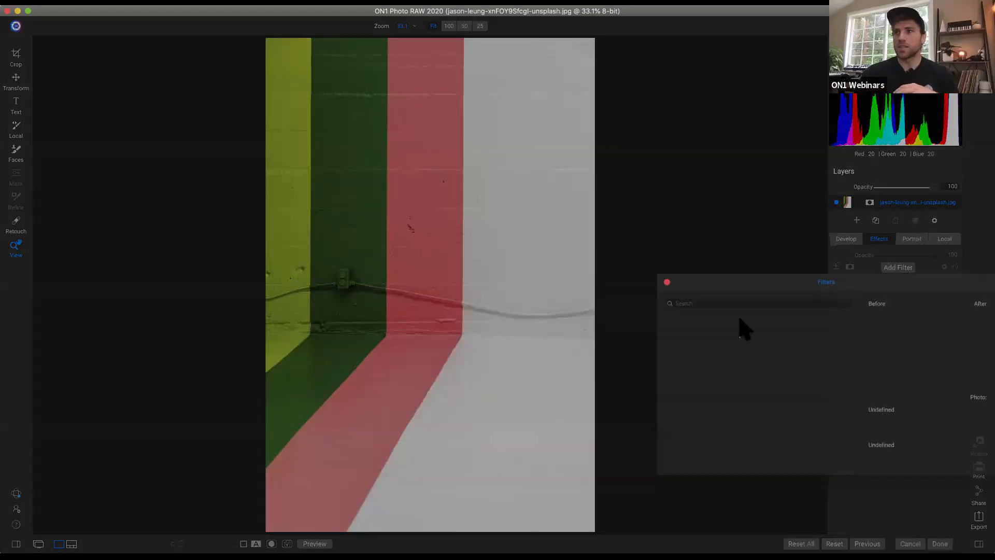
{"action": "left_click", "coordinate": [977, 247]}
{"action": "left_click", "coordinate": [902, 266]}
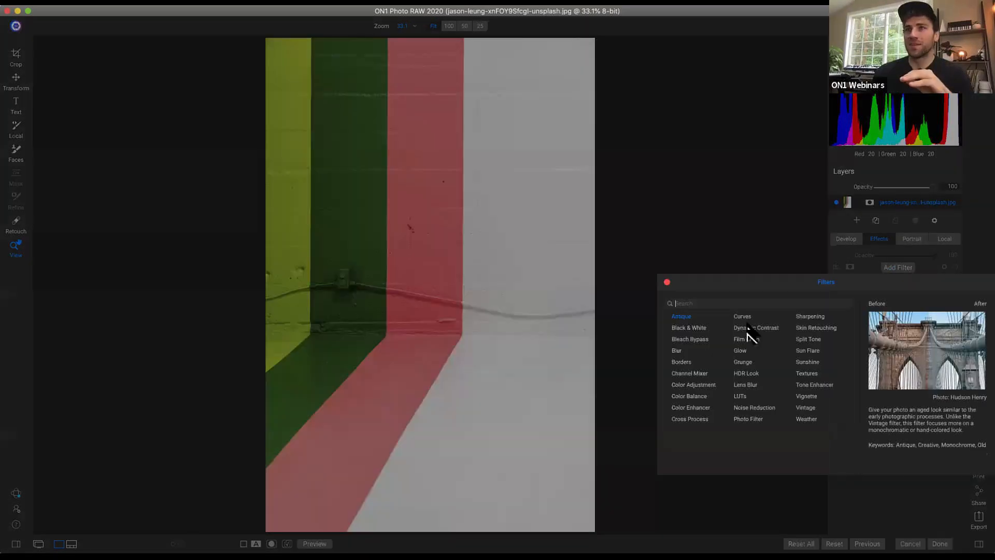
{"action": "left_click", "coordinate": [750, 327]}
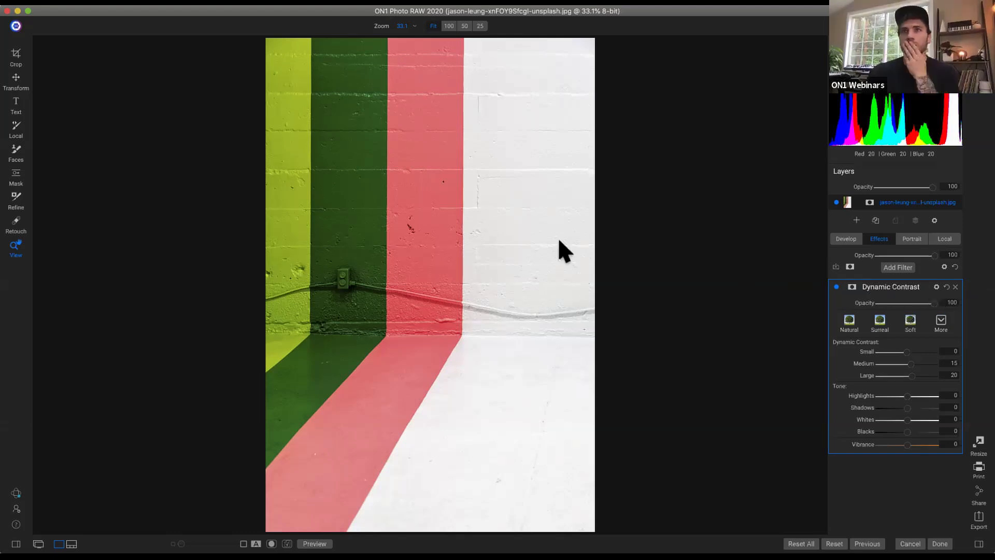
{"action": "left_click", "coordinate": [880, 323]}
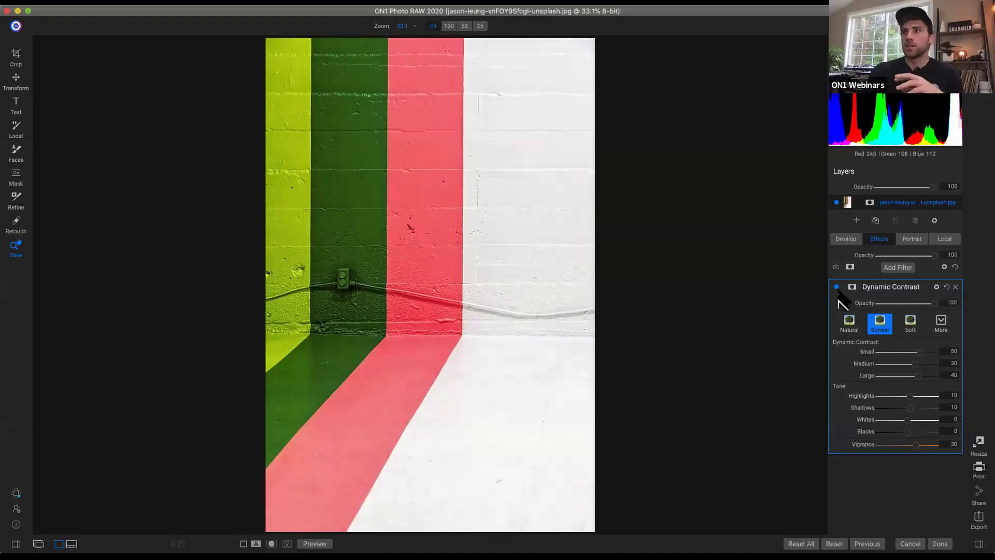
{"action": "left_click", "coordinate": [422, 194]}
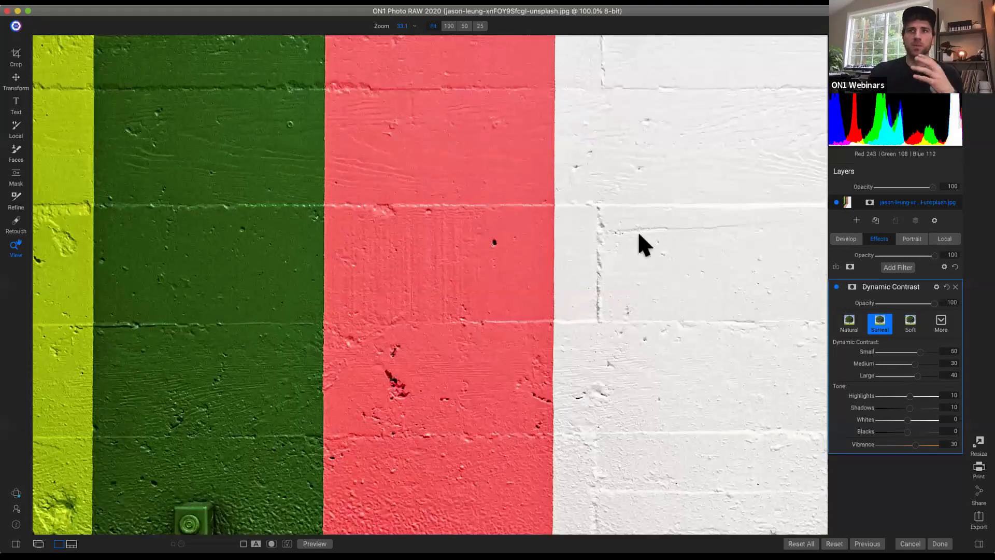
{"action": "left_click", "coordinate": [633, 238]}
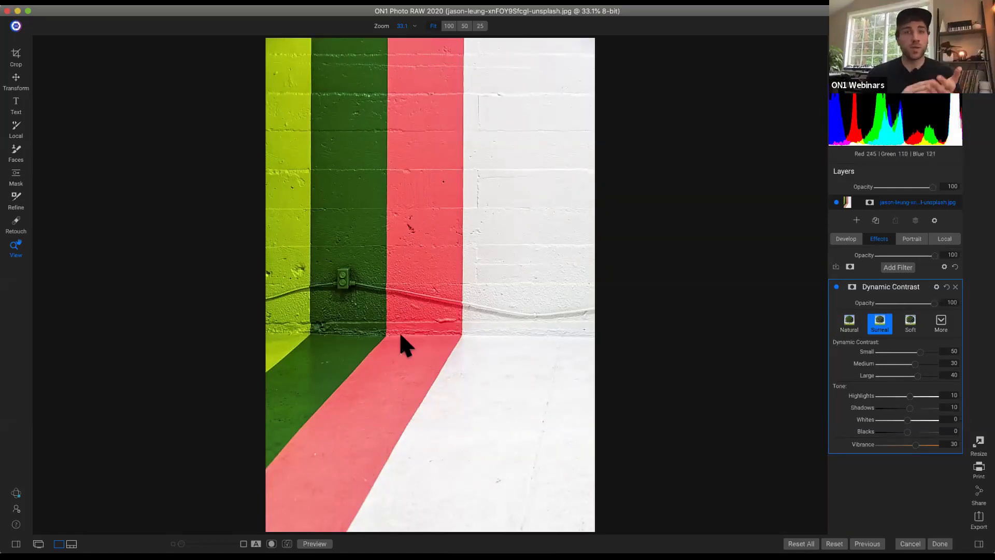
Step: Enable Color Range in the Dynamic Contrast filter's mask and sample the pink stripe as its colour
{"action": "left_click", "coordinate": [851, 287]}
{"action": "left_click", "coordinate": [837, 404]}
{"action": "left_click", "coordinate": [926, 403]}
{"action": "left_click", "coordinate": [440, 192]}
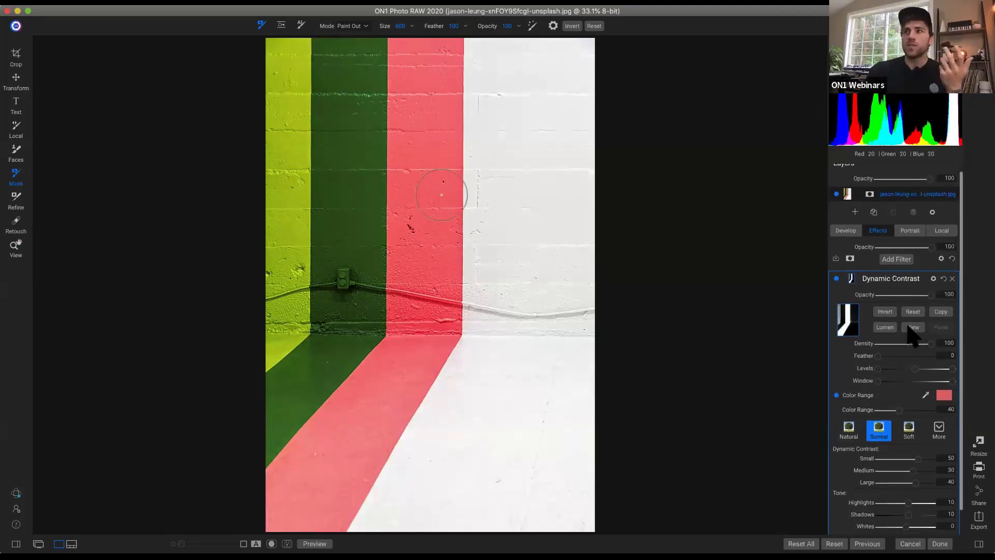
Step: View the mask in black and white, check its sampled colour, and examine the masked effect on the wall at 100% zoom
{"action": "left_click", "coordinate": [911, 327]}
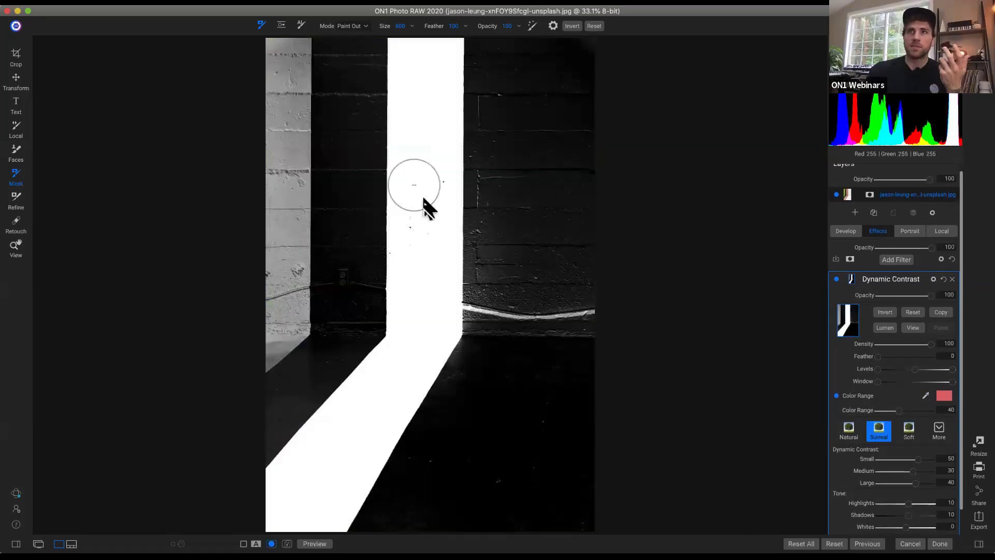
{"action": "left_click", "coordinate": [944, 396]}
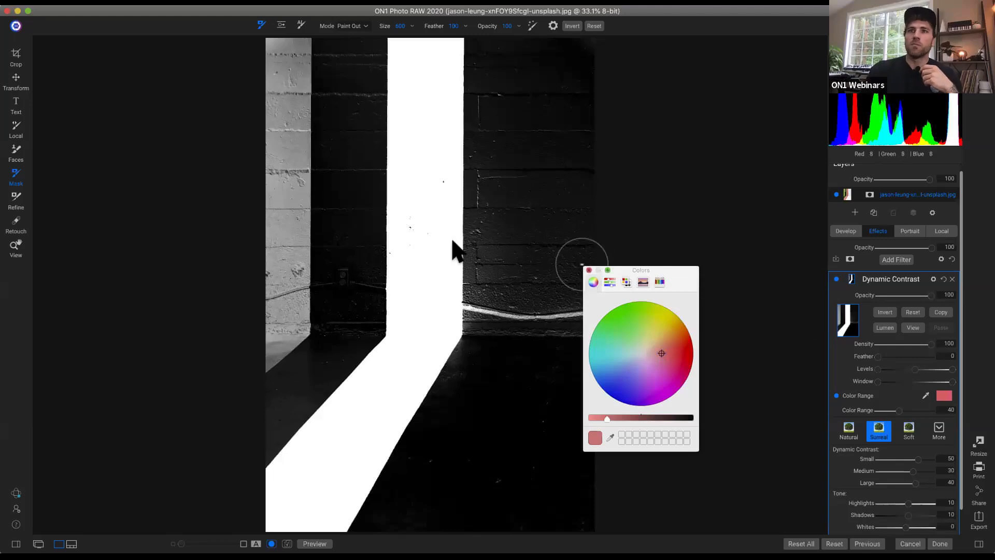
{"action": "left_click", "coordinate": [588, 270]}
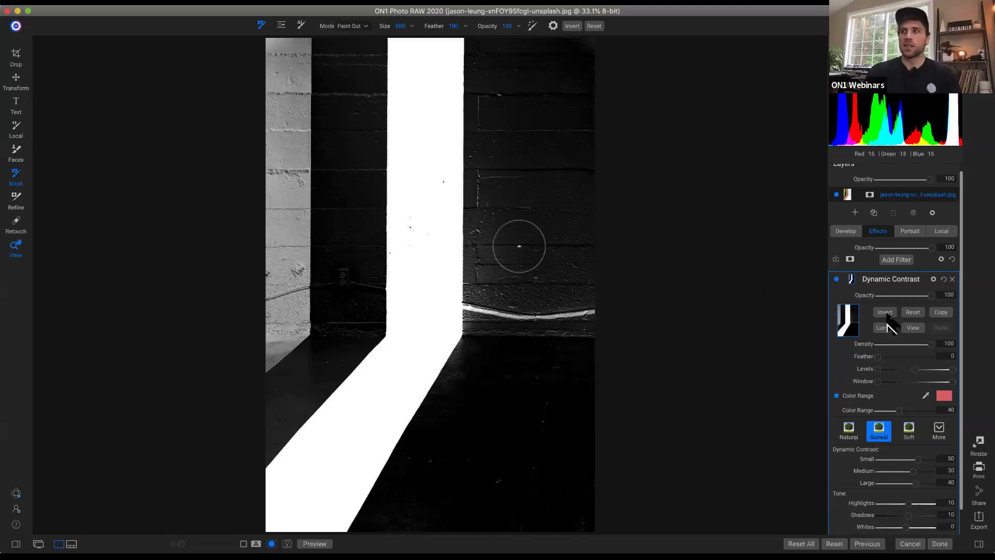
{"action": "key", "text": "z"}
{"action": "key", "text": "o"}
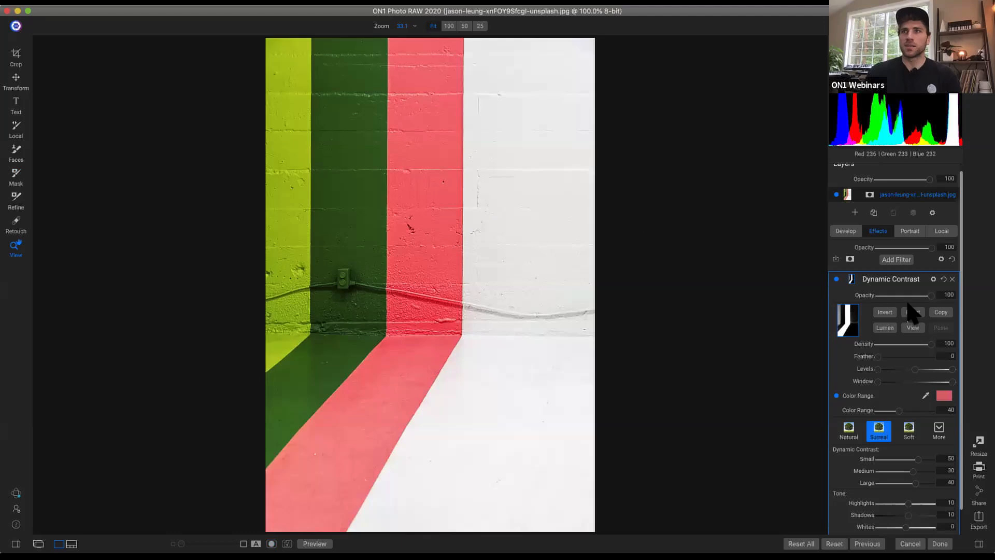
{"action": "key", "text": "super+1"}
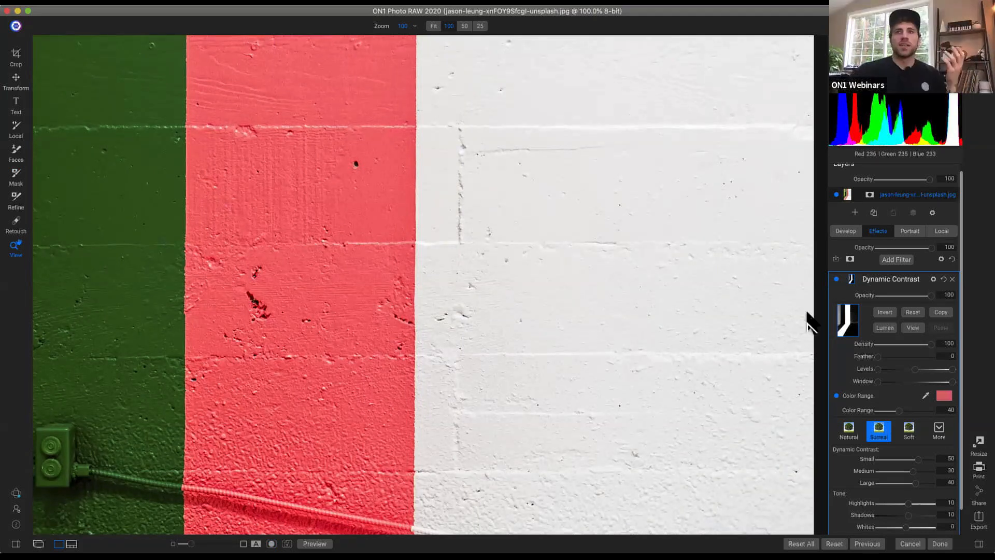
{"action": "key", "text": "super+0"}
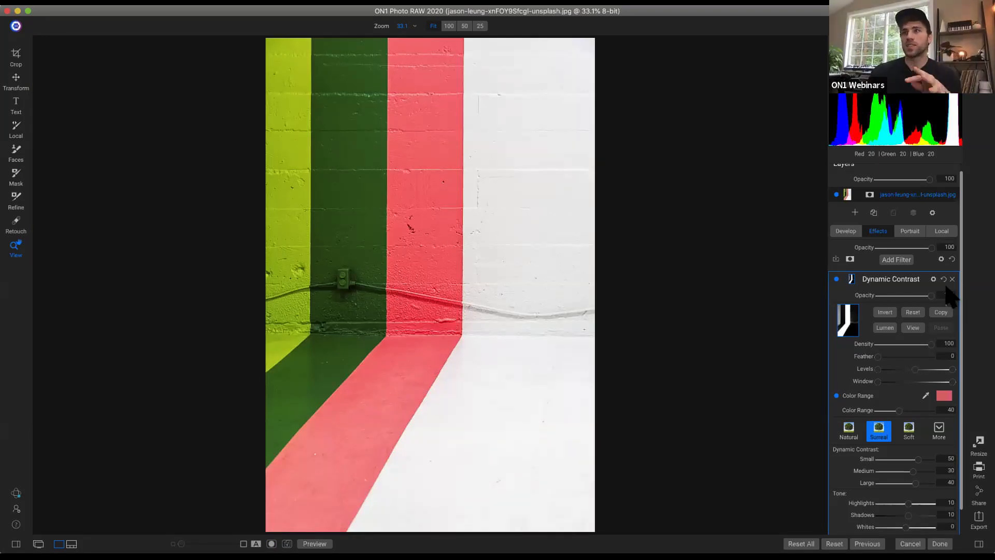
Step: Rename the masked Dynamic Contrast filter to "Color range", then collapse it and switch it off
{"action": "left_click", "coordinate": [944, 280]}
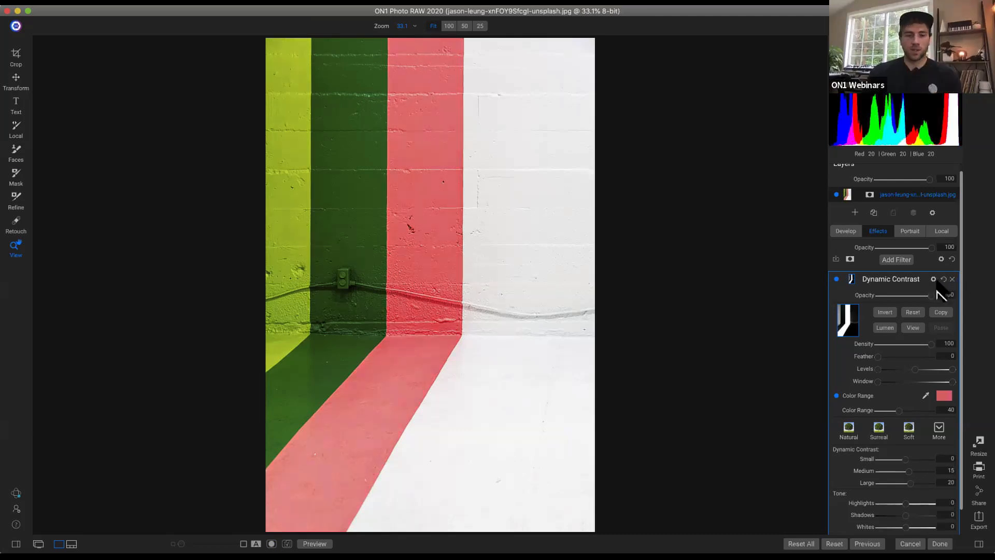
{"action": "key", "text": "super+z"}
{"action": "double_click", "coordinate": [903, 280]}
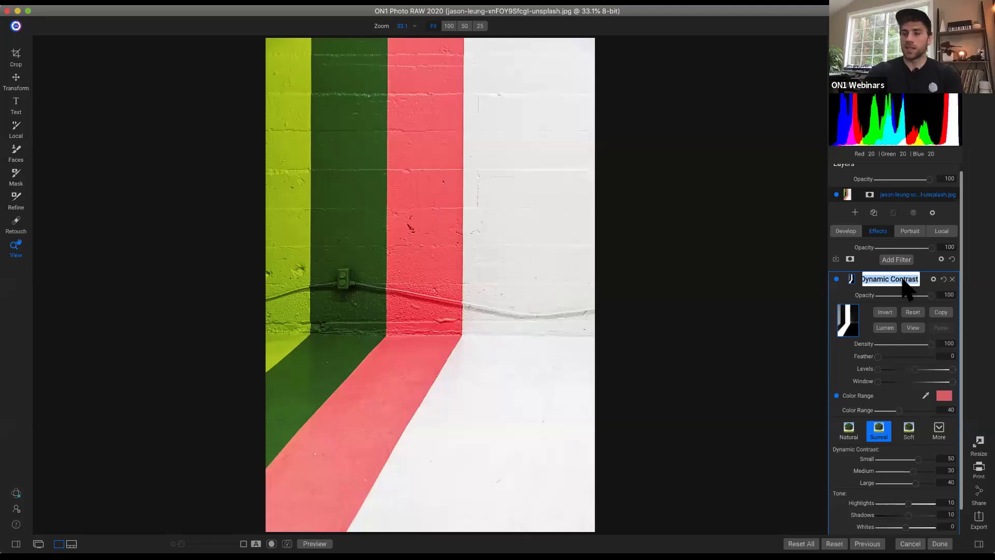
{"action": "type", "text": "Colo"}
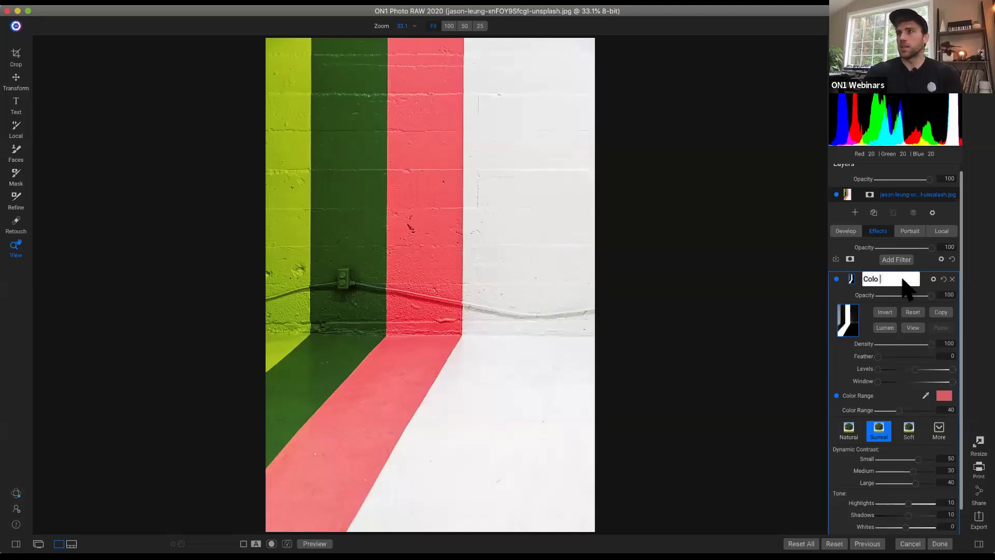
{"action": "type", "text": "r range"}
{"action": "key", "text": "Return"}
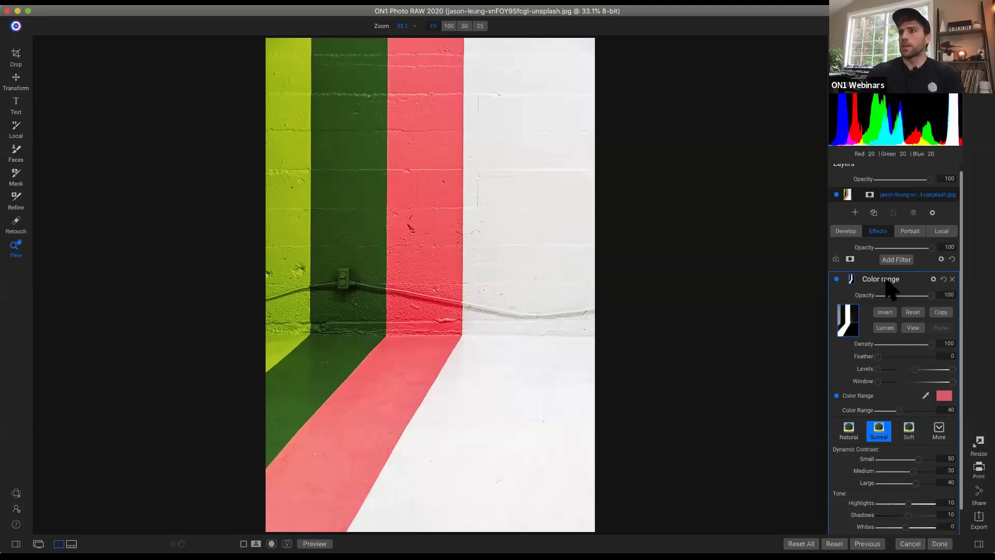
{"action": "left_click", "coordinate": [889, 285]}
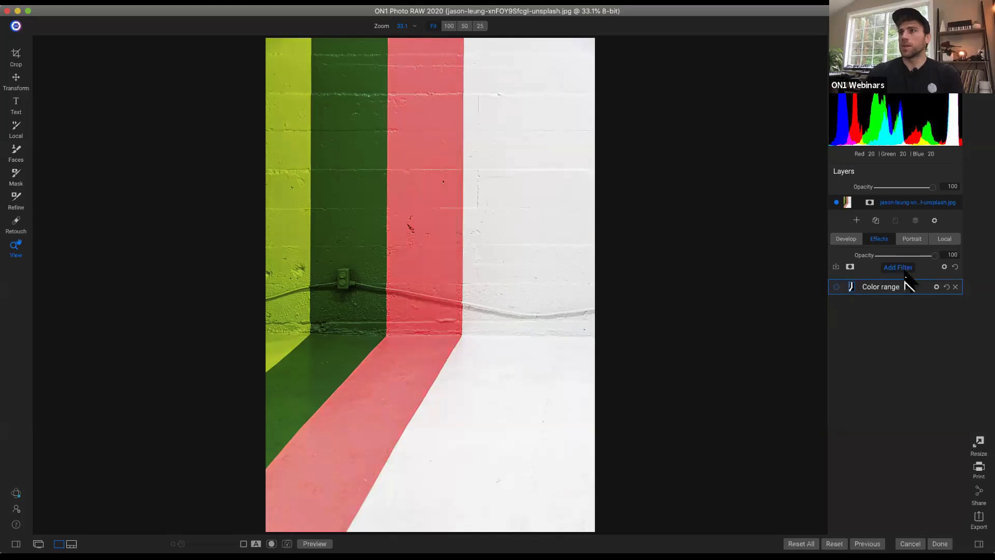
Step: Add a second Dynamic Contrast filter and give it the Surreal style
{"action": "left_click", "coordinate": [901, 268]}
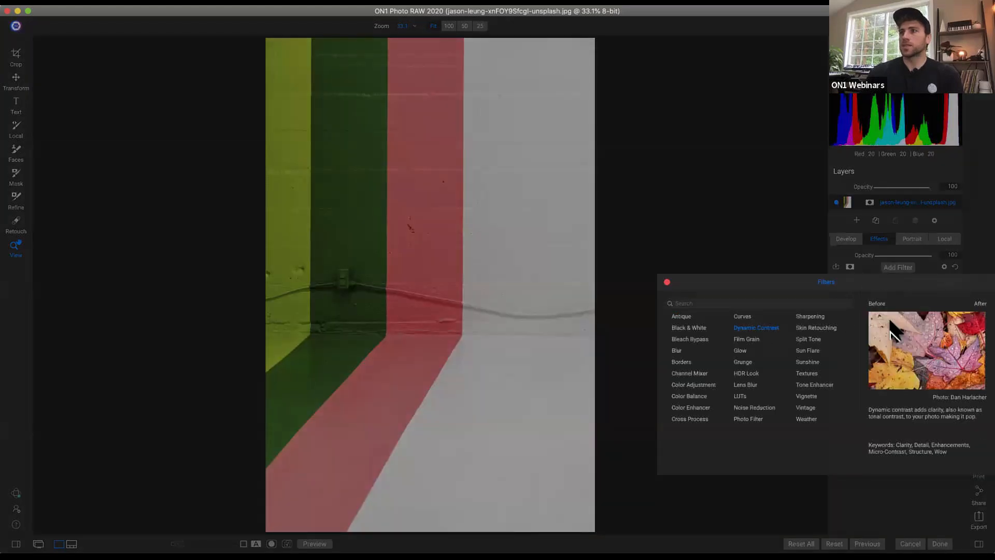
{"action": "left_click", "coordinate": [747, 327]}
{"action": "left_click", "coordinate": [878, 317]}
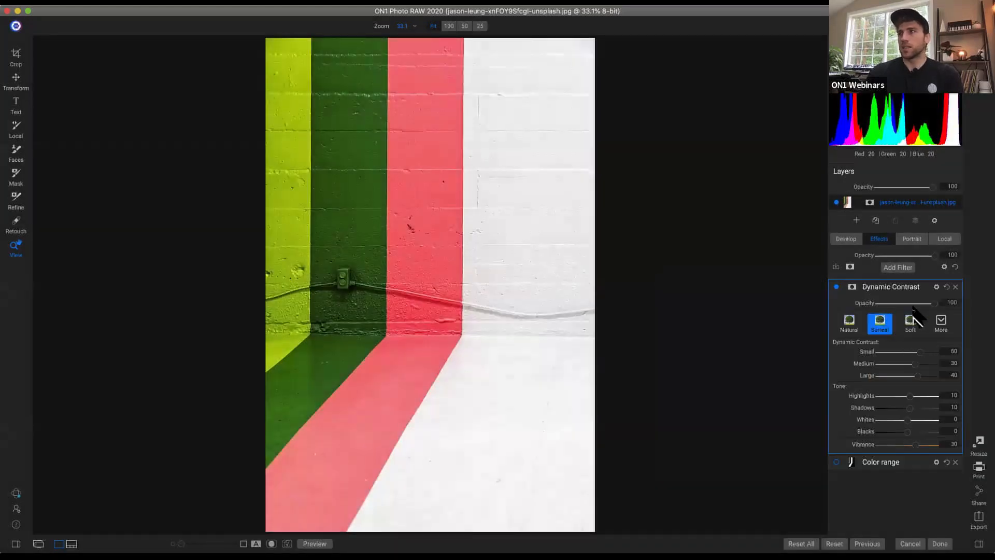
Step: Show the new filter's blending options and restrict Apply To to a custom colour sampled from the pink stripe
{"action": "left_click", "coordinate": [937, 287]}
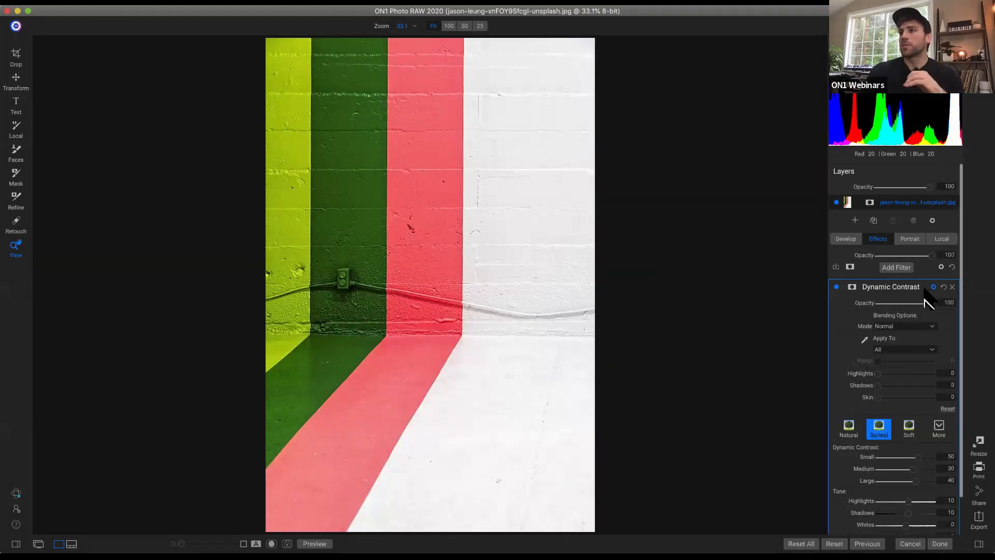
{"action": "left_click", "coordinate": [898, 325]}
{"action": "left_click", "coordinate": [855, 324]}
{"action": "scroll", "coordinate": [902, 410], "scroll_direction": "down", "scroll_amount": 2}
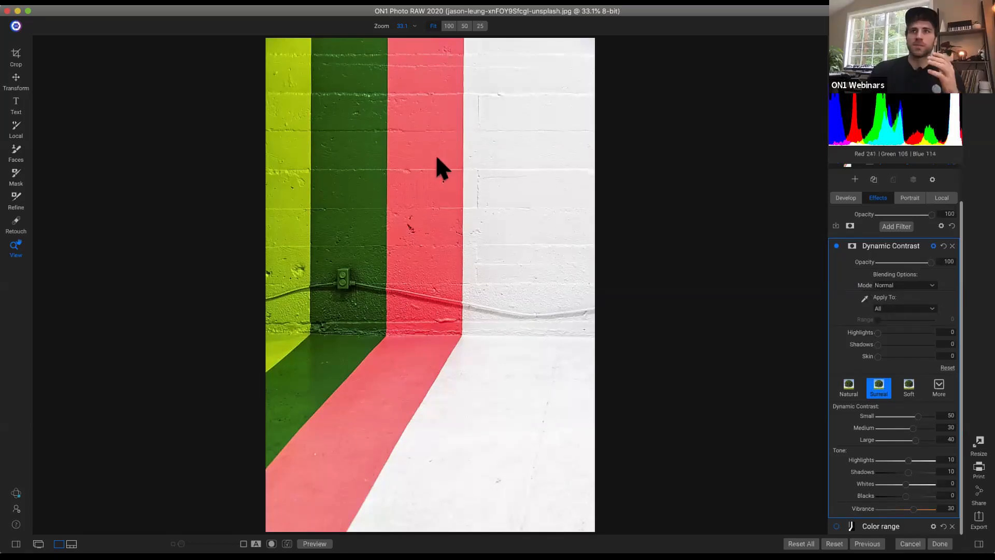
{"action": "left_click", "coordinate": [560, 176]}
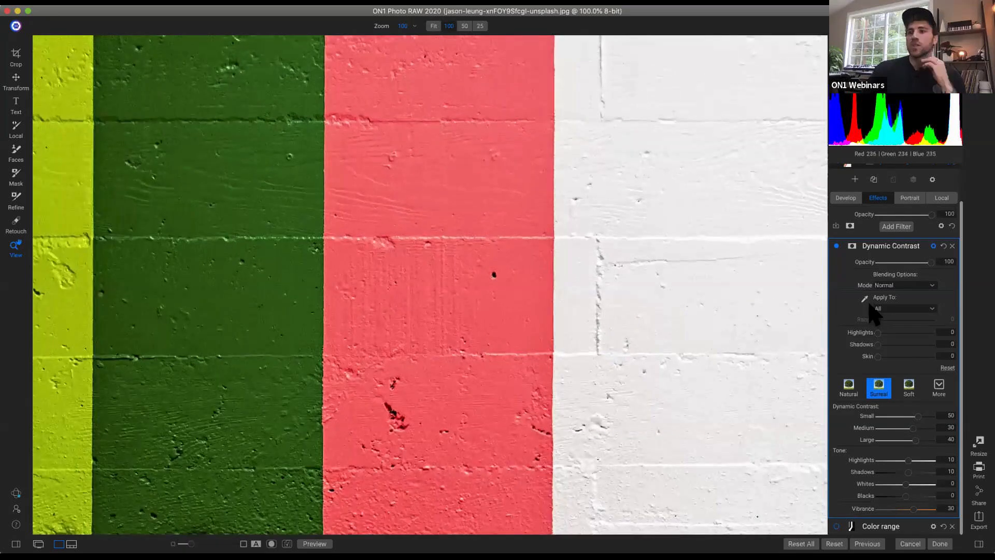
{"action": "left_click", "coordinate": [864, 299]}
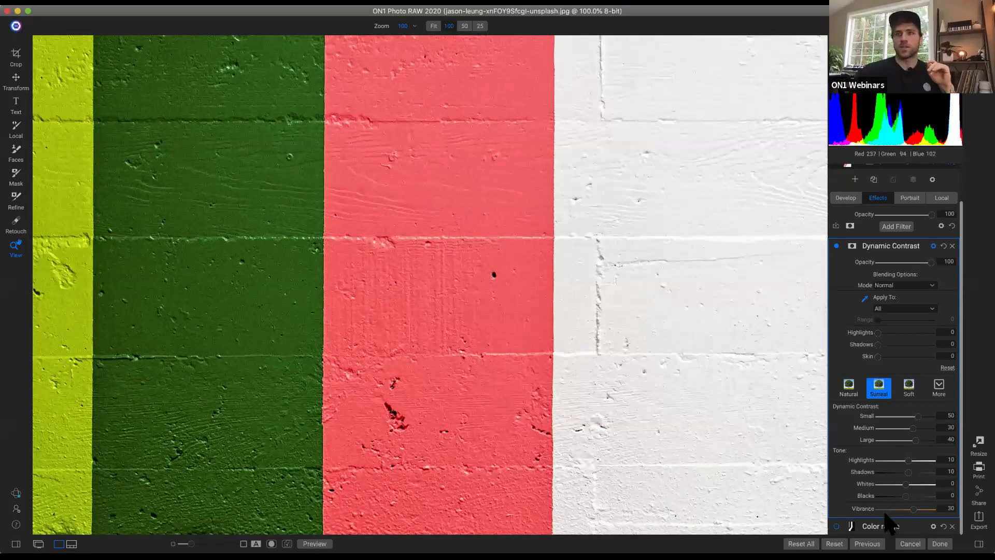
{"action": "left_click", "coordinate": [457, 192]}
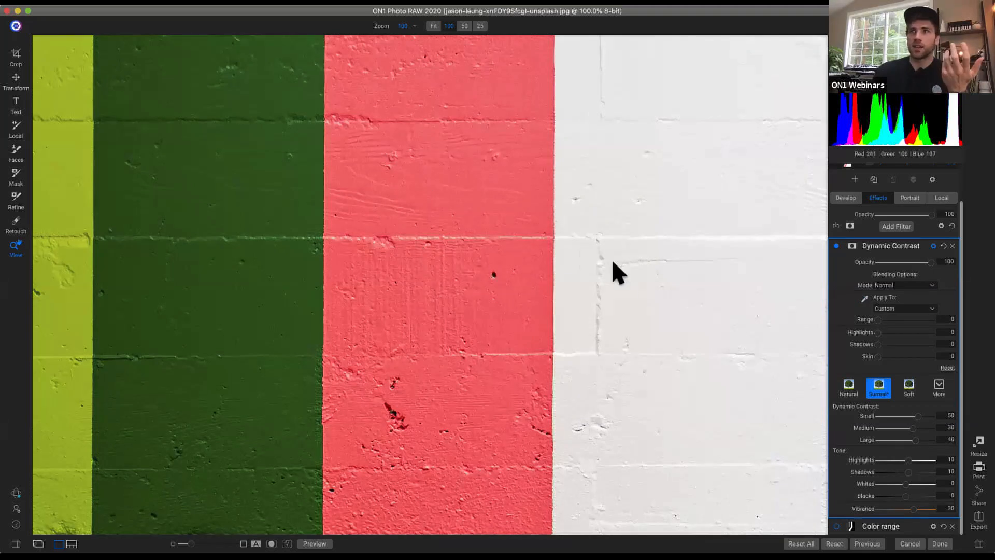
Step: Rename the second Dynamic Contrast filter to "apply to"
{"action": "left_click", "coordinate": [886, 247]}
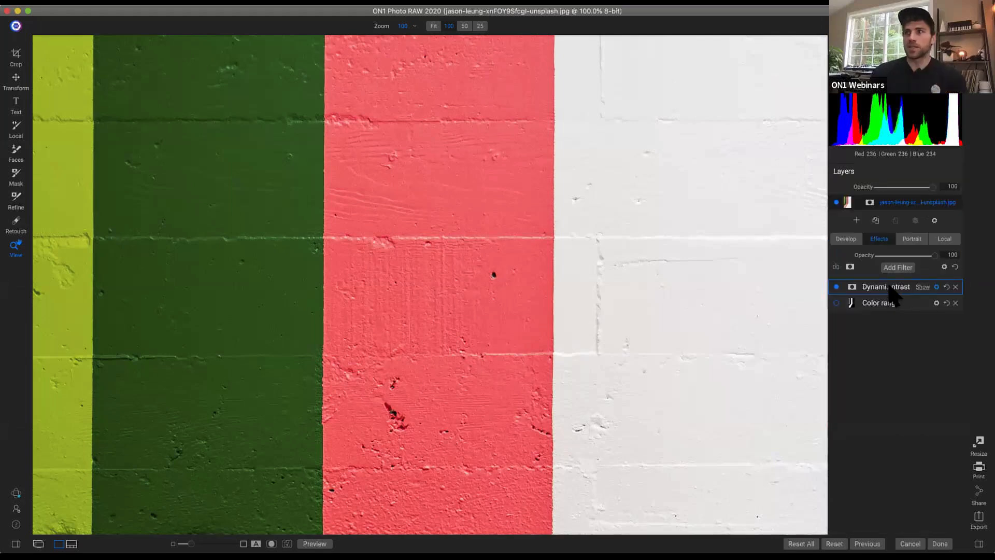
{"action": "double_click", "coordinate": [889, 288]}
{"action": "type", "text": "apply to"}
{"action": "key", "text": "Return"}
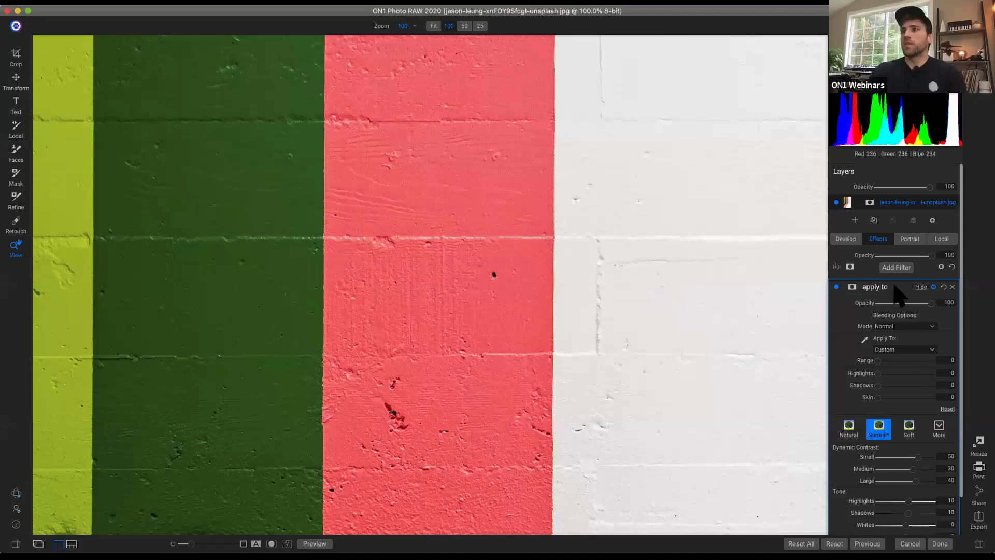
Step: Compare the wall texture at 100% zoom with the "apply to" filter switched off and on
{"action": "left_click", "coordinate": [838, 288]}
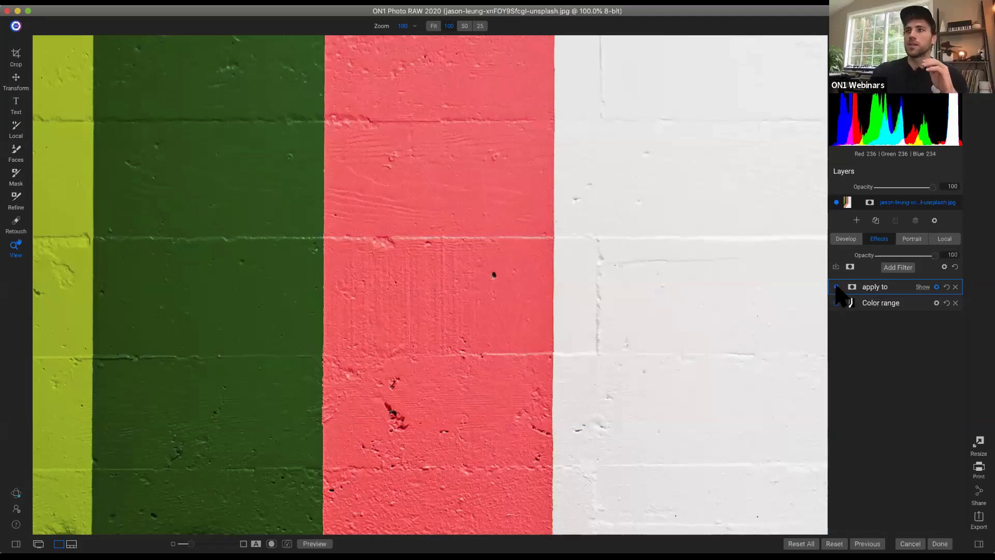
{"action": "left_click", "coordinate": [836, 286]}
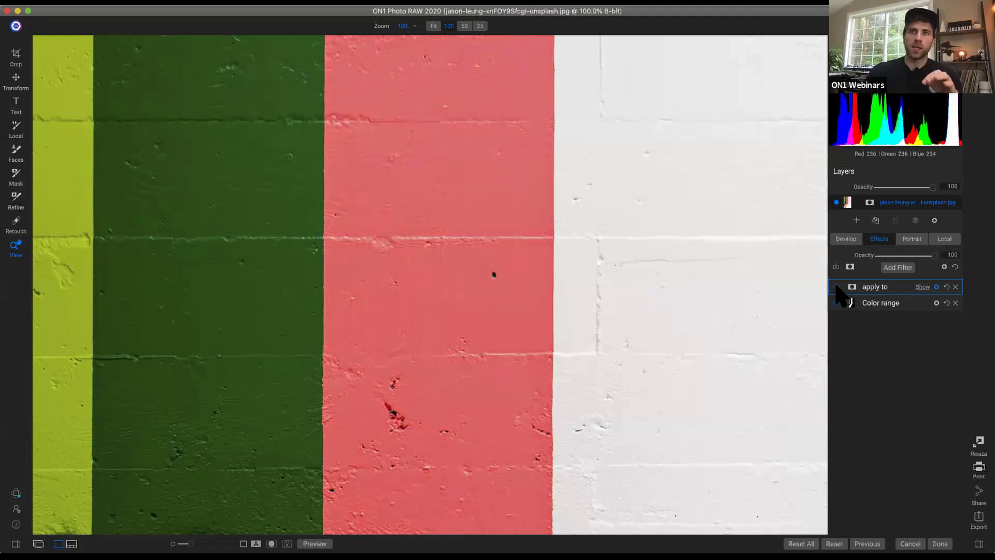
{"action": "left_click", "coordinate": [836, 286]}
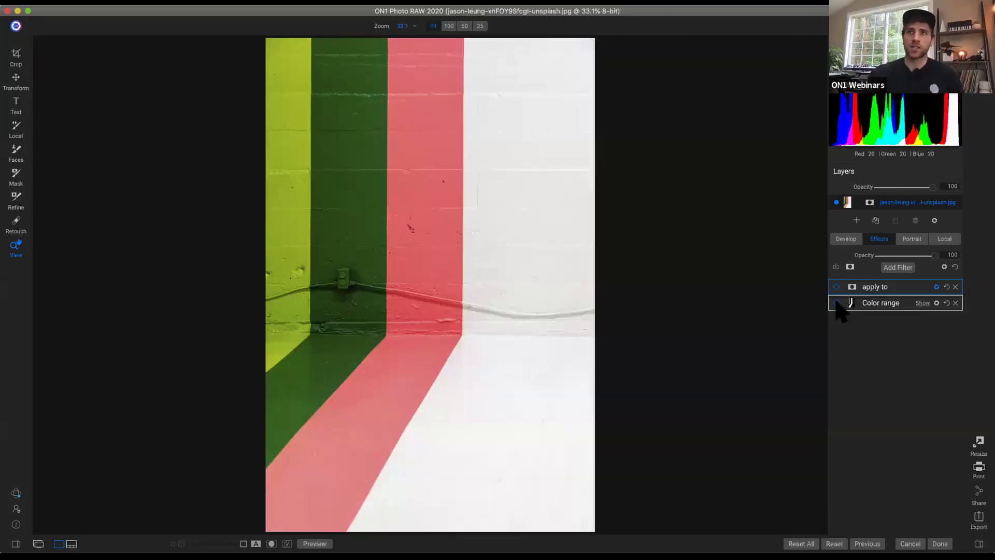
Step: Compare the "Color range" and "apply to" filters on the whole photo by switching each on in turn
{"action": "left_click", "coordinate": [837, 302]}
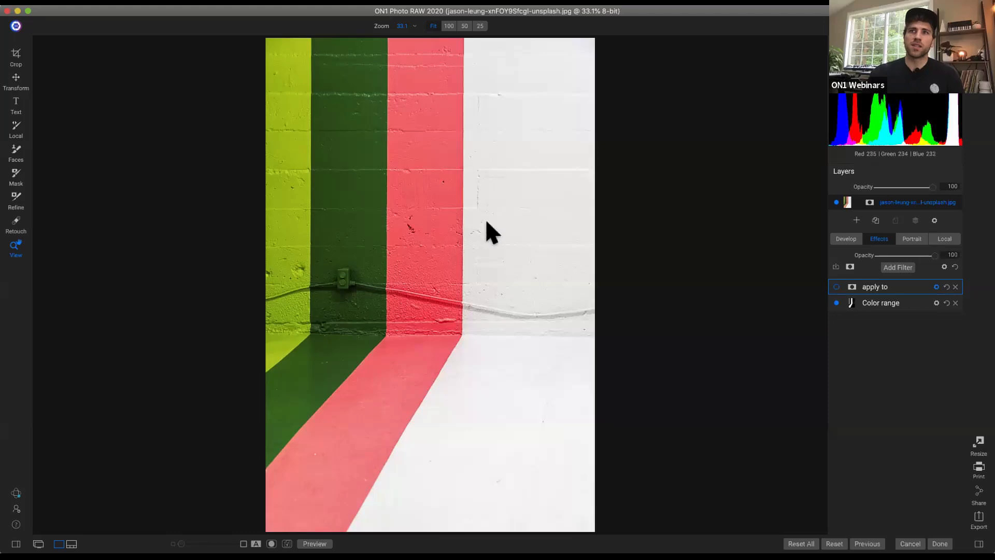
{"action": "left_click", "coordinate": [837, 287]}
{"action": "left_click", "coordinate": [837, 287]}
{"action": "left_click", "coordinate": [837, 287]}
{"action": "left_click", "coordinate": [836, 286]}
{"action": "left_click", "coordinate": [836, 287]}
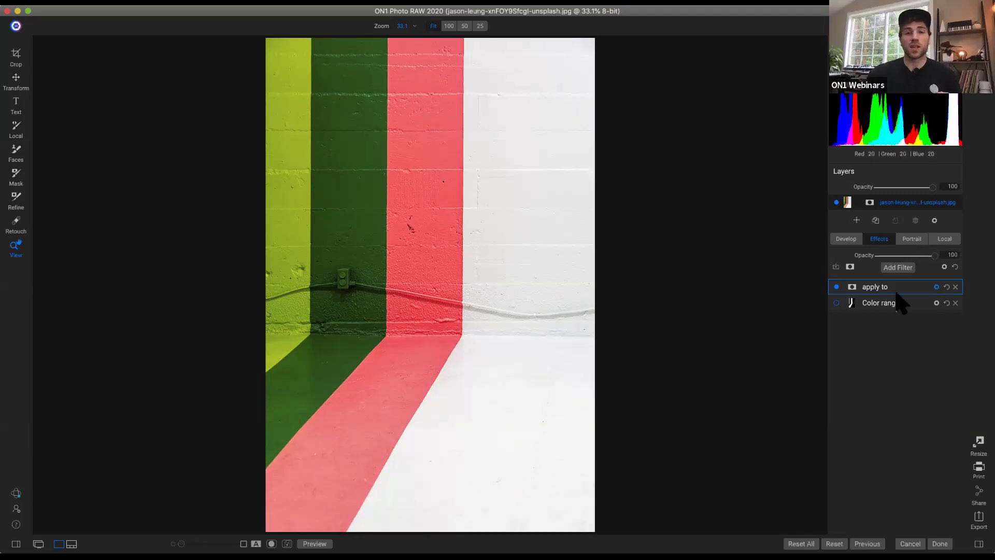
Step: Set the "apply to" filter's Range to 0, and delete both Dynamic Contrast filters from the striped-wall photo
{"action": "left_click", "coordinate": [922, 287]}
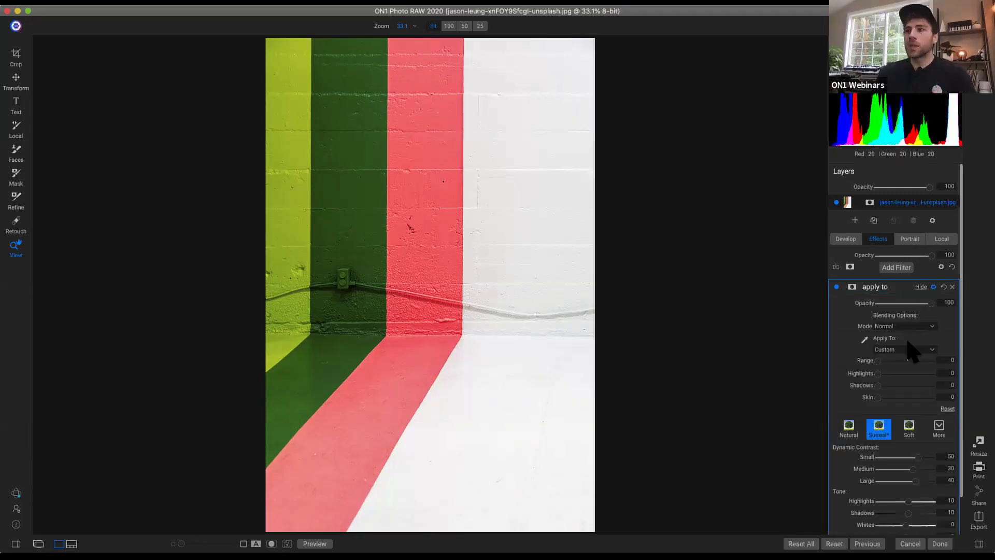
{"action": "left_click_drag", "start_coordinate": [878, 360], "coordinate": [851, 363]}
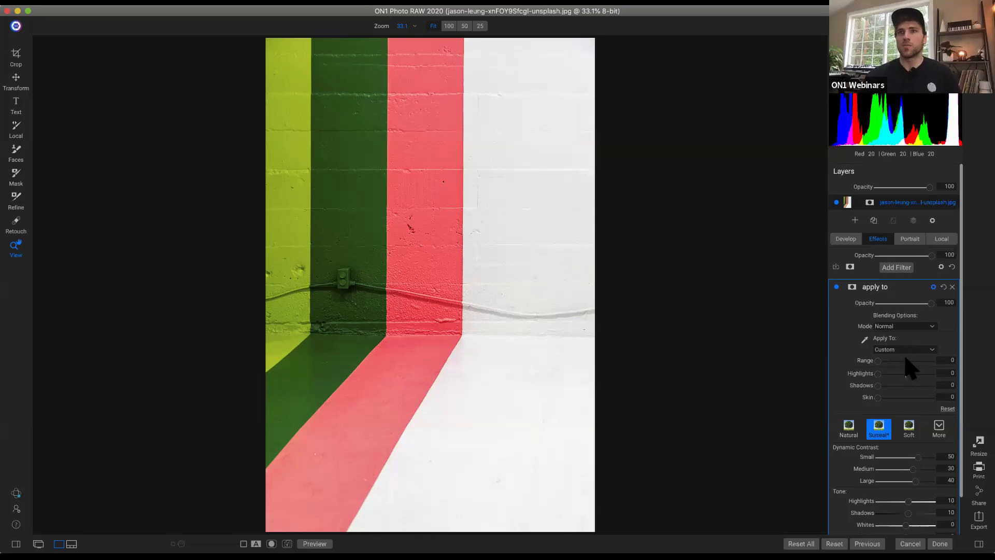
{"action": "left_click", "coordinate": [952, 287]}
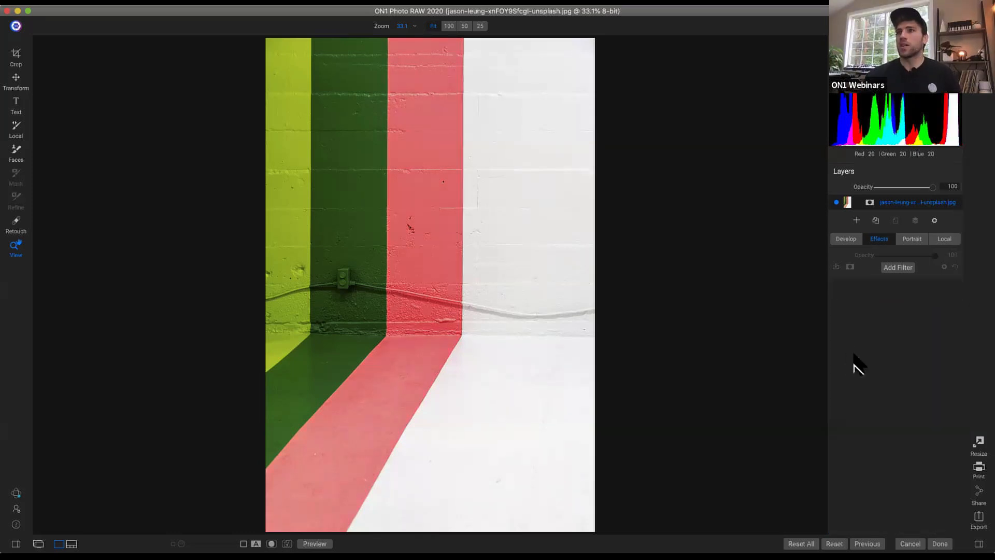
Step: Open the photo of the pool ladder on the yellow deck for editing, and hide the filmstrip
{"action": "key", "text": "n"}
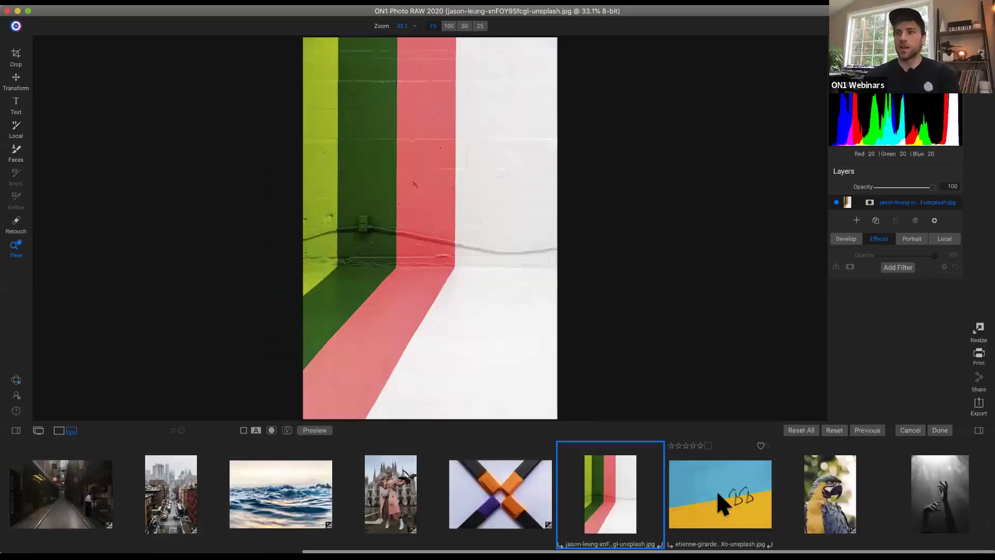
{"action": "left_click", "coordinate": [718, 494]}
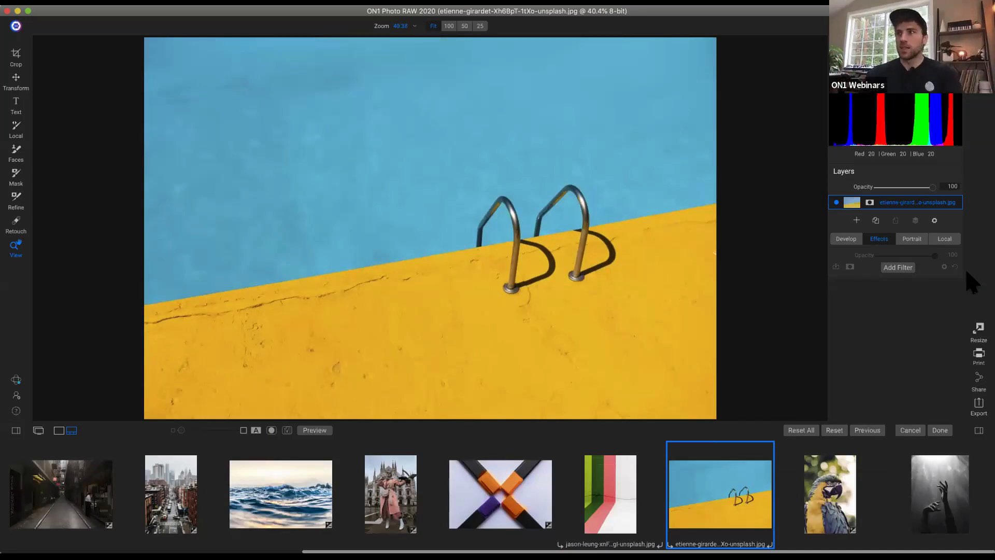
{"action": "key", "text": "e"}
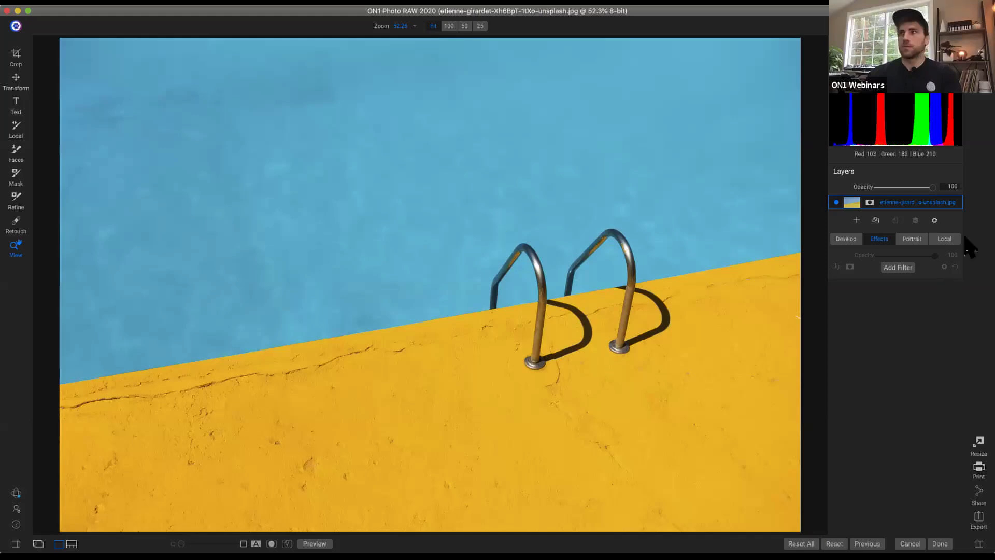
Step: Start a local adjustment with Paint with Color enabled, using a yellow sampled from the pool deck
{"action": "left_click", "coordinate": [944, 240]}
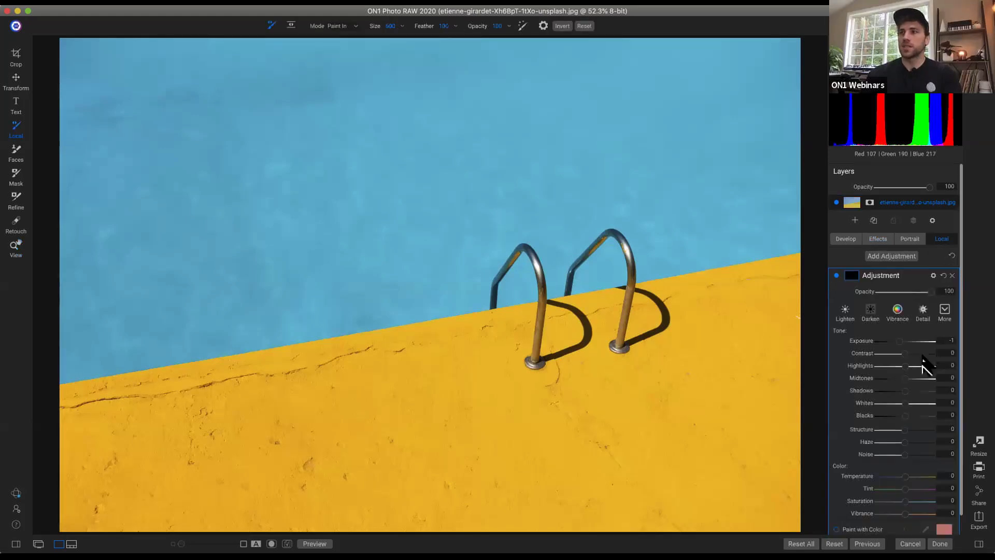
{"action": "left_click", "coordinate": [836, 509]}
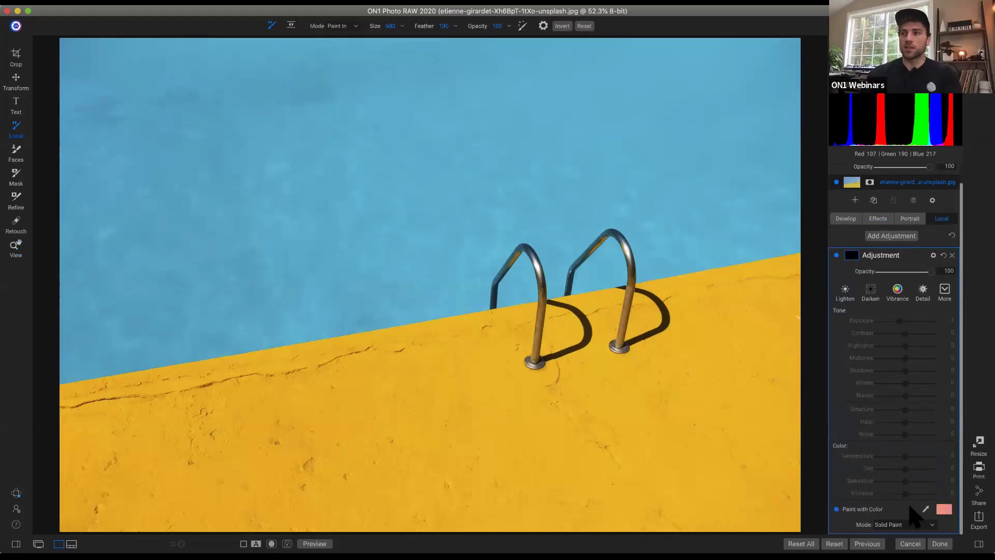
{"action": "left_click", "coordinate": [926, 509]}
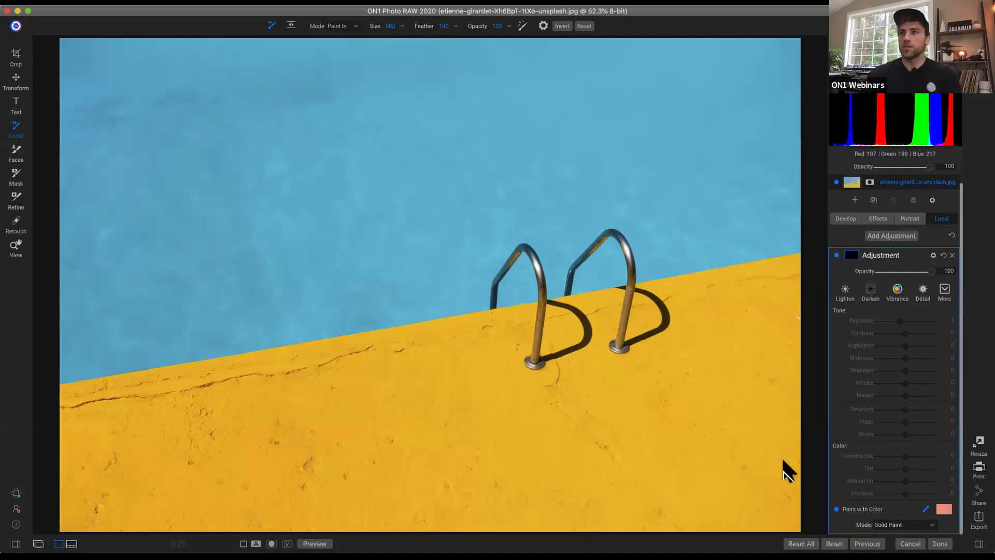
{"action": "left_click", "coordinate": [621, 411]}
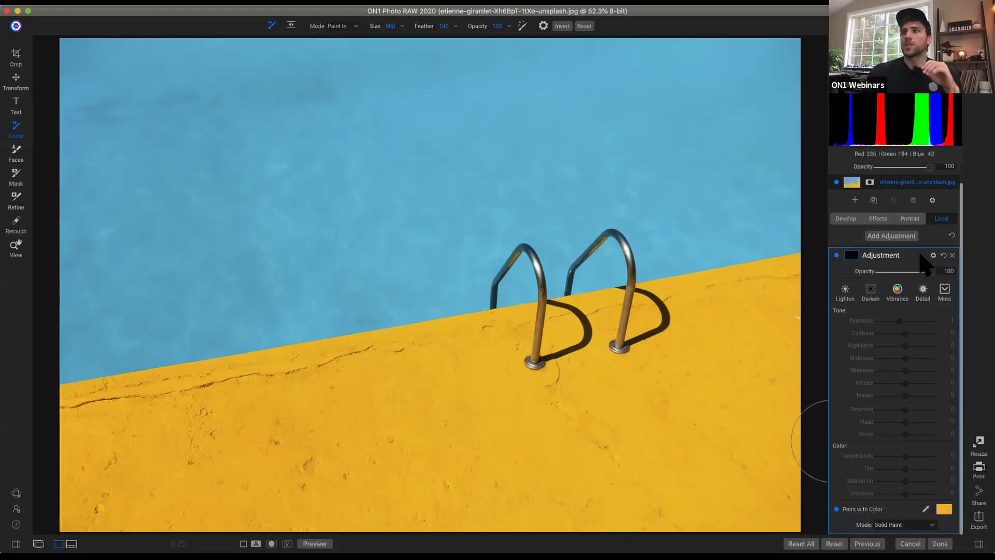
Step: Show the local adjustment's blending options and set its blending mode to Hue
{"action": "left_click", "coordinate": [933, 255]}
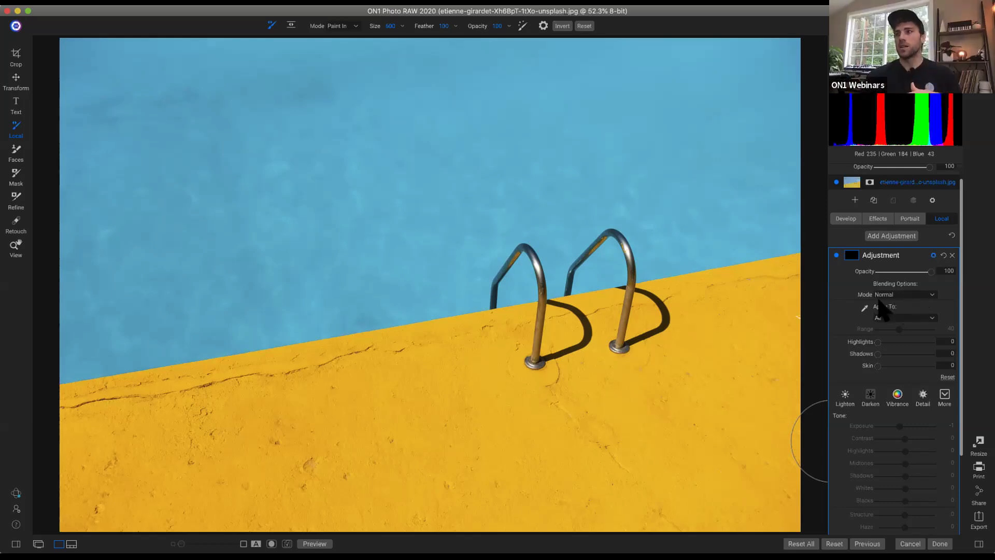
{"action": "left_click", "coordinate": [881, 296]}
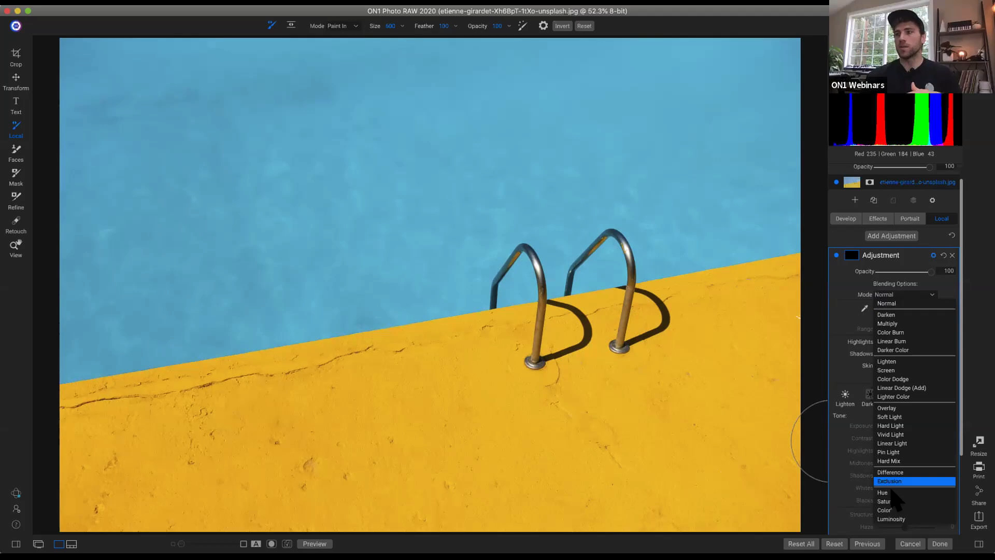
{"action": "left_click", "coordinate": [893, 493]}
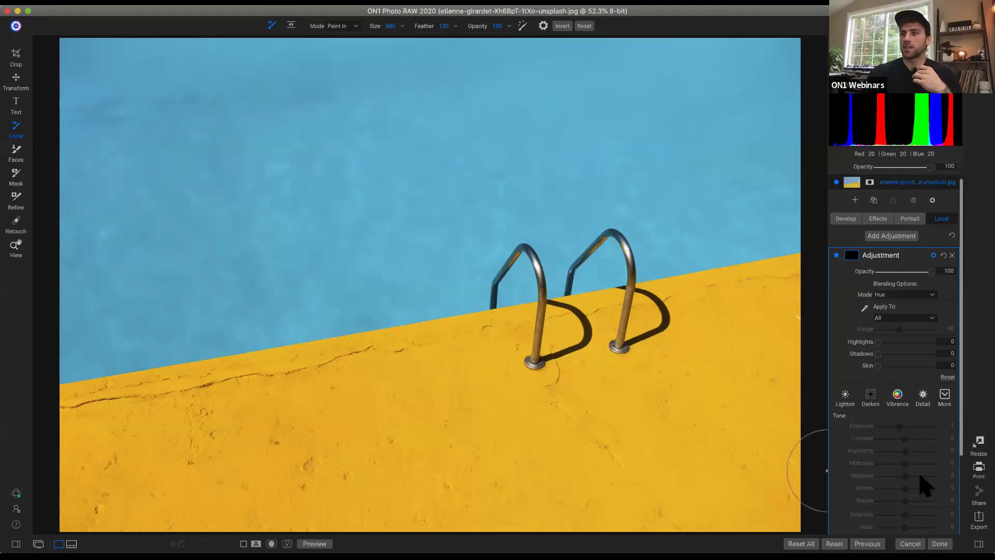
{"action": "scroll", "coordinate": [922, 484], "scroll_direction": "down", "scroll_amount": 5}
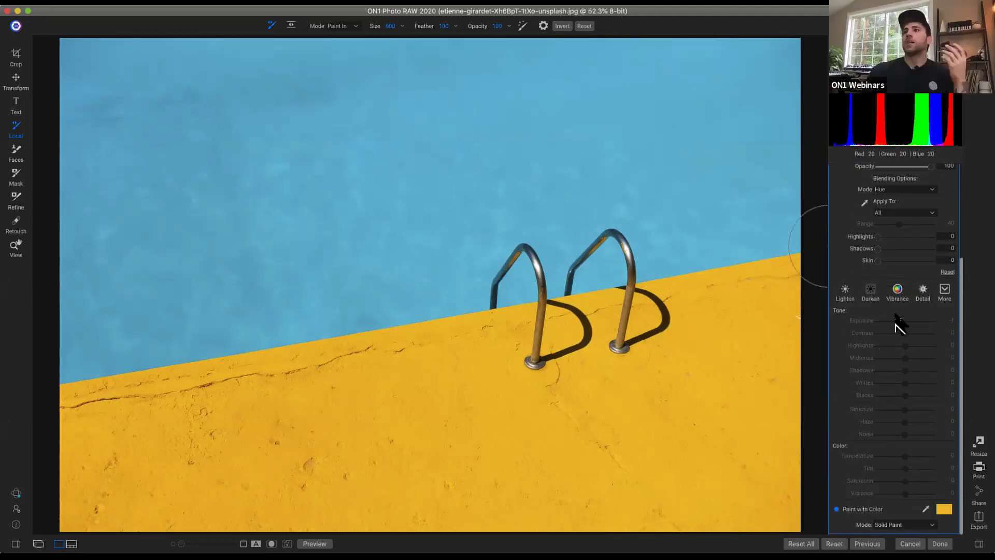
{"action": "scroll", "coordinate": [897, 326], "scroll_direction": "up", "scroll_amount": 5}
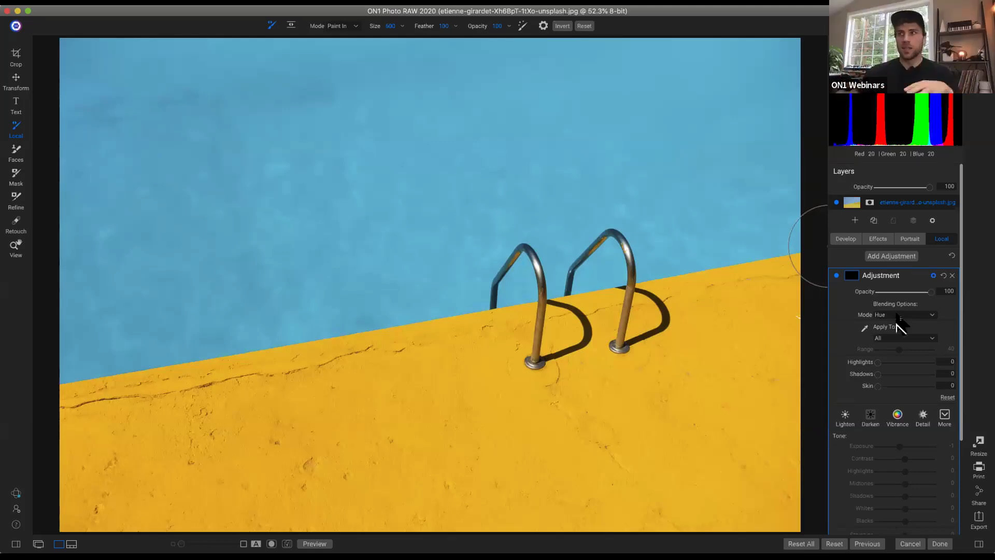
Step: Try painting the yellow hue over the water behind the ladder rails, and undo the strokes
{"action": "left_click_drag", "start_coordinate": [692, 237], "coordinate": [642, 263]}
{"action": "mouse_move", "coordinate": [576, 281]}
{"action": "left_mouse_down"}
{"action": "mouse_move", "coordinate": [571, 269]}
{"action": "mouse_move", "coordinate": [420, 287]}
{"action": "mouse_move", "coordinate": [582, 279]}
{"action": "mouse_move", "coordinate": [534, 271]}
{"action": "mouse_move", "coordinate": [542, 267]}
{"action": "left_mouse_up"}
{"action": "mouse_move", "coordinate": [626, 246]}
{"action": "left_mouse_down"}
{"action": "mouse_move", "coordinate": [626, 255]}
{"action": "mouse_move", "coordinate": [546, 247]}
{"action": "mouse_move", "coordinate": [535, 267]}
{"action": "left_mouse_up"}
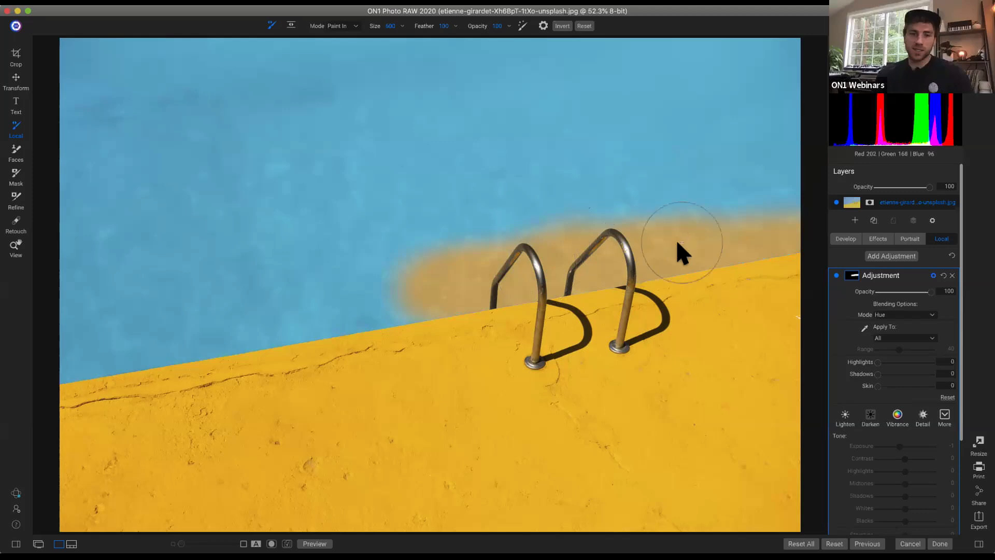
{"action": "key", "text": "super+z"}
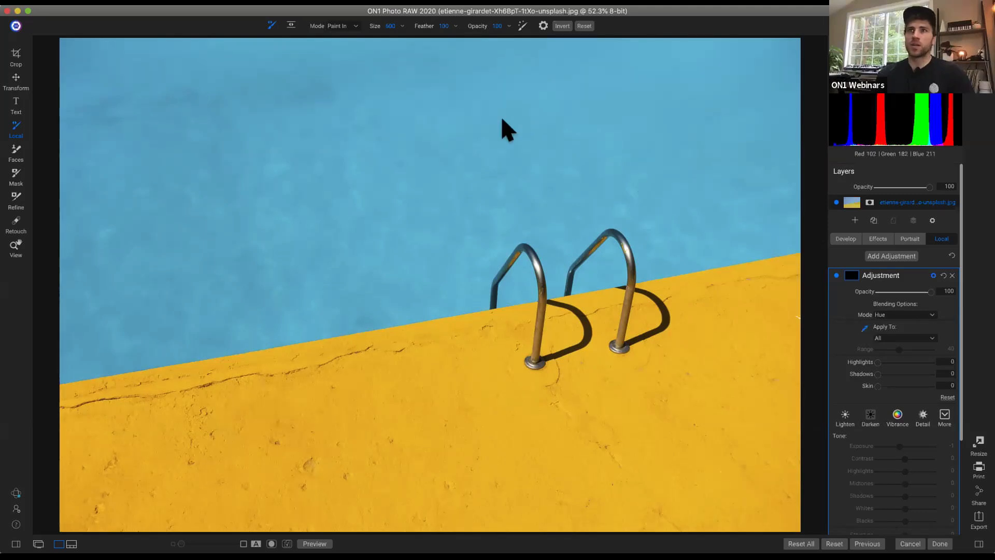
Step: Restrict Apply To to a custom colour sampled from the blue water, and paint the entire water area with a size 2500 brush
{"action": "left_click", "coordinate": [463, 123]}
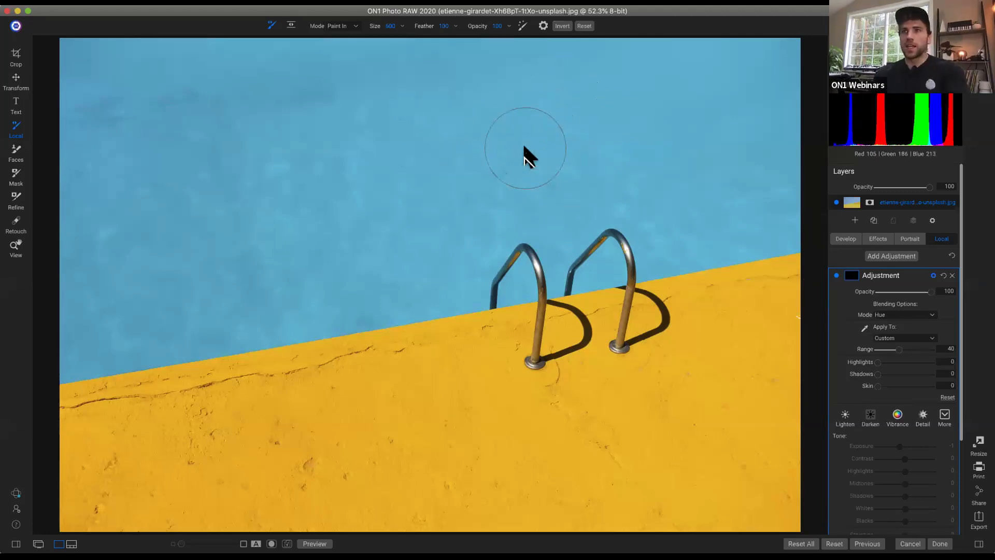
{"action": "key", "text": "bracketright"}
{"action": "key", "text": "bracketright"}
{"action": "key", "text": "bracketright"}
{"action": "key", "text": "bracketright"}
{"action": "key", "text": "bracketright"}
{"action": "key", "text": "bracketright"}
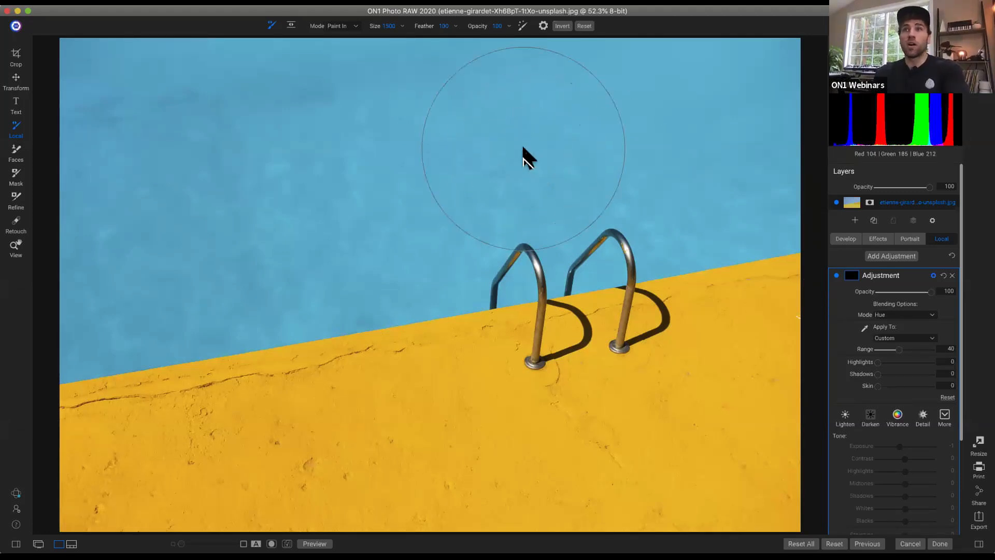
{"action": "key", "text": "bracketright"}
{"action": "key", "text": "bracketright"}
{"action": "mouse_move", "coordinate": [542, 160]}
{"action": "left_mouse_down"}
{"action": "mouse_move", "coordinate": [738, 125]}
{"action": "mouse_move", "coordinate": [573, 233]}
{"action": "mouse_move", "coordinate": [516, 255]}
{"action": "mouse_move", "coordinate": [727, 231]}
{"action": "mouse_move", "coordinate": [793, 156]}
{"action": "mouse_move", "coordinate": [591, 73]}
{"action": "mouse_move", "coordinate": [196, 75]}
{"action": "mouse_move", "coordinate": [82, 325]}
{"action": "mouse_move", "coordinate": [222, 291]}
{"action": "mouse_move", "coordinate": [633, 225]}
{"action": "mouse_move", "coordinate": [749, 181]}
{"action": "mouse_move", "coordinate": [338, 107]}
{"action": "mouse_move", "coordinate": [155, 101]}
{"action": "mouse_move", "coordinate": [76, 256]}
{"action": "mouse_move", "coordinate": [110, 356]}
{"action": "left_mouse_up"}
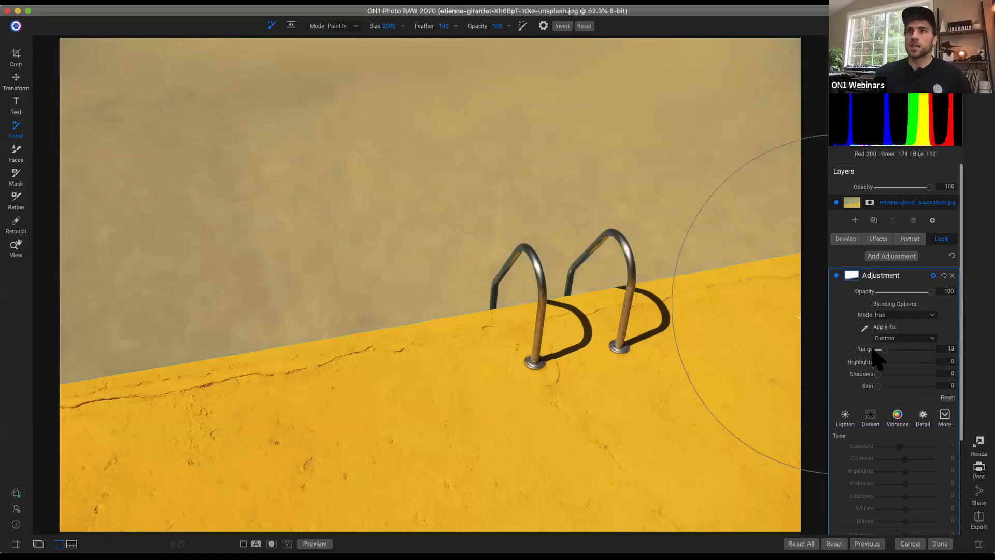
Step: Set the Apply To Range to 41, and change the water's paint colour to turquoise using the colour wheel
{"action": "mouse_move", "coordinate": [936, 350]}
{"action": "left_mouse_down"}
{"action": "mouse_move", "coordinate": [811, 348]}
{"action": "mouse_move", "coordinate": [979, 350]}
{"action": "mouse_move", "coordinate": [876, 351]}
{"action": "mouse_move", "coordinate": [905, 350]}
{"action": "mouse_move", "coordinate": [897, 350]}
{"action": "left_mouse_up"}
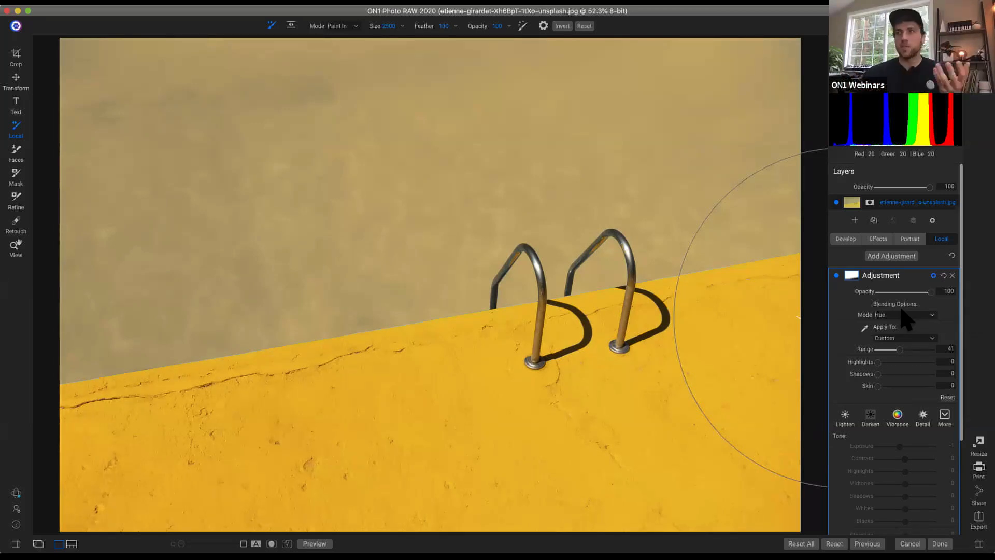
{"action": "scroll", "coordinate": [912, 322], "scroll_direction": "down", "scroll_amount": 5}
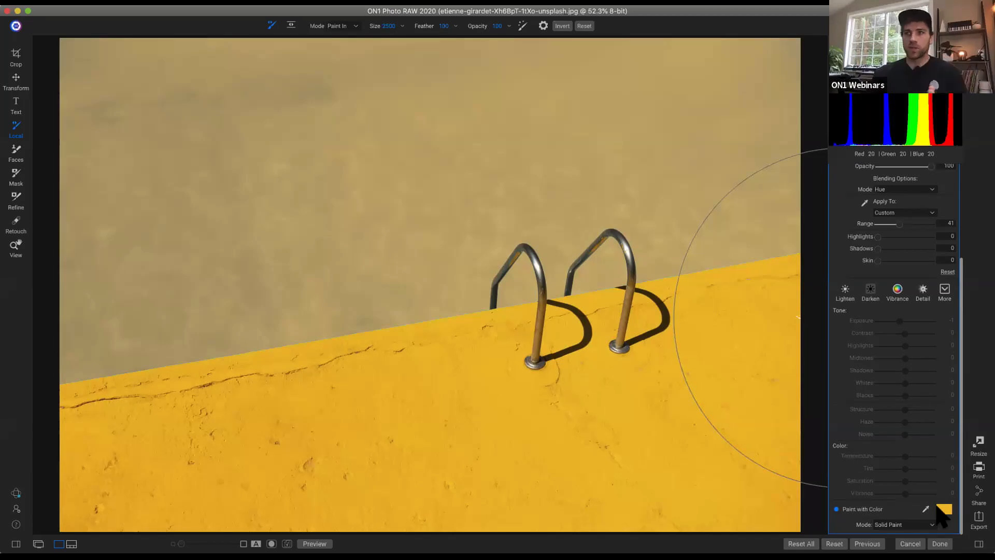
{"action": "left_click", "coordinate": [942, 510]}
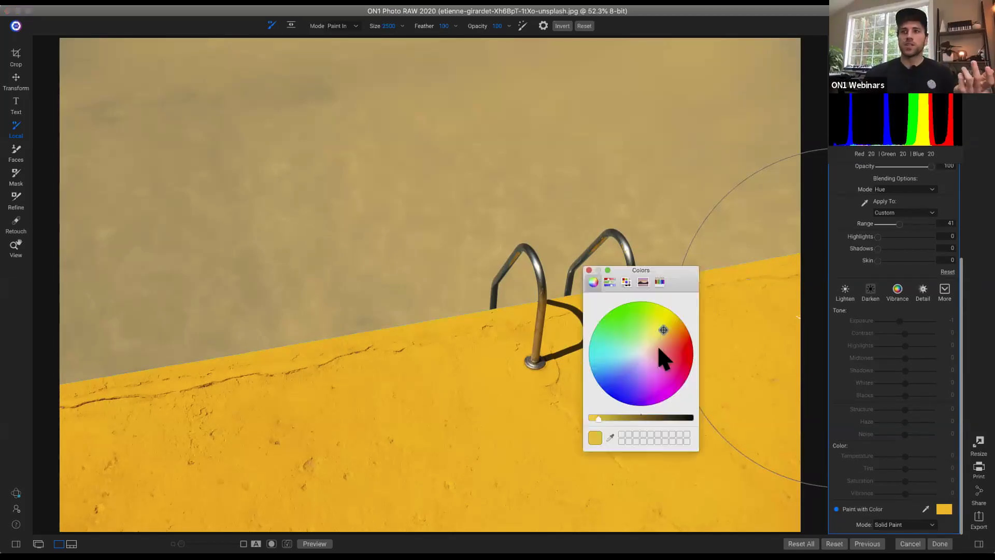
{"action": "mouse_move", "coordinate": [648, 344]}
{"action": "left_mouse_down"}
{"action": "mouse_move", "coordinate": [624, 382]}
{"action": "mouse_move", "coordinate": [605, 348]}
{"action": "mouse_move", "coordinate": [603, 372]}
{"action": "mouse_move", "coordinate": [605, 346]}
{"action": "left_mouse_up"}
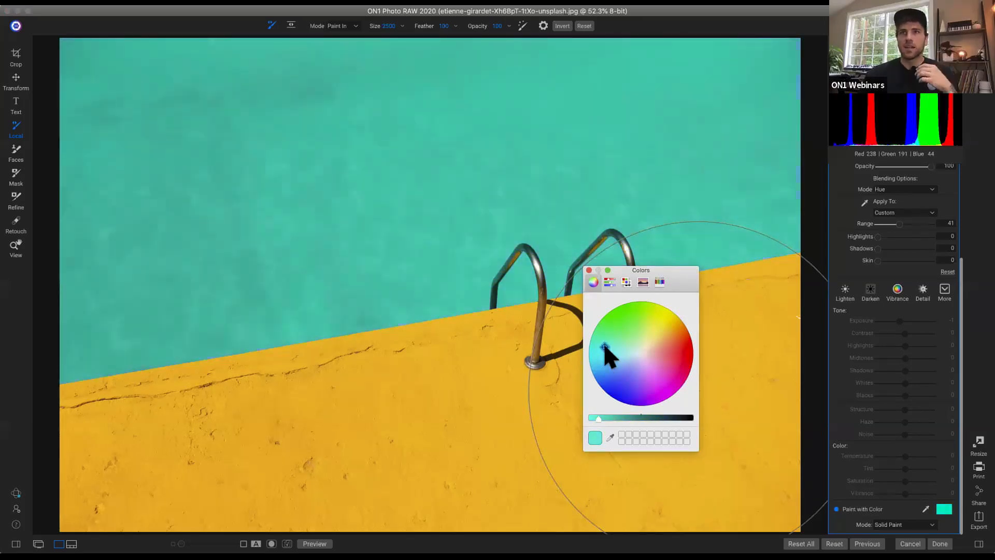
{"action": "left_click", "coordinate": [590, 270]}
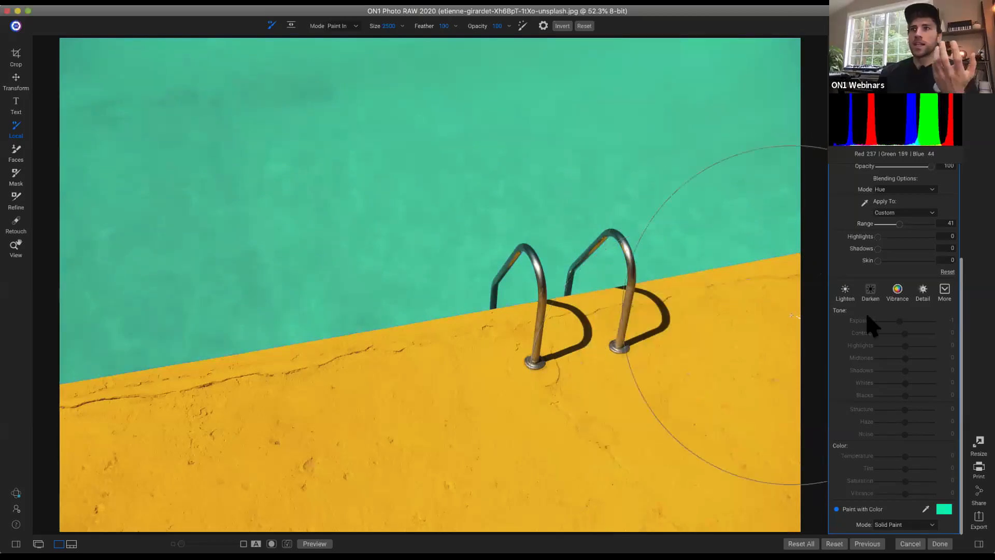
Step: Rename the local adjustment to "water"
{"action": "scroll", "coordinate": [902, 251], "scroll_direction": "up", "scroll_amount": 5}
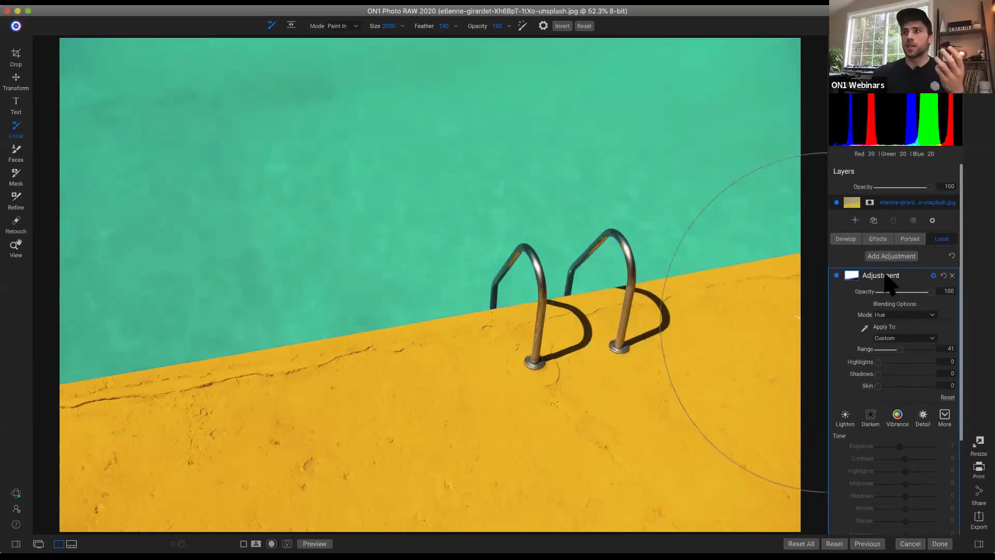
{"action": "double_click", "coordinate": [886, 276]}
{"action": "type", "text": "water"}
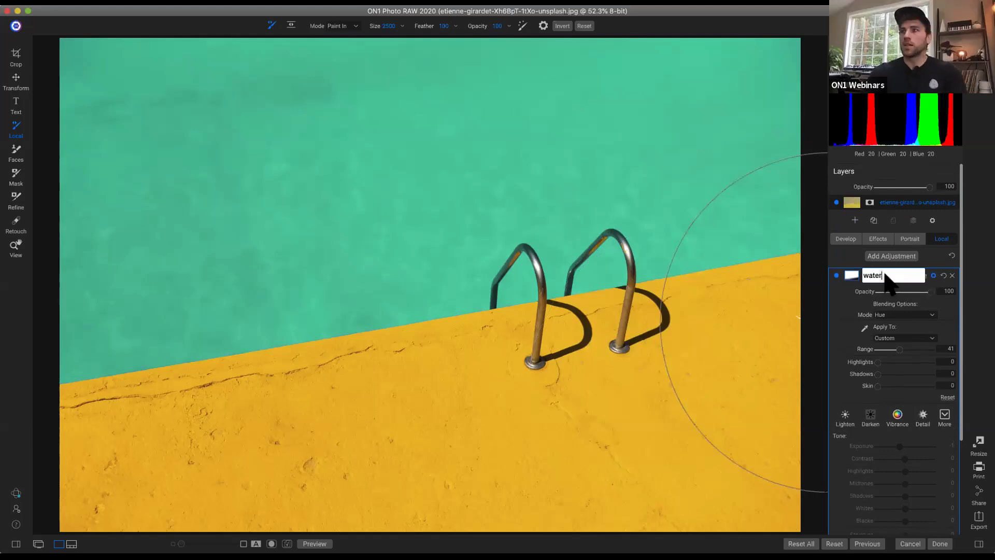
{"action": "key", "text": "Return"}
Step: Add a second local adjustment and name it "deck"
{"action": "left_click", "coordinate": [893, 256]}
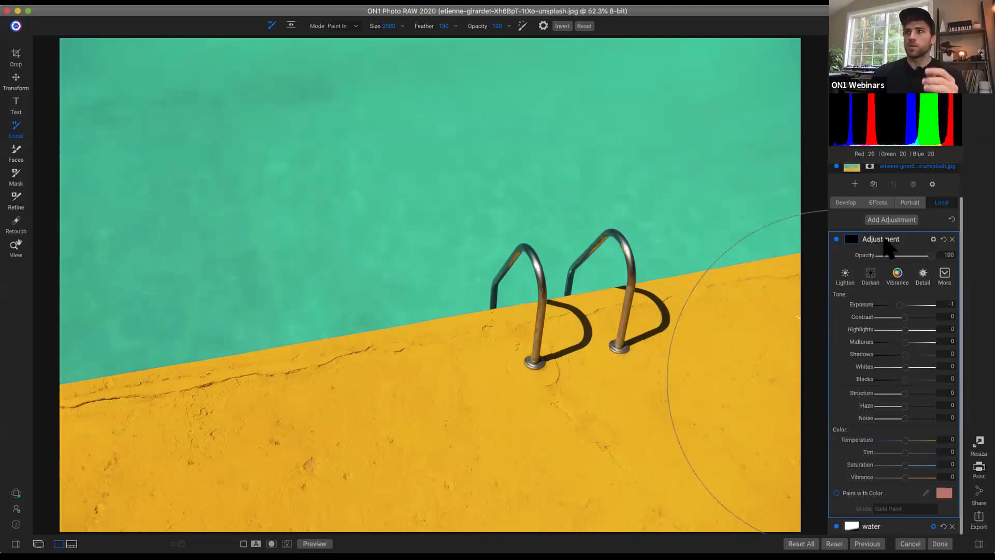
{"action": "double_click", "coordinate": [884, 239]}
{"action": "type", "text": "yellow"}
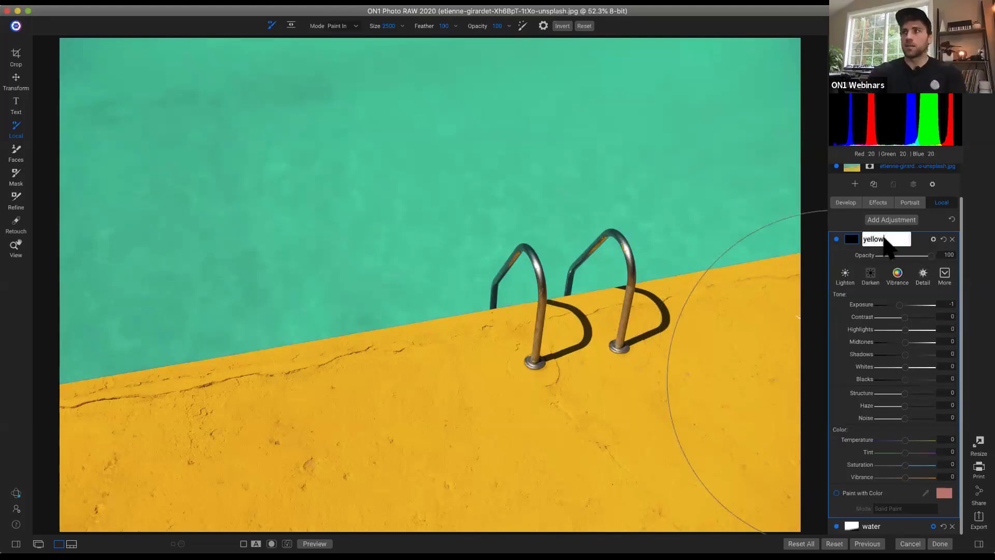
{"action": "type", "text": "eck"}
{"action": "key", "text": "Return"}
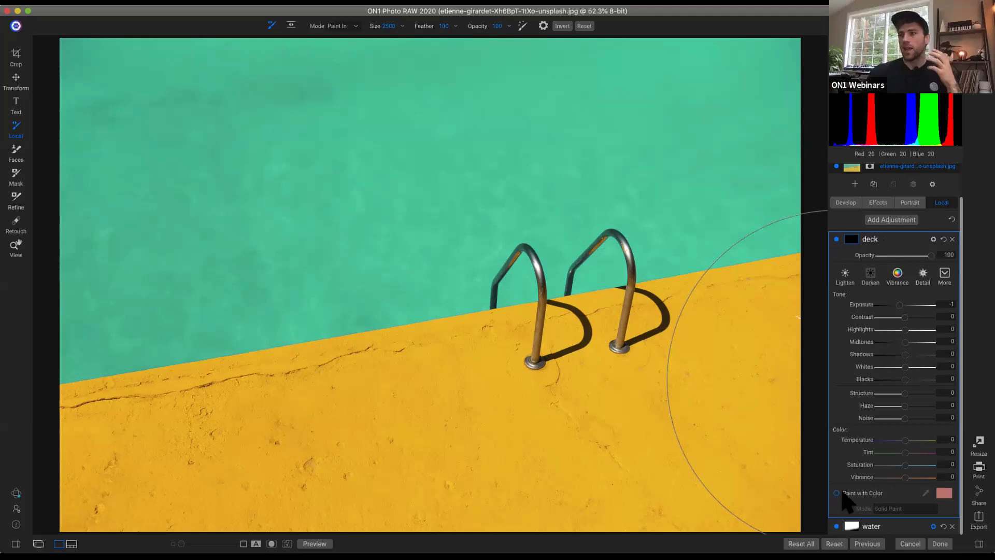
Step: Enable Paint with Color on the deck adjustment, and choose magenta as its paint colour from the colour wheel
{"action": "left_click", "coordinate": [836, 493]}
{"action": "left_click", "coordinate": [943, 494]}
{"action": "left_click", "coordinate": [659, 388]}
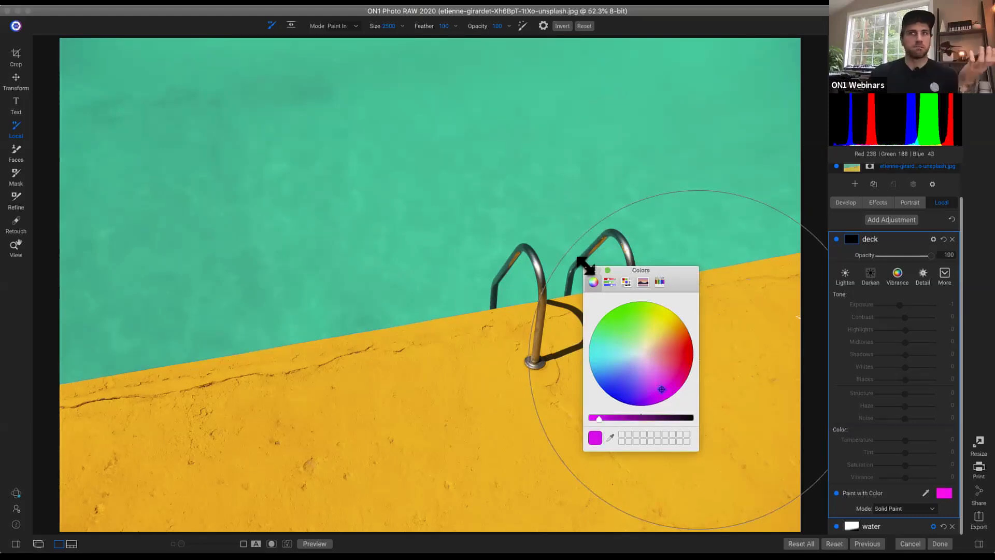
{"action": "left_click", "coordinate": [589, 270]}
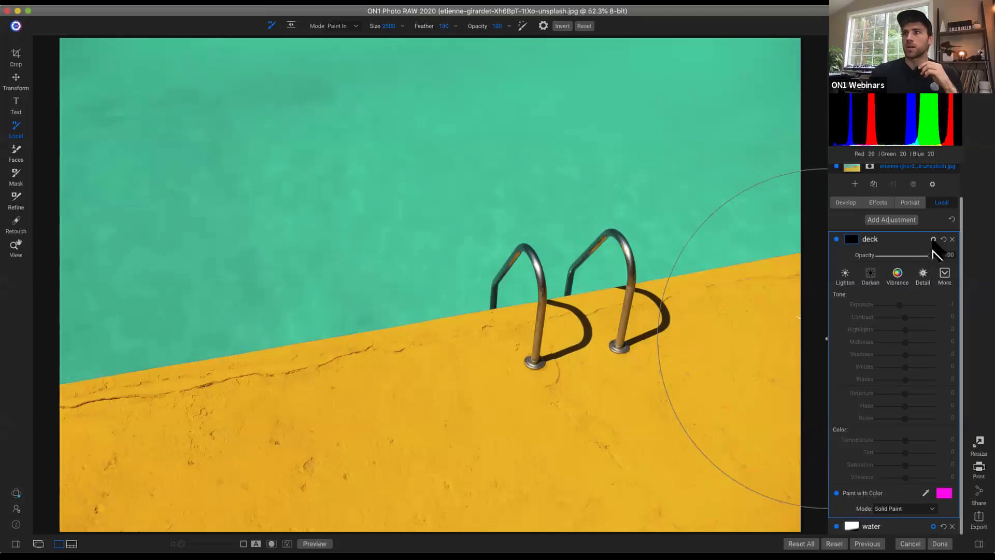
Step: Show the deck adjustment's blending options, and set its blending mode to Hue
{"action": "left_click", "coordinate": [933, 239]}
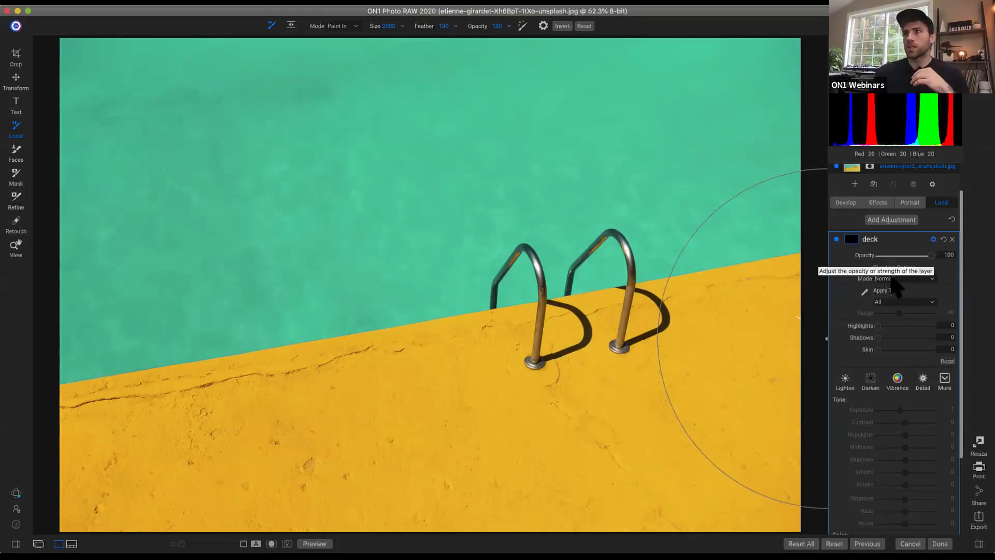
{"action": "left_click", "coordinate": [896, 279]}
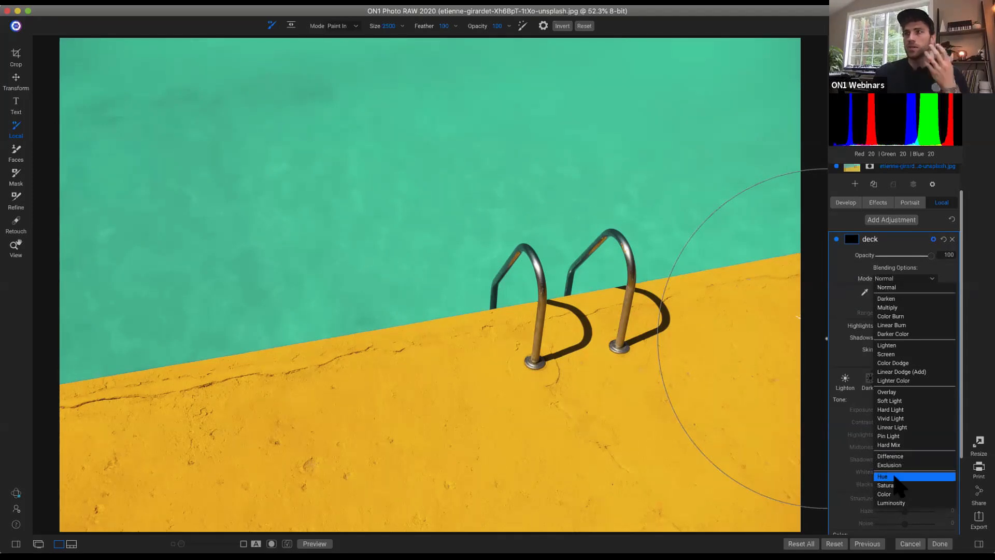
{"action": "left_click", "coordinate": [896, 476]}
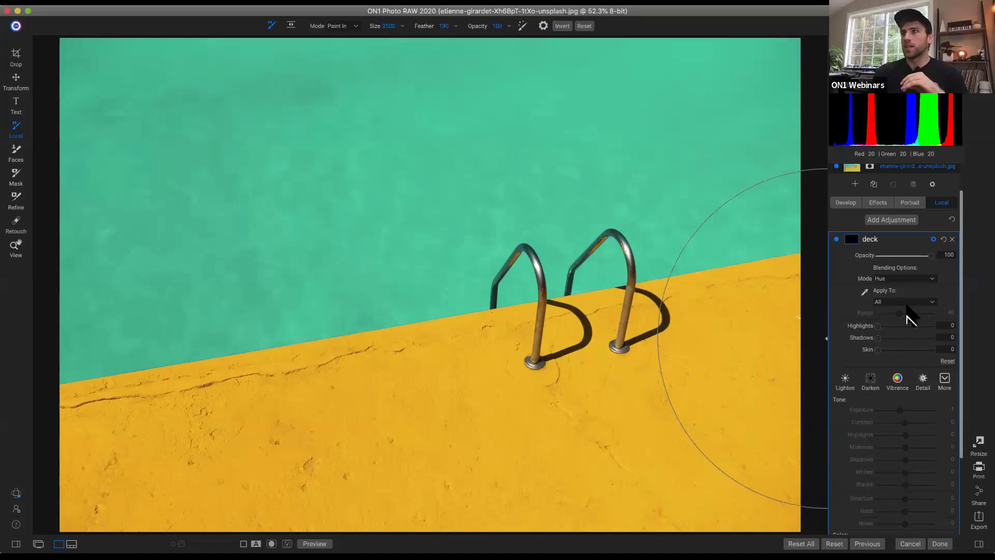
Step: Restrict the deck adjustment's Apply To to a colour sampled from the yellow deck, and paint over the entire deck
{"action": "left_click", "coordinate": [864, 292]}
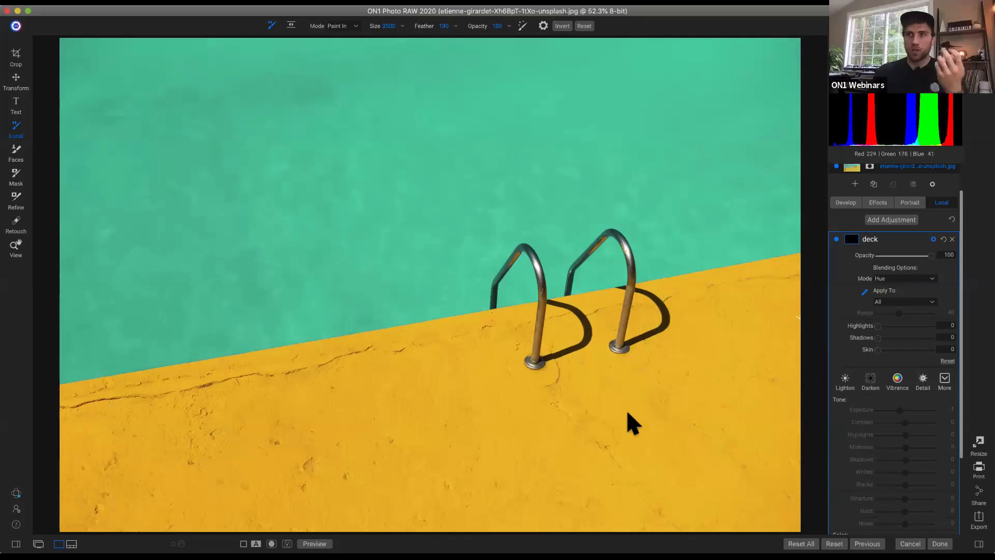
{"action": "left_click", "coordinate": [701, 303]}
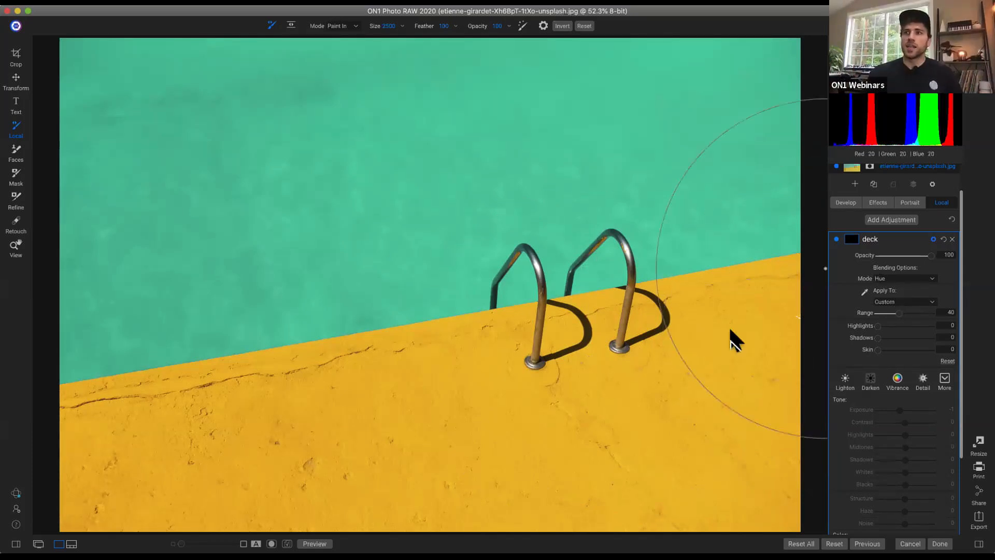
{"action": "left_click", "coordinate": [674, 357]}
{"action": "mouse_move", "coordinate": [794, 324]}
{"action": "left_mouse_down"}
{"action": "mouse_move", "coordinate": [648, 514]}
{"action": "mouse_move", "coordinate": [333, 444]}
{"action": "mouse_move", "coordinate": [278, 456]}
{"action": "mouse_move", "coordinate": [362, 407]}
{"action": "mouse_move", "coordinate": [135, 440]}
{"action": "left_mouse_up"}
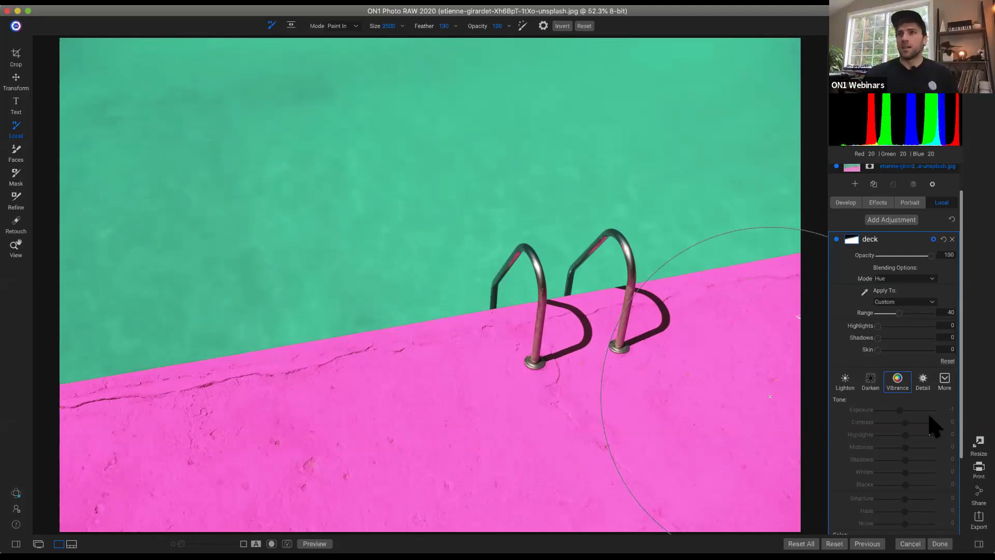
Step: Change the deck's paint colour to a coral orange using the colour wheel
{"action": "scroll", "coordinate": [928, 430], "scroll_direction": "down", "scroll_amount": 4}
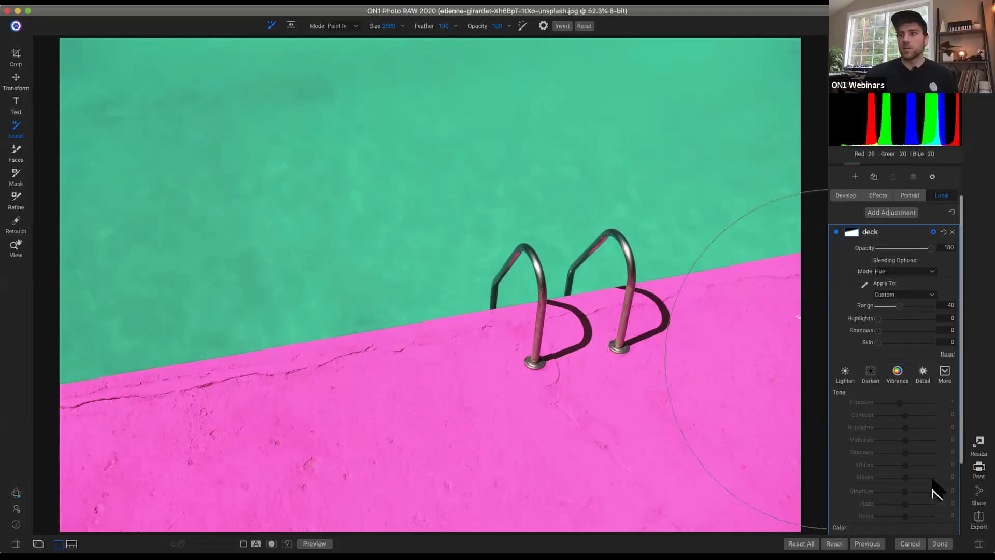
{"action": "left_click", "coordinate": [667, 379]}
{"action": "left_click_drag", "start_coordinate": [662, 328], "coordinate": [660, 350]}
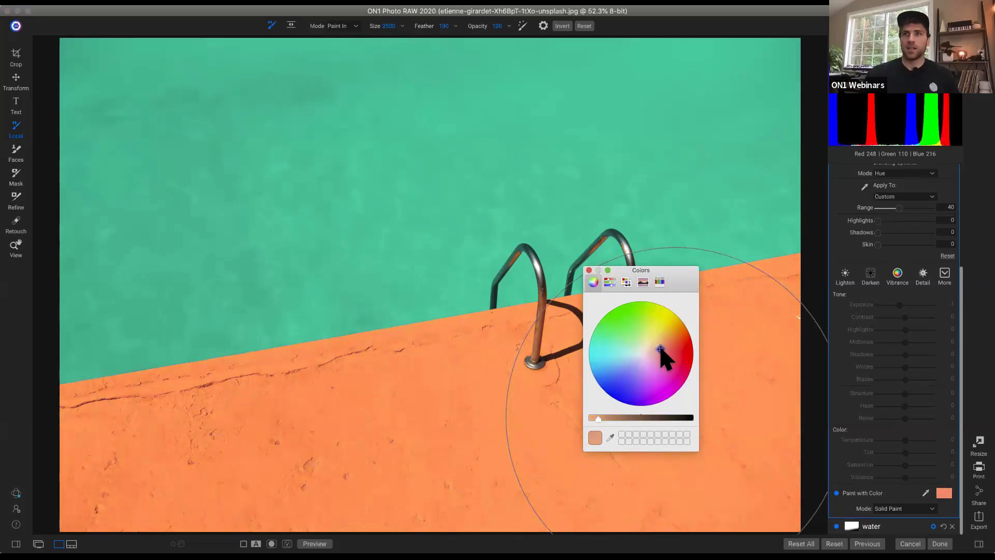
{"action": "left_click", "coordinate": [589, 270]}
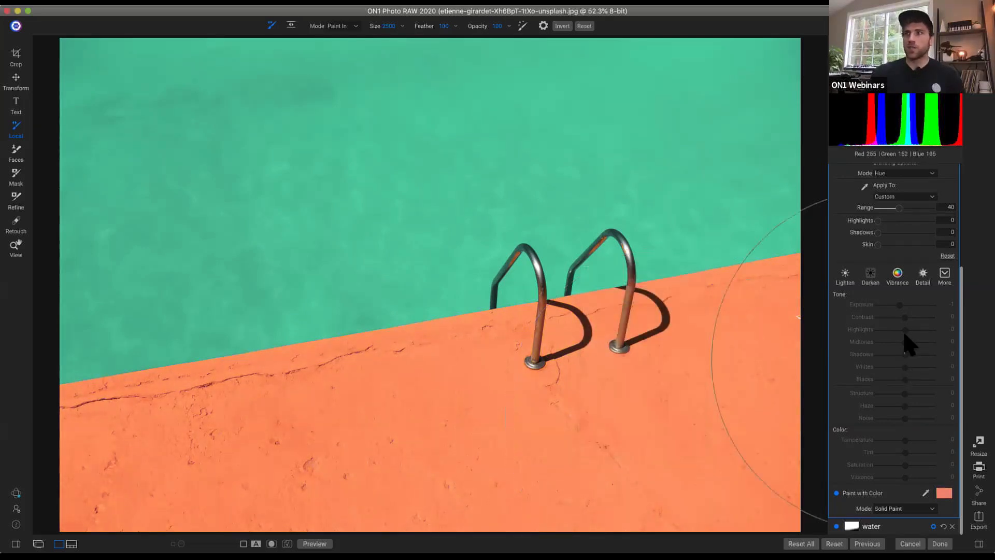
Step: Add the Dynamic Contrast and LUTs filters to the pool photo as effects
{"action": "key", "text": "z"}
{"action": "scroll", "coordinate": [902, 351], "scroll_direction": "up", "scroll_amount": 5}
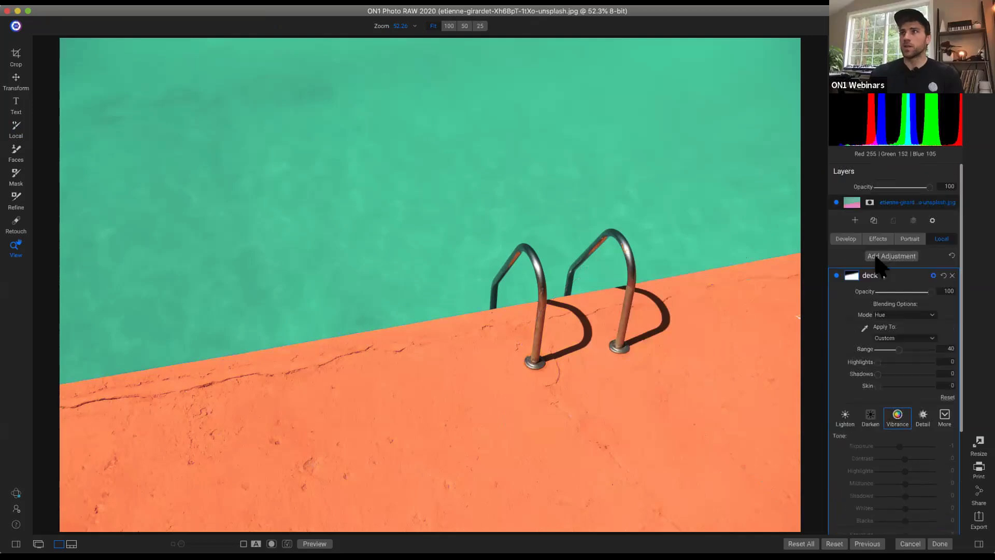
{"action": "left_click", "coordinate": [878, 240]}
{"action": "left_click", "coordinate": [905, 267]}
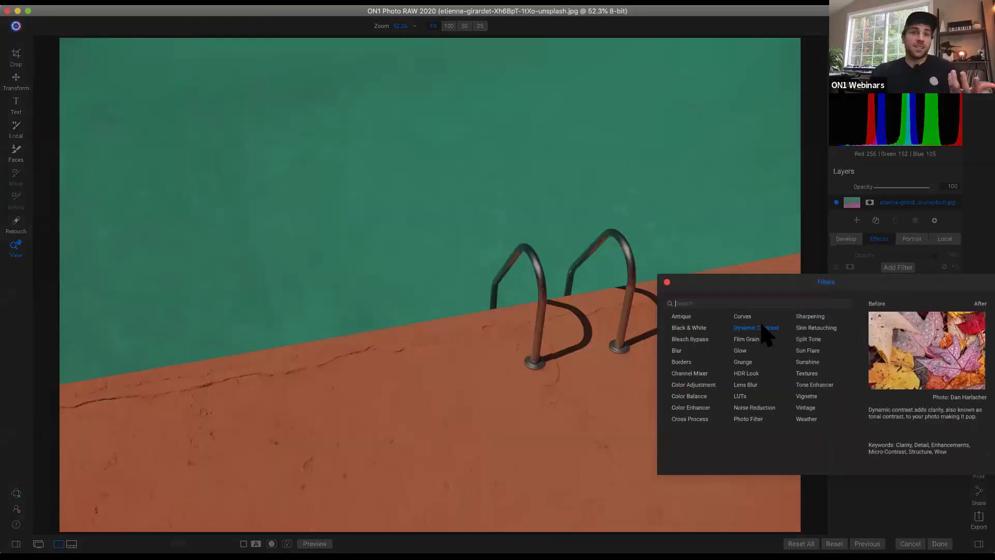
{"action": "left_click", "coordinate": [763, 328]}
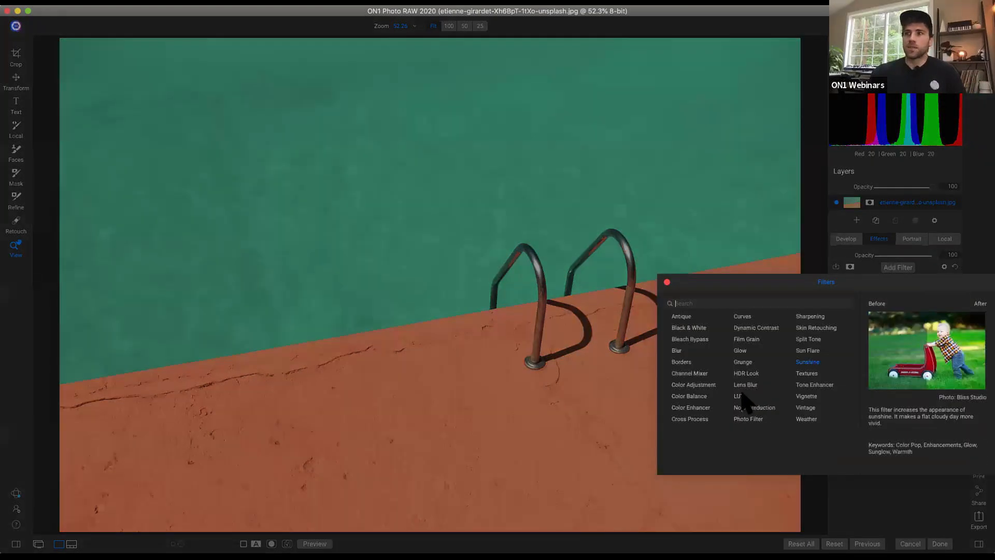
{"action": "left_click", "coordinate": [740, 389]}
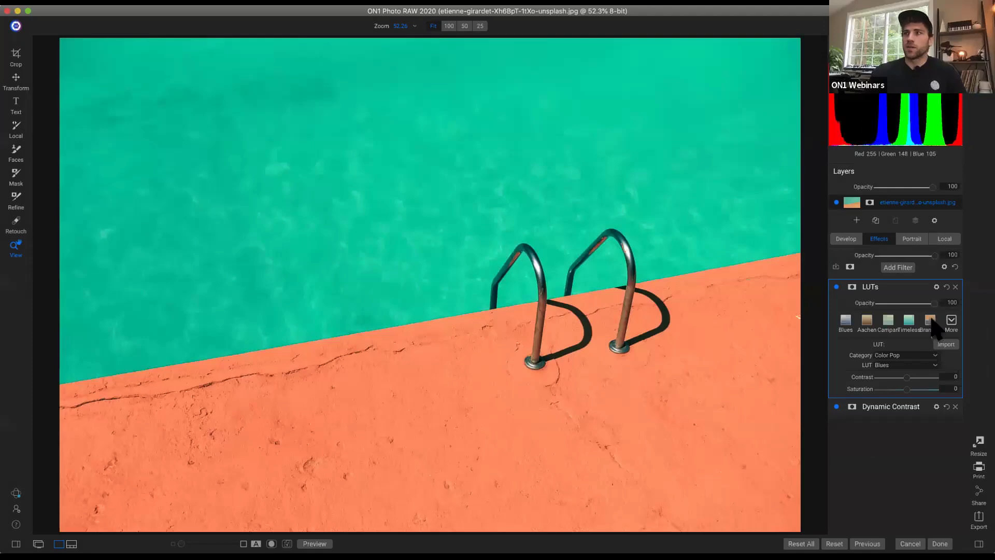
Step: Try the Branagh style on the LUTs filter, and replace it with the Simple style
{"action": "left_click", "coordinate": [930, 321]}
{"action": "left_click", "coordinate": [952, 322]}
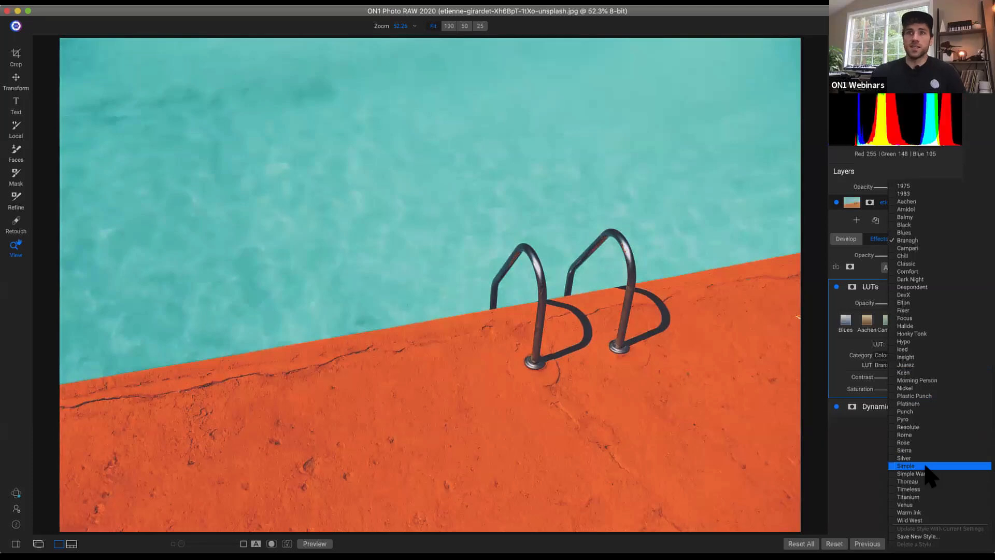
{"action": "left_click", "coordinate": [926, 466]}
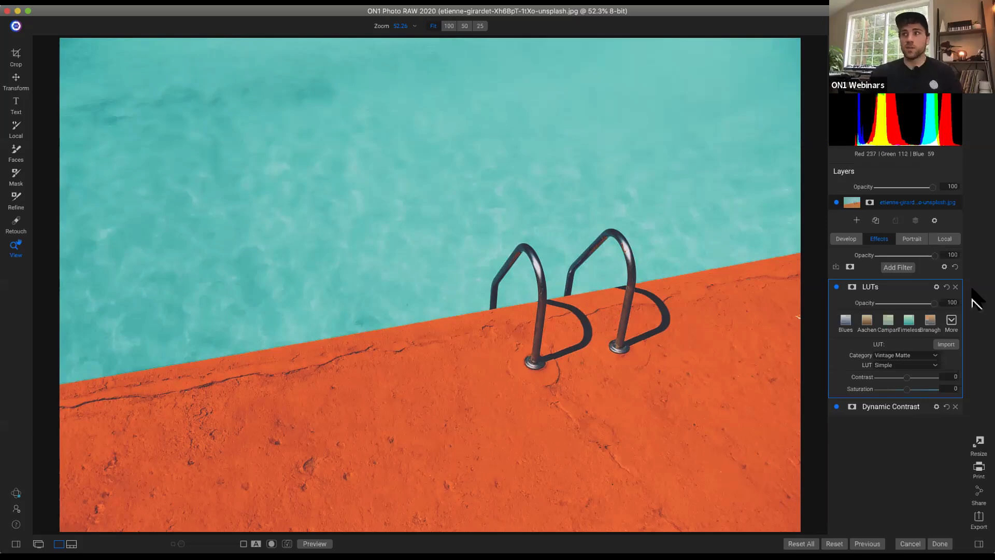
Step: Set the LUTs filter's blending mode to Luminosity, and compare the photo with the filter off and on
{"action": "left_click", "coordinate": [937, 286]}
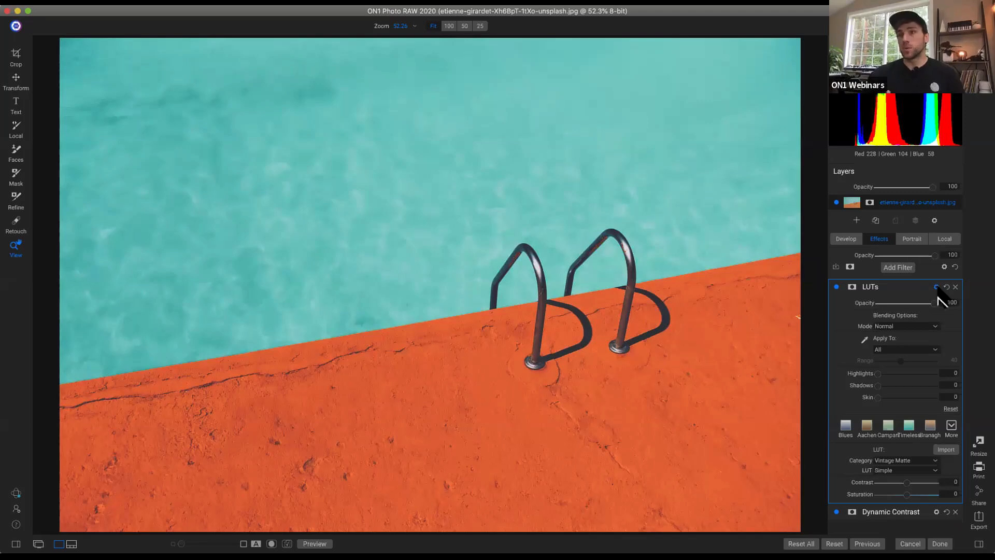
{"action": "left_click", "coordinate": [917, 326]}
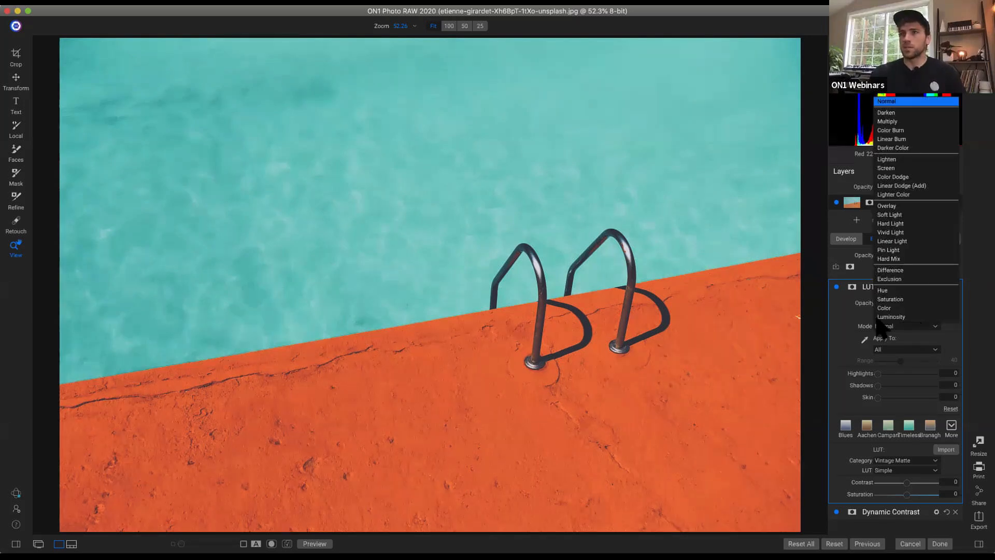
{"action": "left_click", "coordinate": [908, 318]}
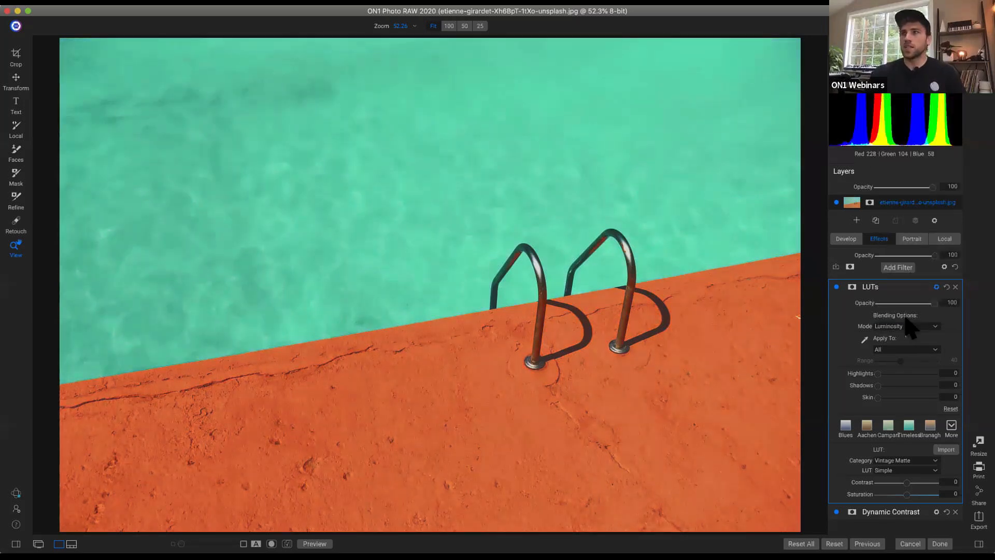
{"action": "left_click", "coordinate": [837, 287]}
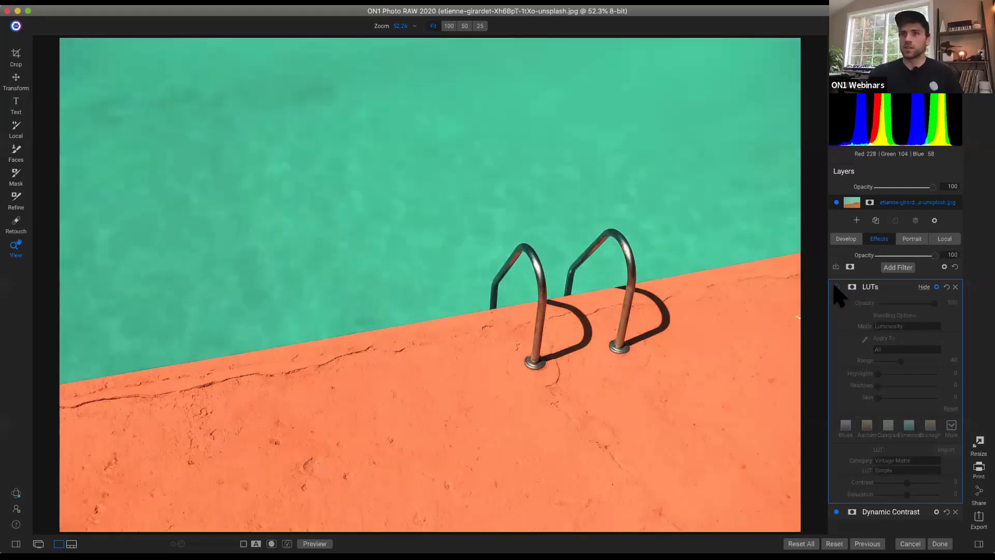
{"action": "left_click", "coordinate": [836, 286]}
{"action": "left_click", "coordinate": [836, 287]}
{"action": "left_click", "coordinate": [836, 287]}
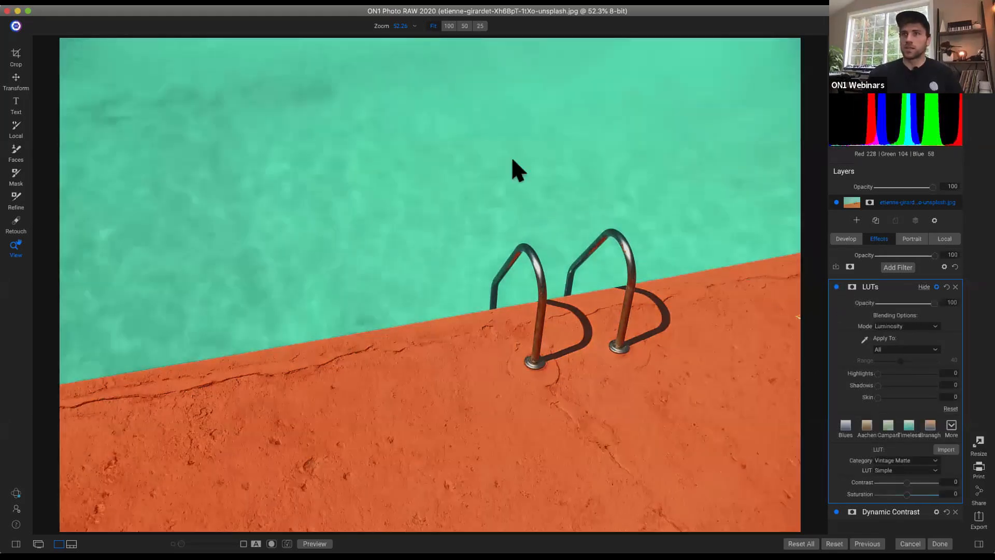
Step: Try the Color blending mode on the LUTs filter, and remove both the LUTs and Dynamic Contrast filters
{"action": "left_click", "coordinate": [914, 328]}
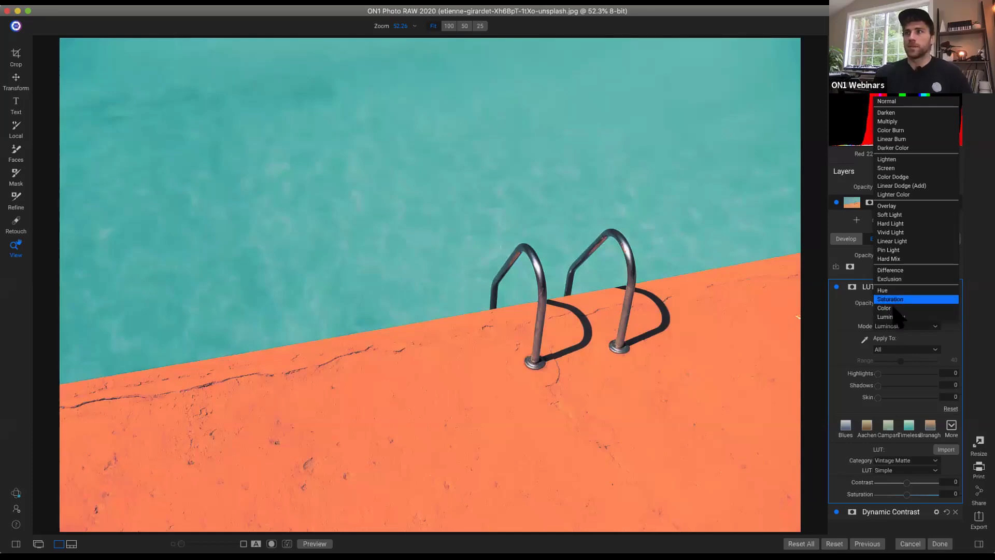
{"action": "left_click", "coordinate": [887, 309]}
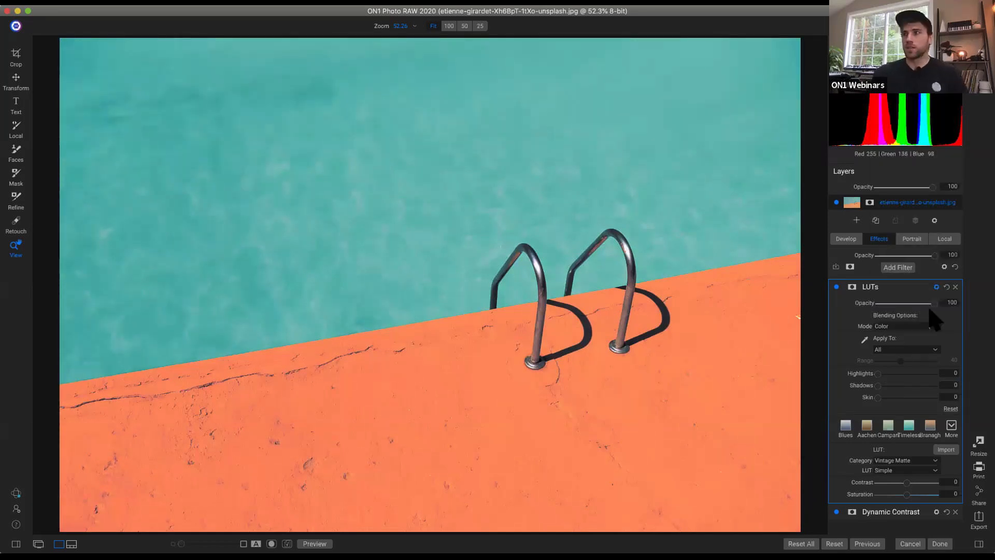
{"action": "left_click", "coordinate": [955, 287]}
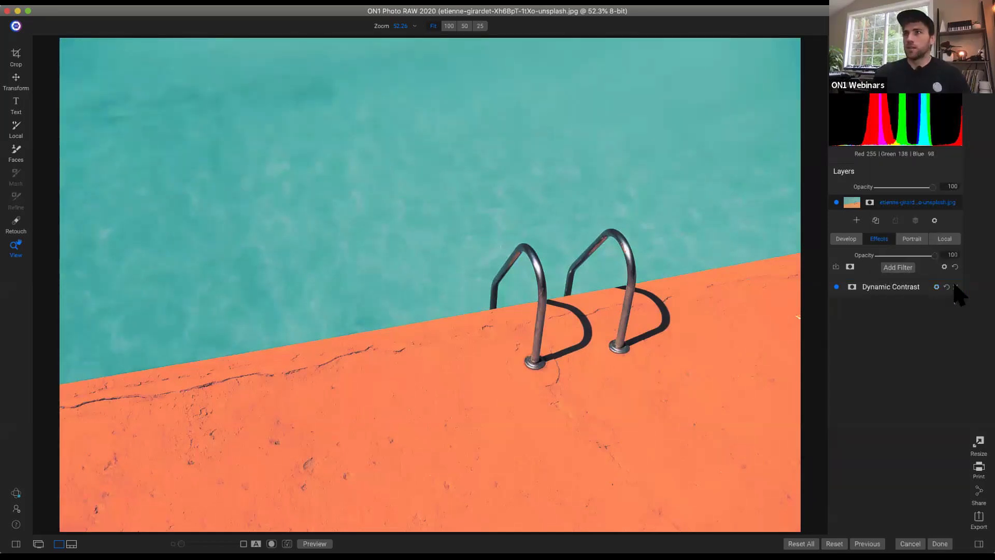
{"action": "left_click", "coordinate": [955, 286]}
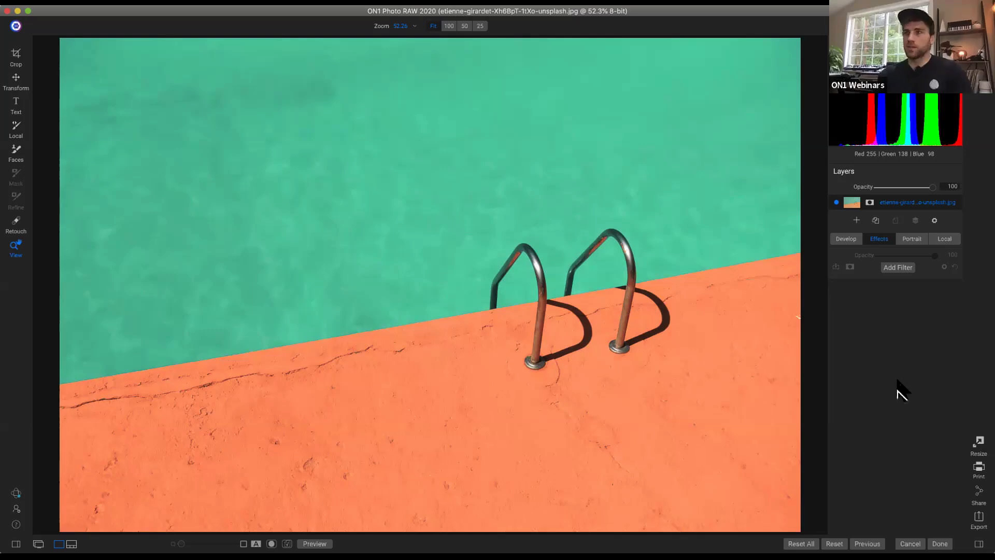
Step: Switch to the parrot photo in the filmstrip, and delete its existing LUTs filter
{"action": "key", "text": "n"}
{"action": "left_click", "coordinate": [867, 469]}
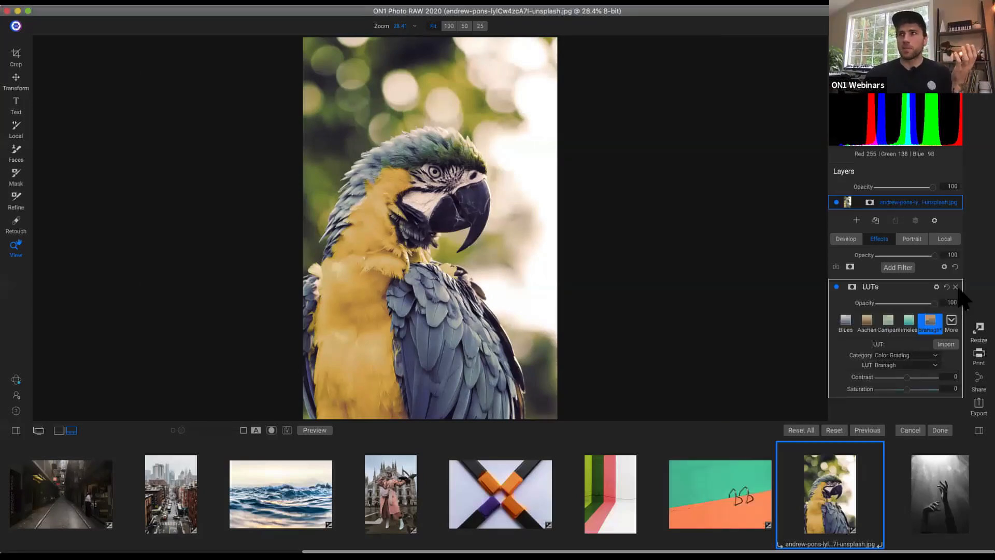
{"action": "left_click", "coordinate": [956, 286]}
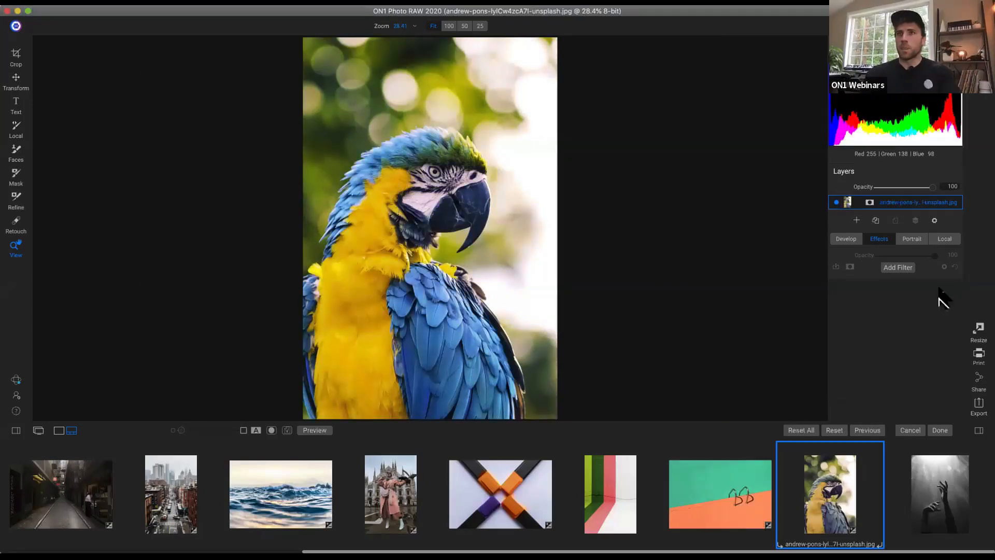
Step: Inspect the parrot's feathers up close, and add a Color Enhancer filter to the whole photo
{"action": "key", "text": "e"}
{"action": "left_click", "coordinate": [346, 301]}
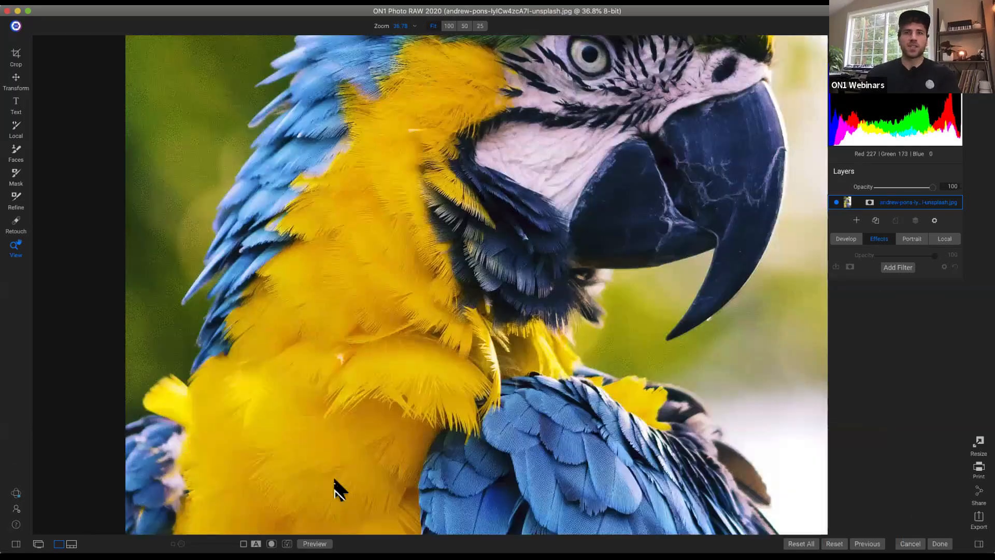
{"action": "left_click", "coordinate": [422, 275]}
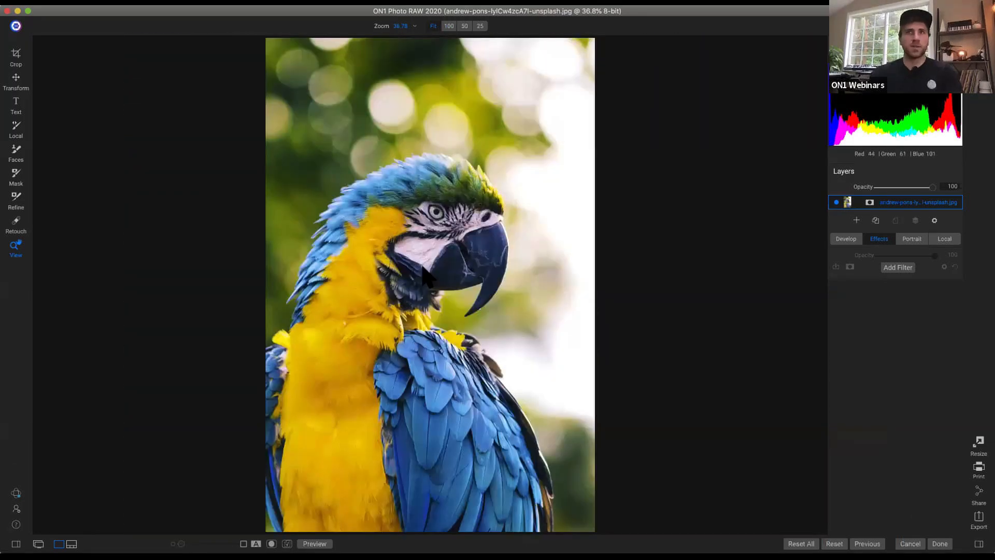
{"action": "left_click", "coordinate": [895, 269]}
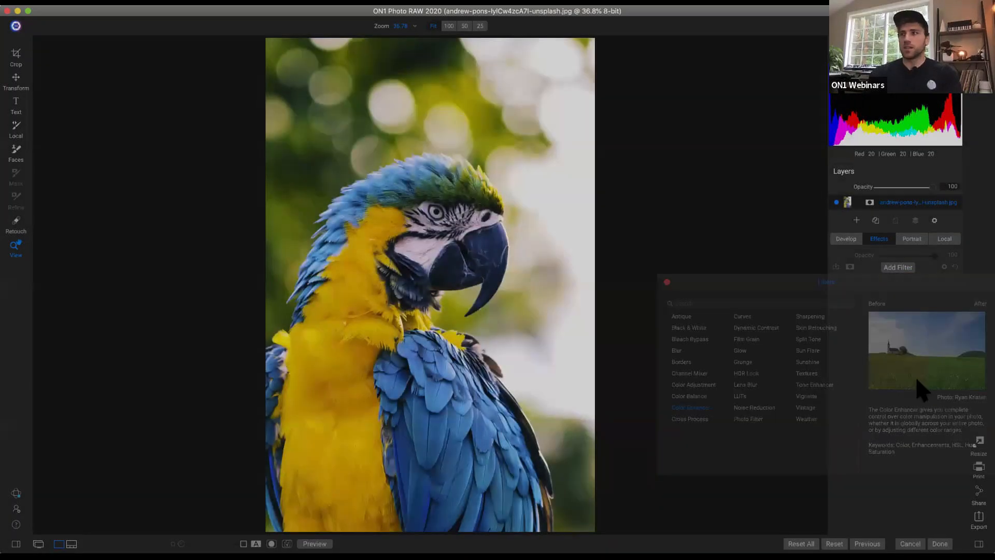
{"action": "left_click", "coordinate": [907, 373]}
Step: Set the Color Enhancer's overall Saturation to 50, and the yellow range's Saturation to 16 and Brightness to 40
{"action": "left_click_drag", "start_coordinate": [930, 366], "coordinate": [927, 366]}
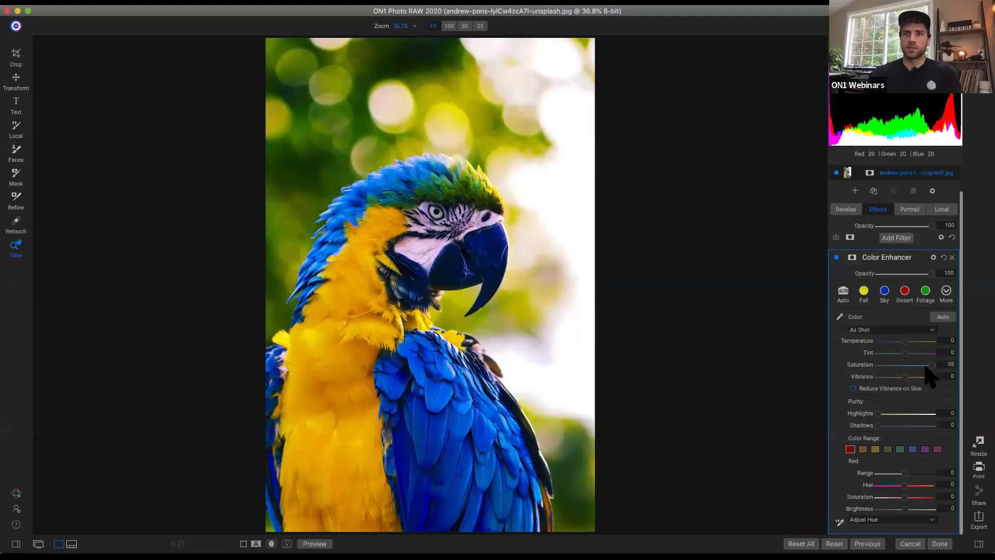
{"action": "left_click", "coordinate": [876, 449]}
{"action": "mouse_move", "coordinate": [932, 499]}
{"action": "left_mouse_down"}
{"action": "mouse_move", "coordinate": [943, 508]}
{"action": "mouse_move", "coordinate": [907, 507]}
{"action": "mouse_move", "coordinate": [934, 518]}
{"action": "mouse_move", "coordinate": [923, 513]}
{"action": "left_mouse_up"}
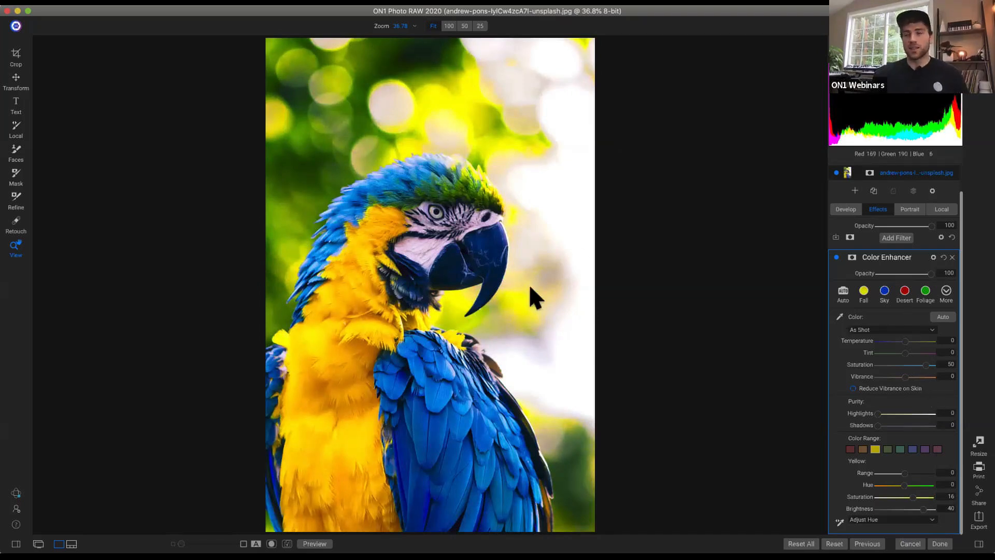
Step: Restrict the Color Enhancer's Apply To to a colour sampled from the yellow feathers, and compare the photo with the filter off and on
{"action": "left_click", "coordinate": [934, 257]}
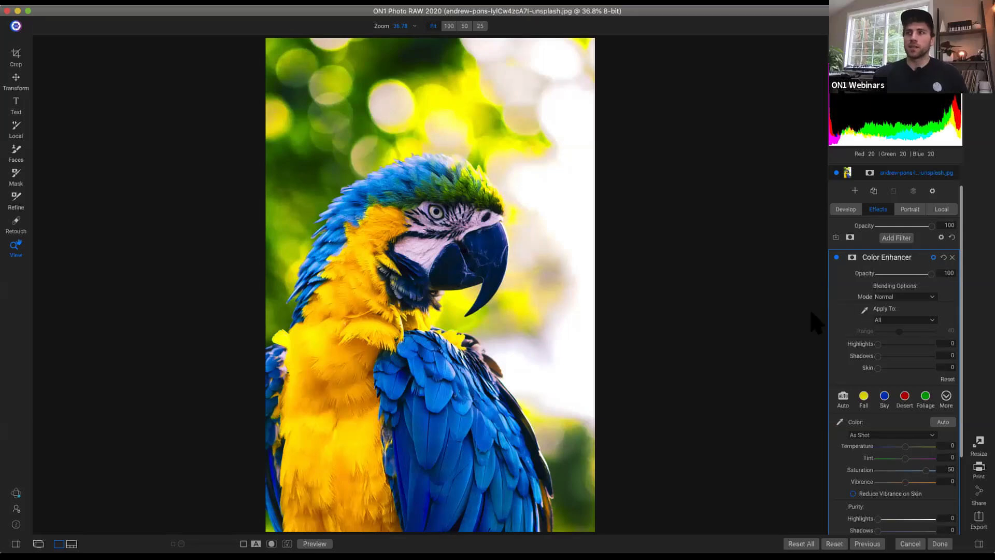
{"action": "left_click", "coordinate": [326, 342]}
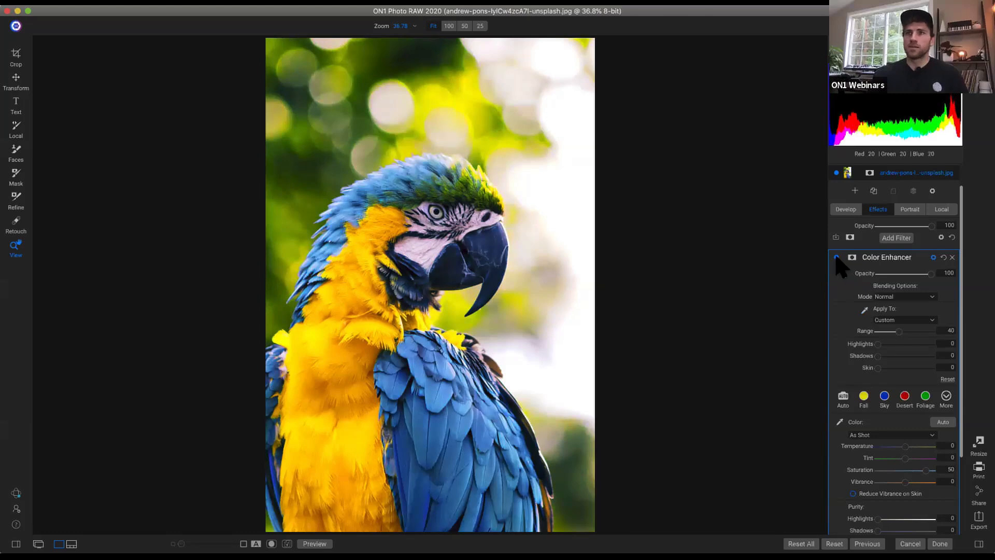
{"action": "left_click", "coordinate": [837, 257]}
{"action": "left_click", "coordinate": [836, 257]}
{"action": "left_click", "coordinate": [836, 257]}
{"action": "left_click", "coordinate": [837, 257]}
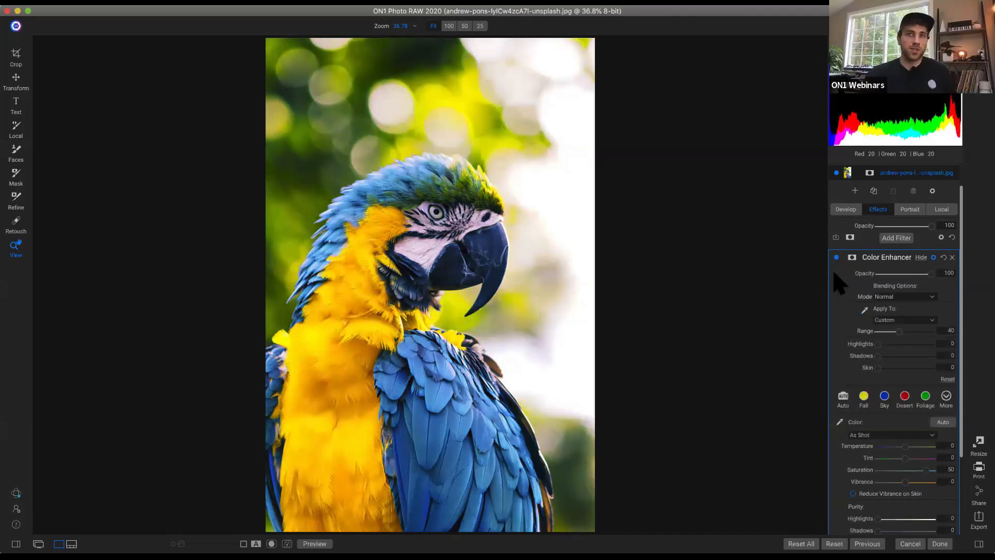
Step: Paint the Color Enhancer out of the green background above the parrot with a size 600 masking brush
{"action": "key", "text": "b"}
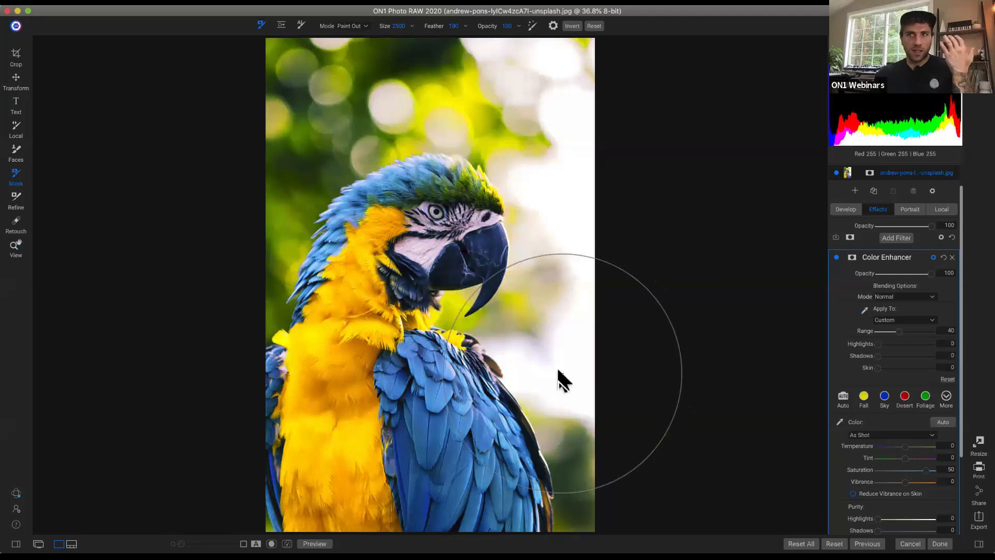
{"action": "key", "text": "bracketleft"}
{"action": "key", "text": "bracketleft"}
{"action": "key", "text": "bracketleft"}
{"action": "key", "text": "bracketleft"}
{"action": "key", "text": "bracketleft"}
{"action": "key", "text": "bracketleft"}
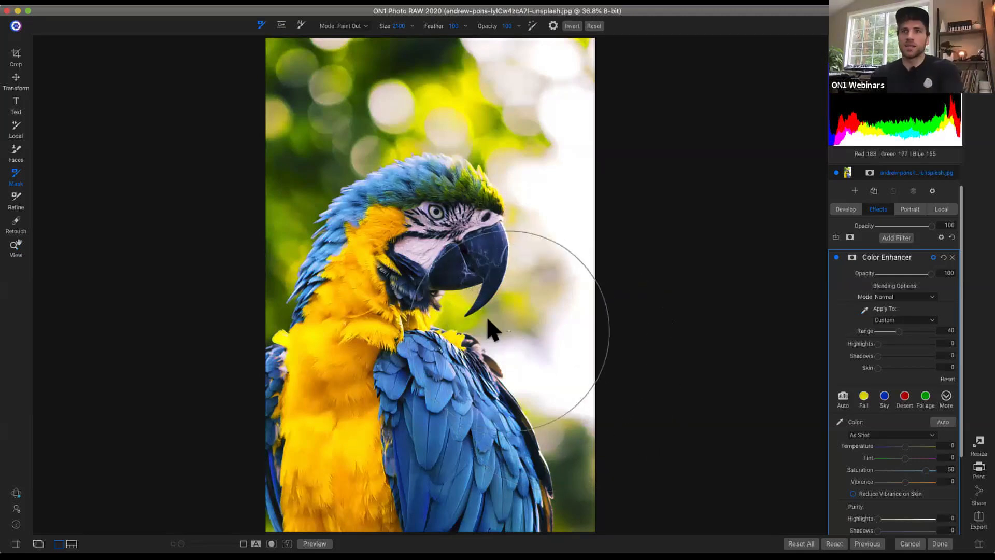
{"action": "key", "text": "bracketleft"}
{"action": "key", "text": "bracketleft"}
{"action": "key", "text": "bracketleft"}
{"action": "key", "text": "bracketleft"}
{"action": "key", "text": "bracketleft"}
{"action": "key", "text": "bracketleft"}
{"action": "key", "text": "bracketleft"}
{"action": "key", "text": "bracketleft"}
{"action": "key", "text": "bracketleft"}
{"action": "key", "text": "bracketleft"}
{"action": "key", "text": "bracketleft"}
{"action": "key", "text": "bracketleft"}
{"action": "key", "text": "bracketleft"}
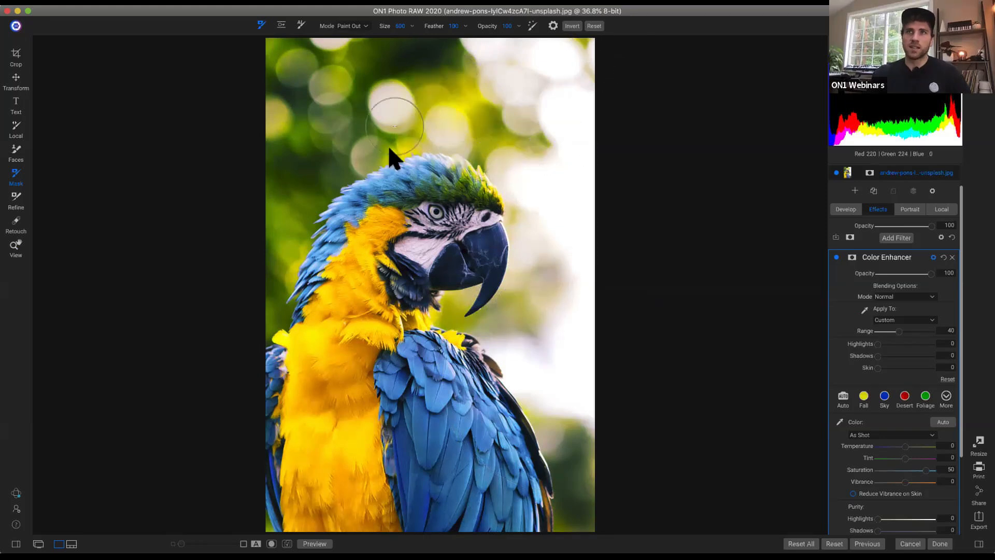
{"action": "mouse_move", "coordinate": [497, 93]}
{"action": "left_mouse_down"}
{"action": "mouse_move", "coordinate": [463, 63]}
{"action": "mouse_move", "coordinate": [326, 58]}
{"action": "mouse_move", "coordinate": [489, 94]}
{"action": "mouse_move", "coordinate": [257, 102]}
{"action": "mouse_move", "coordinate": [271, 283]}
{"action": "mouse_move", "coordinate": [315, 184]}
{"action": "left_mouse_up"}
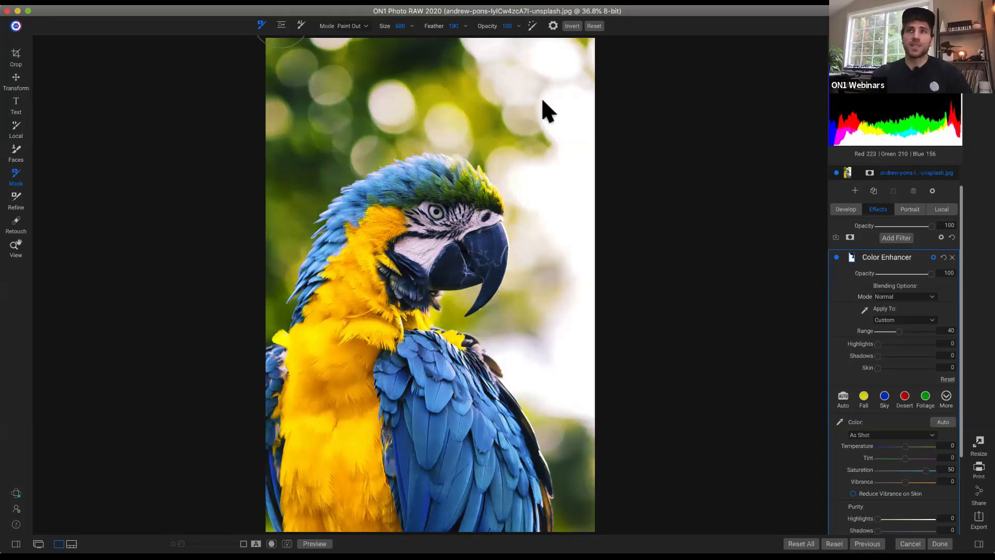